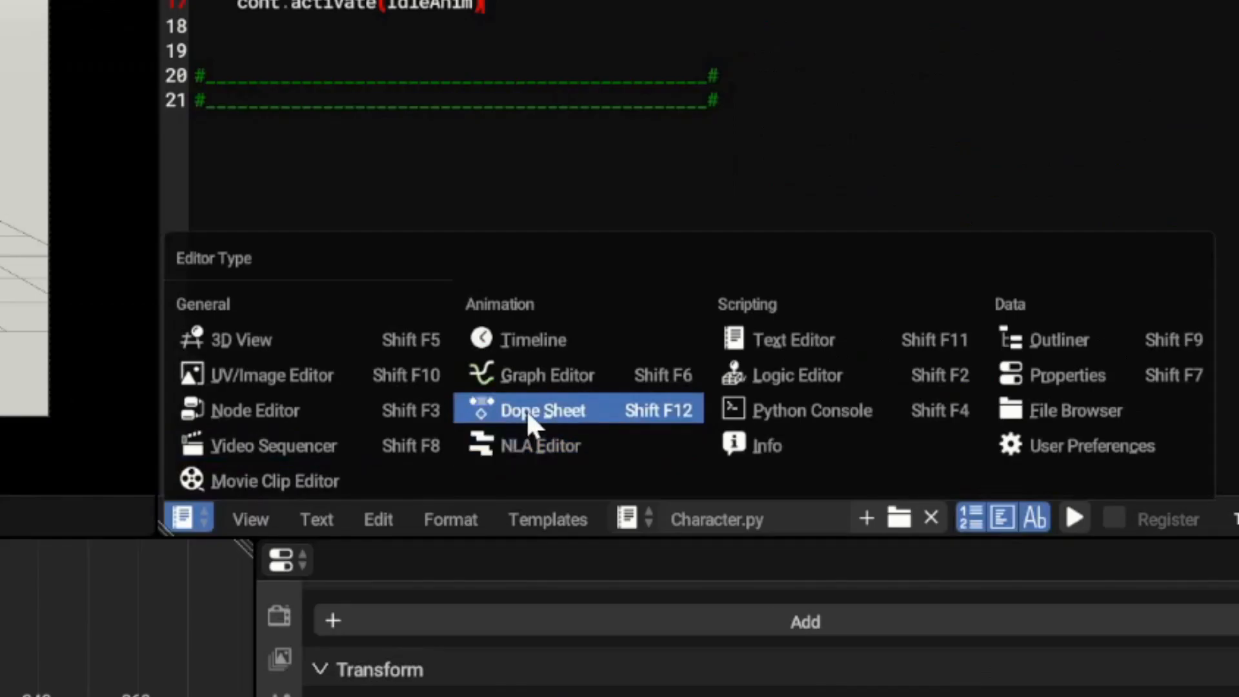
- Switch the script's text editor area to the Dope Sheet's Action Editor and load the Run action
left_click(883, 363)
left_click(957, 412)
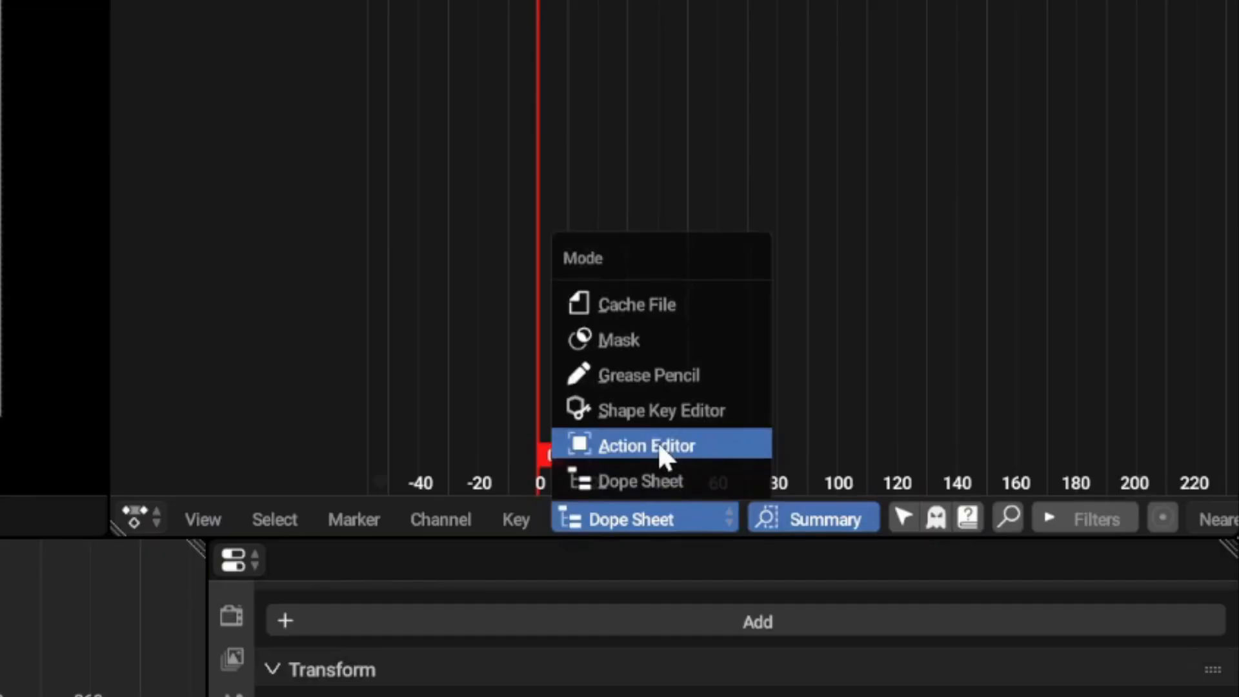
left_click(657, 446)
left_click(742, 514)
left_click(800, 696)
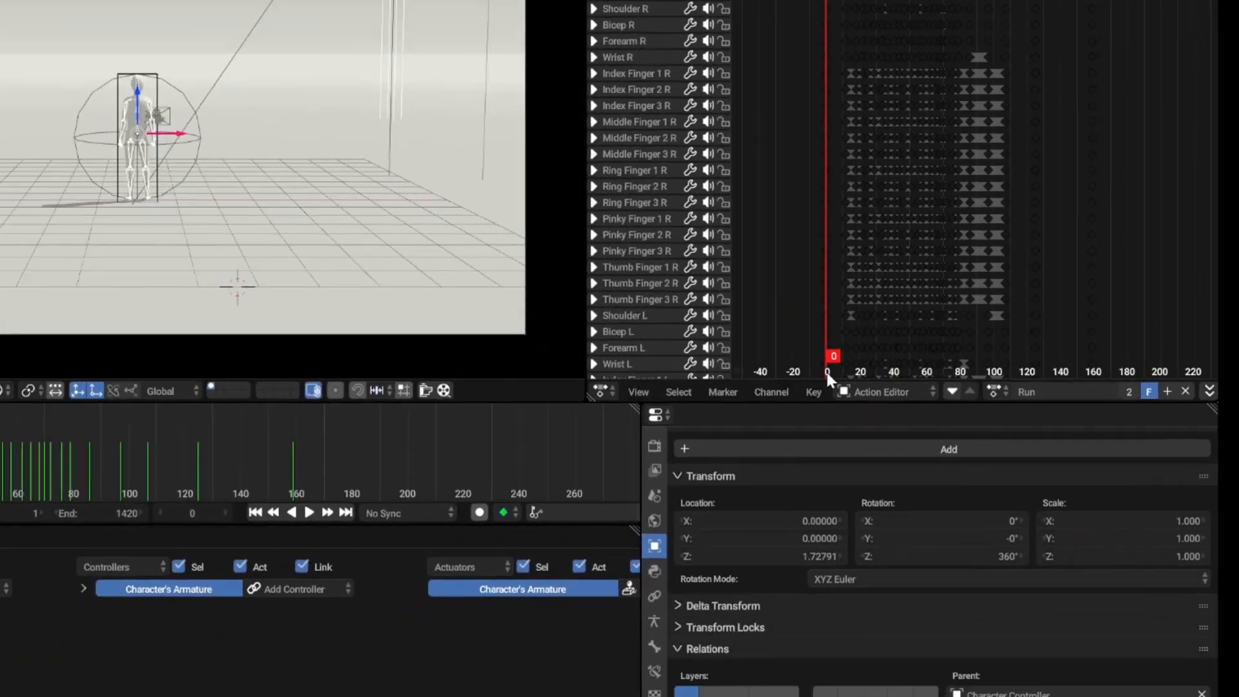
- Play the run animation and scrub through its run-to-idle part from frame 68 onward
key("alt+a")
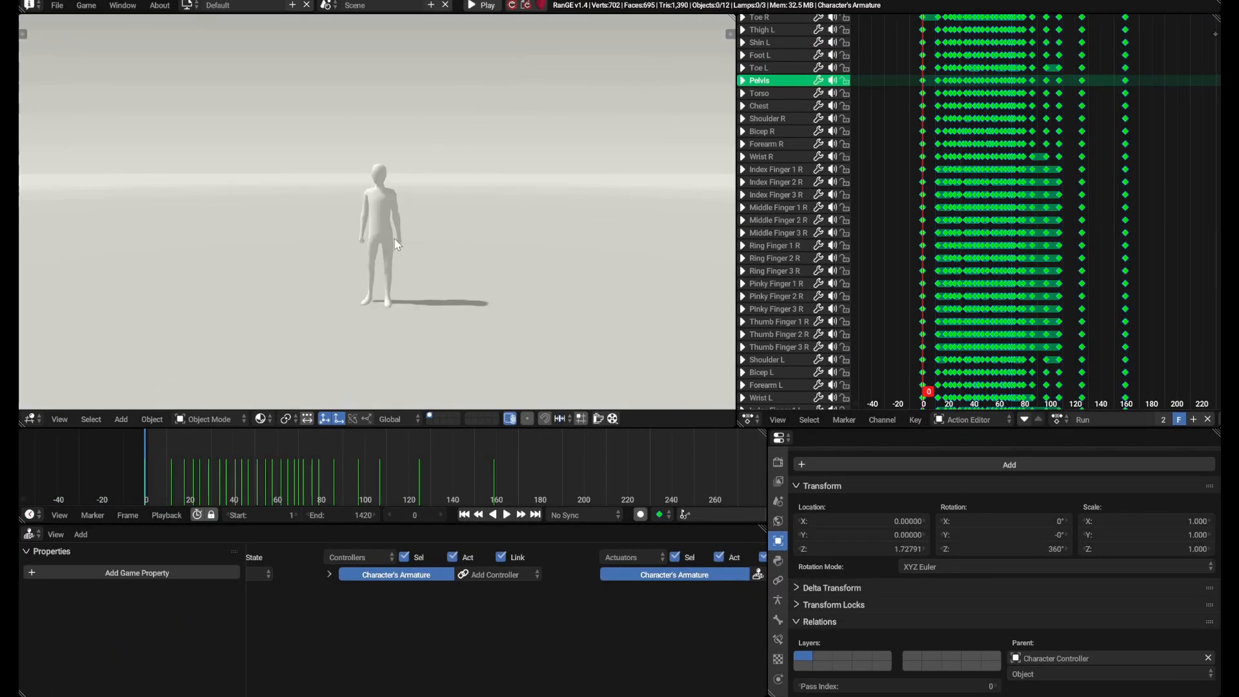
key("alt+a")
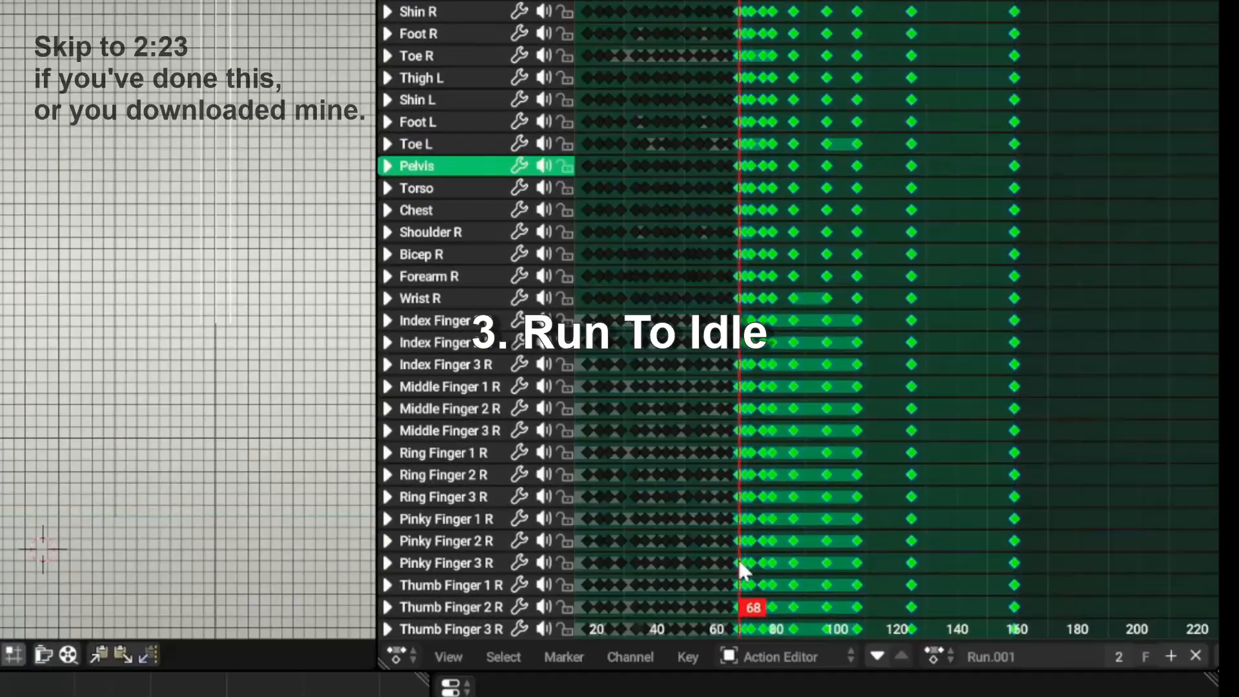
left_click_drag(738, 558, 826, 573)
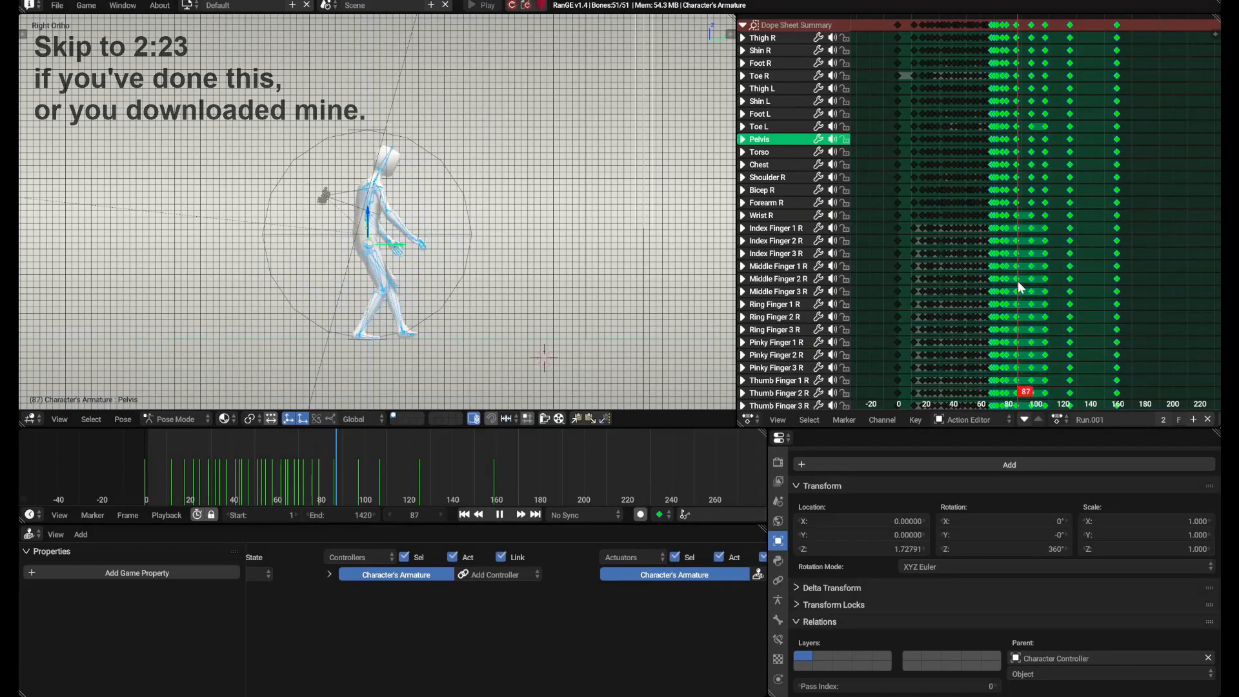
left_click_drag(1047, 278, 1106, 274)
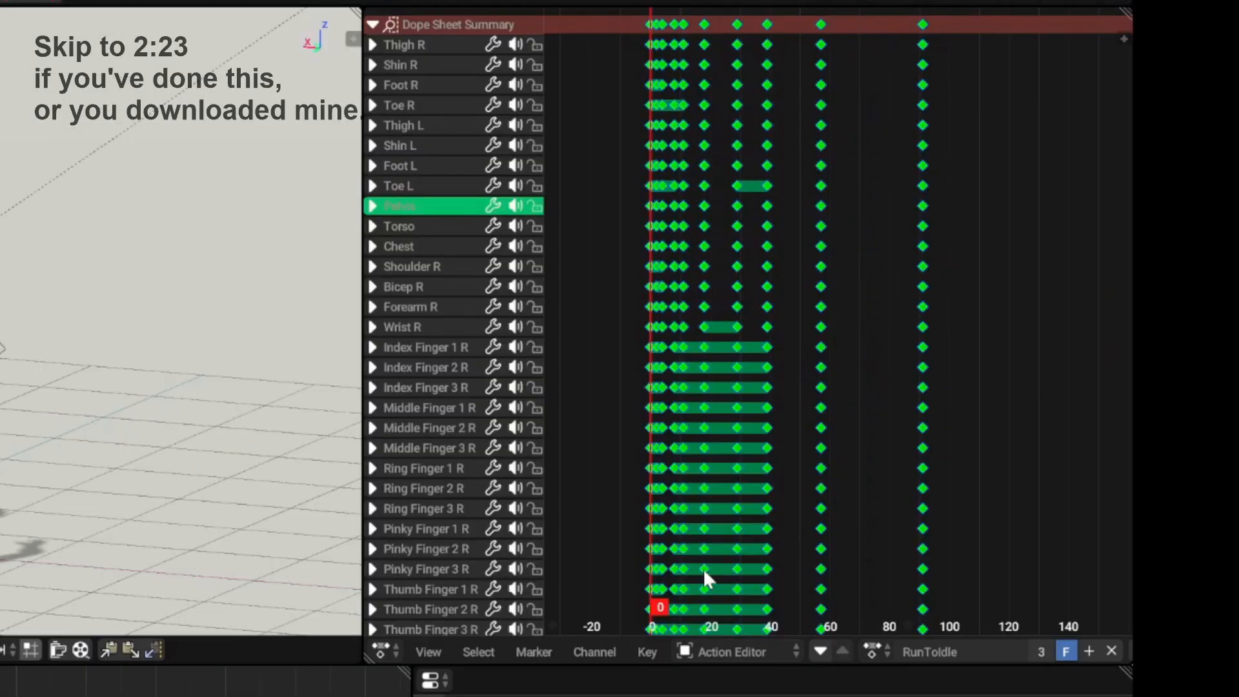
- Deselect all keyframes in the RunToIdle action and try selecting single leg-bone keyframes just before frame 20
key("alt+a")
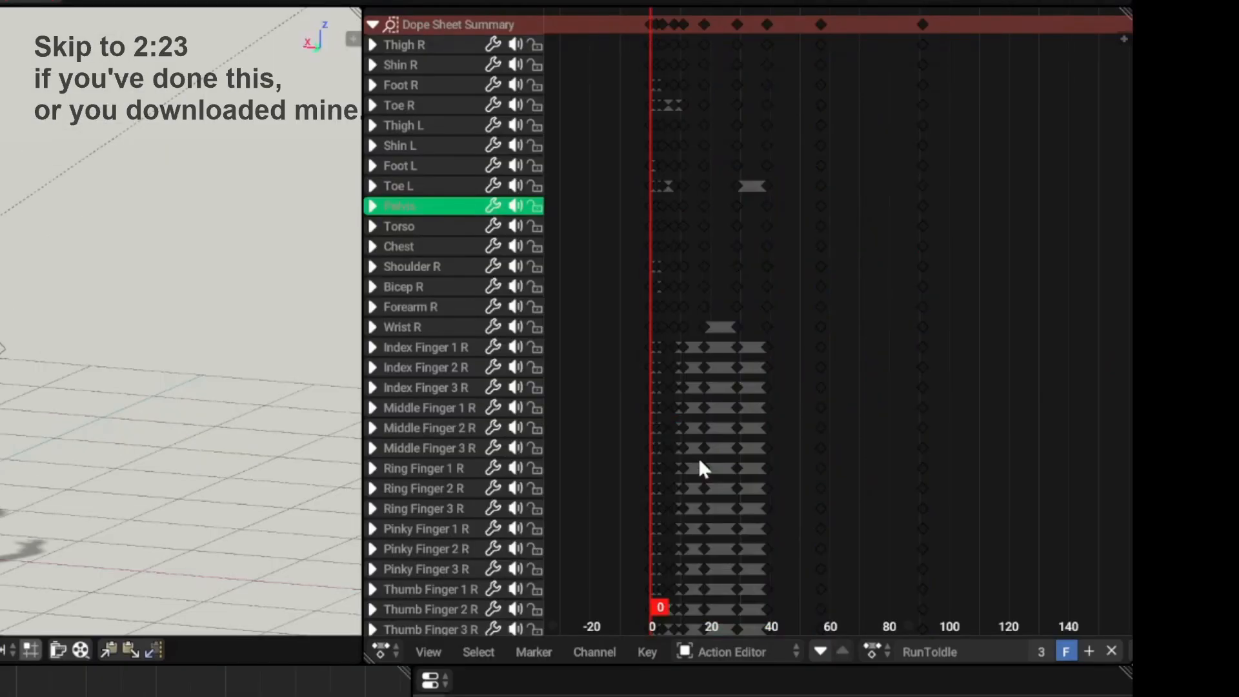
left_click(704, 45)
left_click(705, 65)
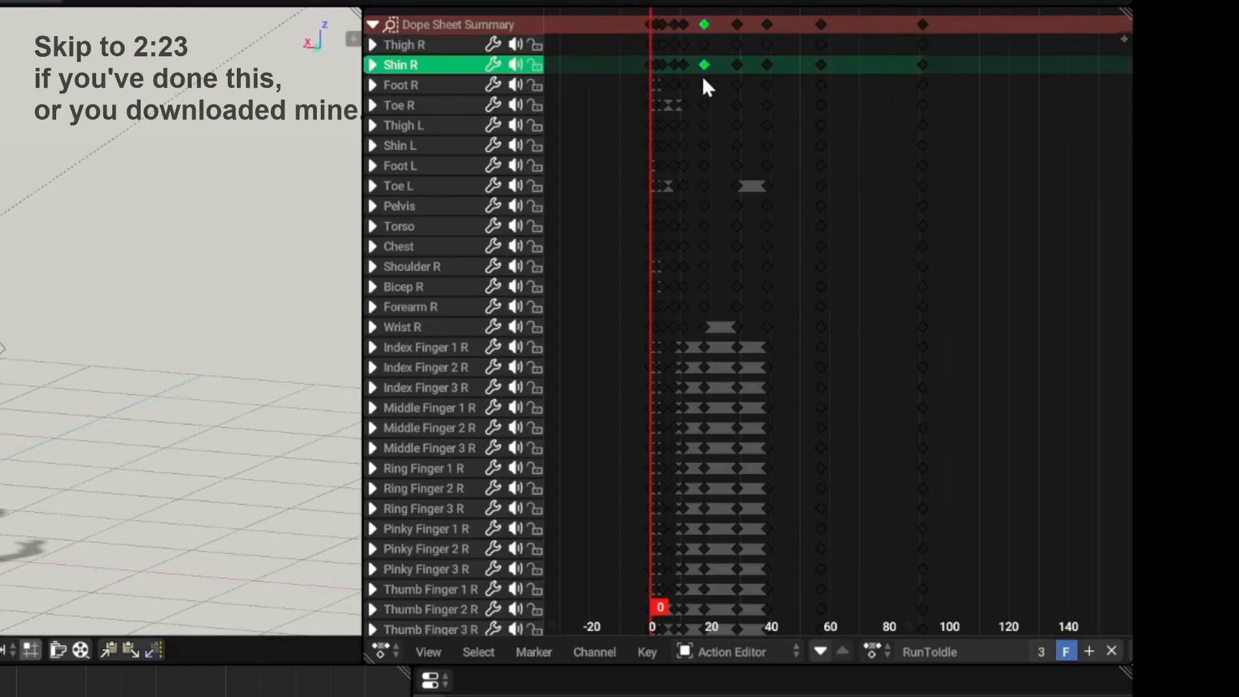
left_click(704, 105)
left_click(704, 146)
- Select and deselect all RunToIdle keyframes, and try selecting the whole keyframe column just before frame 20 through the summary row
key("a")
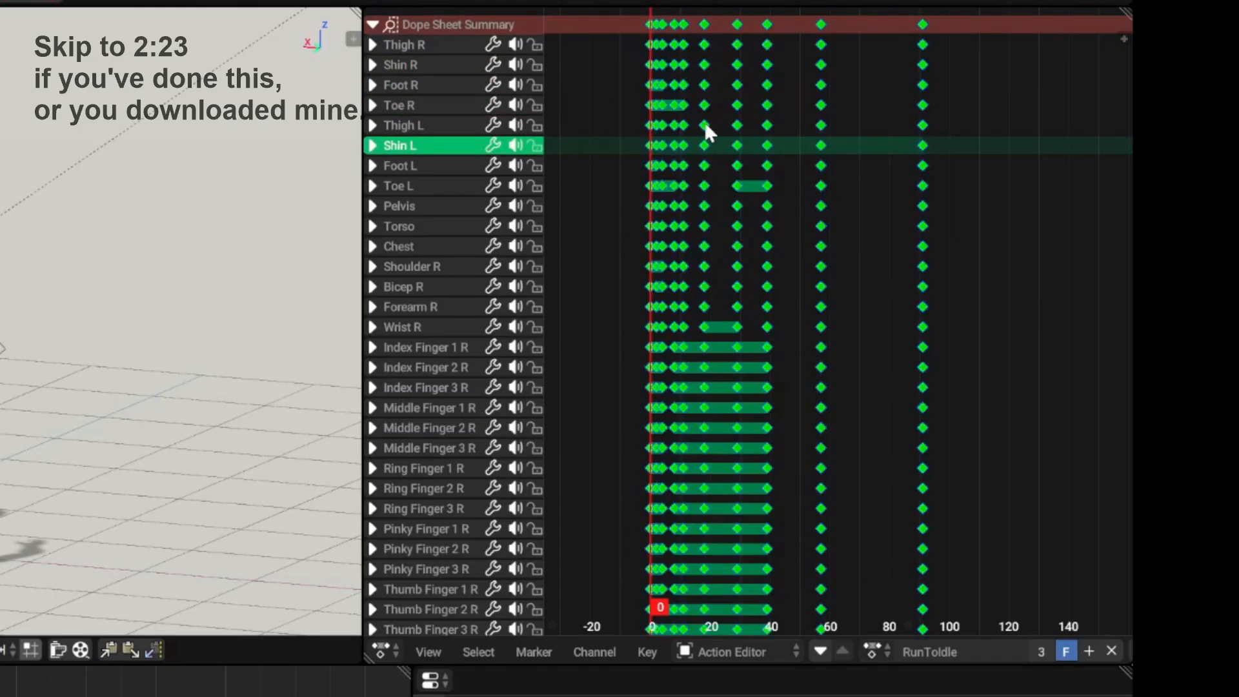
key("alt+a")
left_click(703, 24)
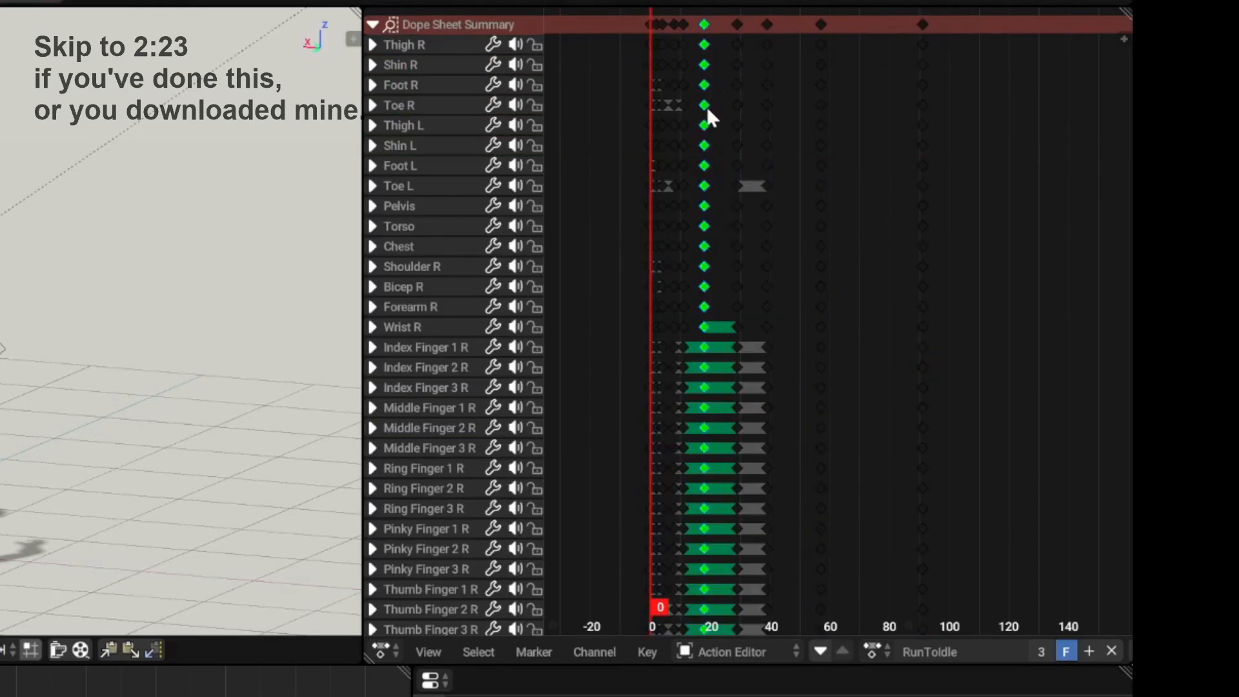
key("alt+a")
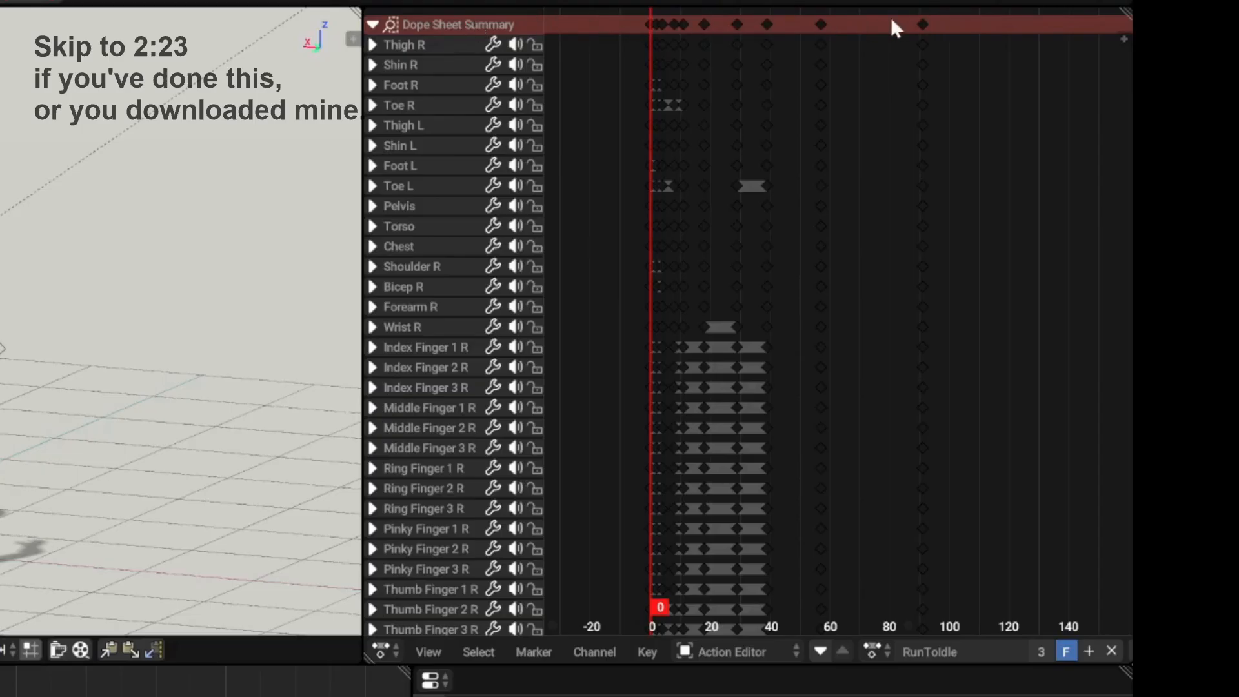
left_click(707, 23)
key("alt+a")
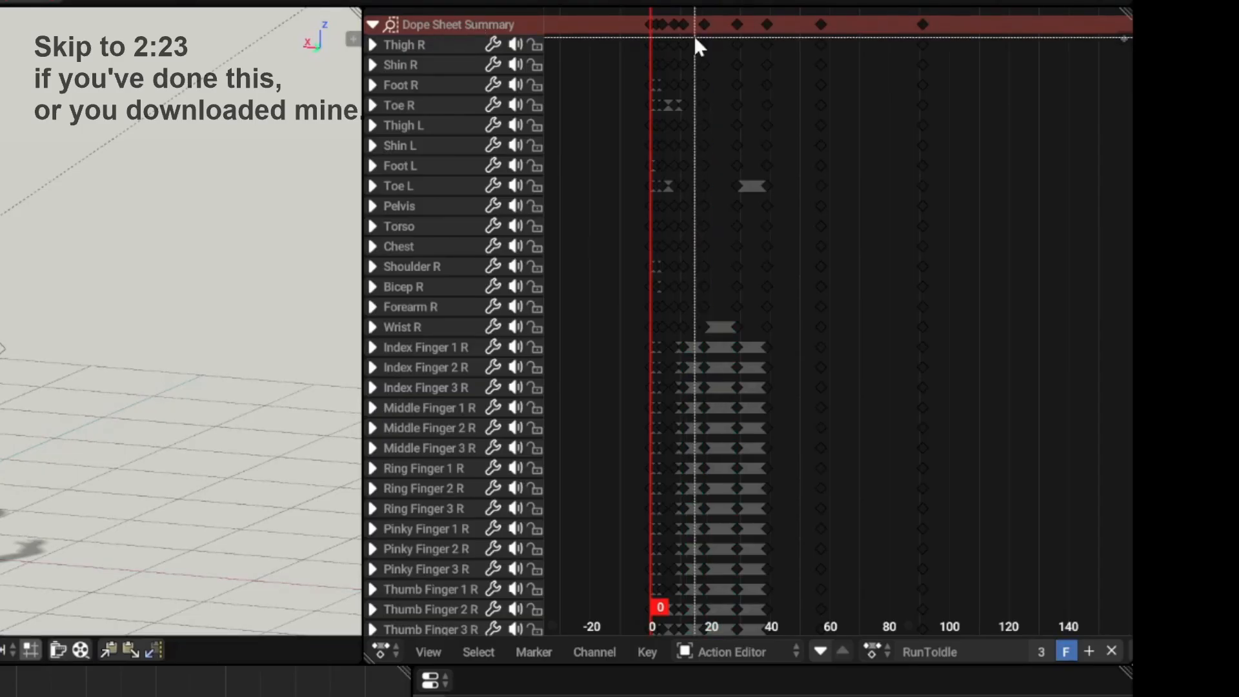
- Select all RunToIdle keyframes from just before frame 20 onward with box or circle select, and start moving them
key("b")
left_click_drag(695, 36, 943, 13)
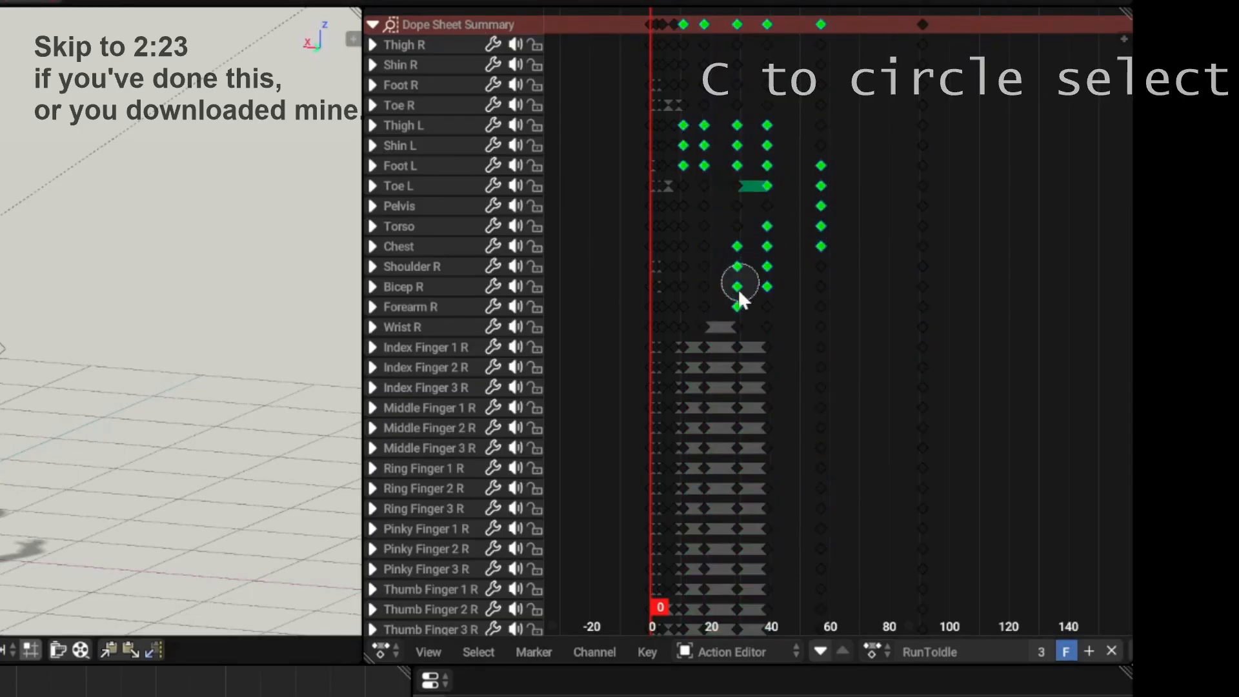
left_click_drag(738, 284, 822, 348)
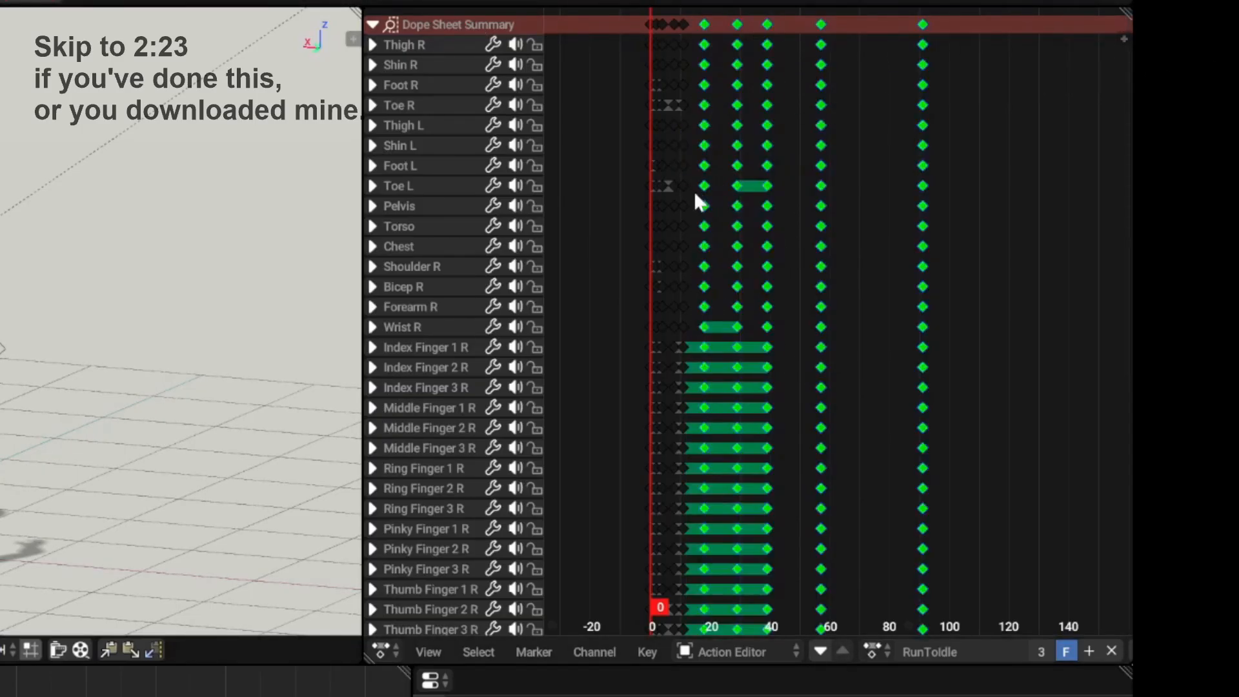
key("g")
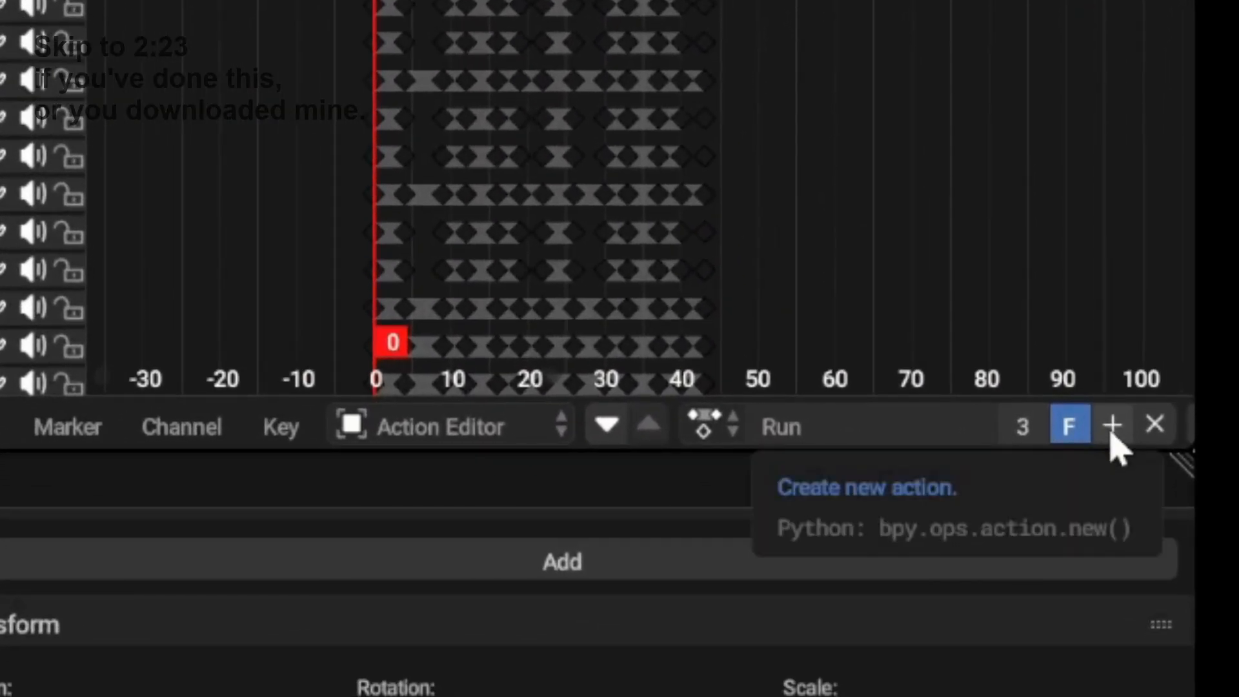
- Create a new action from Run and delete all of its keyframes, undoing and repeating the deletion
left_click(1112, 436)
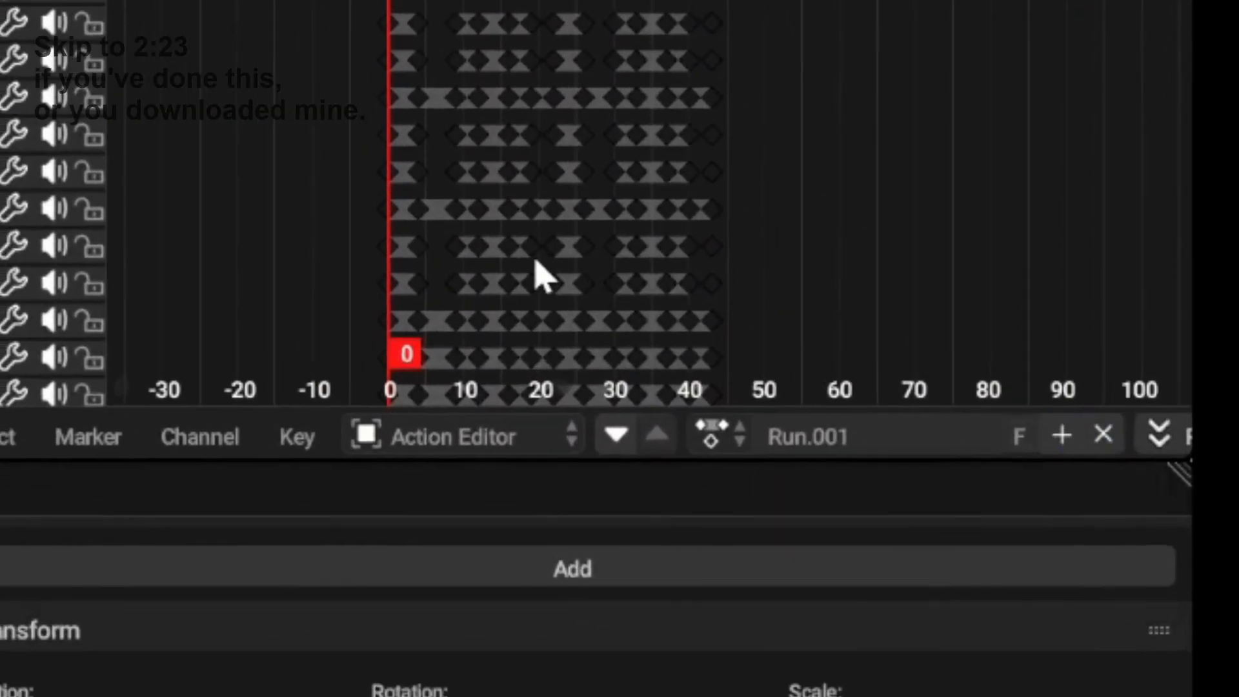
key("a")
key("x")
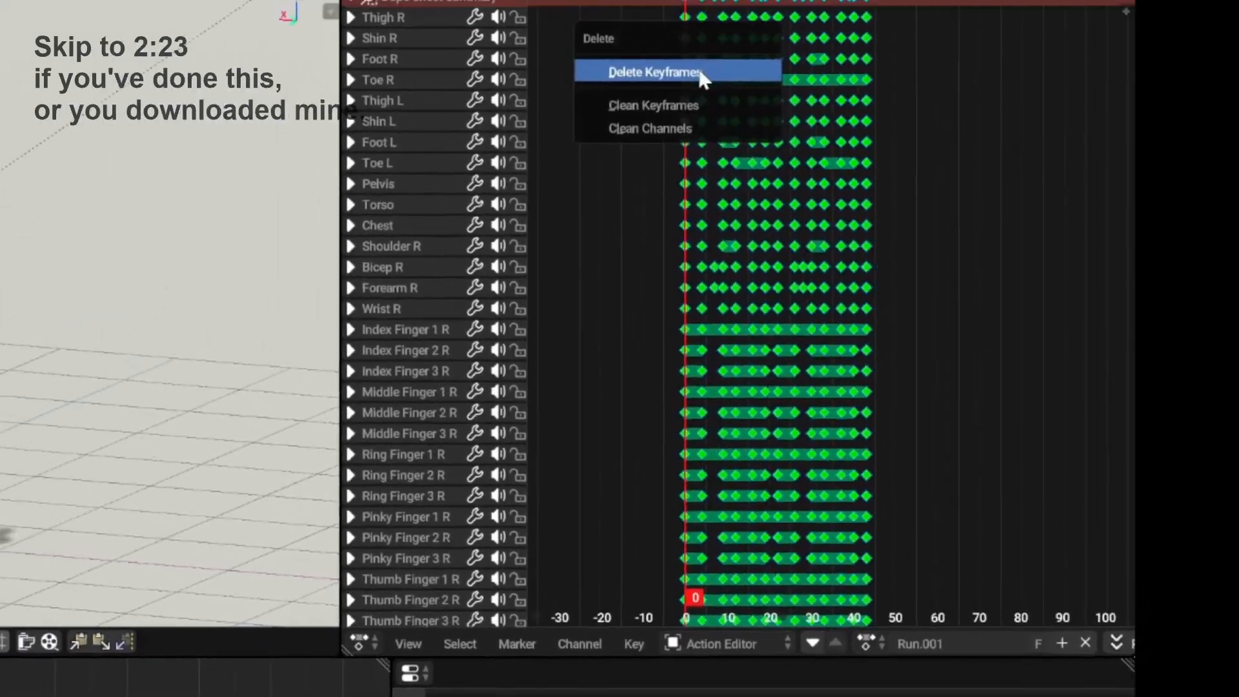
left_click(714, 98)
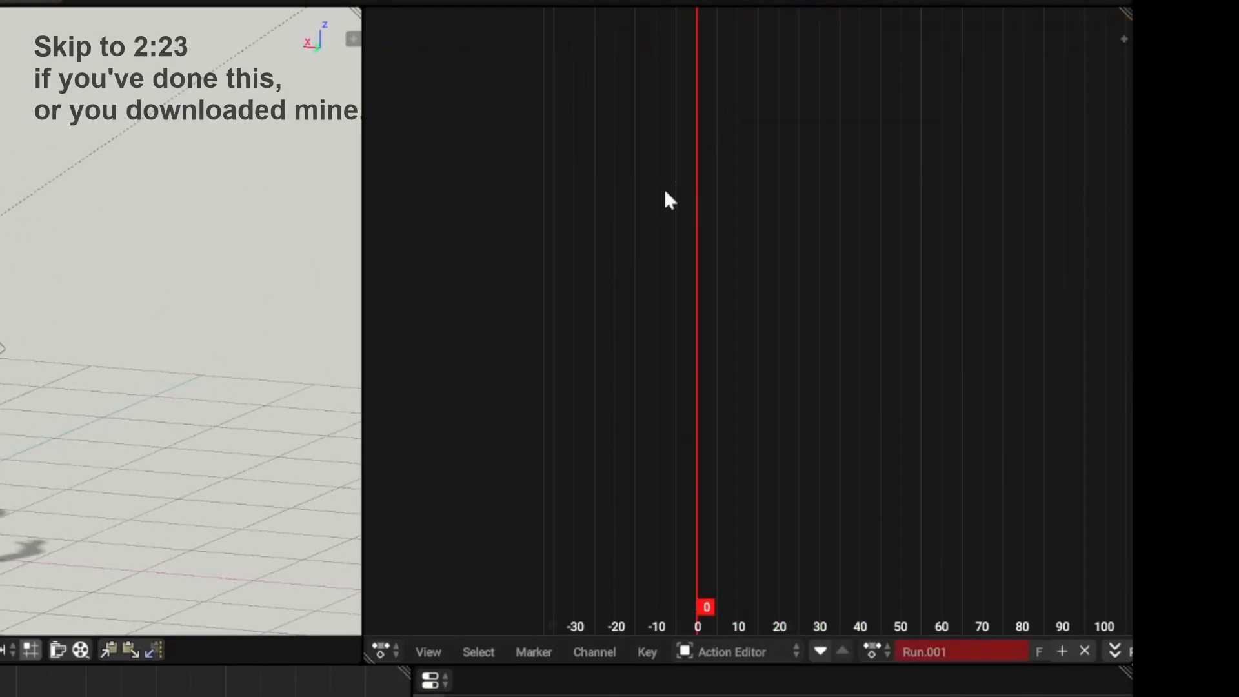
key("ctrl+z")
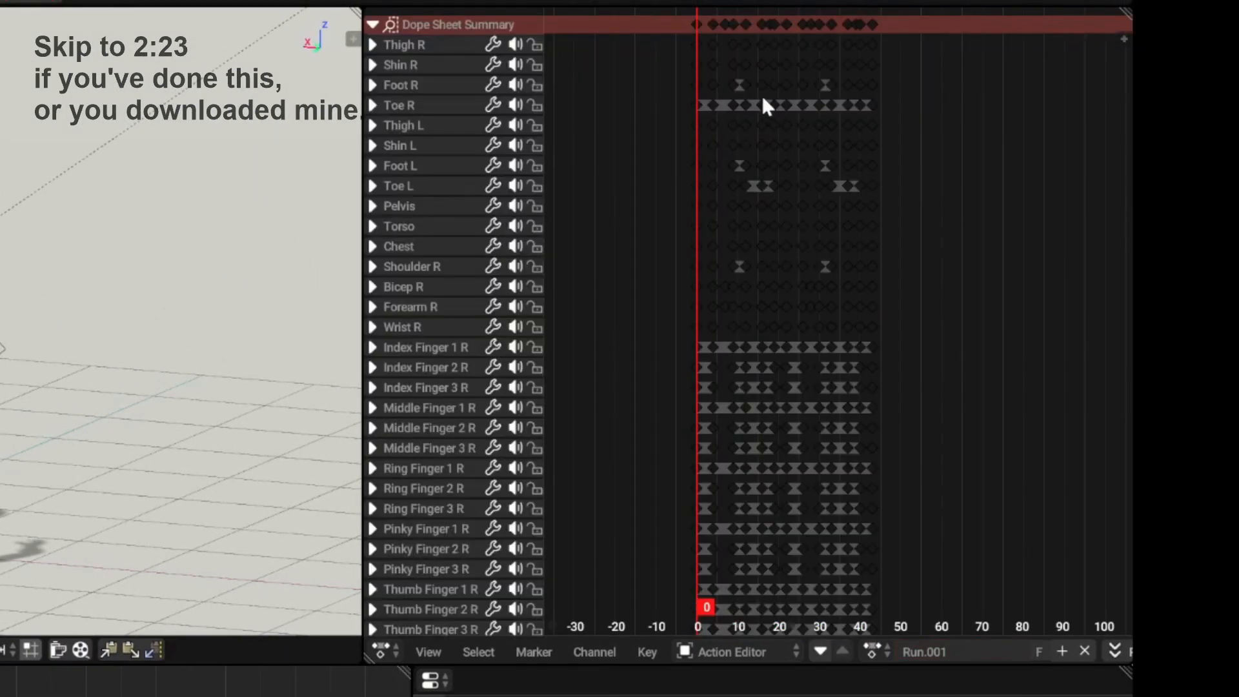
key("x")
left_click(704, 85)
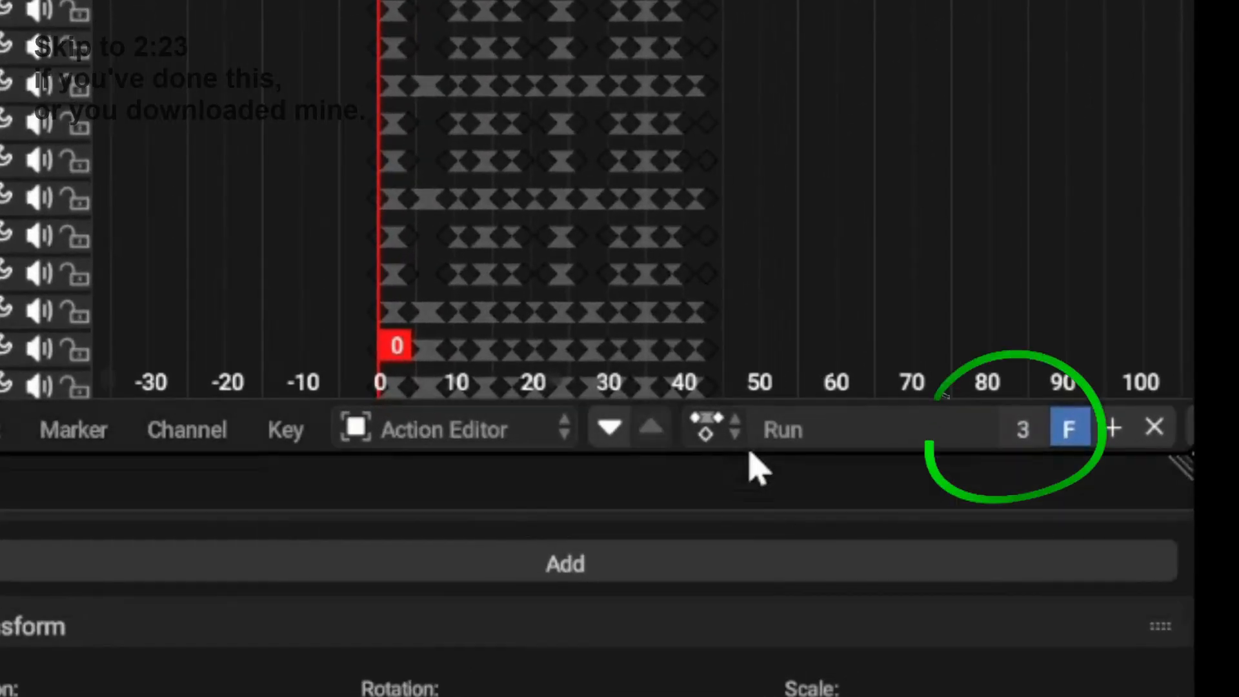
- Look through the list of stored actions and play the IdleToRun animation on the character
left_click(710, 429)
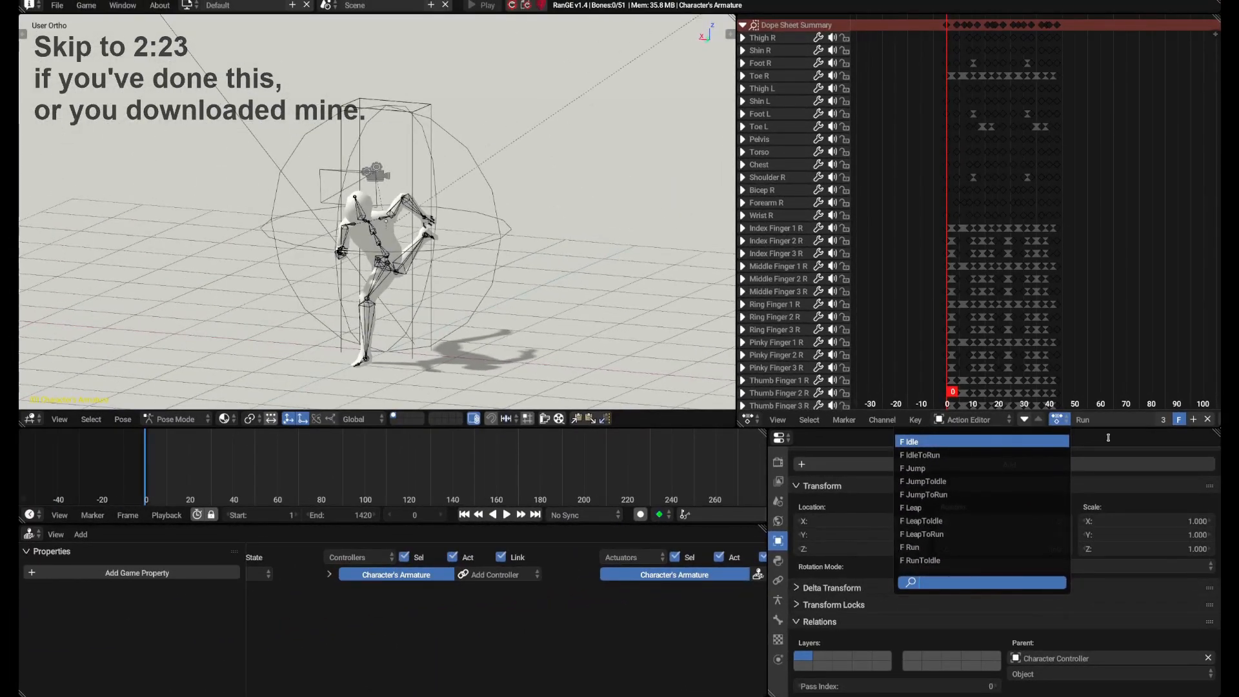
left_click(1109, 438)
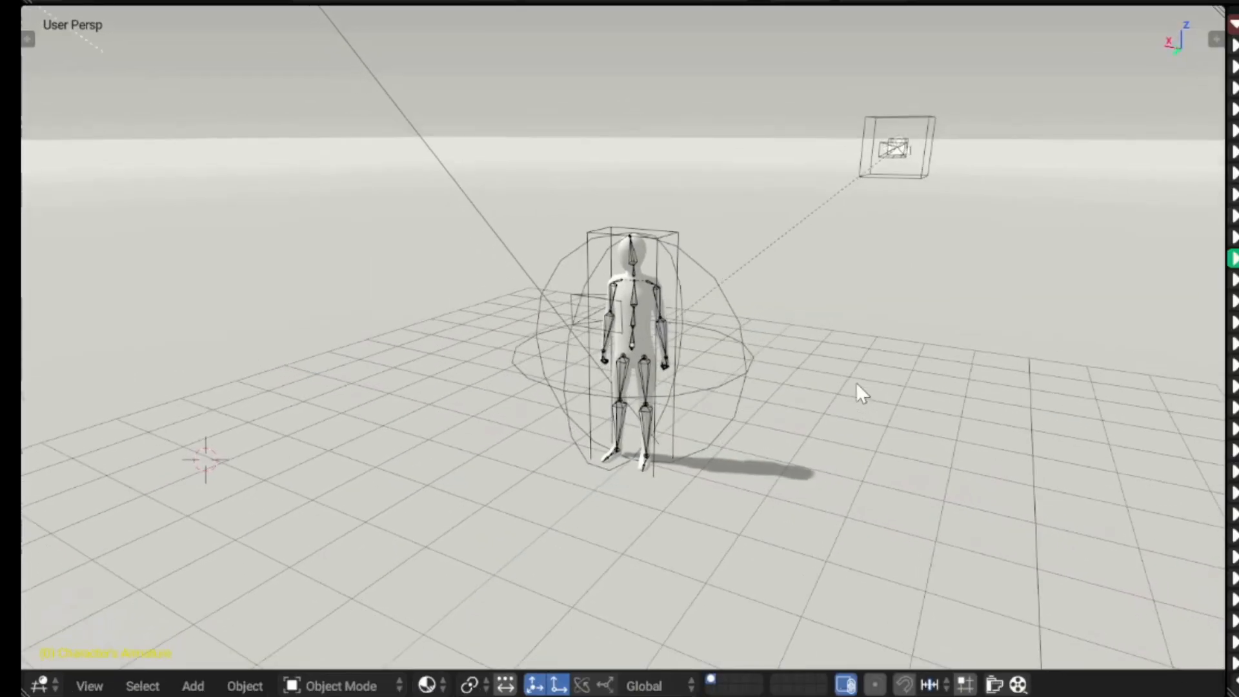
middle_click_drag(857, 381, 851, 374)
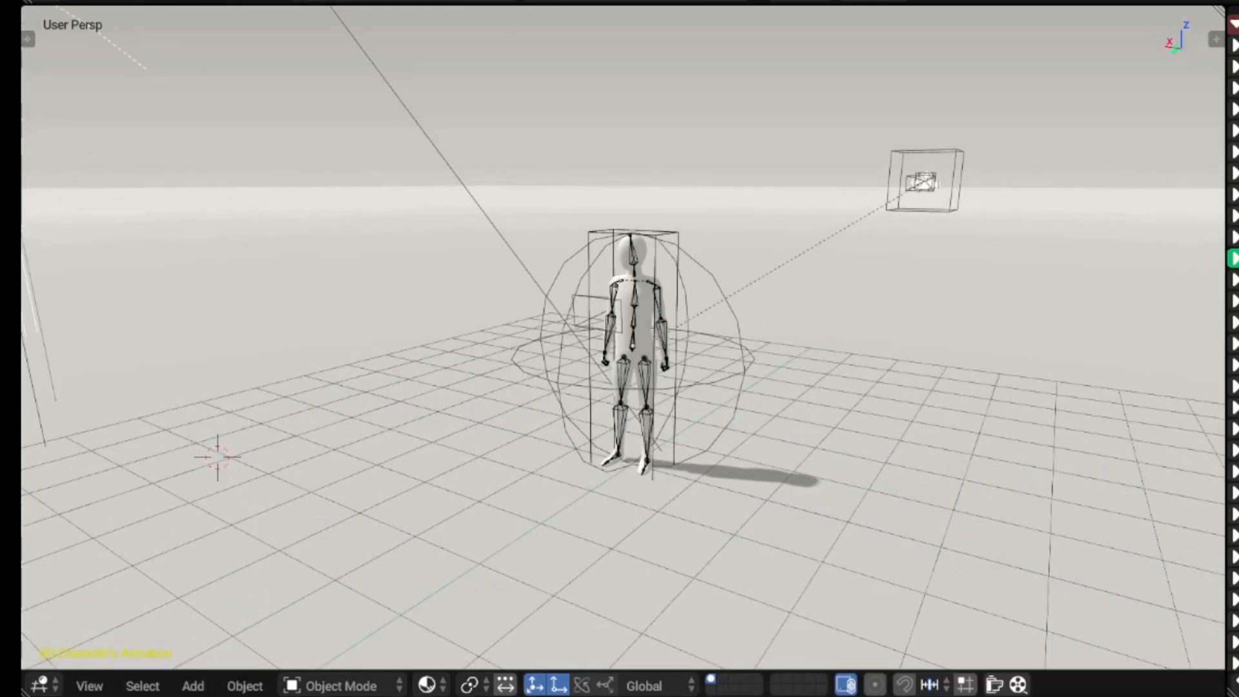
key("alt+a")
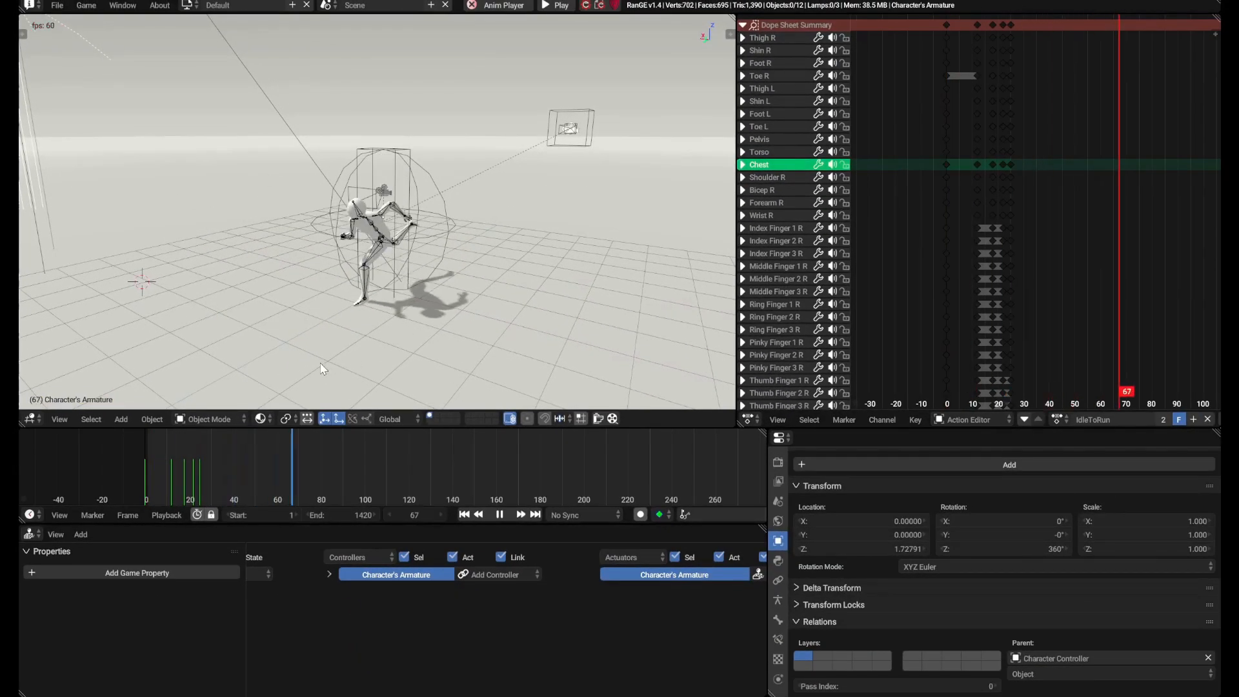
key("Escape")
middle_click_drag(323, 369, 395, 239)
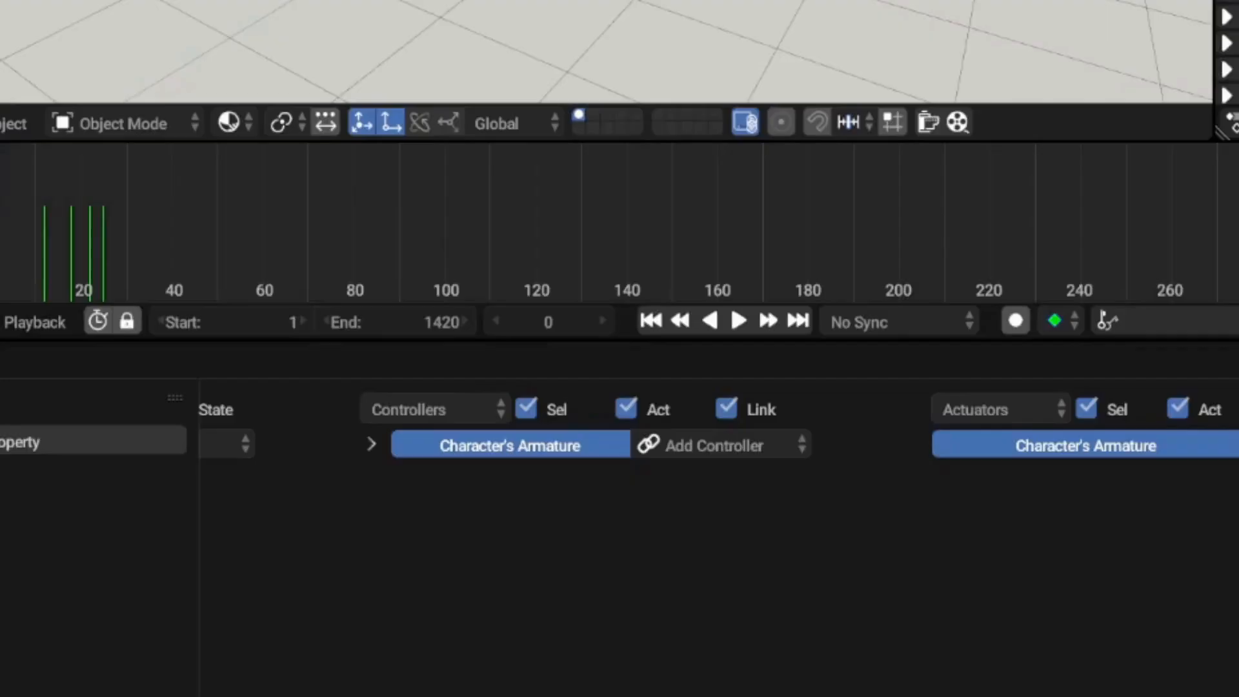
- Maximize the Logic Editor and add four Keyboard sensors to Character's Armature
key("ctrl+Up")
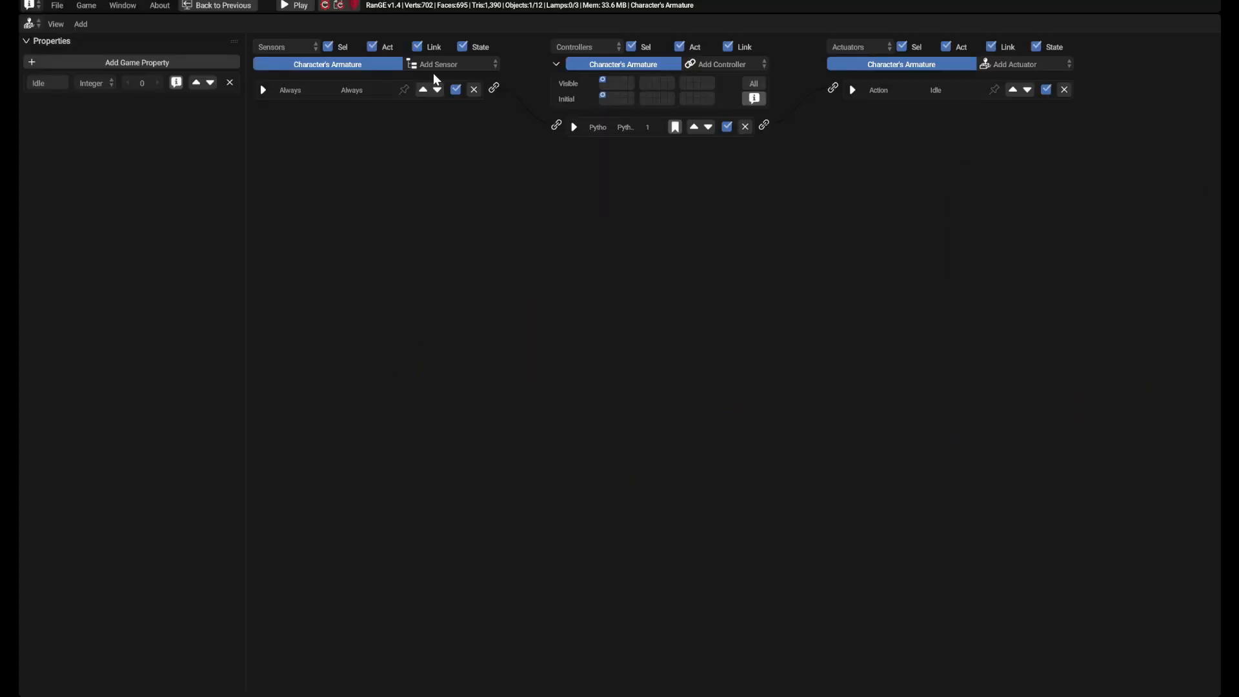
left_click(437, 67)
key("k")
left_click(438, 67)
key("k")
left_click(438, 67)
key("k")
left_click(437, 67)
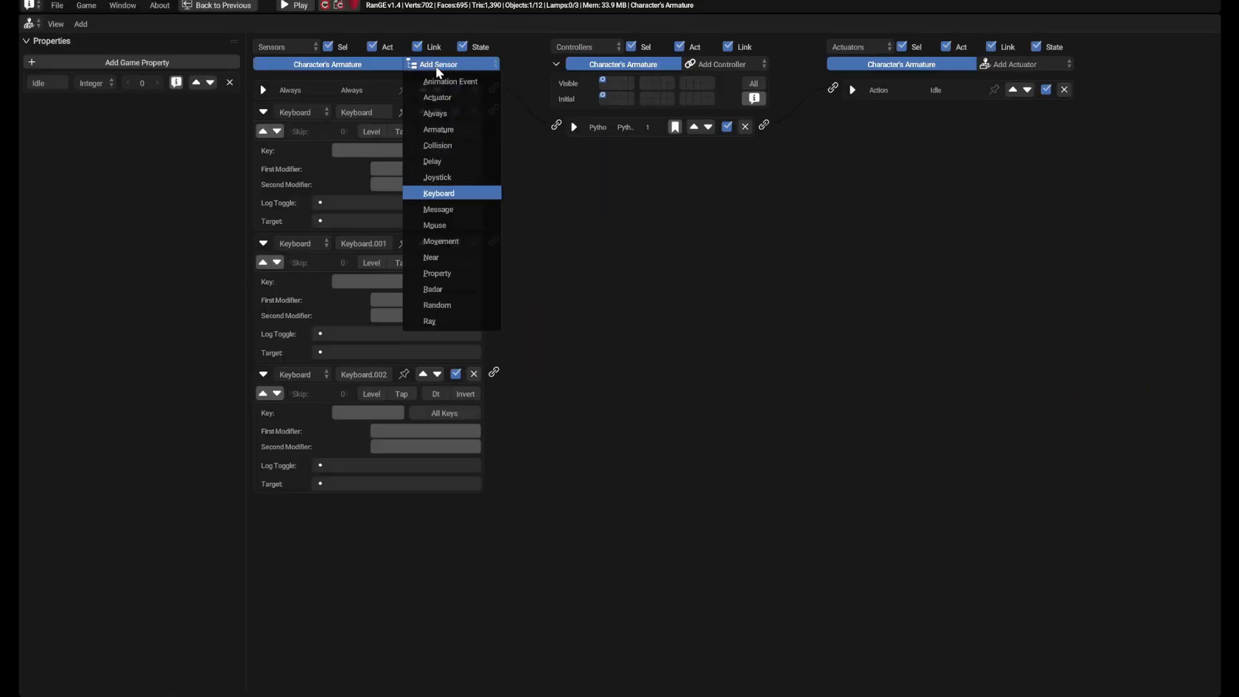
key("k")
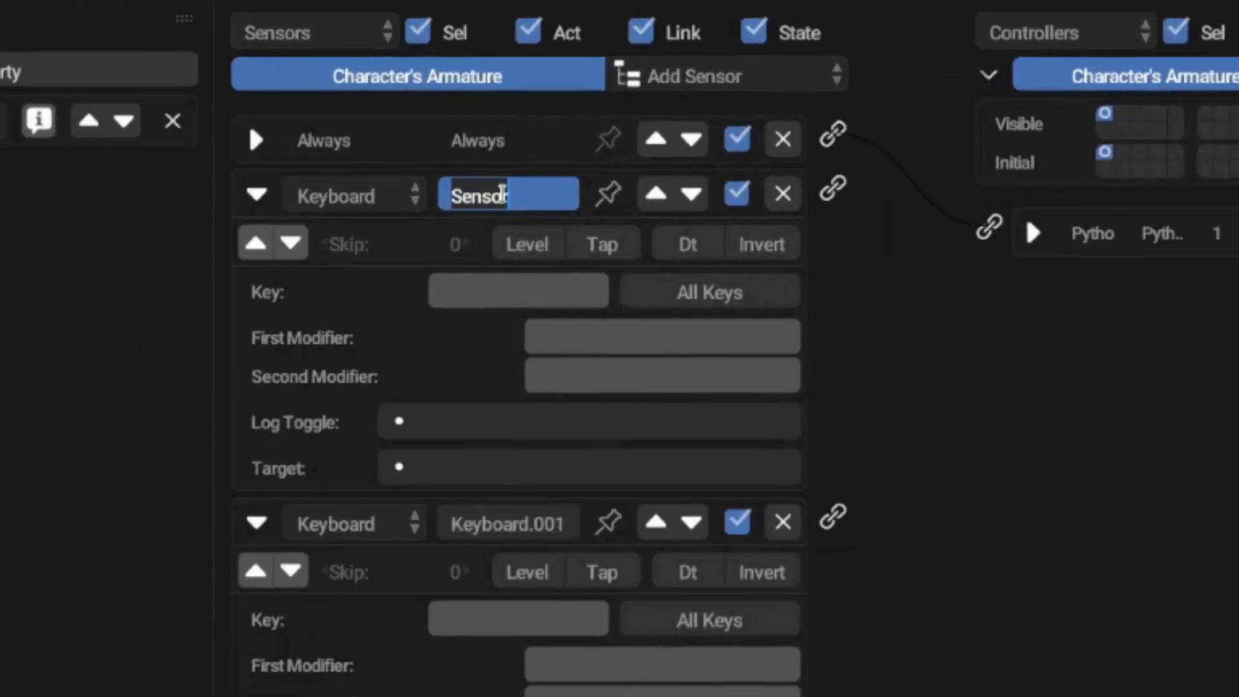
- Rename the four Keyboard sensors Forward, Left, Right and Back, in that order
key("BackSpace")
type("For")
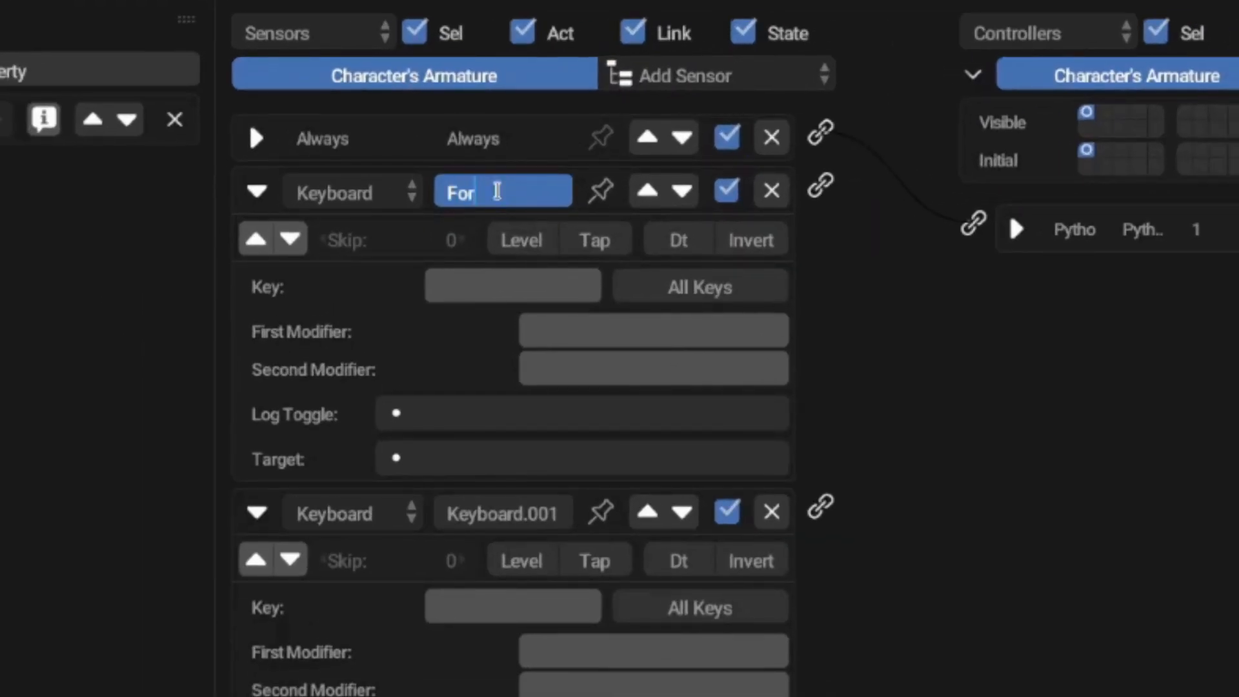
type("ward")
key("Return")
scroll(454, 220, "down", 5)
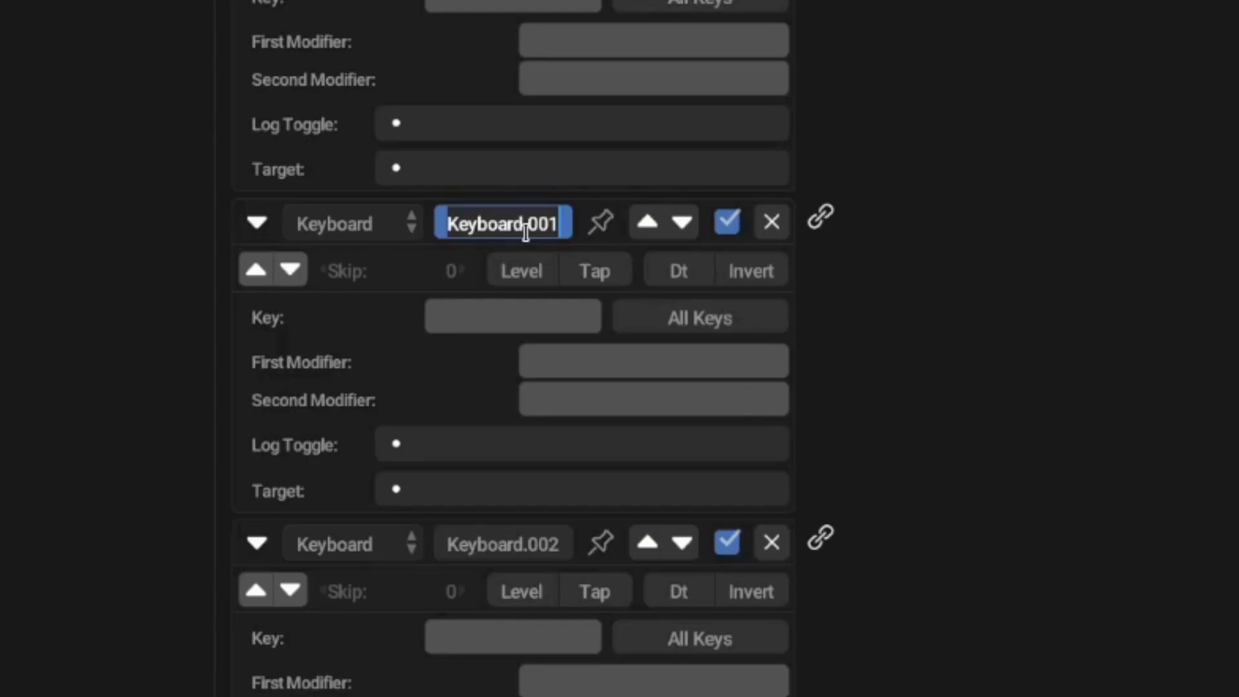
type("Left")
key("Tab")
type("Right")
key("Tab")
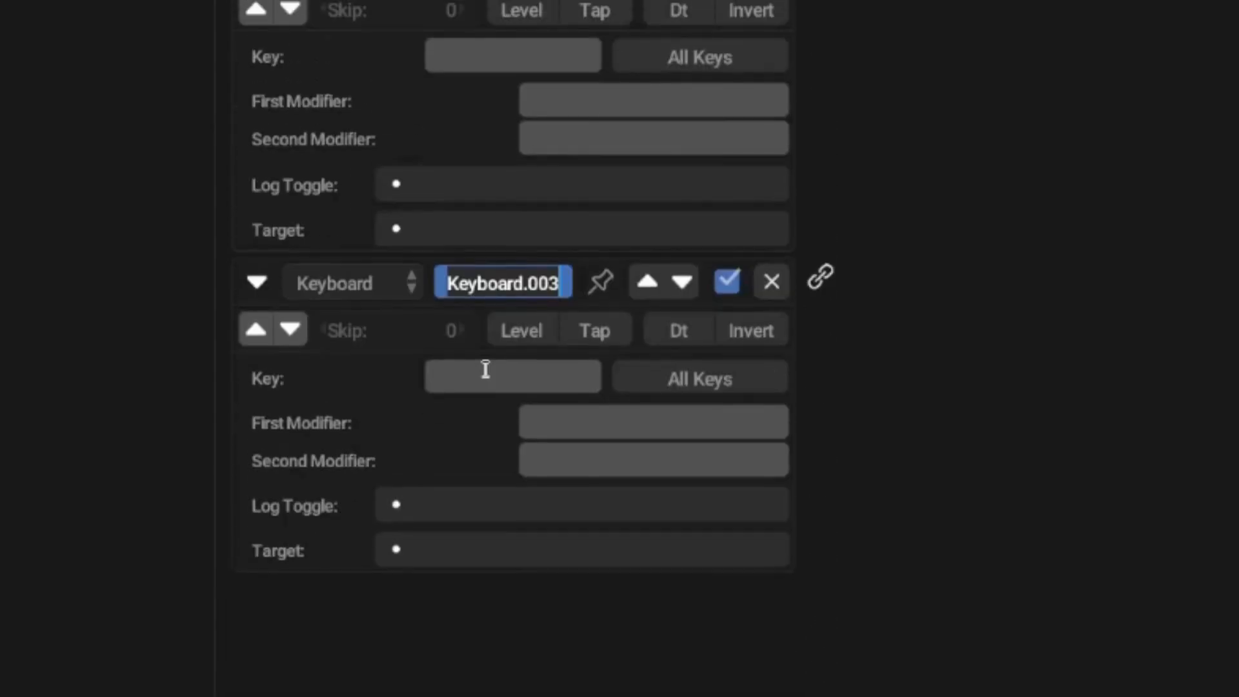
type("Back")
- Assign the W key to the Forward sensor, A to Left, D to Right and S to Back
left_click(517, 308)
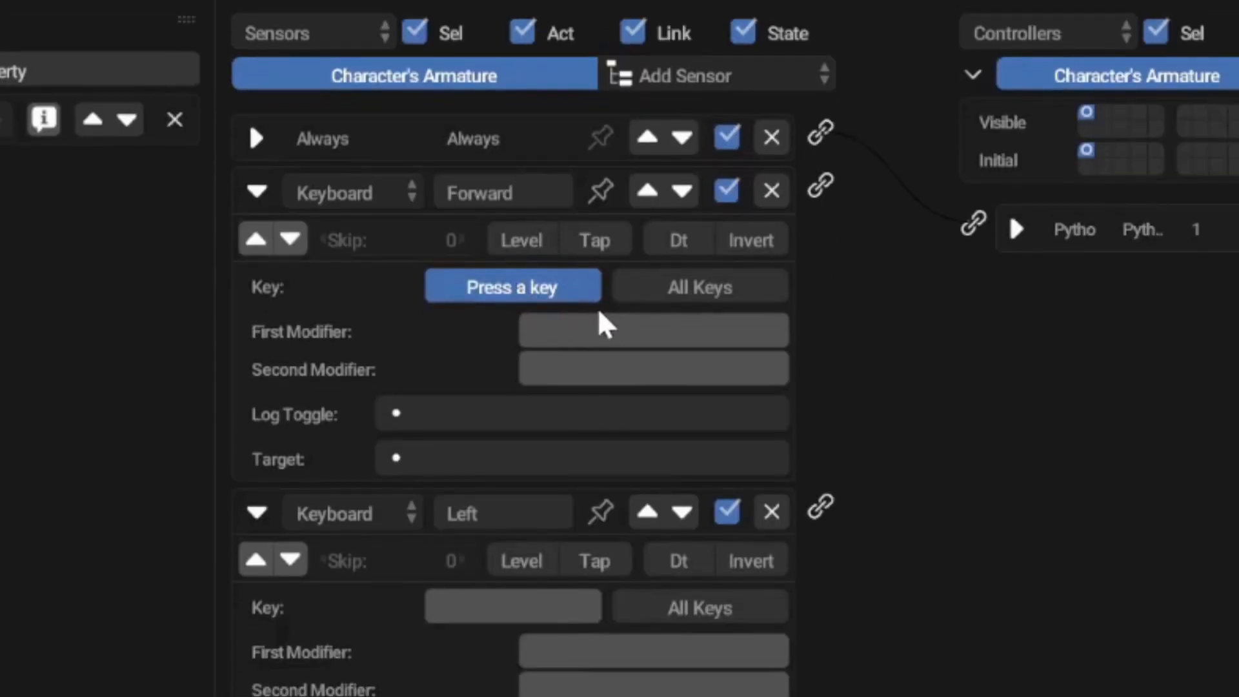
key("w")
left_click(540, 614)
key("a")
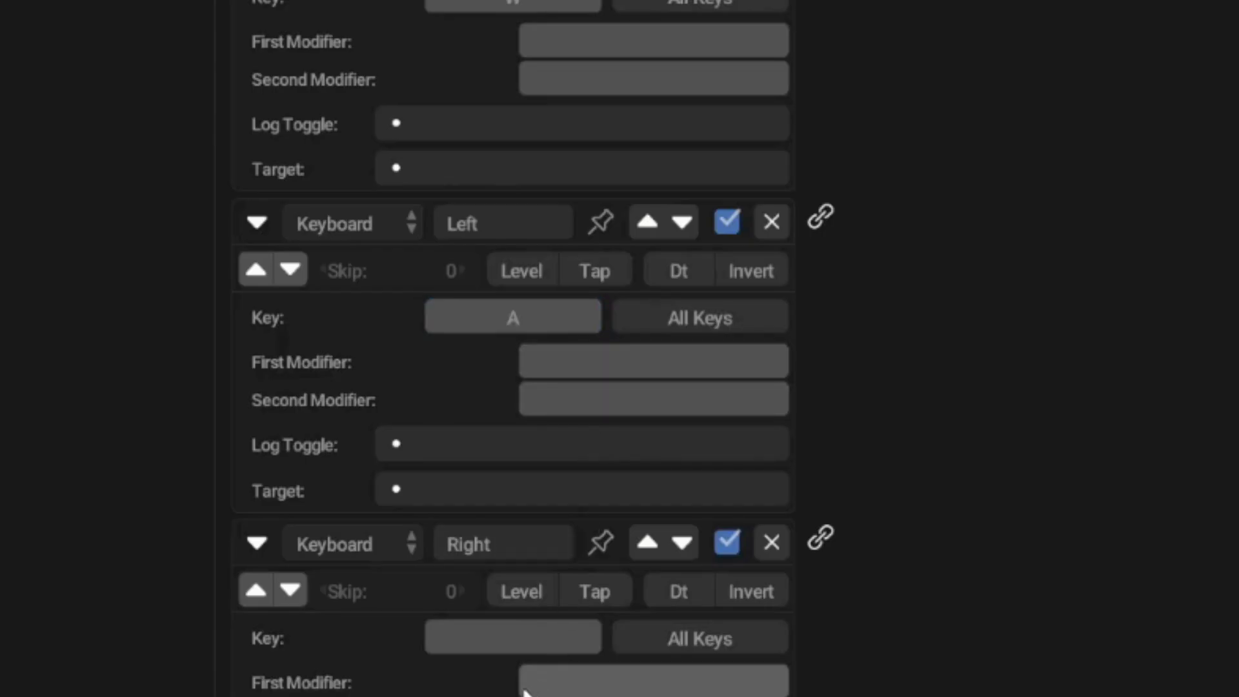
left_click(495, 352)
key("d")
left_click(514, 669)
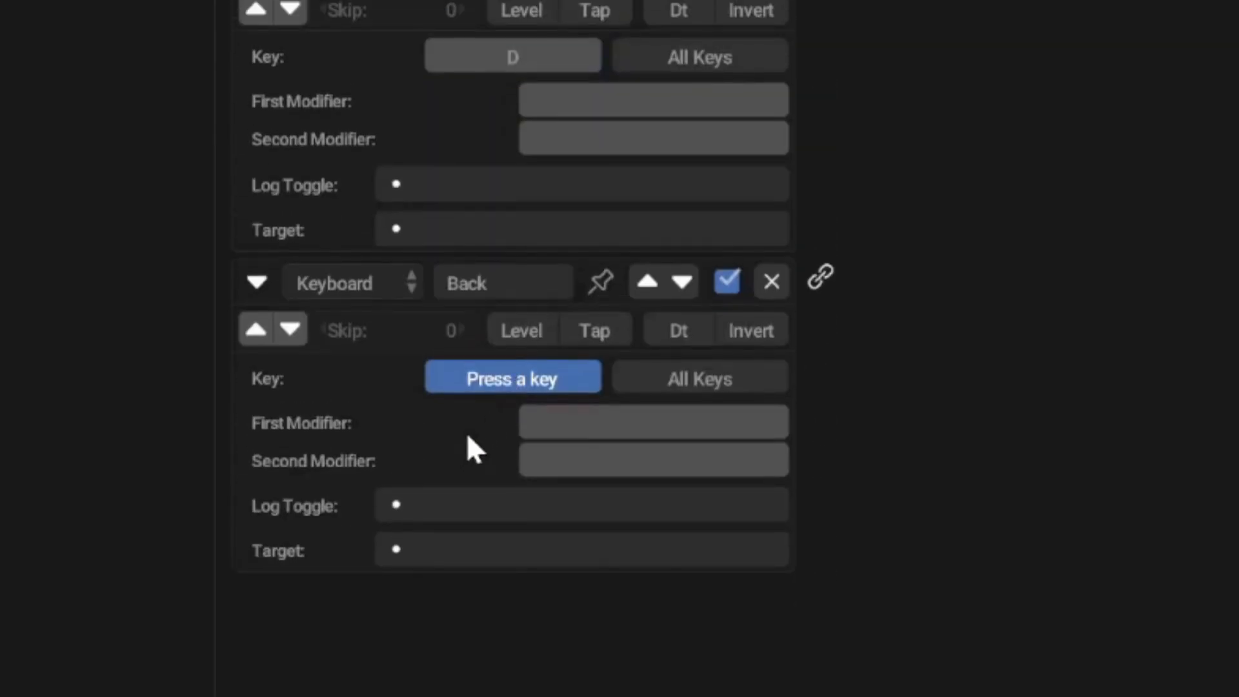
key("s")
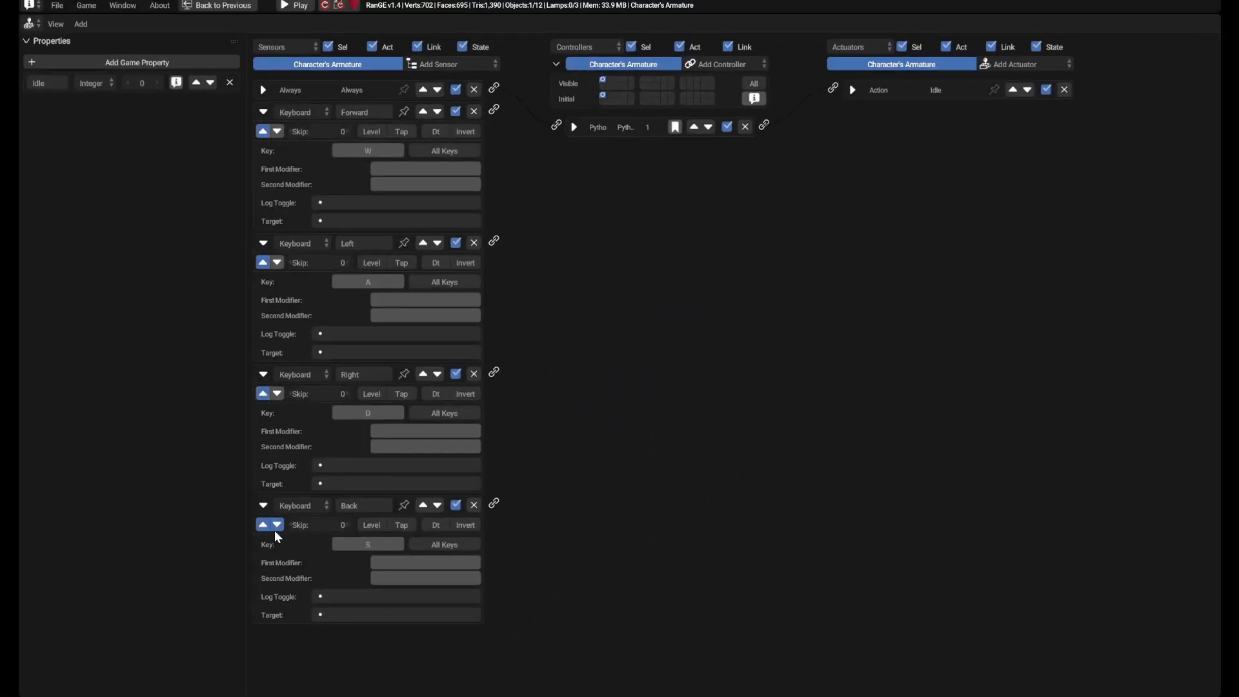
- Collapse the keyboard sensors, expand the Character.Idle Python controller, and link all four keyboard sensors to it
left_click_drag(275, 531, 259, 196)
left_click(573, 127)
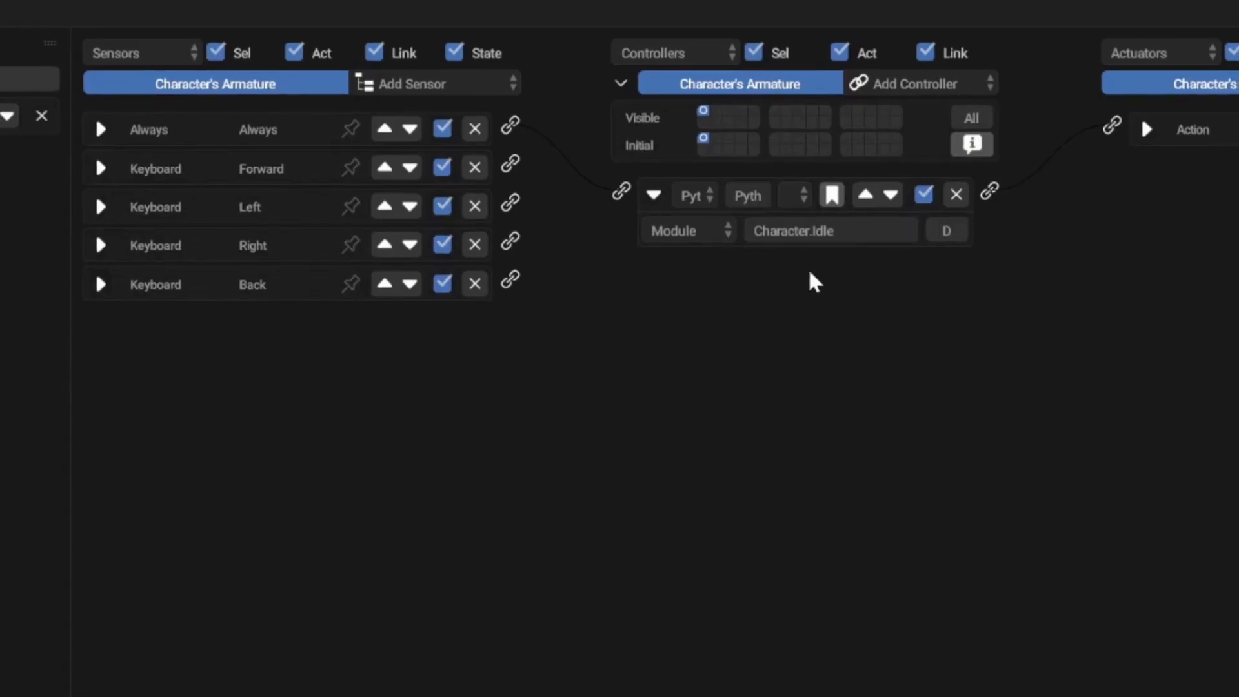
left_click_drag(568, 179, 510, 165)
- Add an Action actuator named IdleToRun that plays the IdleToRun action, with Continue turned off
left_click(1040, 88)
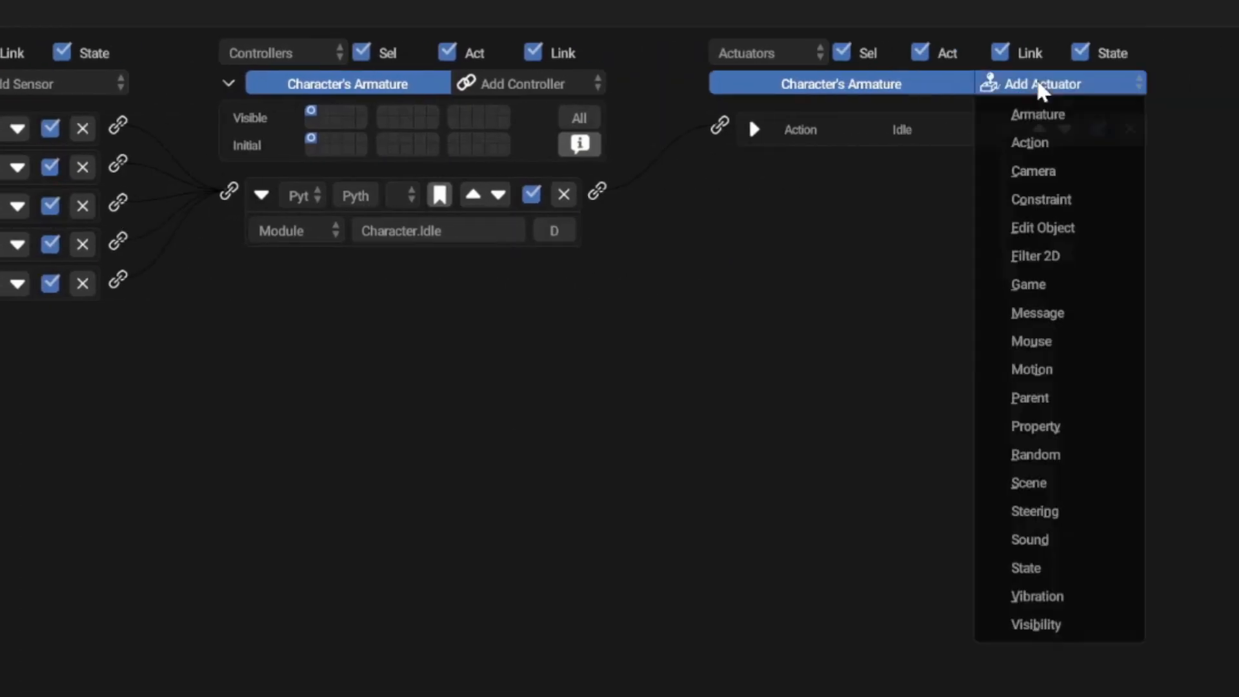
left_click(1033, 142)
left_click(894, 173)
type("IdleToRun")
left_click(833, 237)
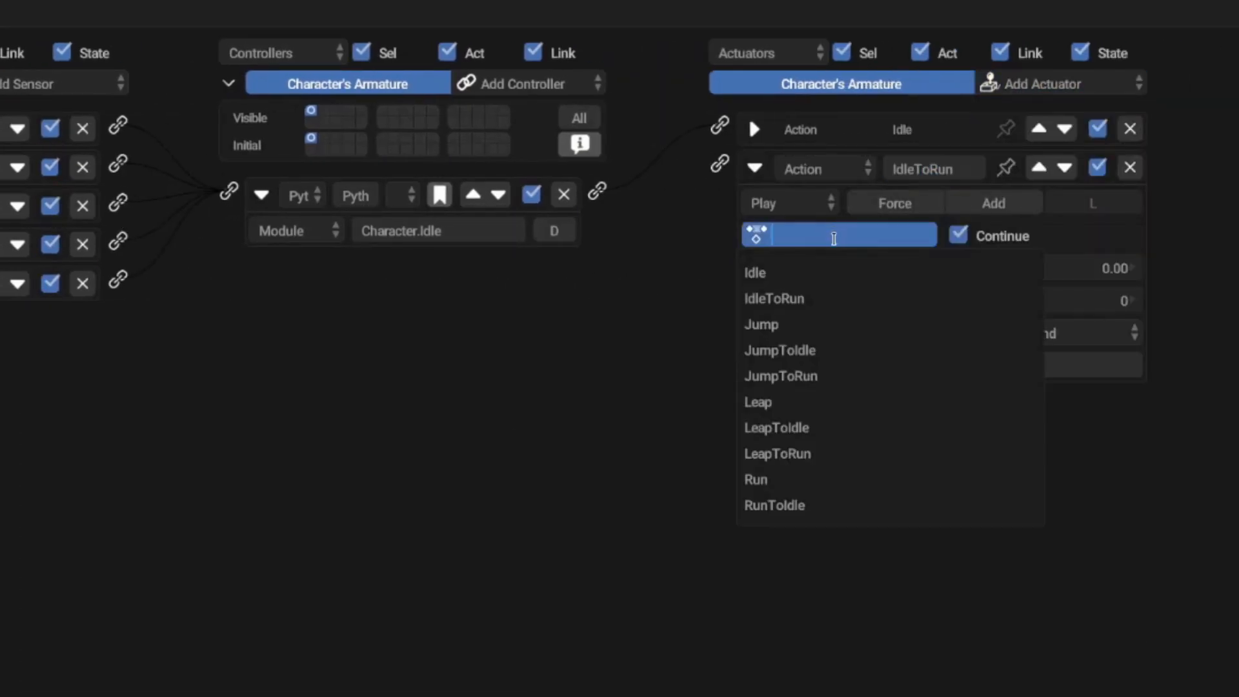
left_click(847, 295)
left_click(959, 236)
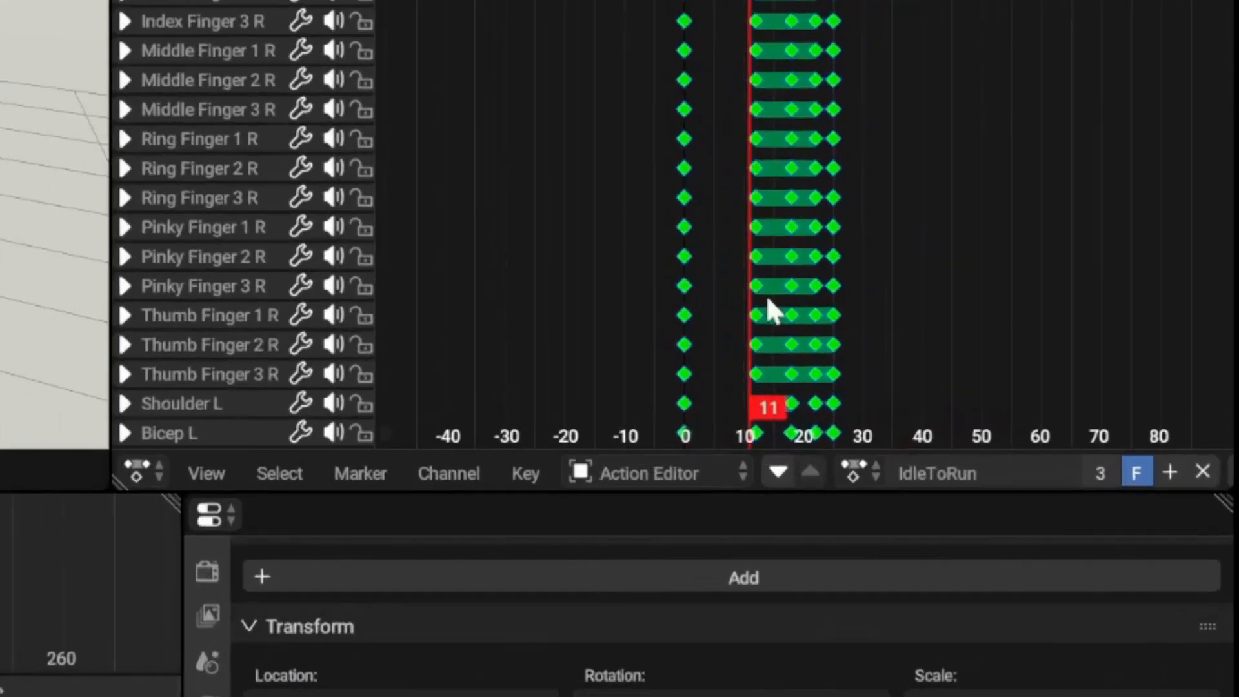
- Add an Integer game property named IdleToRun and link the IdleToRun actuator to the Python controller
left_click(193, 80)
double_click(69, 158)
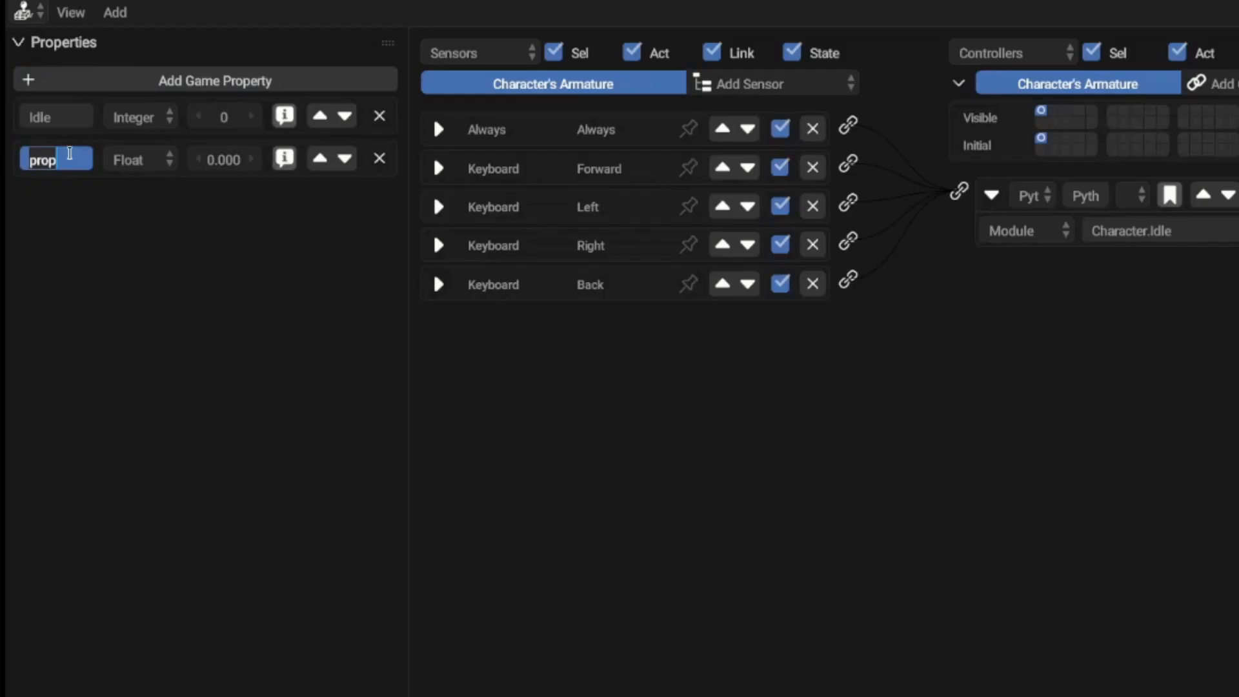
type("IdleToRun")
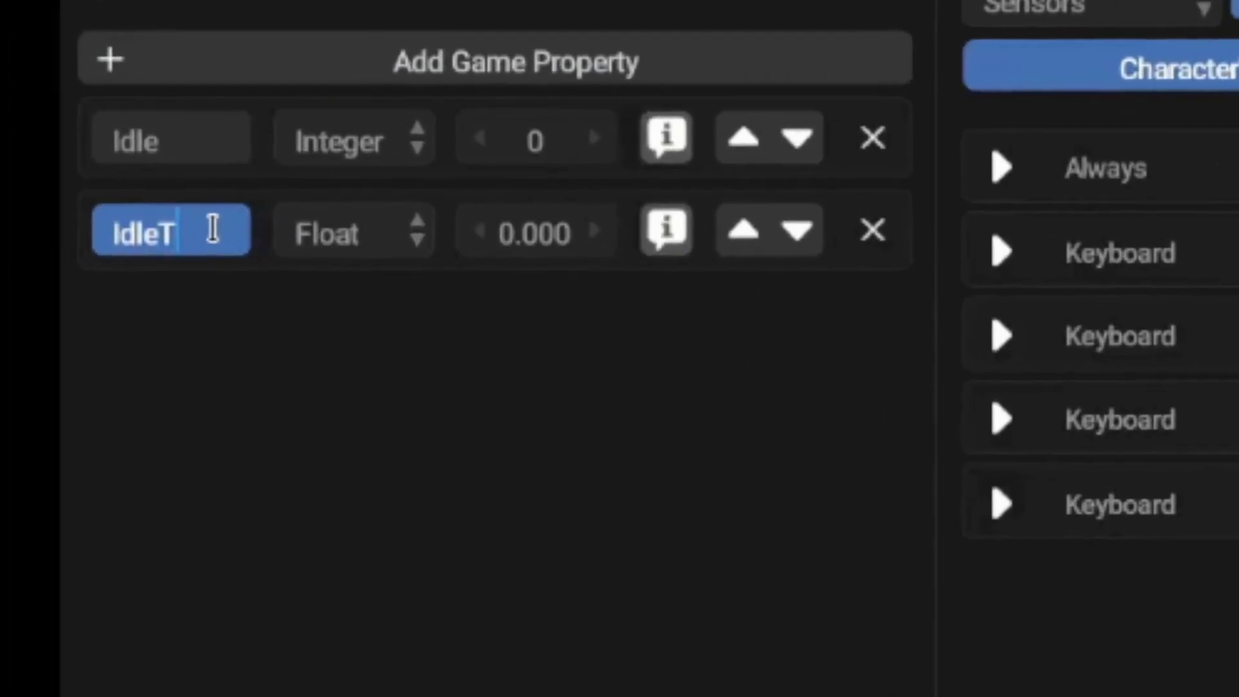
key("Return")
left_click(345, 232)
left_click(341, 340)
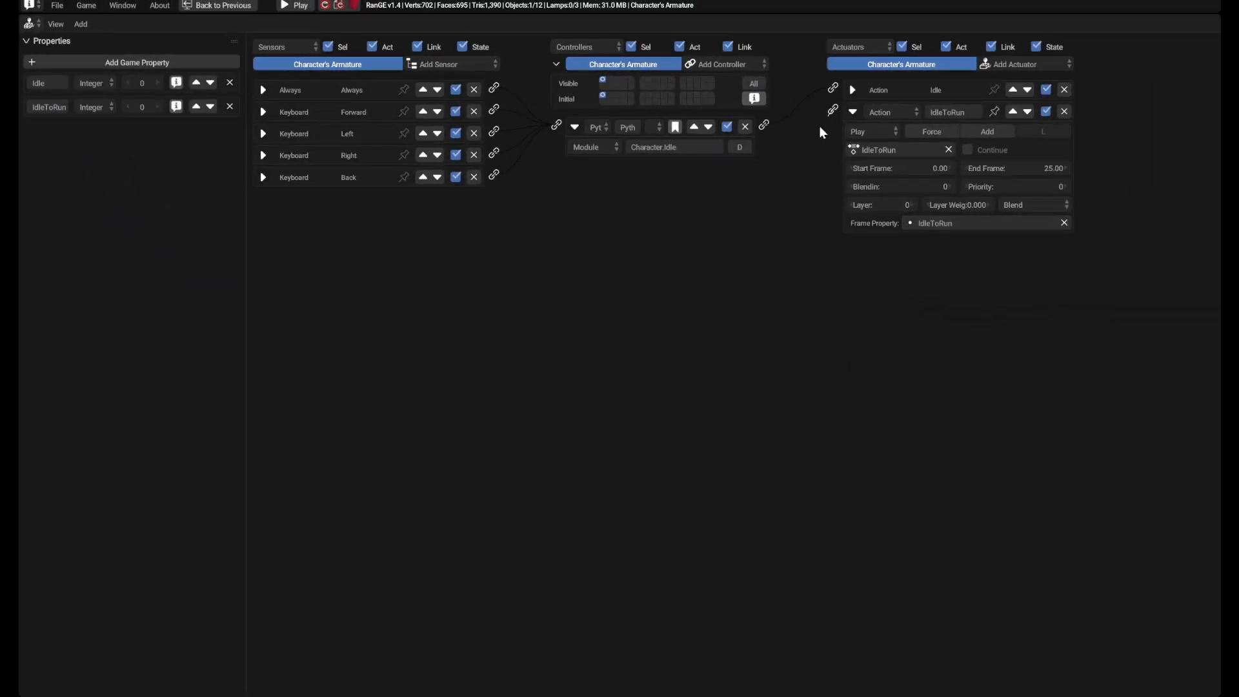
left_click_drag(833, 110, 763, 122)
- Add a State actuator named "(2) Run State" that sets state 2, and link it to the Python controller
left_click(1012, 64)
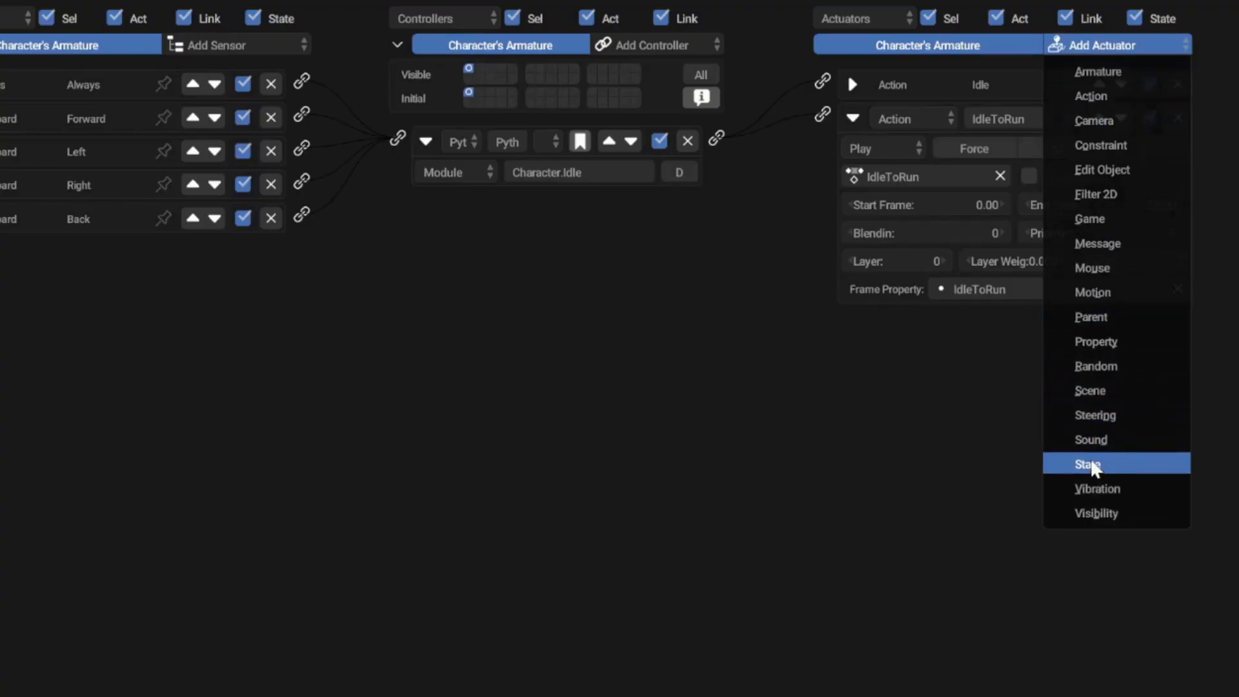
left_click(1091, 464)
left_click(976, 350)
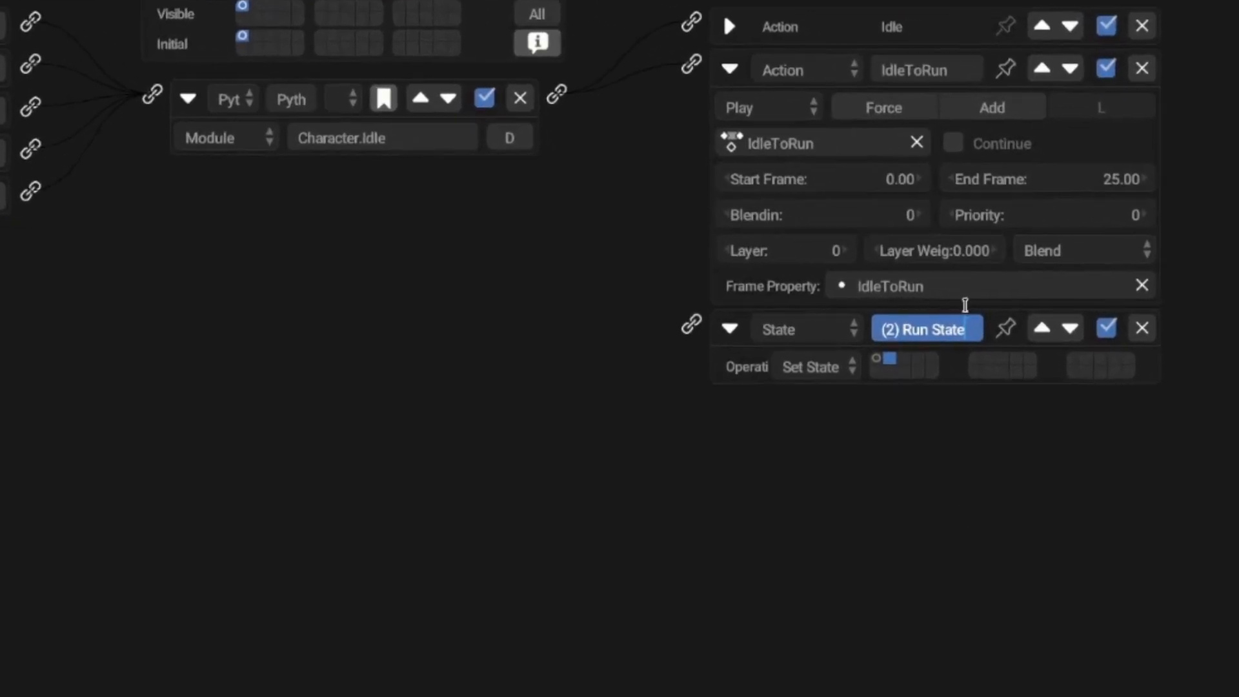
key("Return")
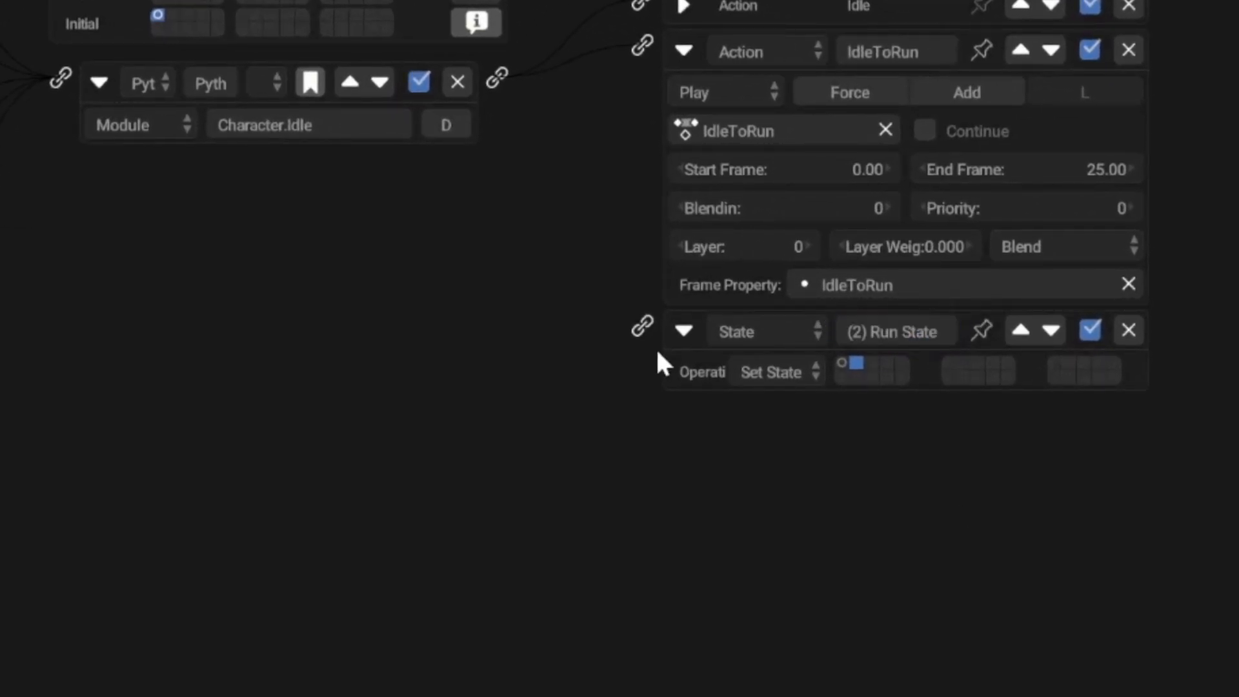
left_click_drag(642, 326, 774, 155)
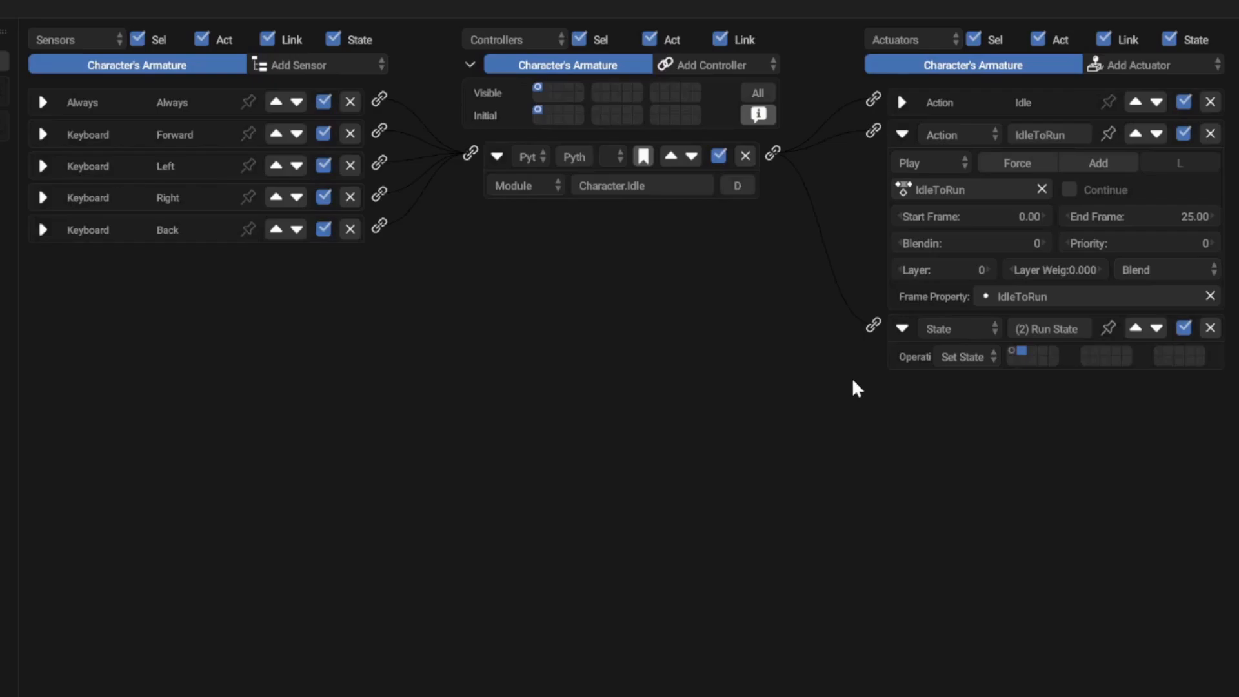
- Collapse the actuators and switch the Action Editor area to the Text Editor
left_click_drag(900, 134, 901, 178)
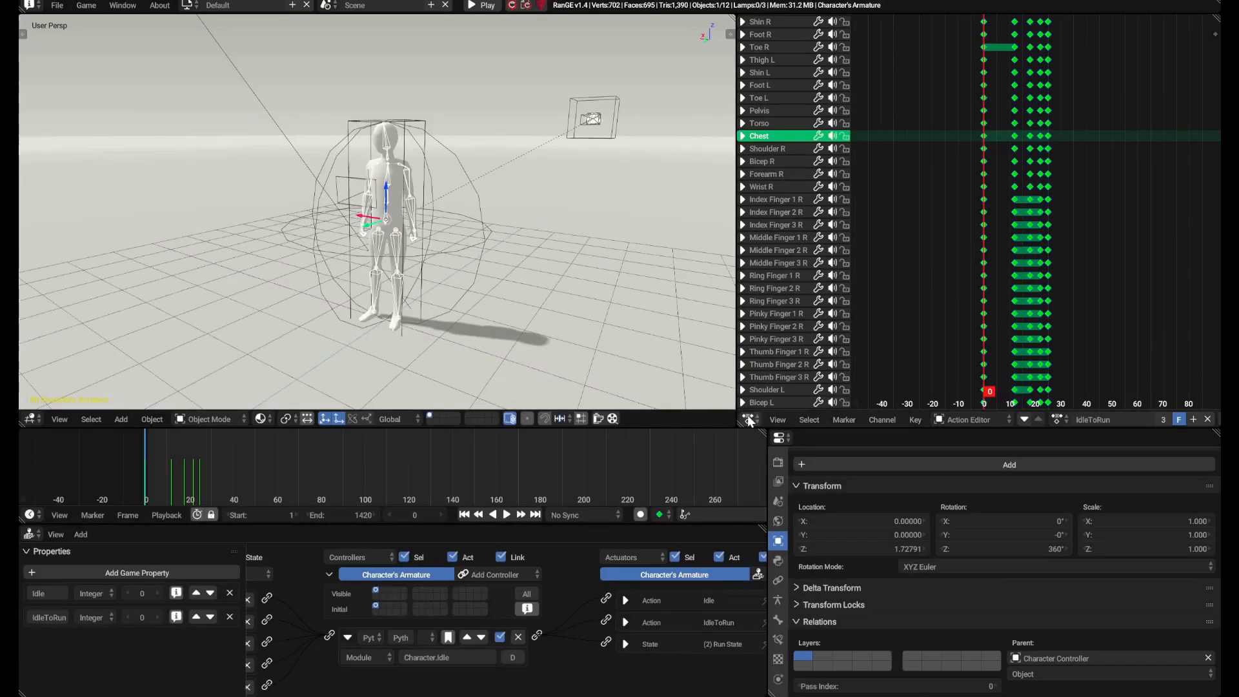
left_click(751, 421)
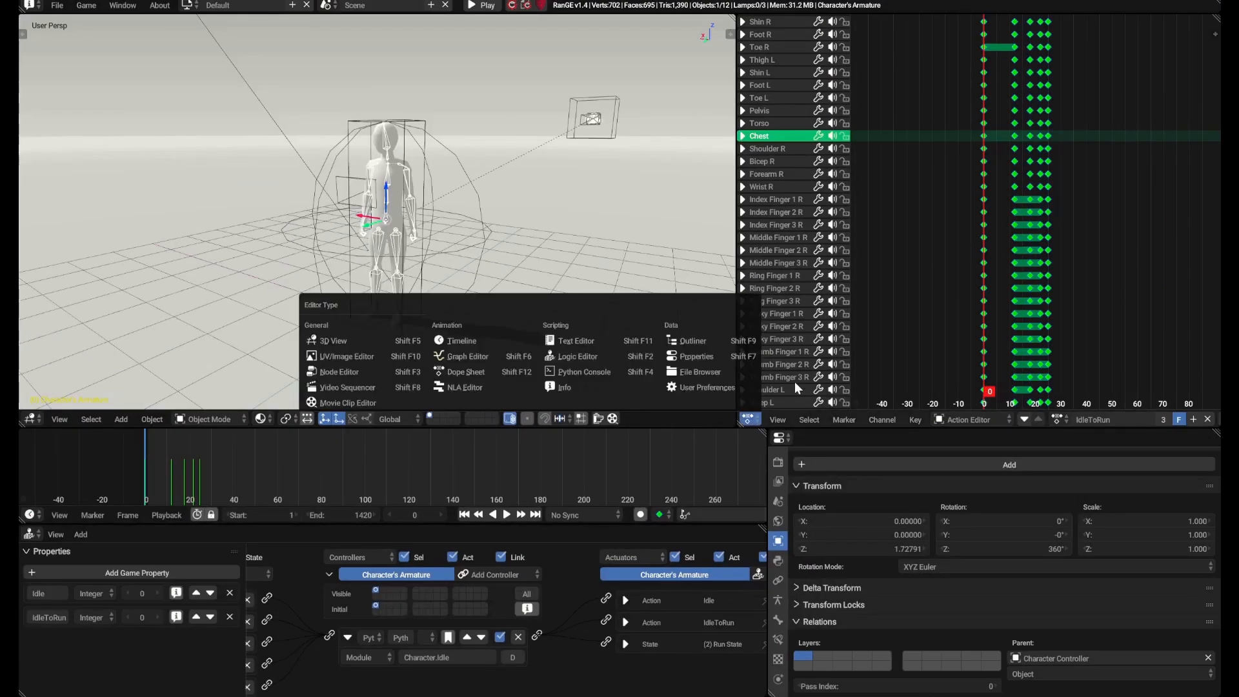
left_click(610, 346)
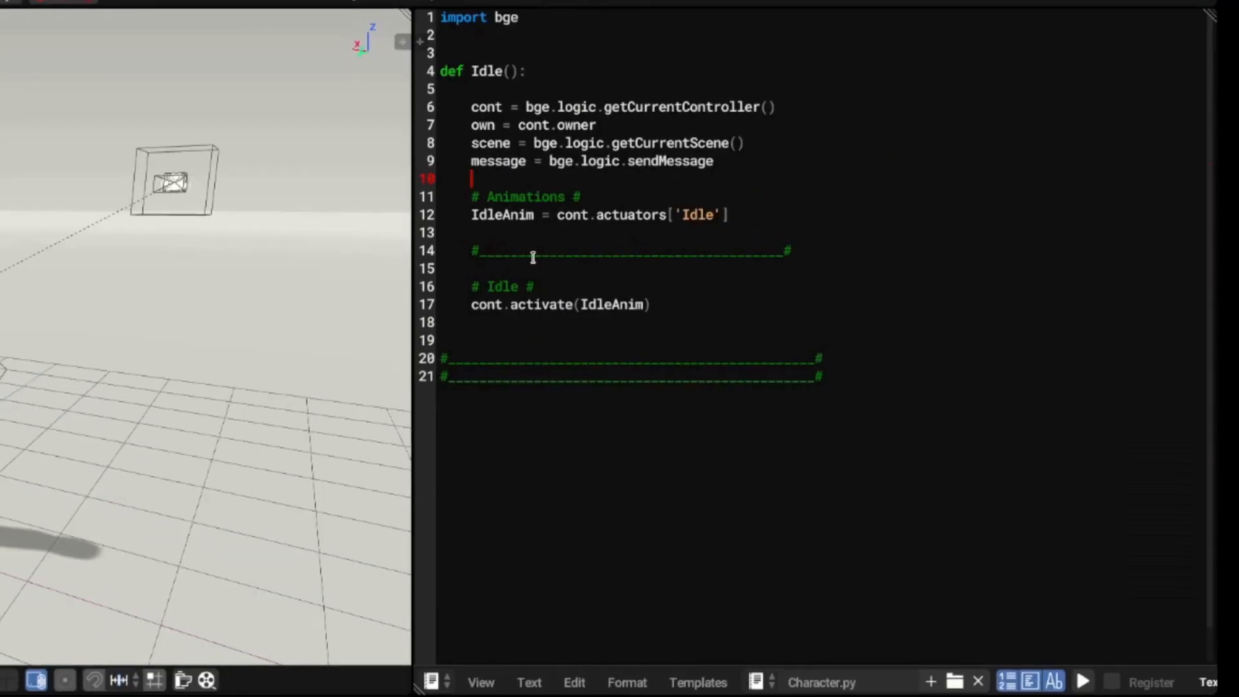
- Add an "# Inputs #" section to Idle() assigning Forward, Left, Right and Back from the matching cont.sensors entries
key("Return")
type("# Inputs #")
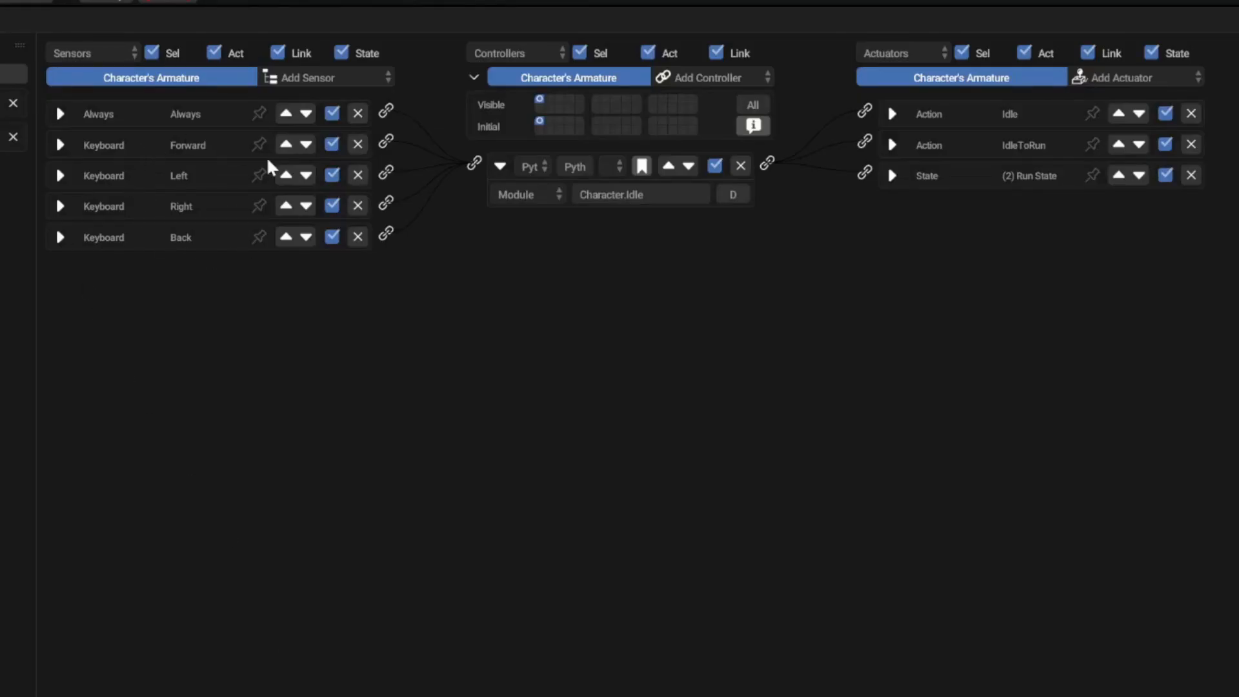
left_click(60, 145)
type("Forward")
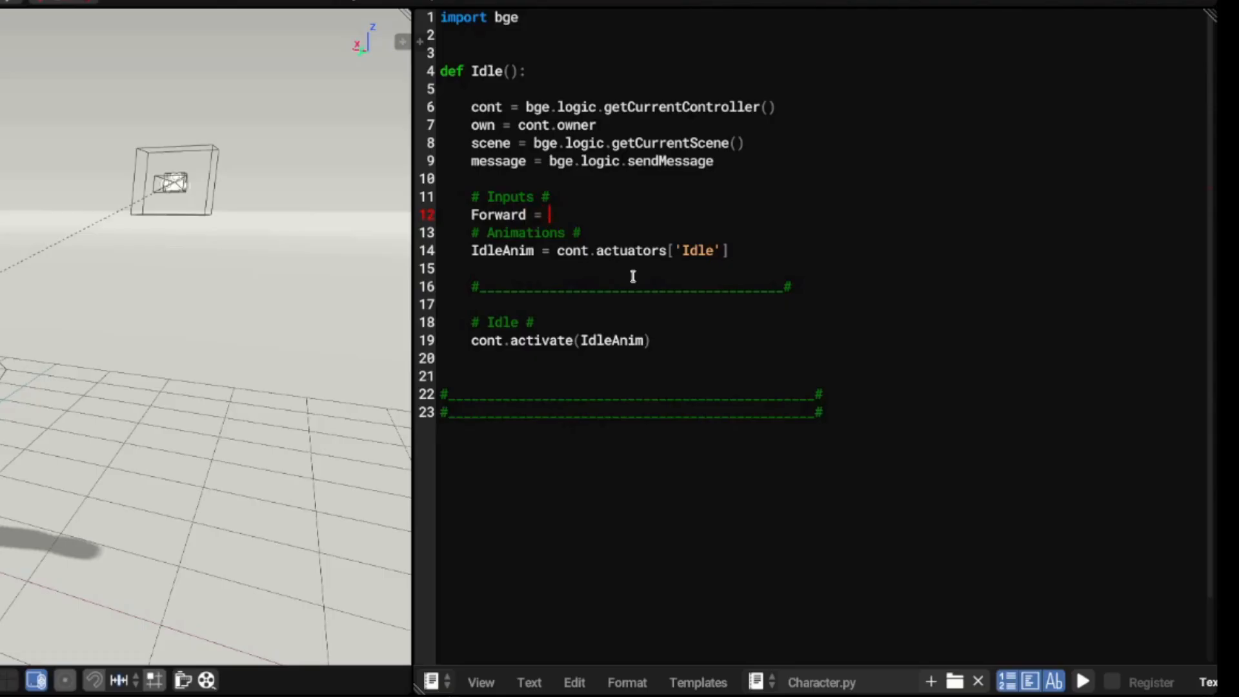
type(" = cont.sensors")
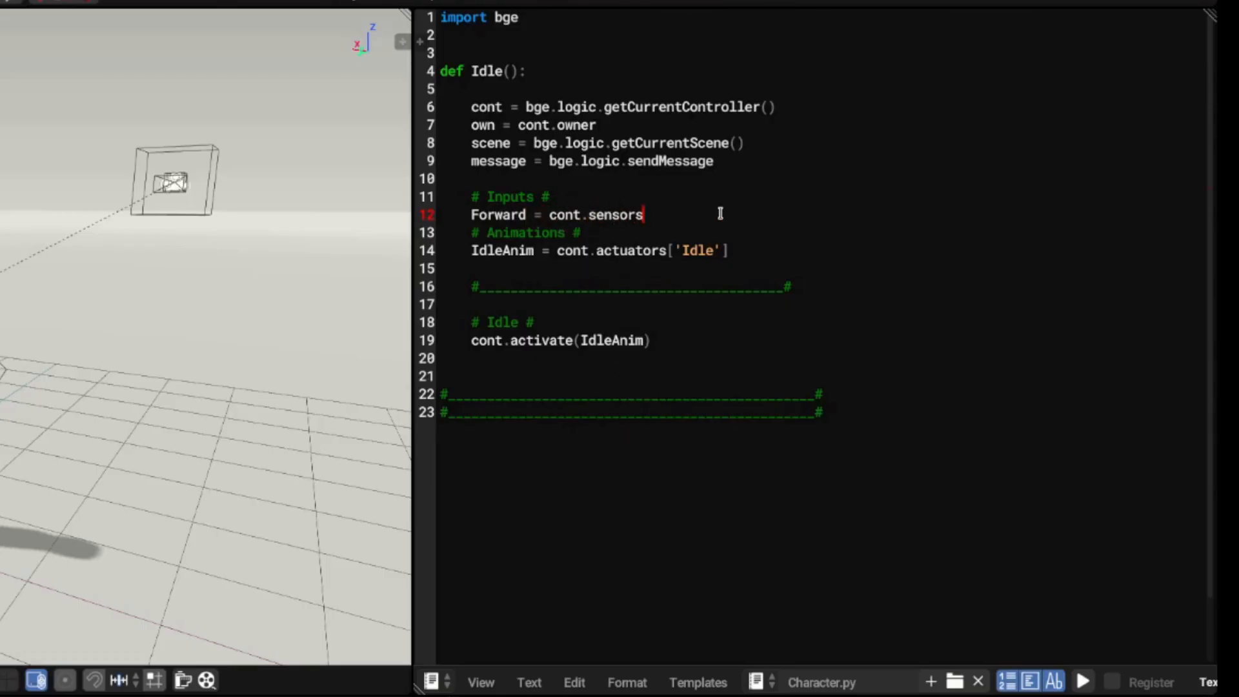
type("[''")
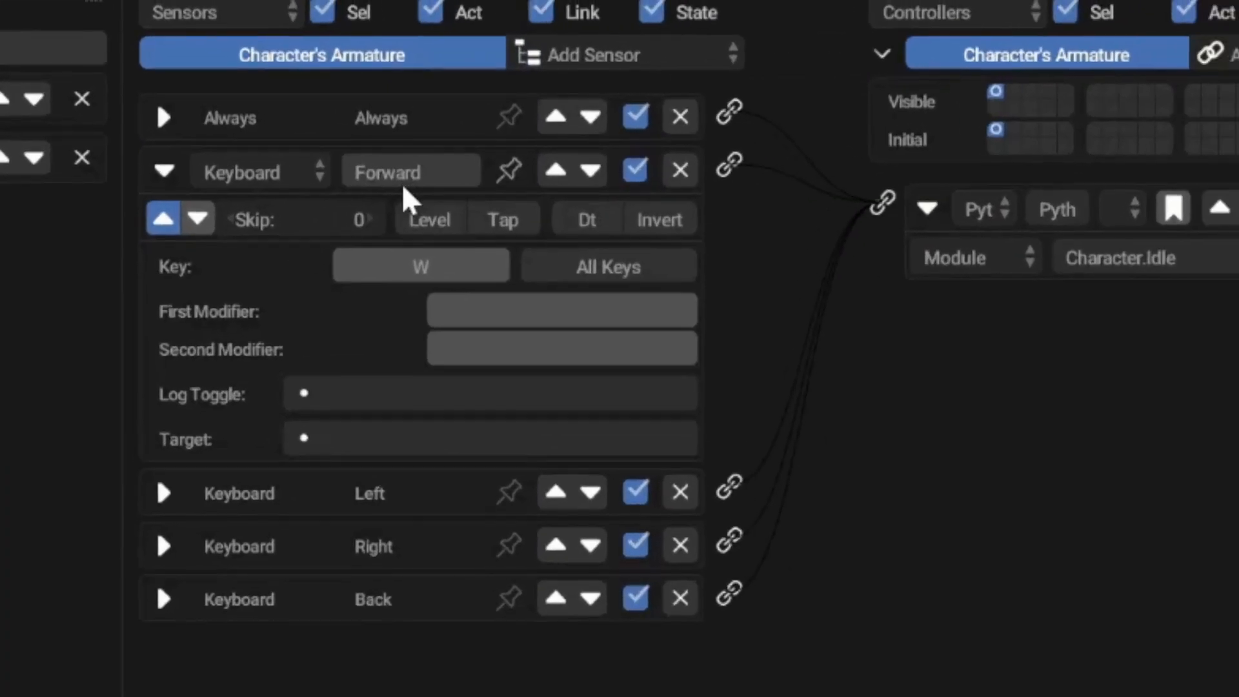
left_click(164, 170)
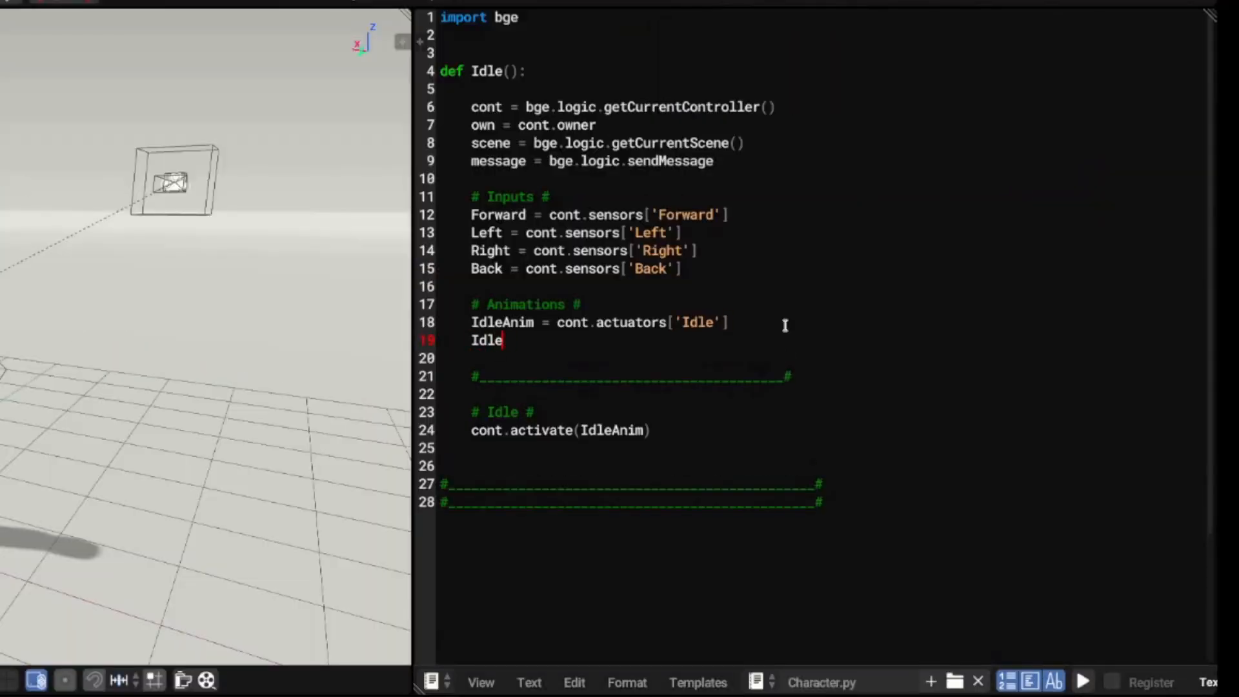
- Define IdleToRunAnim = cont.actuators['IdleToRun'] and, under a "# States #" comment, state2 = cont.actuators['(2) Run State']
type("ToRunAnim = cont.actuators['IdleToRun']")
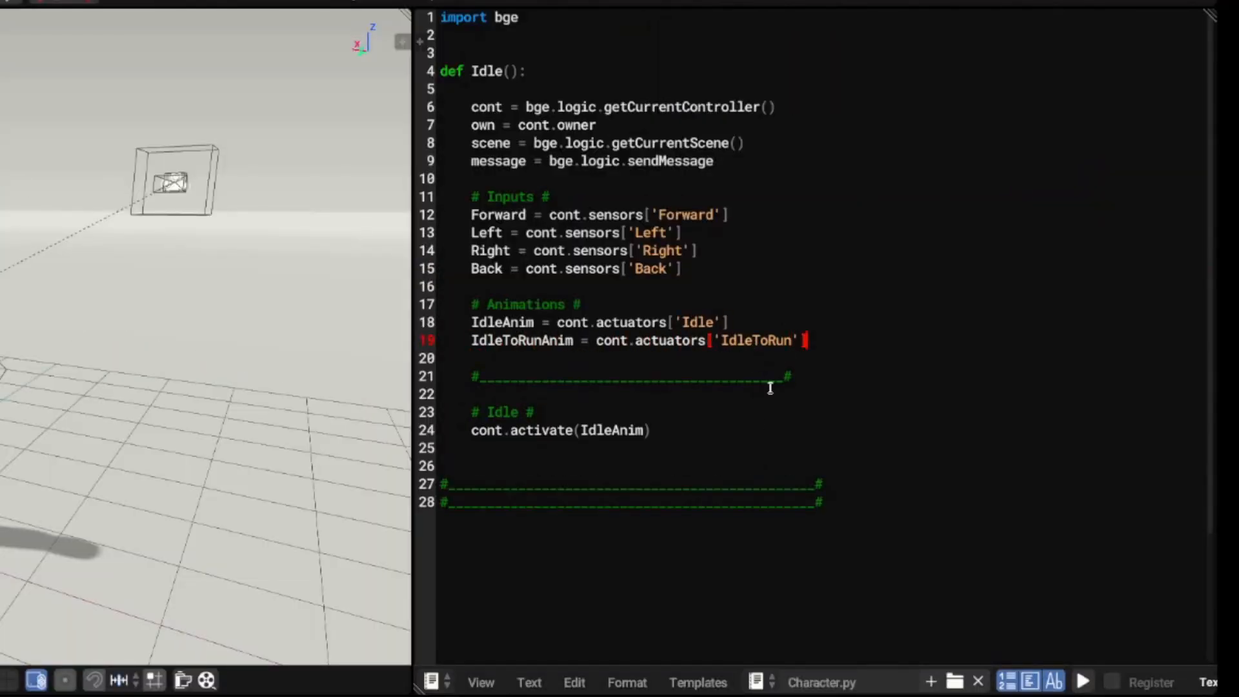
key("Return")
key("Return")
type("# States #")
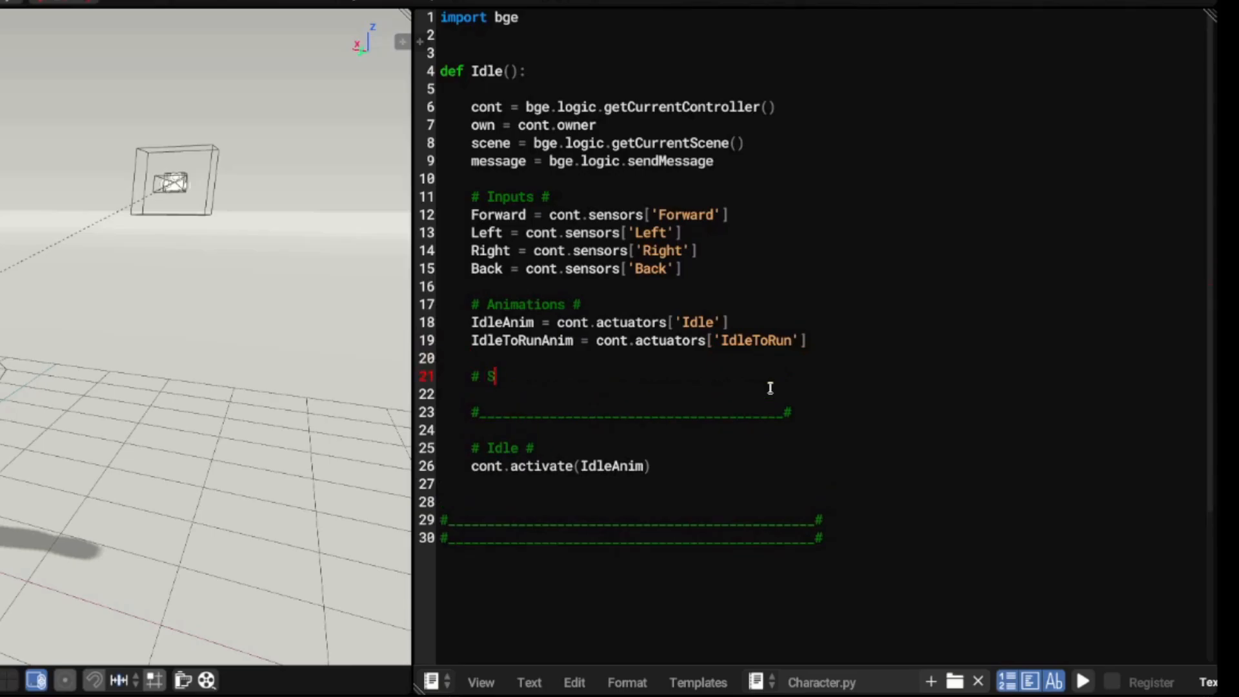
key("Return")
type("state2 = cont.actuators")
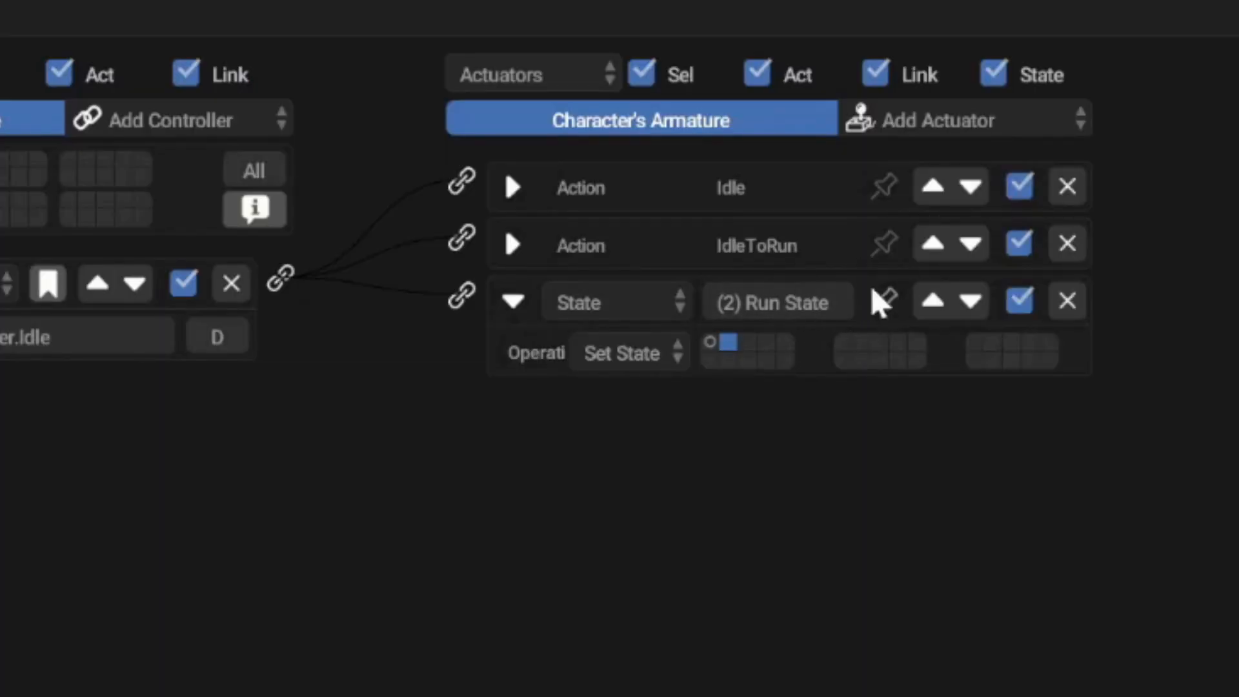
type("['")
type("(2) Run State")
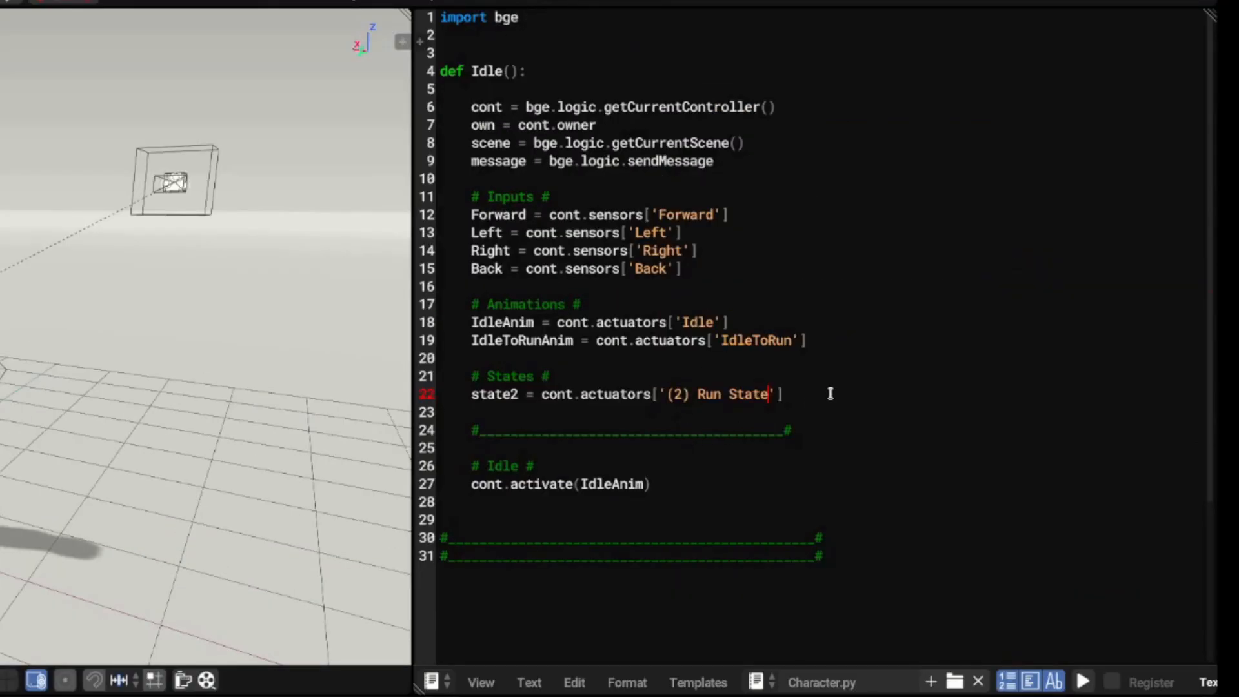
key("Right")
key("Right")
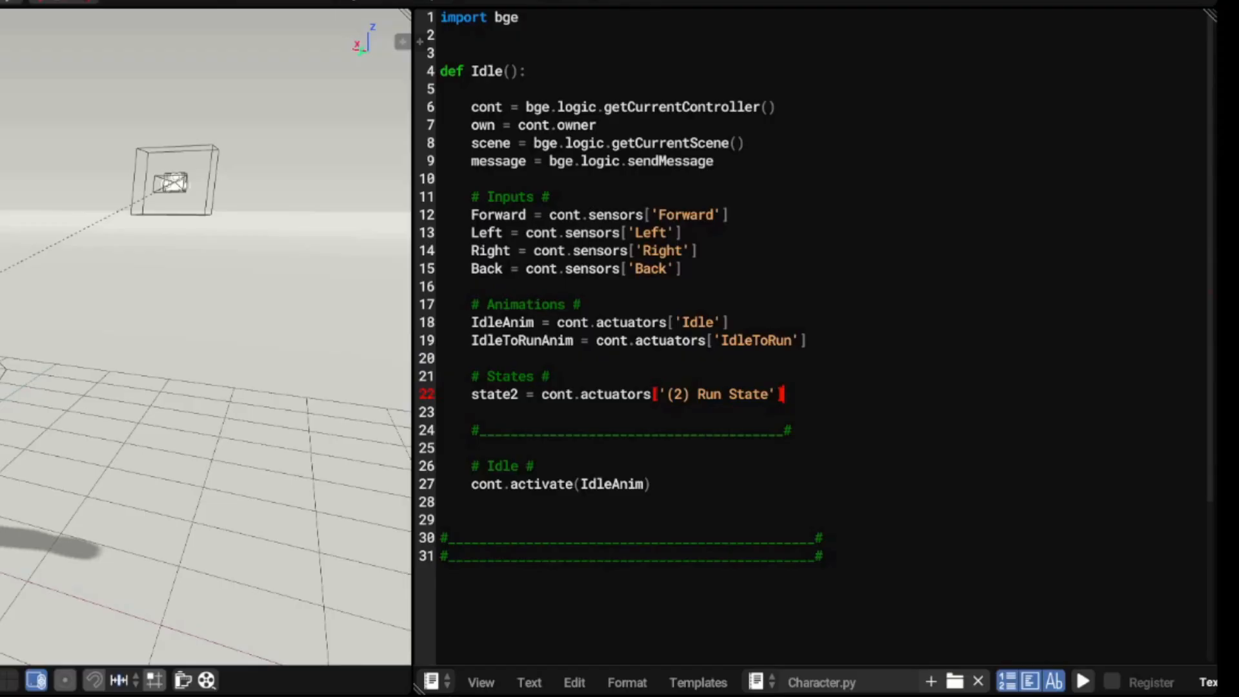
- Below the idle activation, add "# Idle To Run #" and "# Forward #" comments followed by an "if Forward.positive:" condition
left_click(711, 487)
key("Return")
key("Return")
type("# Idle To Run #")
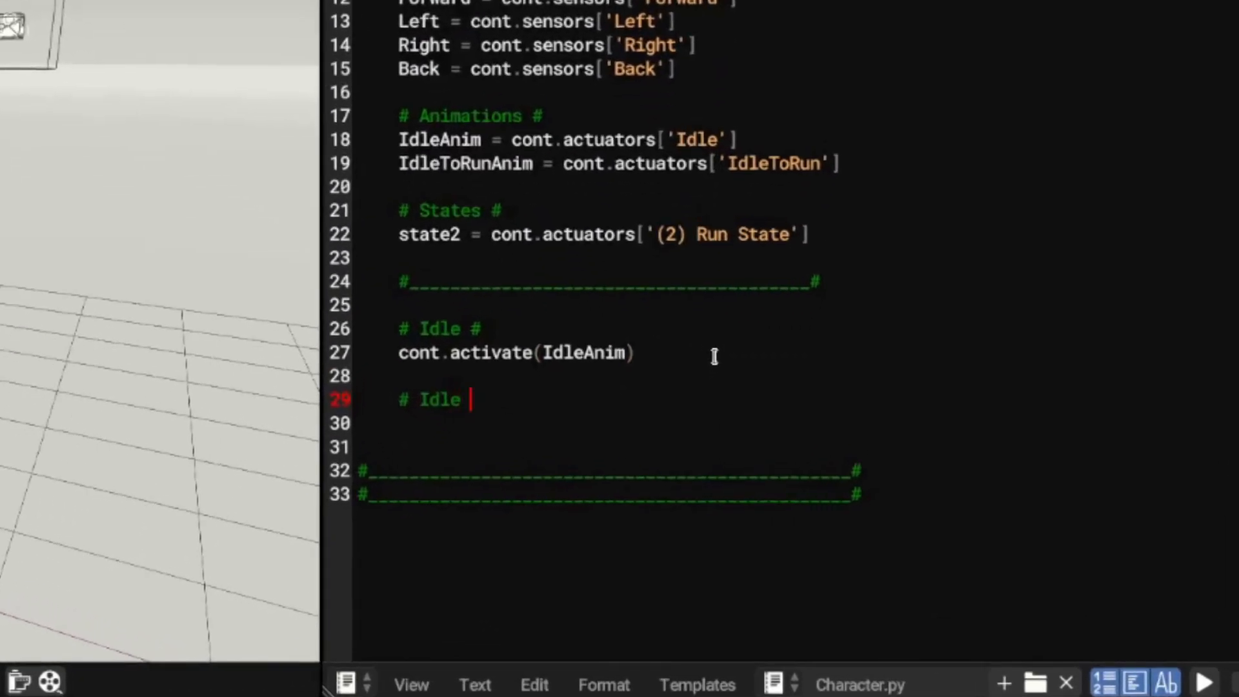
key("Return")
key("Return")
type("# Forward #")
key("Return")
type("if Forward.positive:")
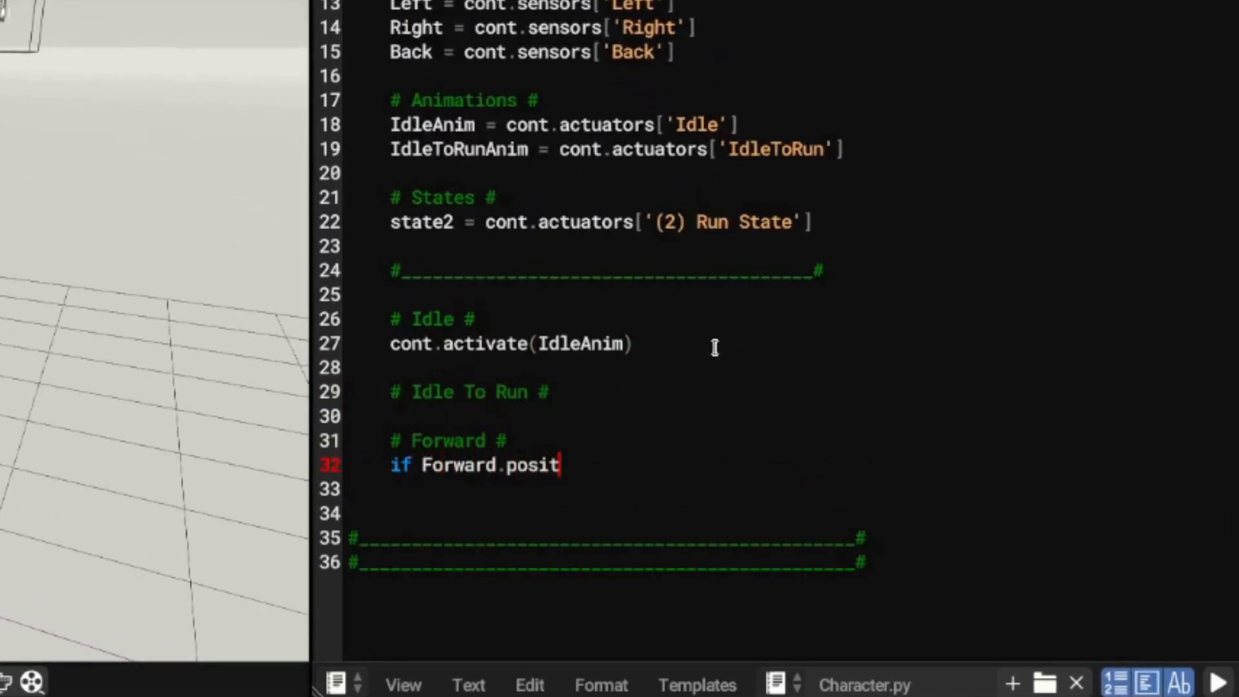
- Activate IdleToRunAnim and state2 inside the Forward condition, and deactivate both in an else branch
key("Return")
type("cont.activate(IdleToRunAnim)")
key("Return")
type("cont.acti")
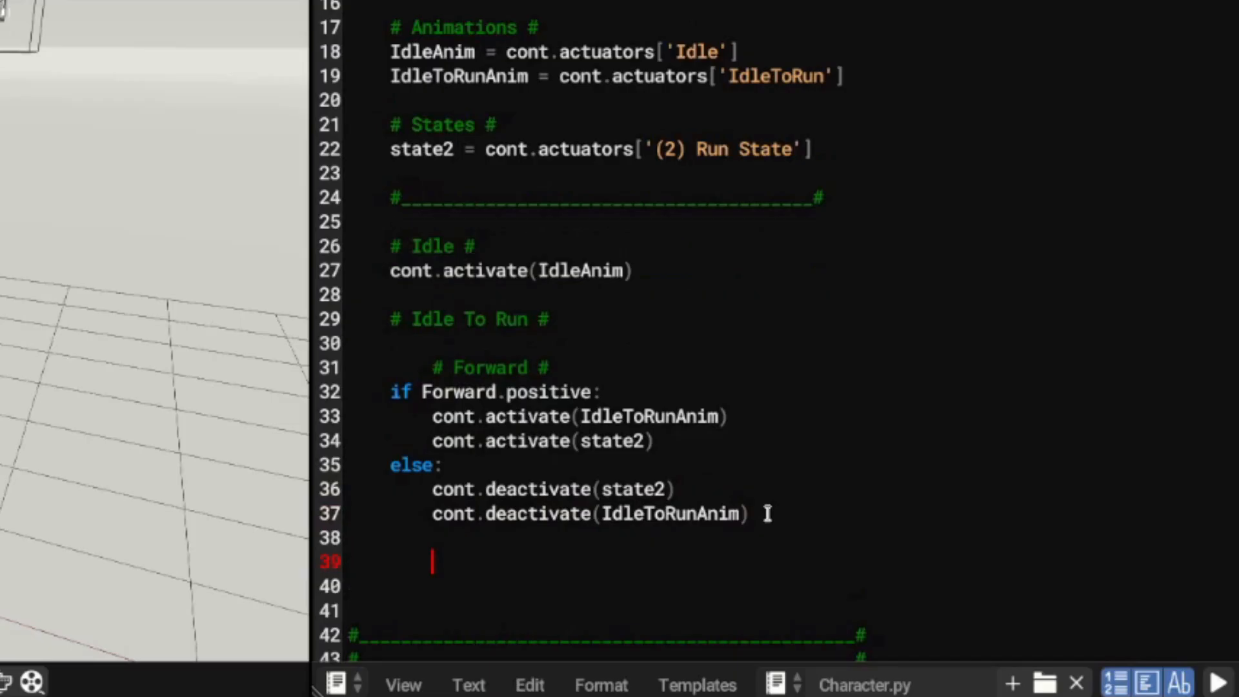
- Store the or-combined positive checks of Forward, Left, Right and Back in DirectionalKeysPressed and use that variable as the if condition
type("# Left etc.")
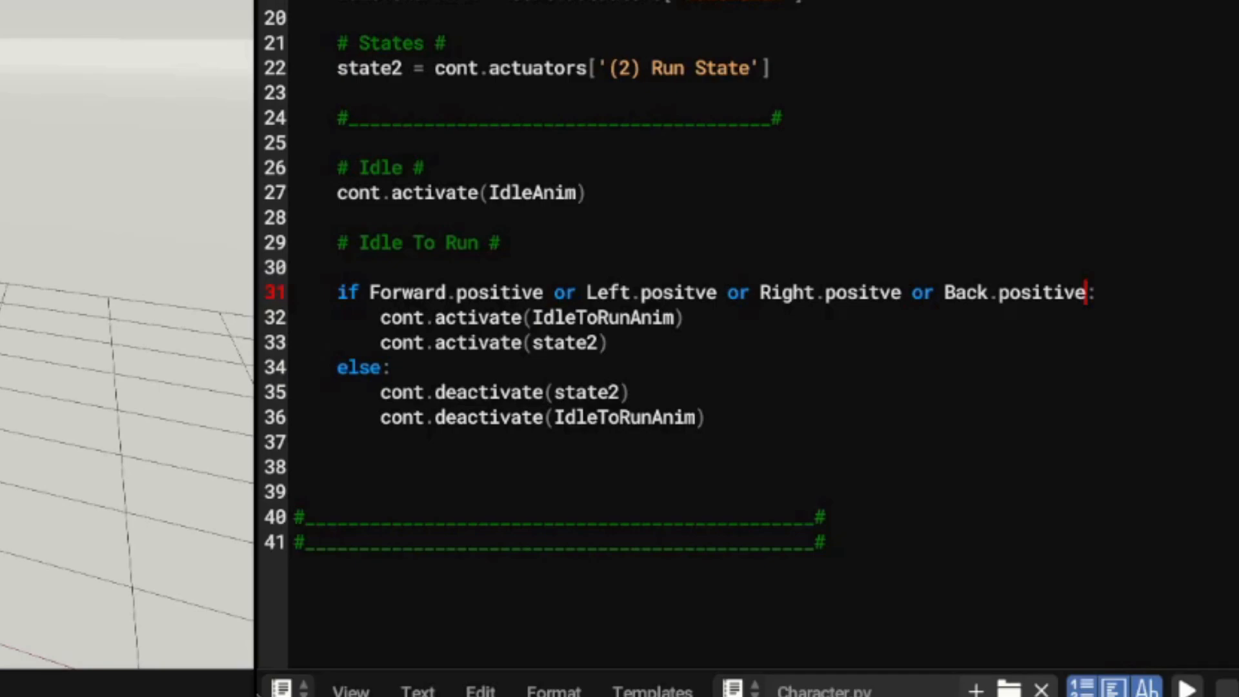
left_click_drag(1087, 291, 392, 292)
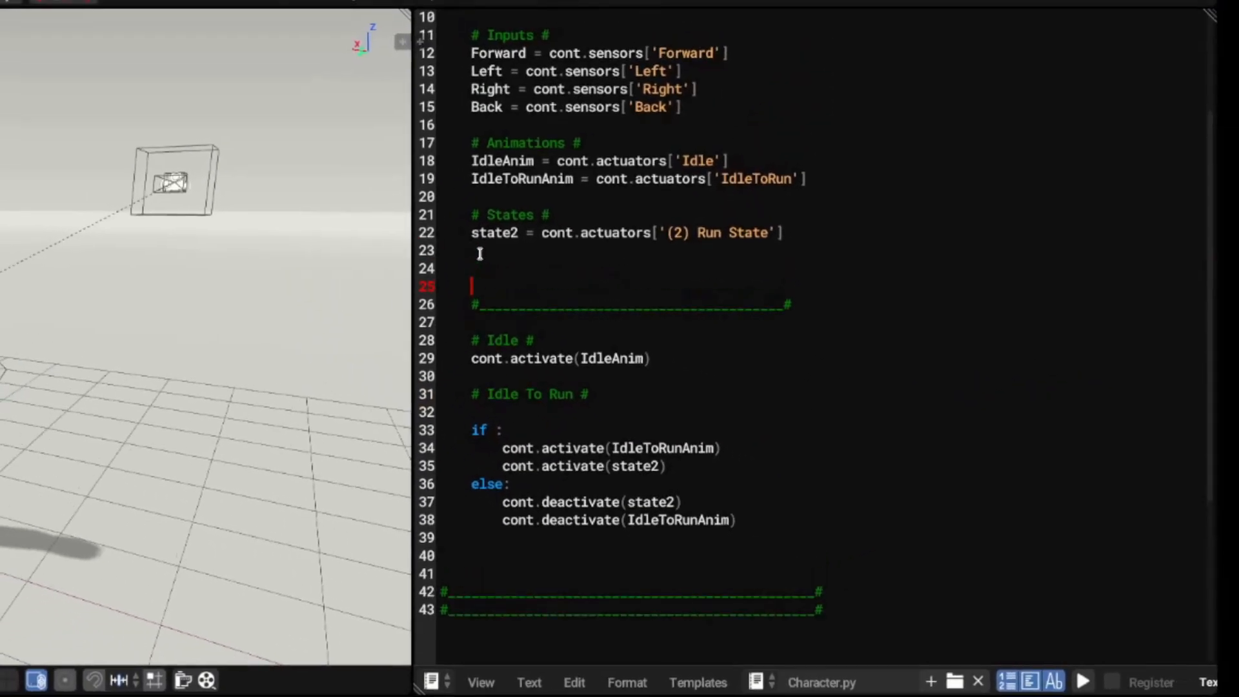
type("DirectionalKeysPressed = Forward.positive or Left.positve or Right.positve or Back.positive")
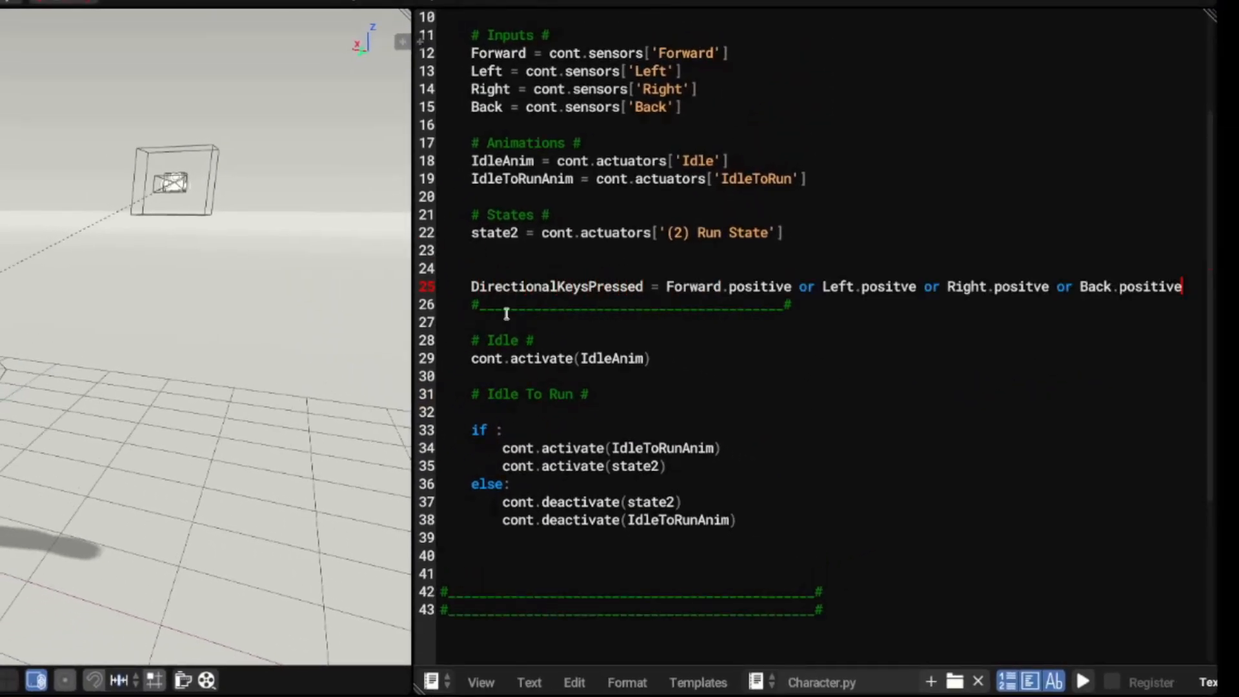
key("Return")
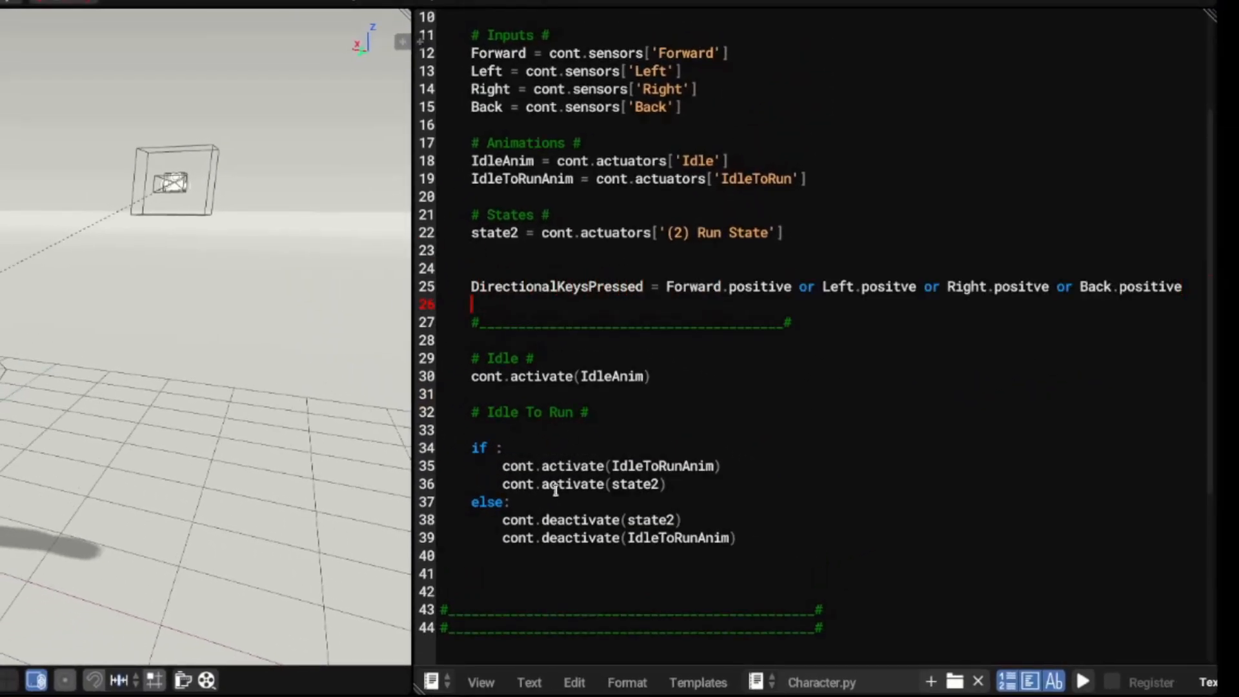
left_click(495, 448)
type("DirectionalKeysPressed")
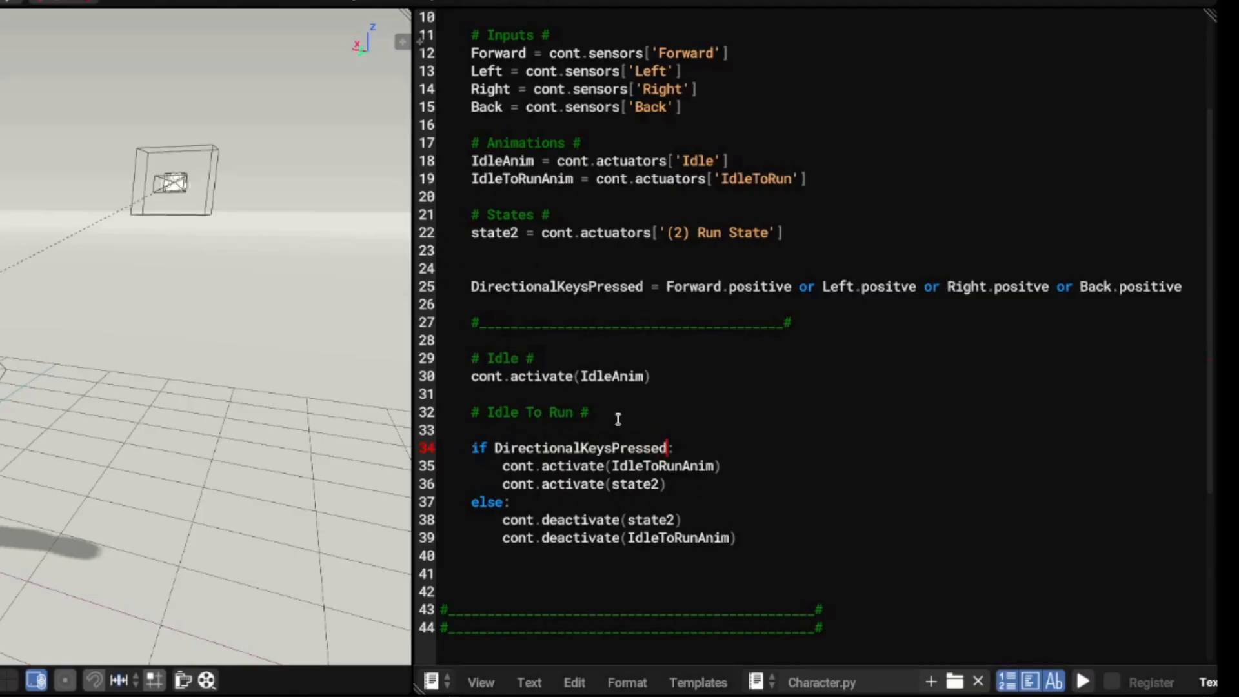
- Add a "# Run System #" comment above DirectionalKeysPressed and correct the misspelled "positve" attributes to "positive"
scroll(592, 444, "up", 3)
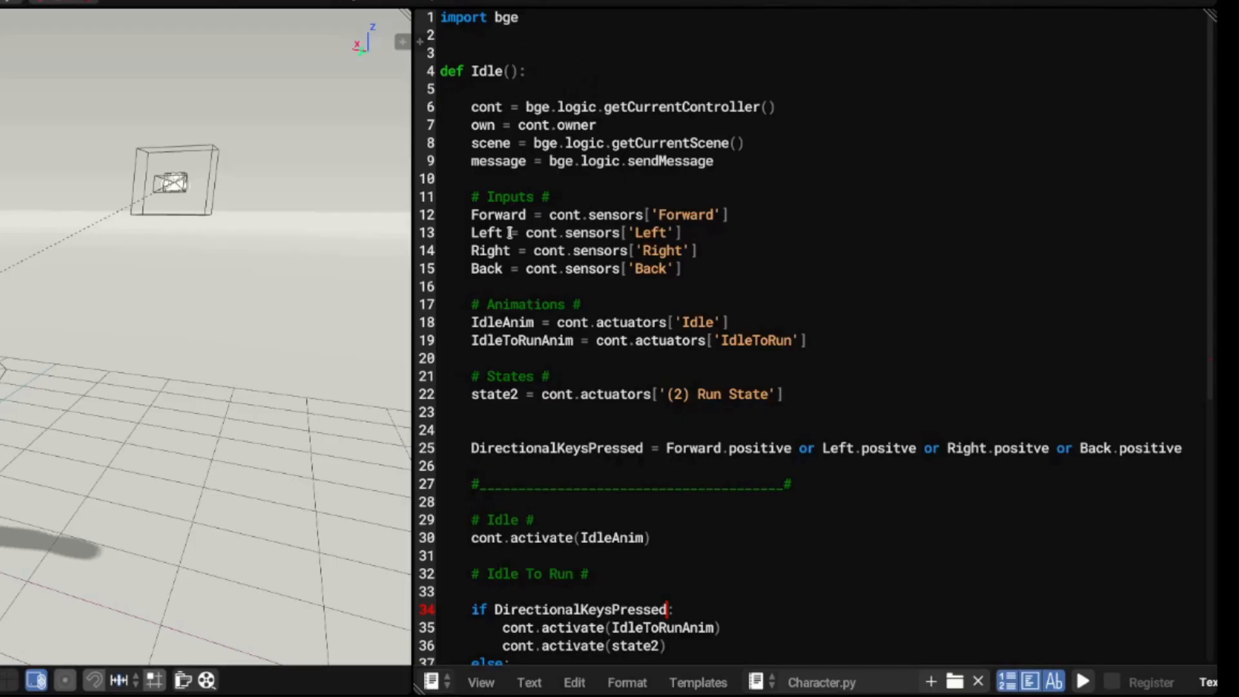
left_click(478, 430)
type("# Run System #")
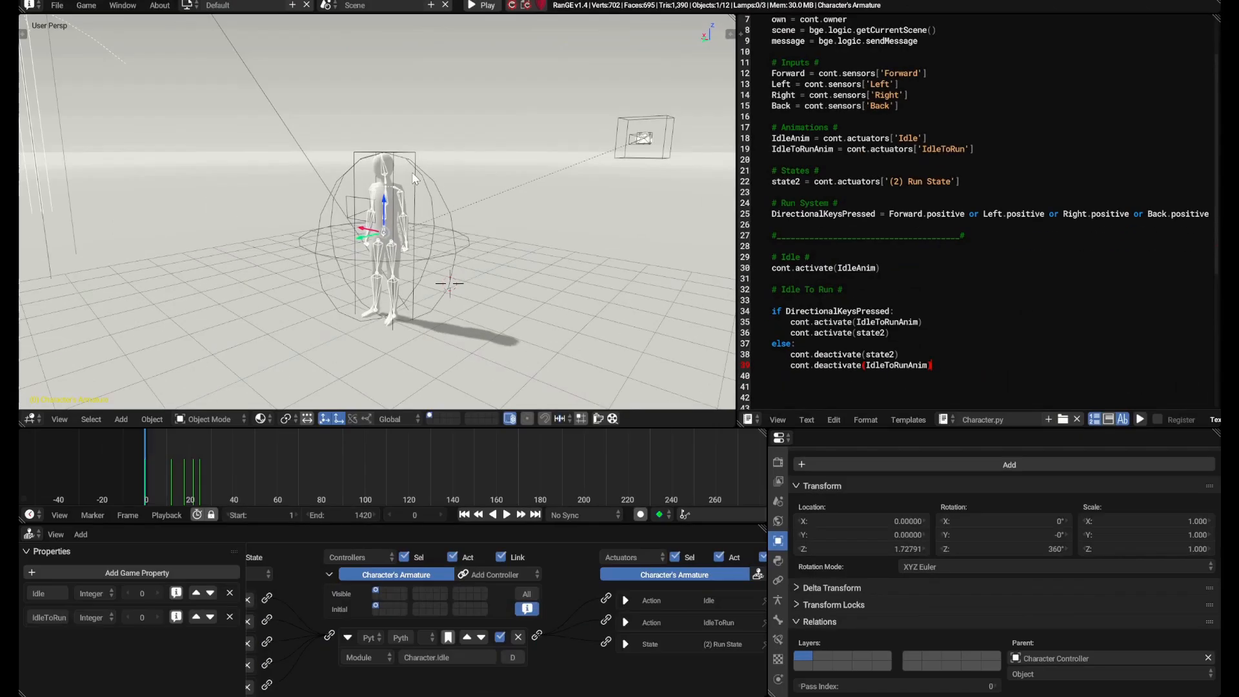
key("g")
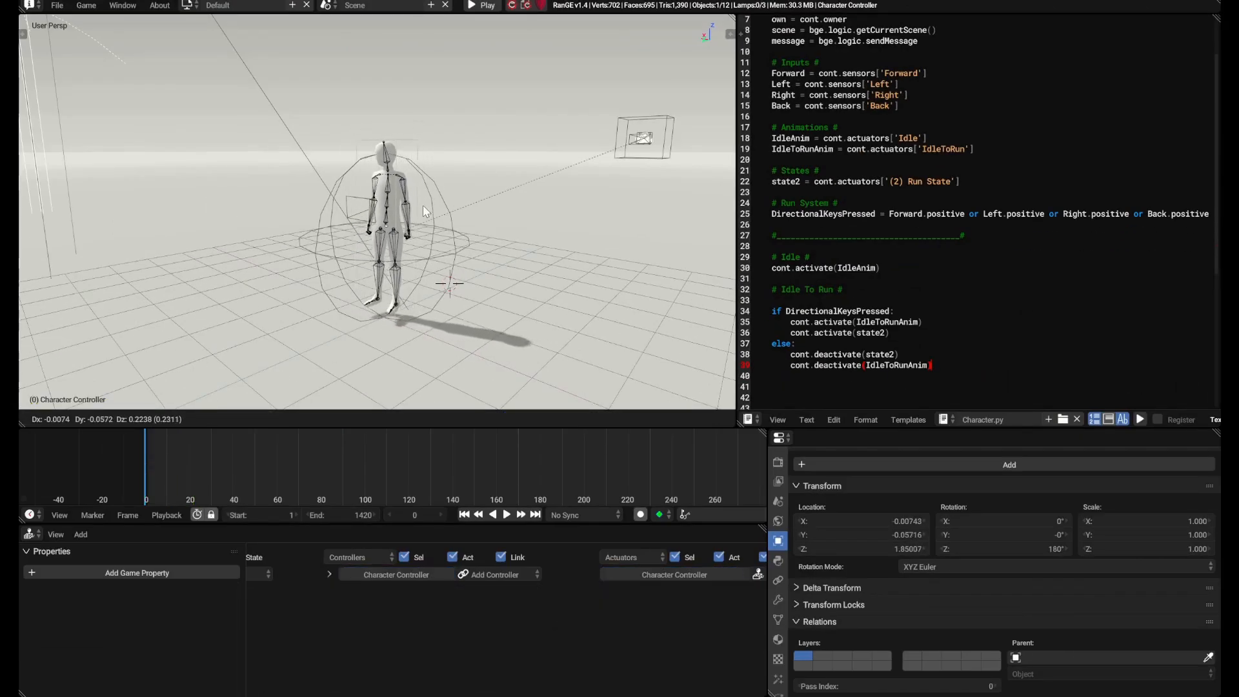
right_click(424, 205)
right_click(390, 215)
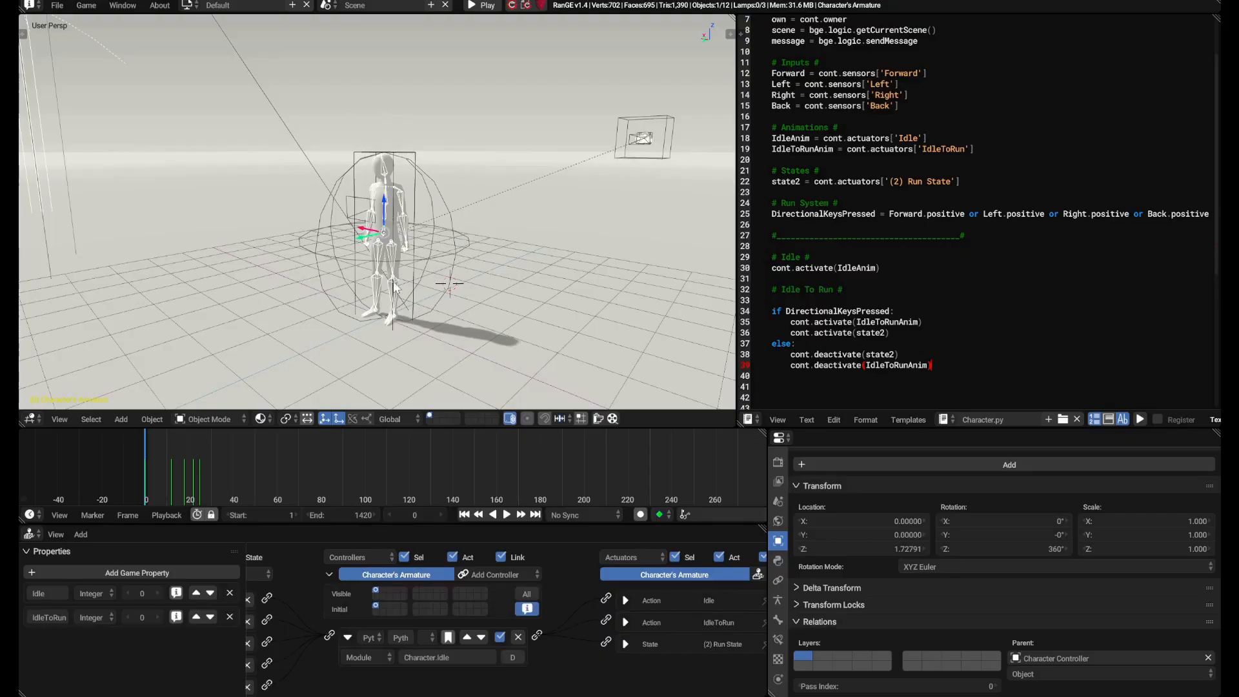
right_click(396, 321)
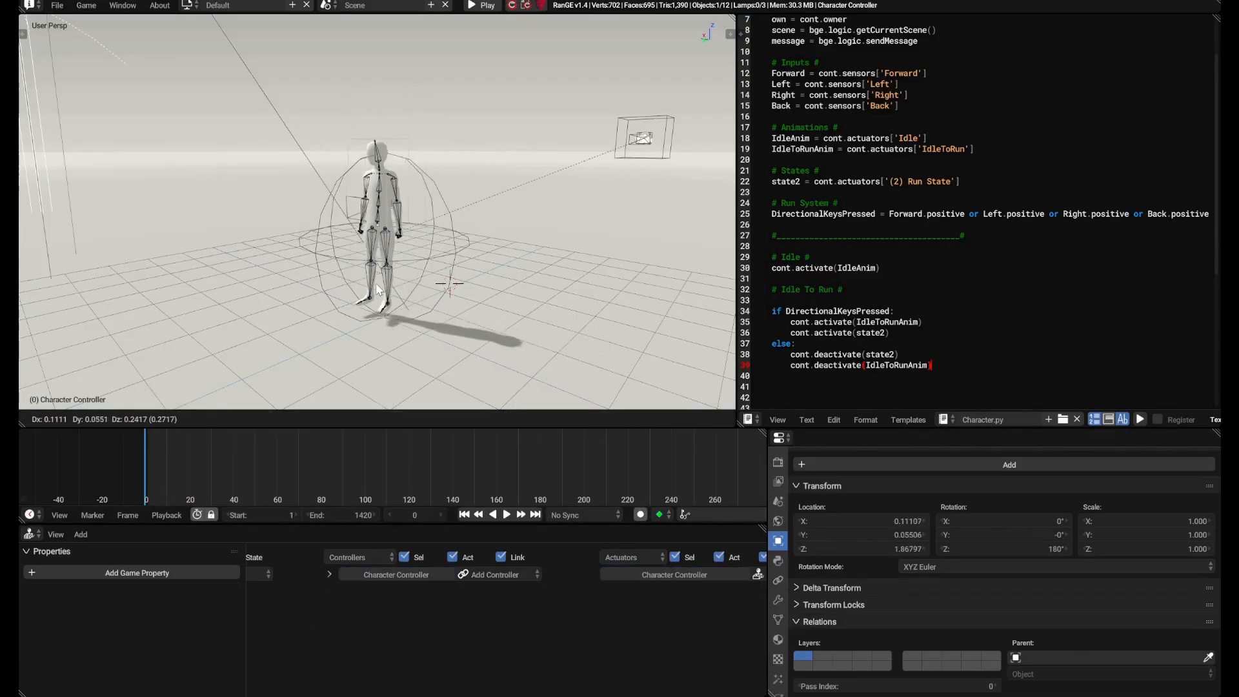
key("ctrl+space")
left_click(557, 64)
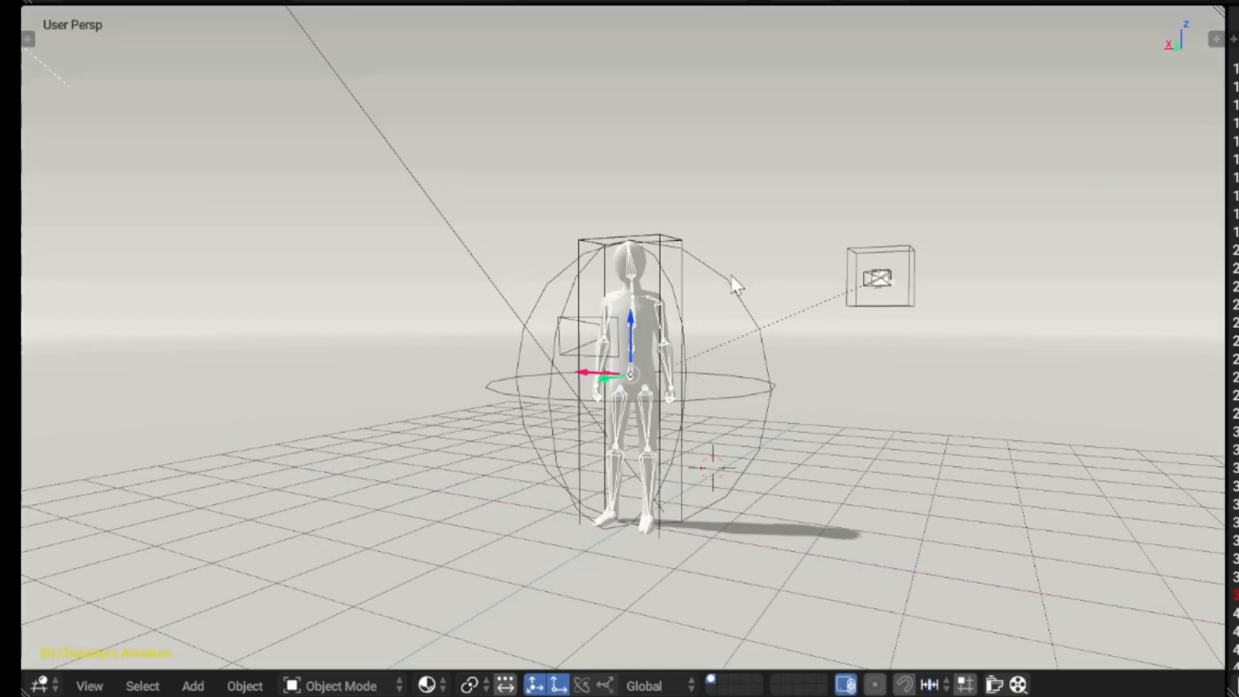
right_click(658, 255)
key("g")
key("Escape")
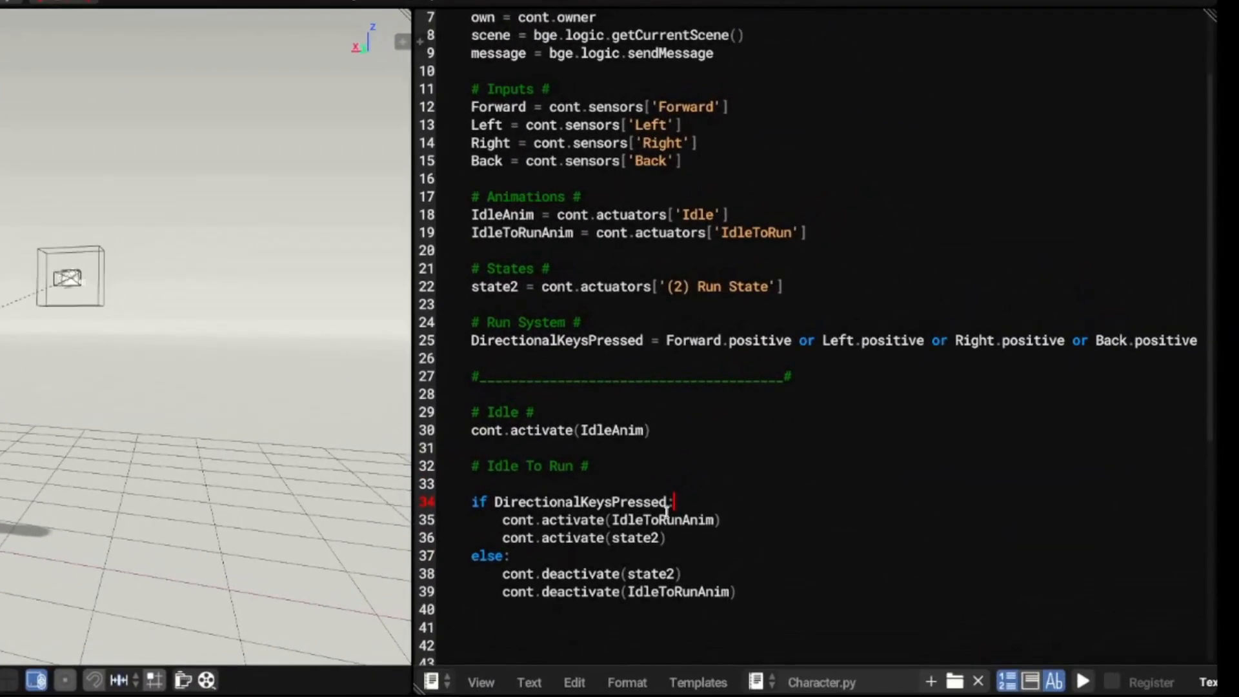
- Insert a message('', '', '') call as the first statement of the DirectionalKeysPressed condition
key("Return")
type("message('', '', '')")
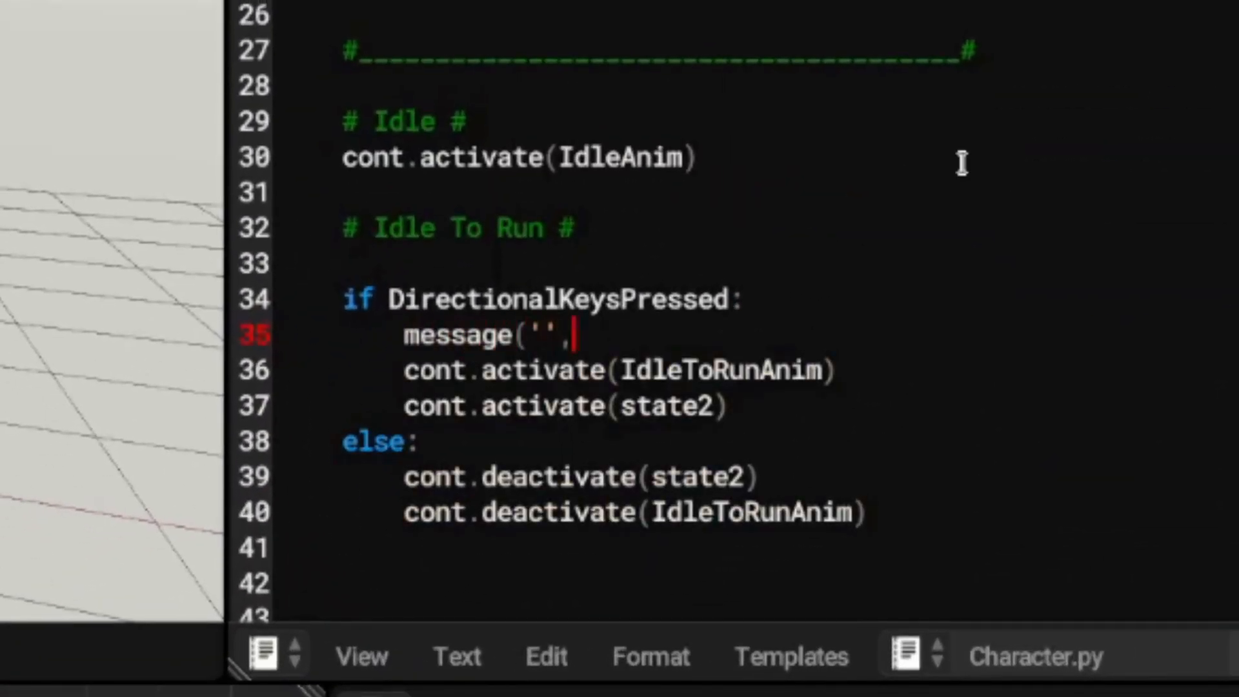
scroll(710, 97, "up", 2)
scroll(635, 284, "down", 3)
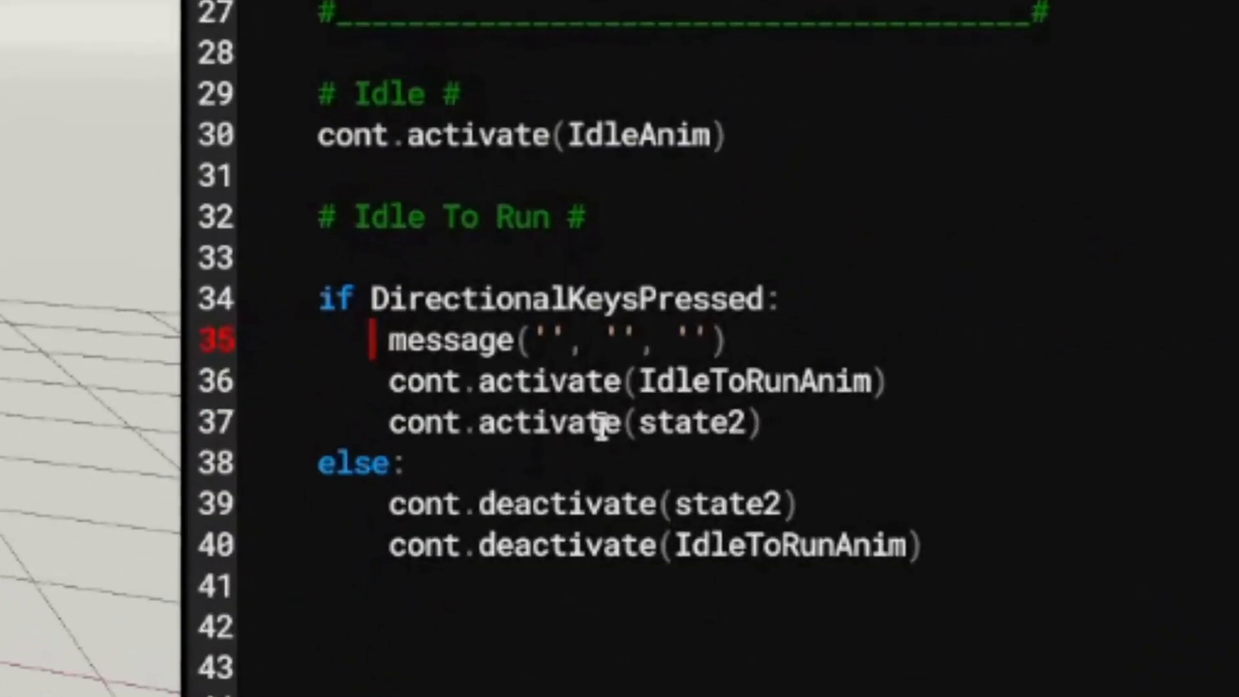
left_click(574, 465)
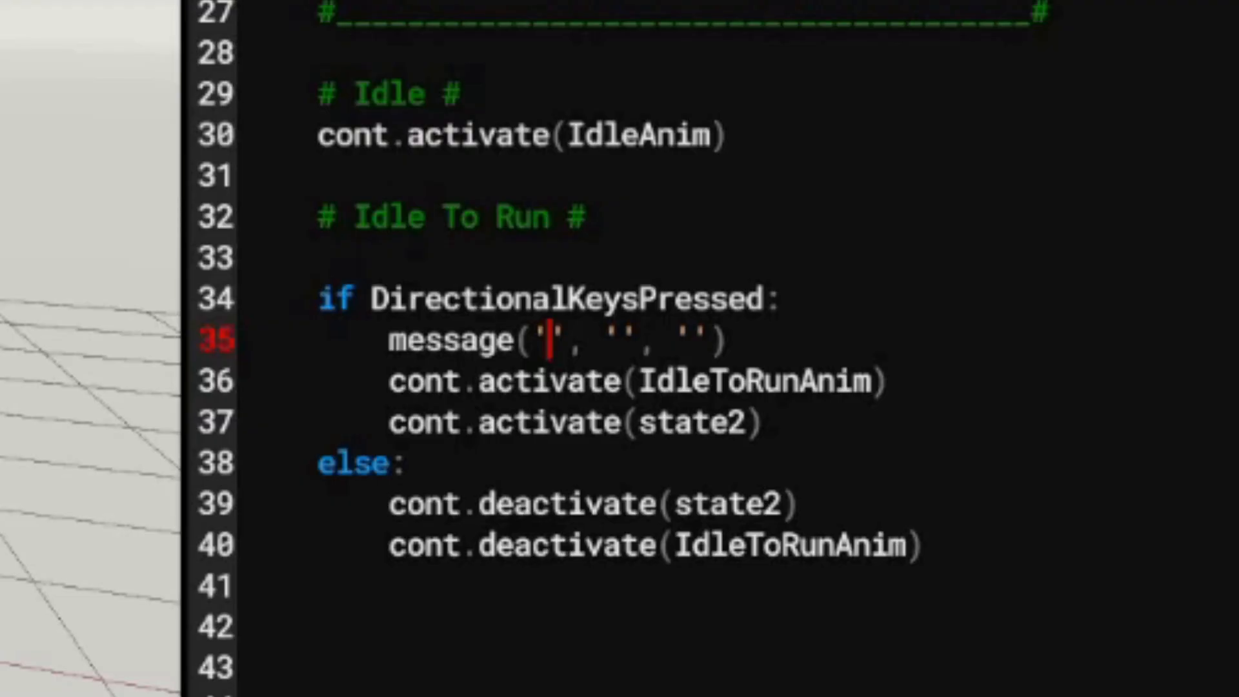
type("youcanwritein")
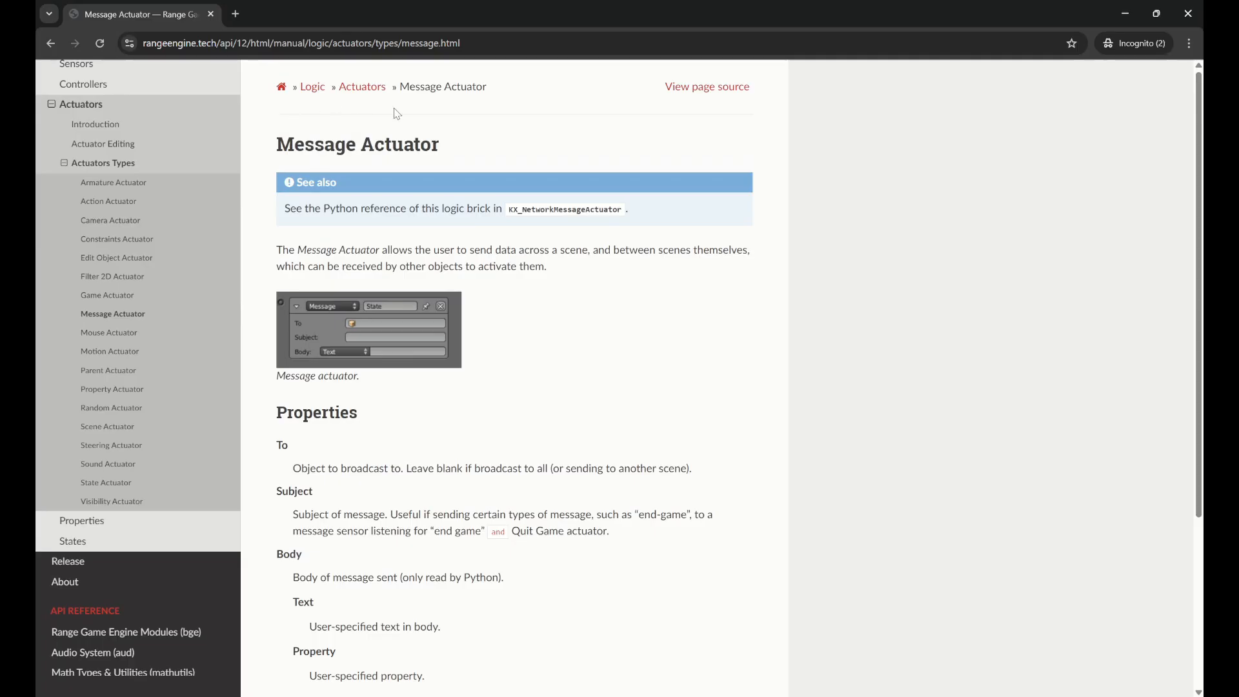
scroll(287, 511, "down", 1)
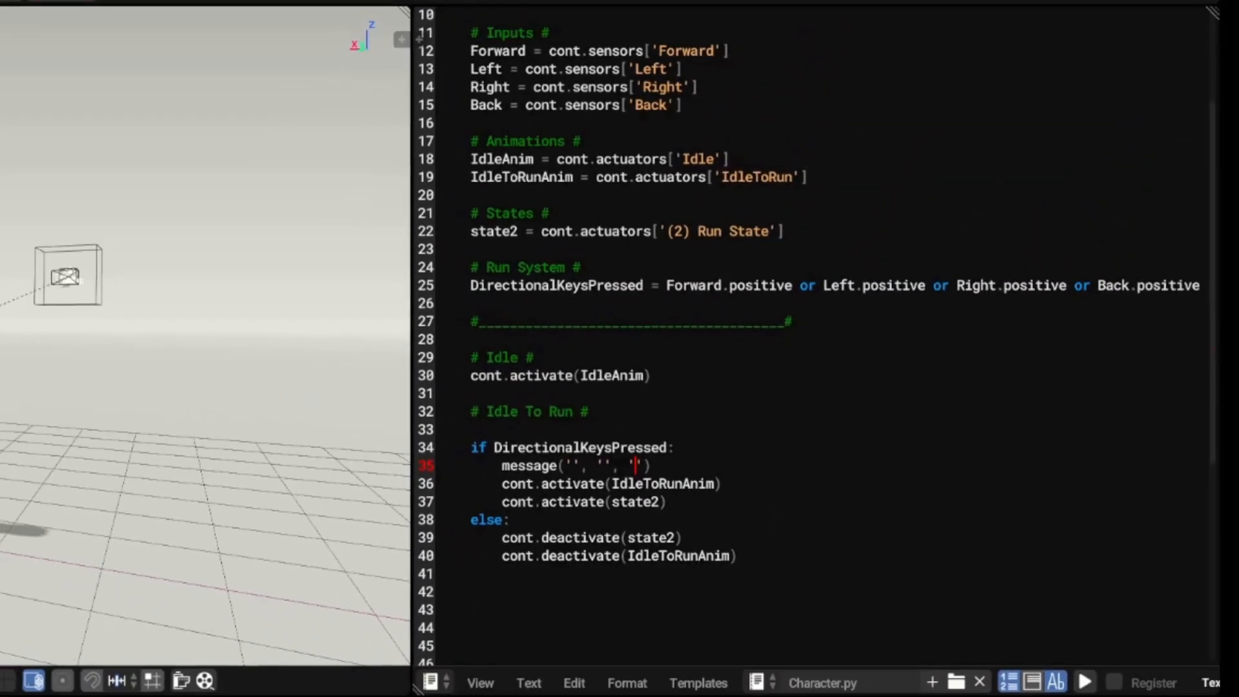
- Fill the message call's first argument with 'runstate' and its third with 'Character Controller', leaving the second blank
left_click(514, 341)
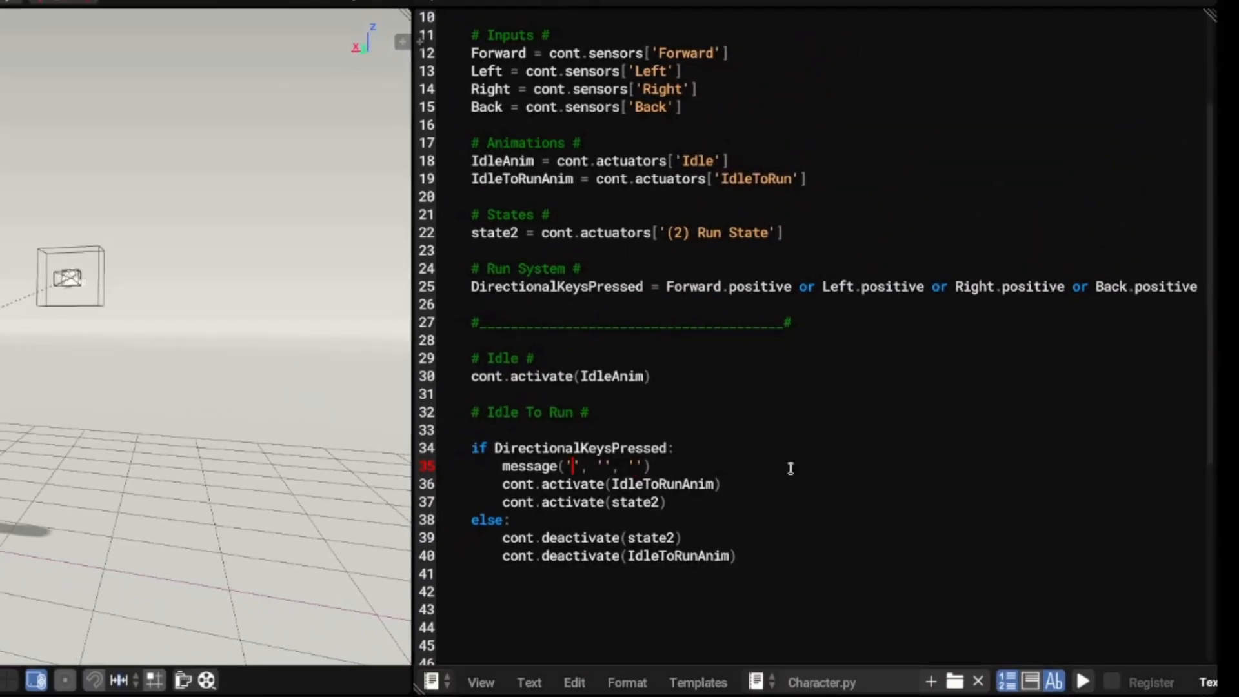
type("runstate")
left_click(697, 466)
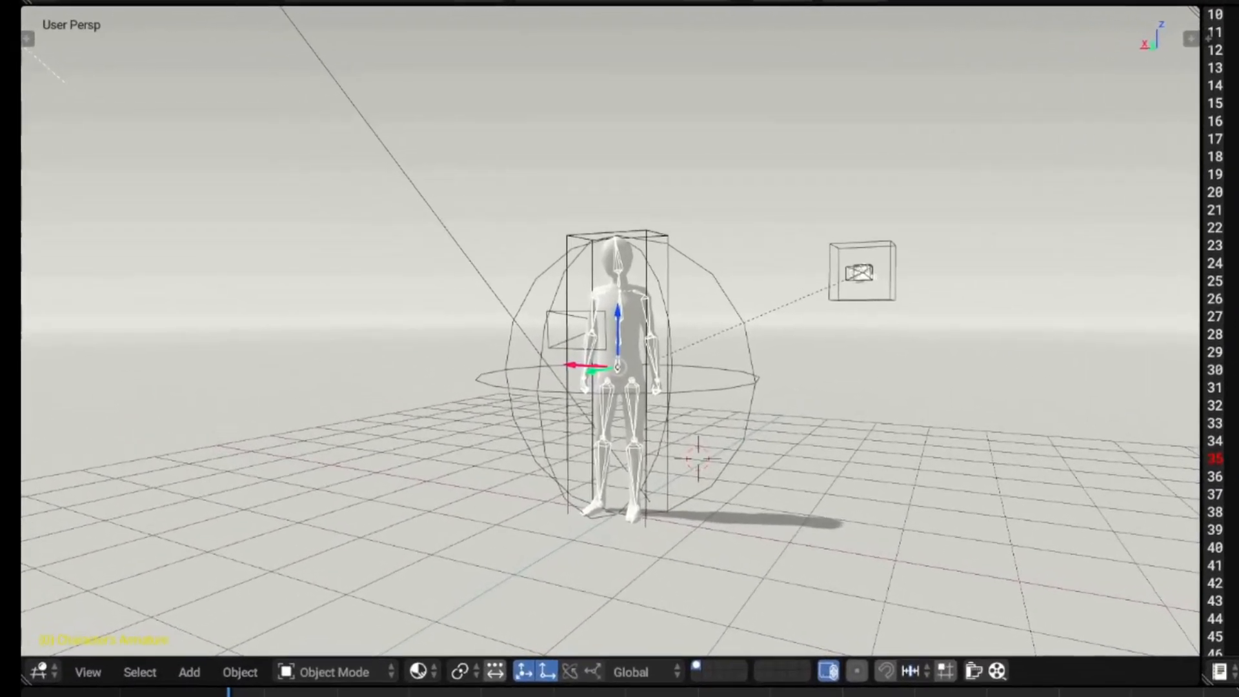
right_click_drag(409, 150, 392, 114)
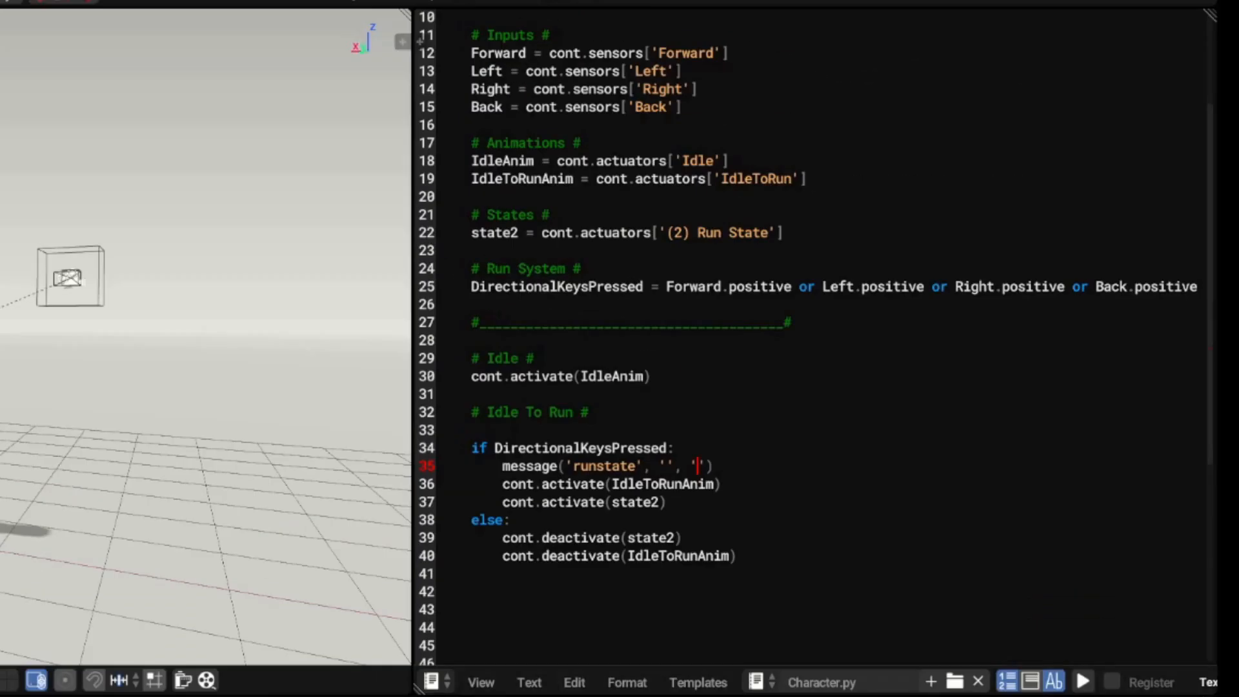
type("Character Controller")
type("'")
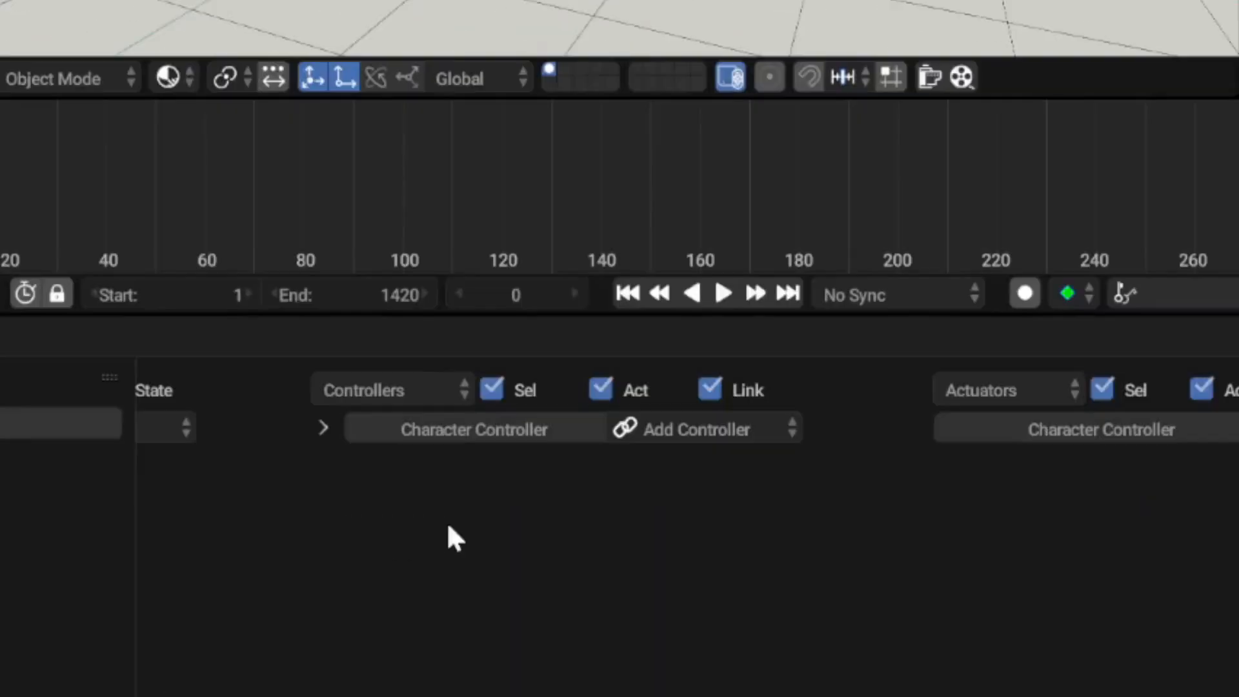
- Add a Message sensor to the Character Controller object and set its subject to runstate
key("ctrl+Up")
left_click(462, 64)
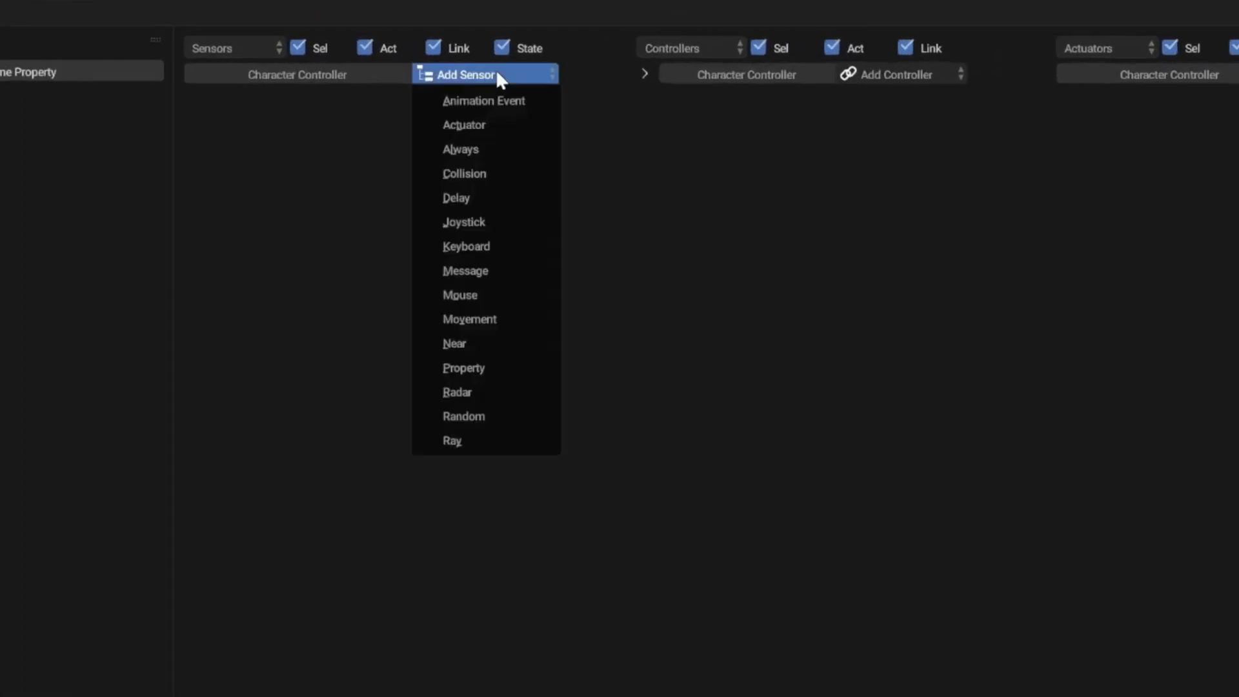
left_click(466, 271)
type("runstate")
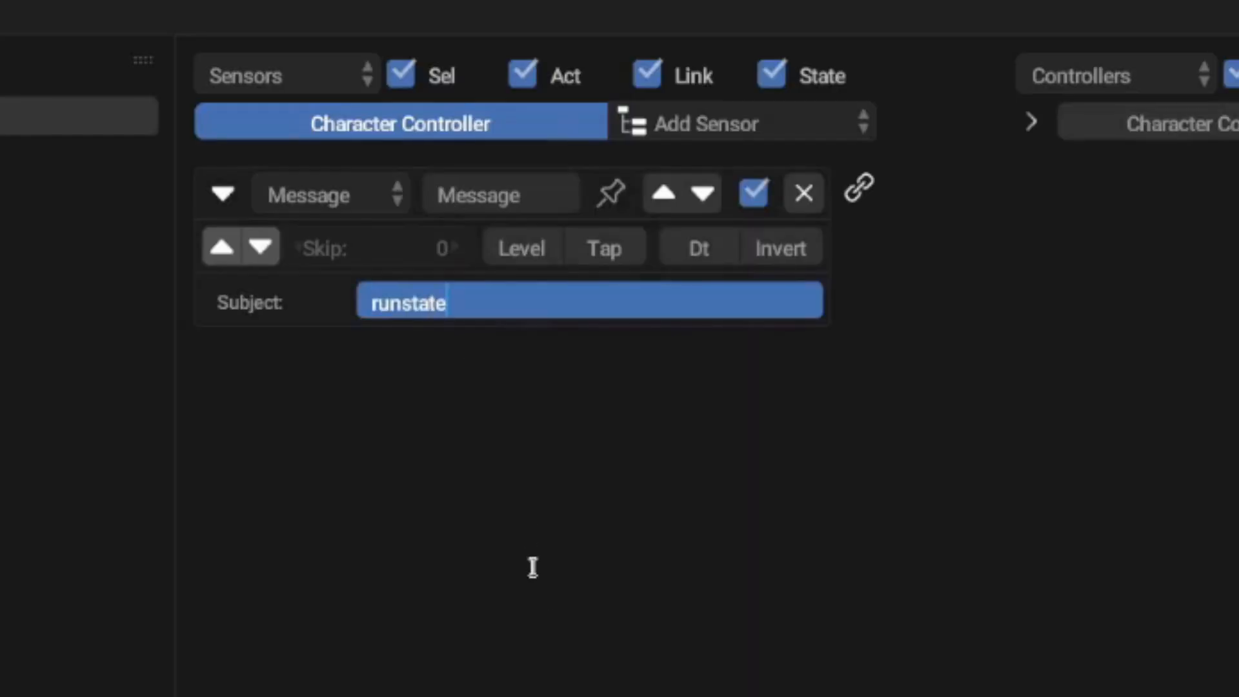
key("Return")
- Rename the Character Controller's Message sensor to "(2) Run State"
double_click(501, 195)
key("BackSpace")
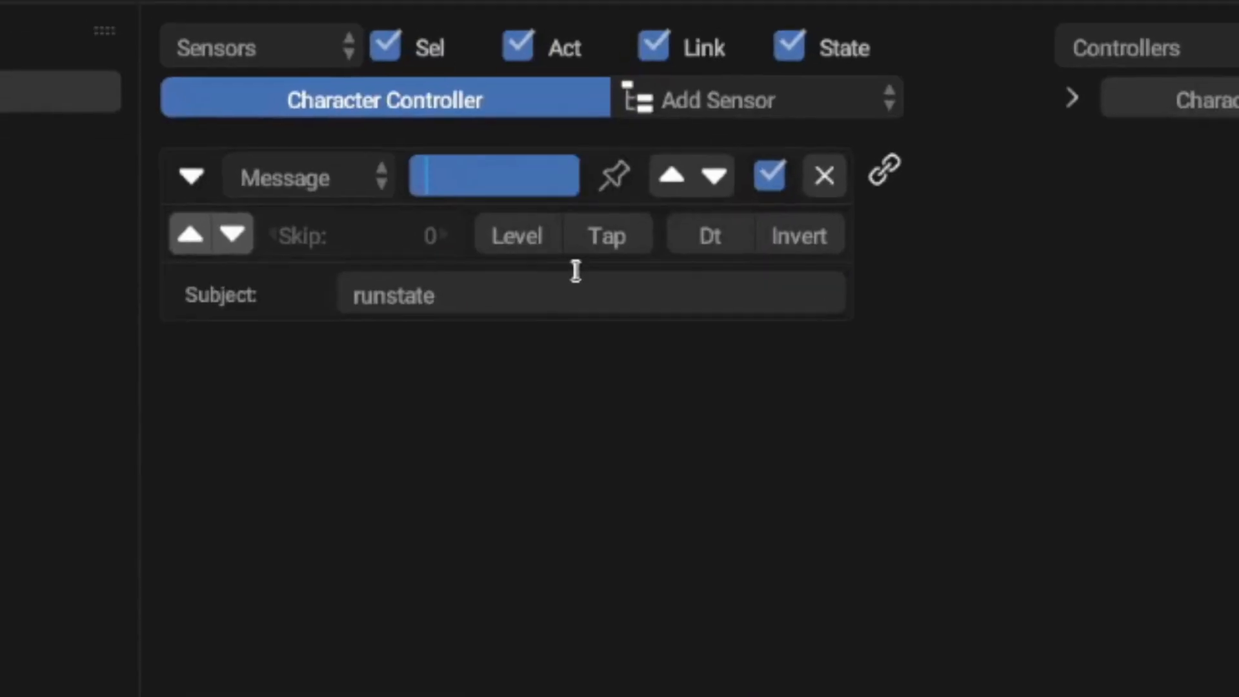
type("(2) Run St")
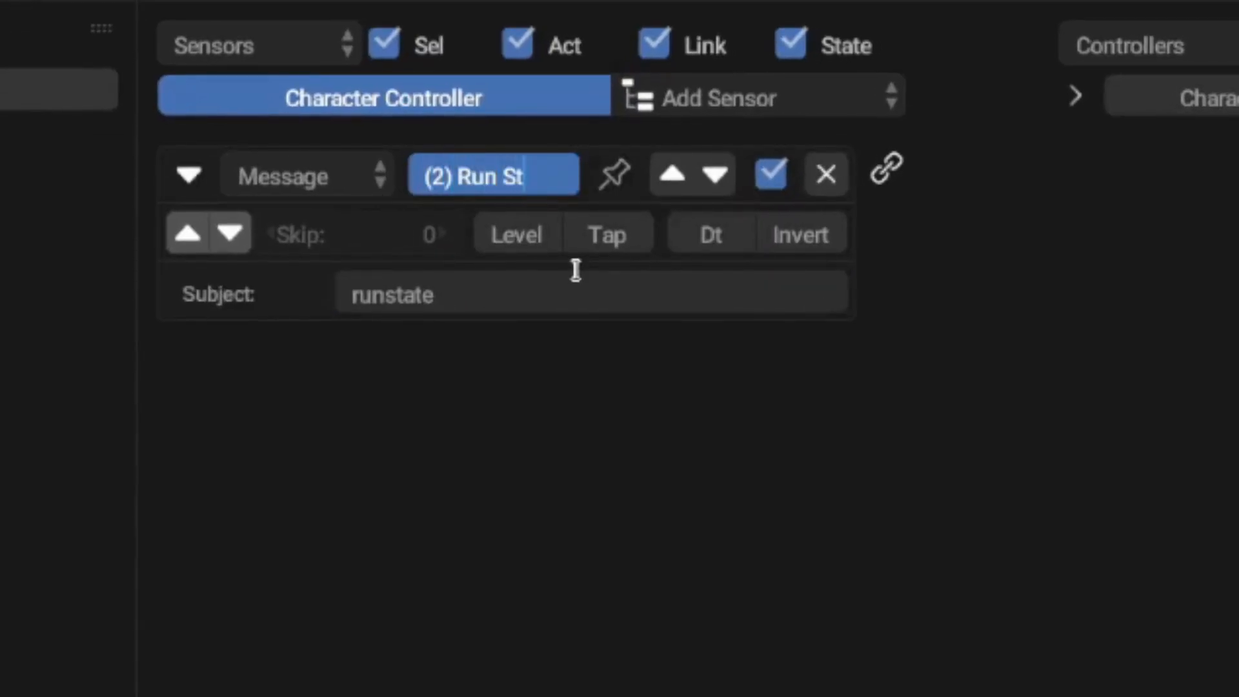
type("ate")
key("Return")
- Add a State actuator named "(2) Run State" that sets state 2, and link the Message sensor to it through an And controller
left_click(1130, 76)
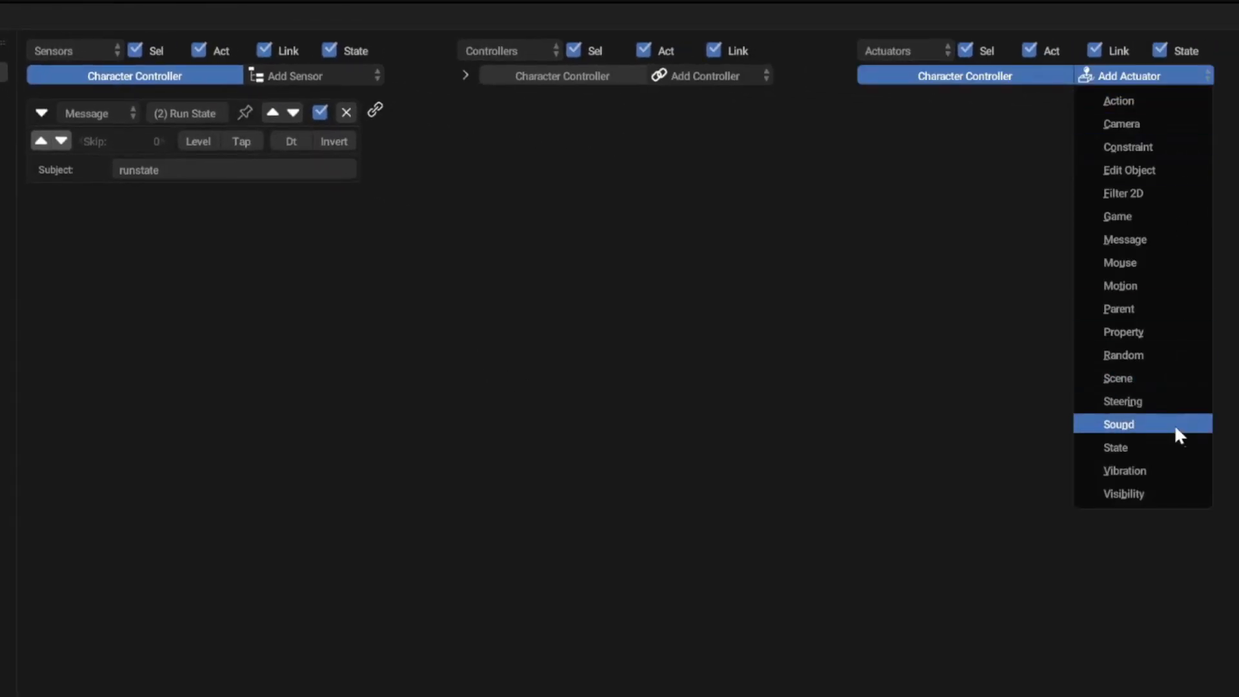
left_click(1175, 448)
key("ctrl+c")
key("ctrl+v")
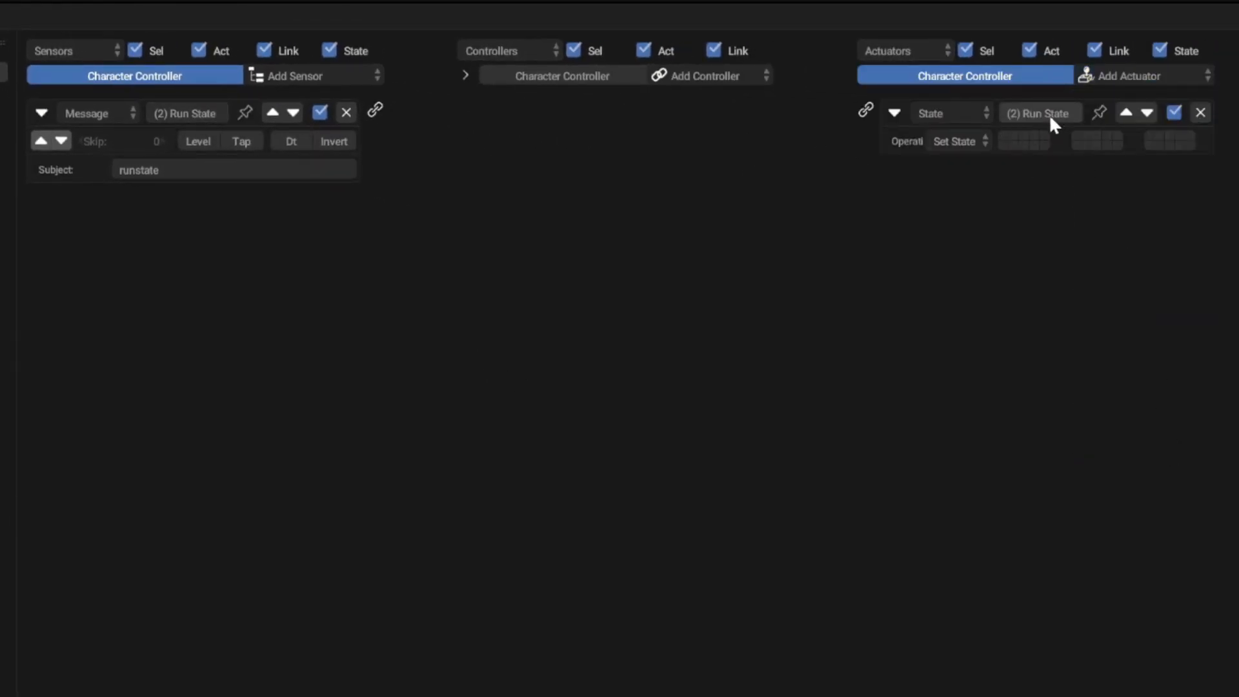
left_click_drag(375, 109, 866, 110)
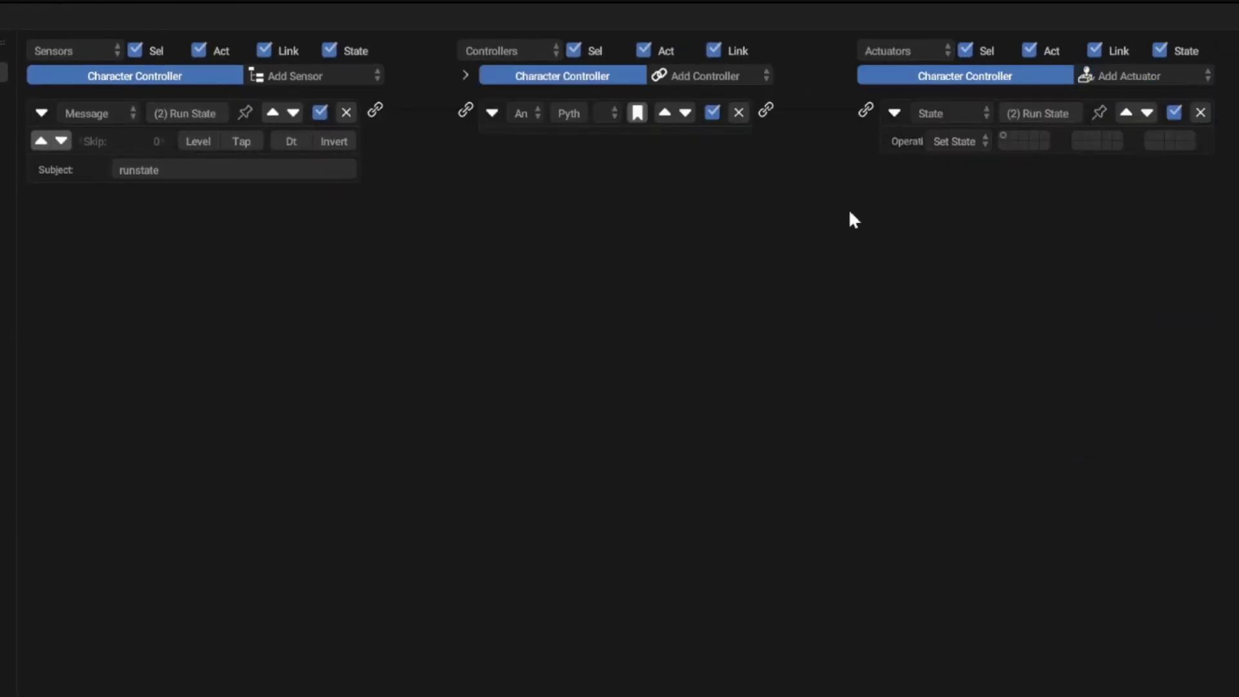
left_click(1014, 136)
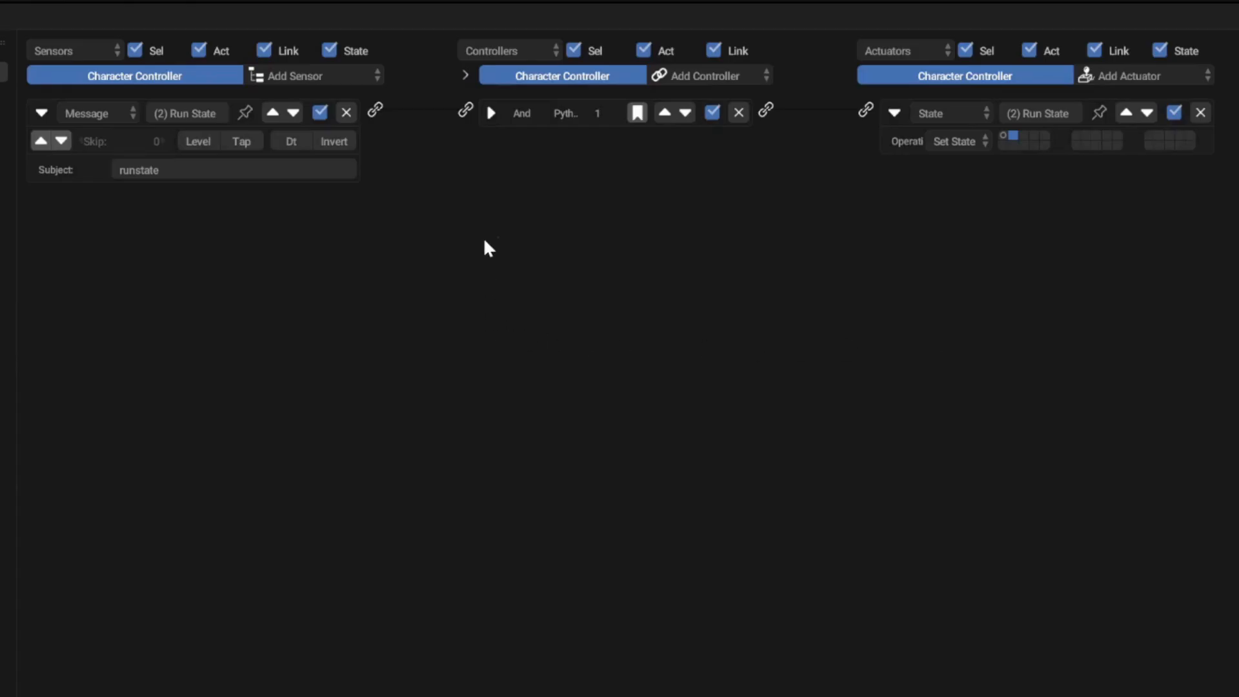
- Expand the Character Controller's state settings and enable the debug display of its state
left_click(465, 76)
left_click(543, 98)
left_click(533, 99)
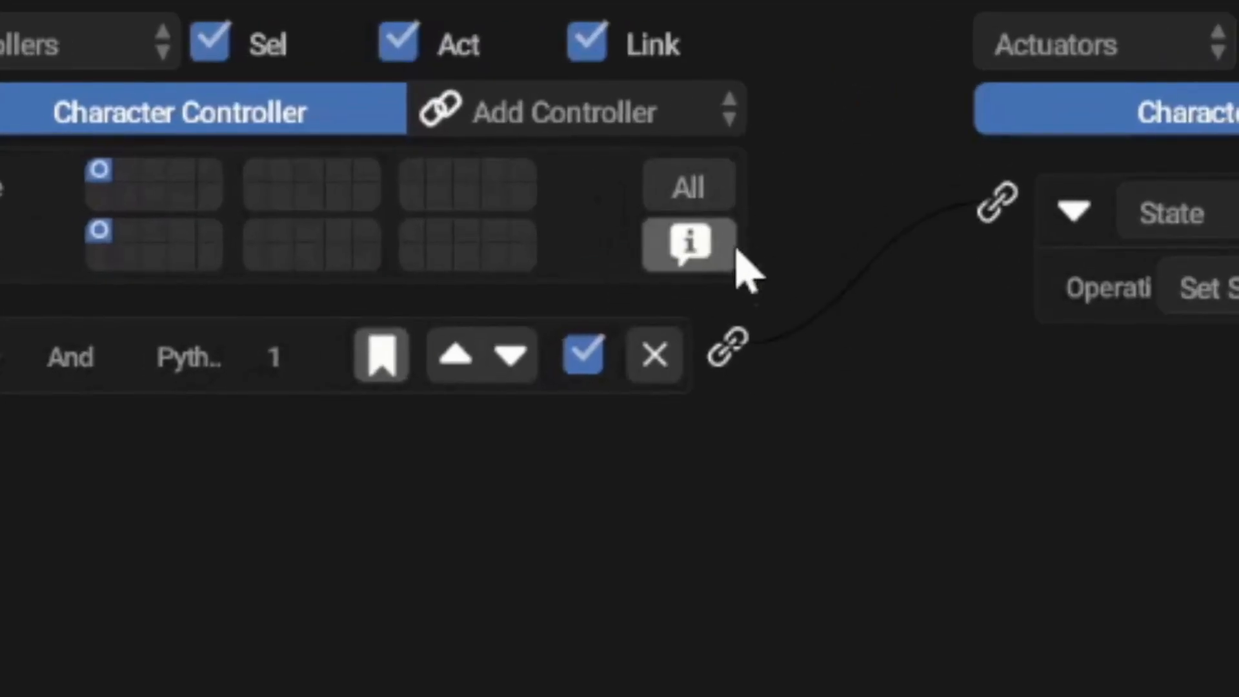
left_click(690, 249)
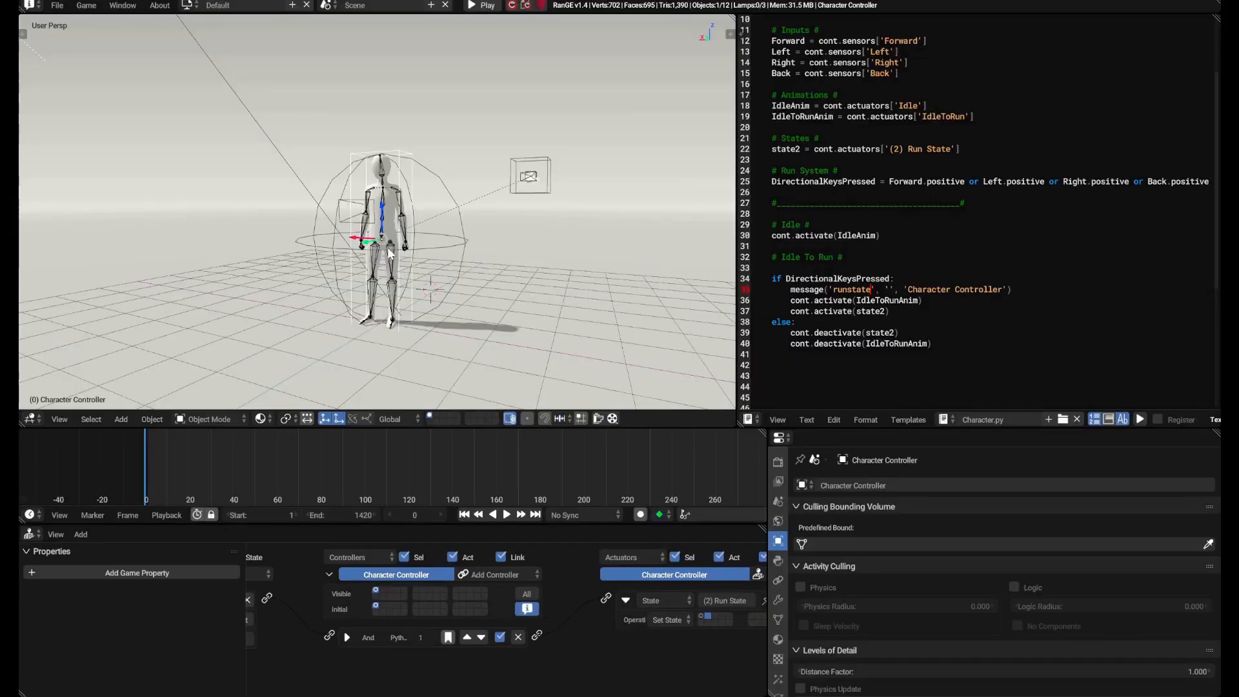
- Run the game and move the character forward to check the state changes of controller and armature
key("p")
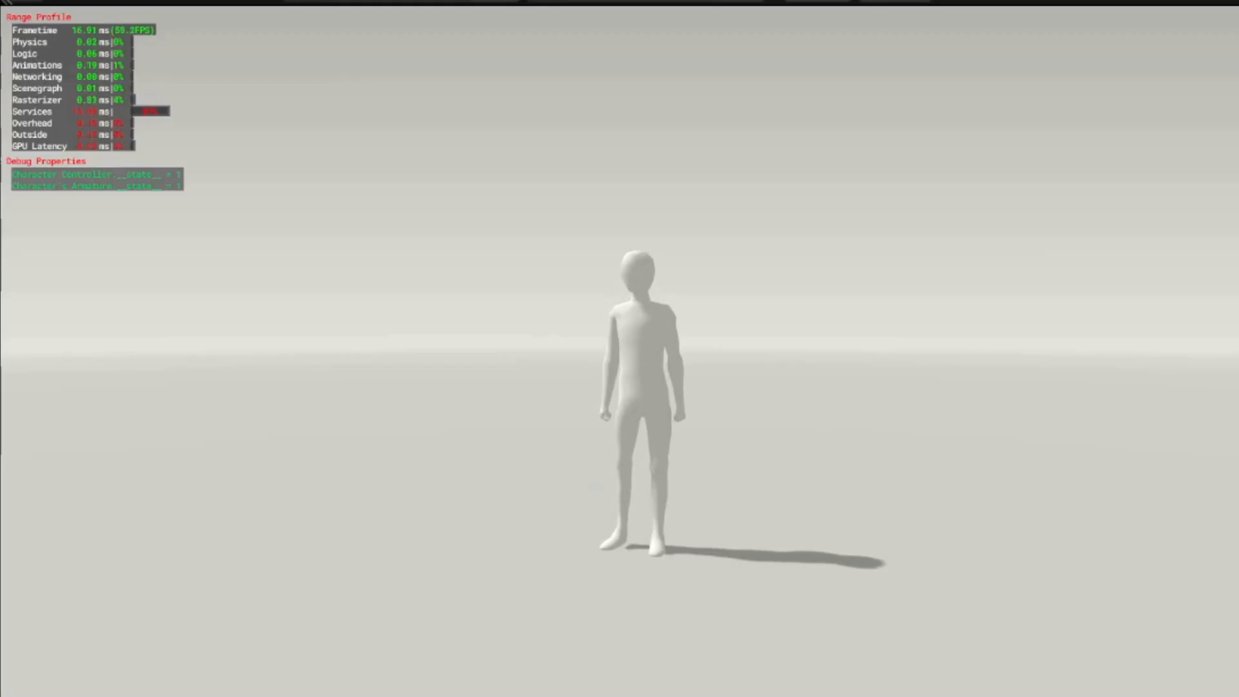
key("w")
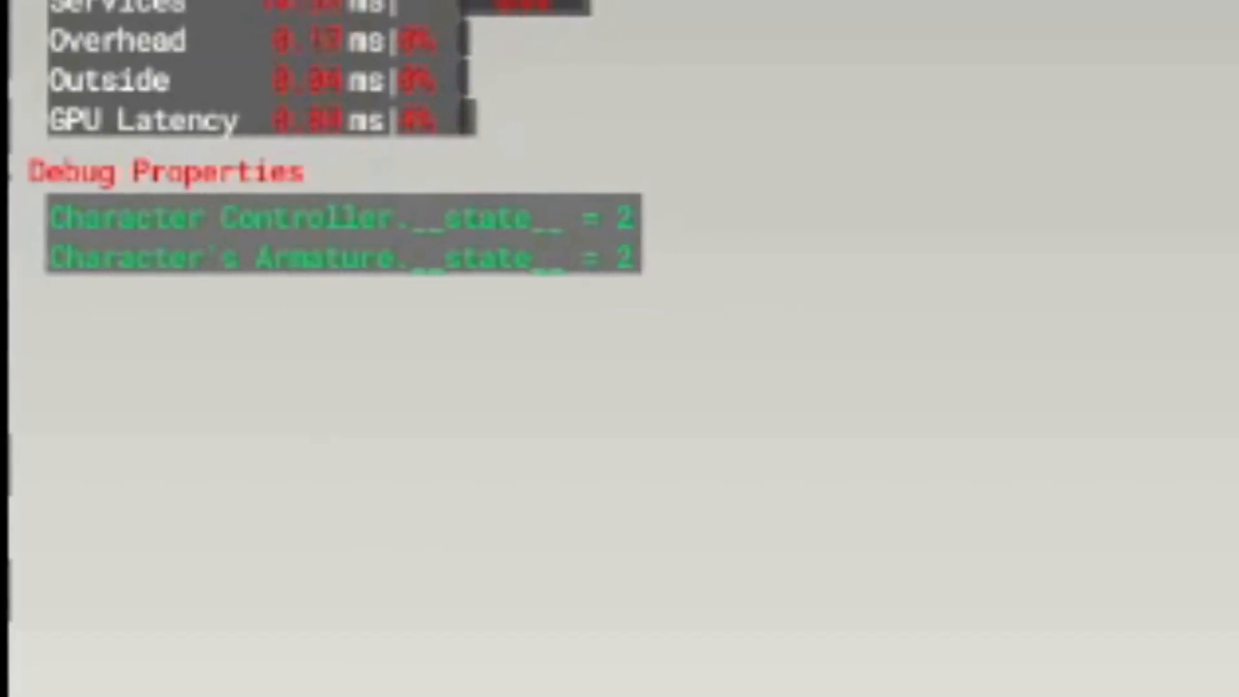
key("Escape")
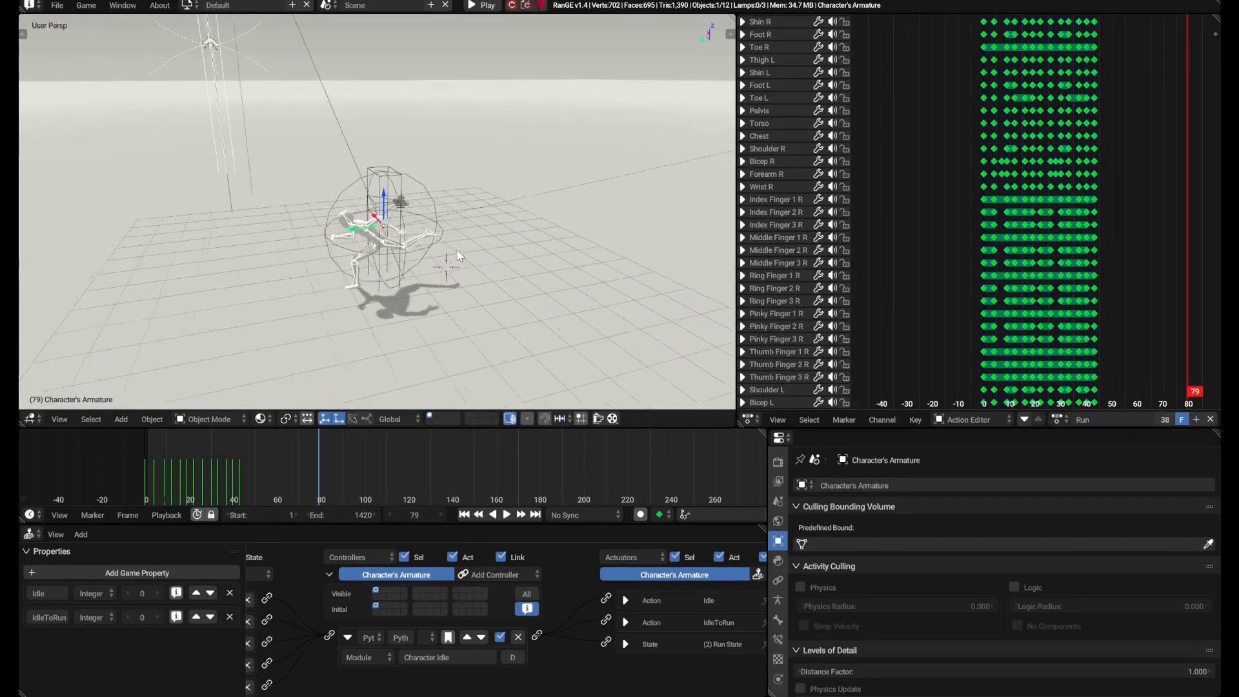
- View the armature's Run animation from the side, stop playback and return to the first frame
middle_click_drag(401, 261, 367, 266)
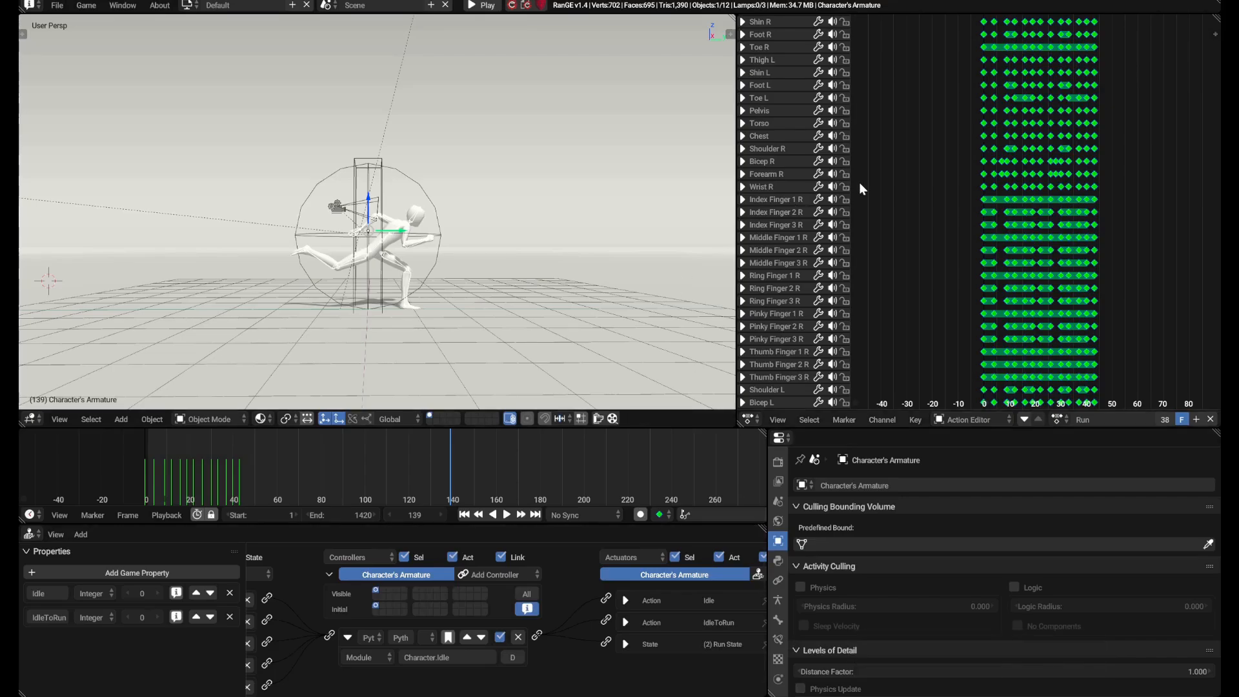
key("shift+Left")
key("alt+a")
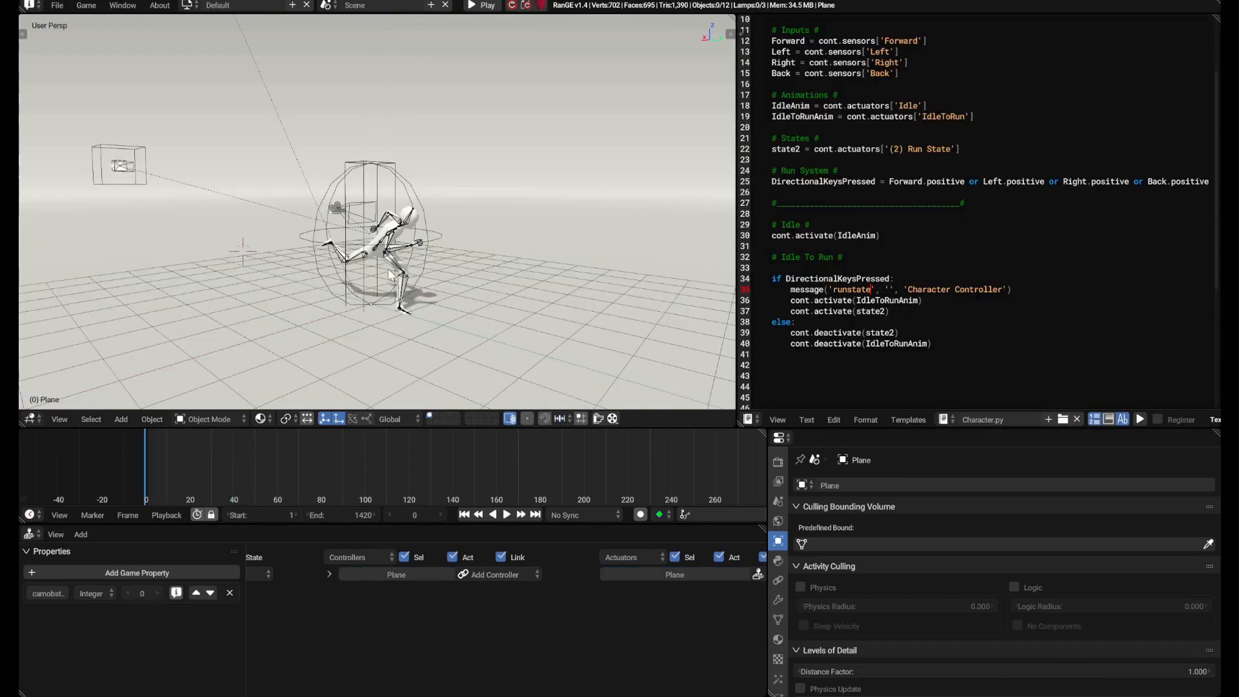
- Expand the armature's Always sensor, make state 2 visible and turn off the state filter for sensors
key("ctrl+space")
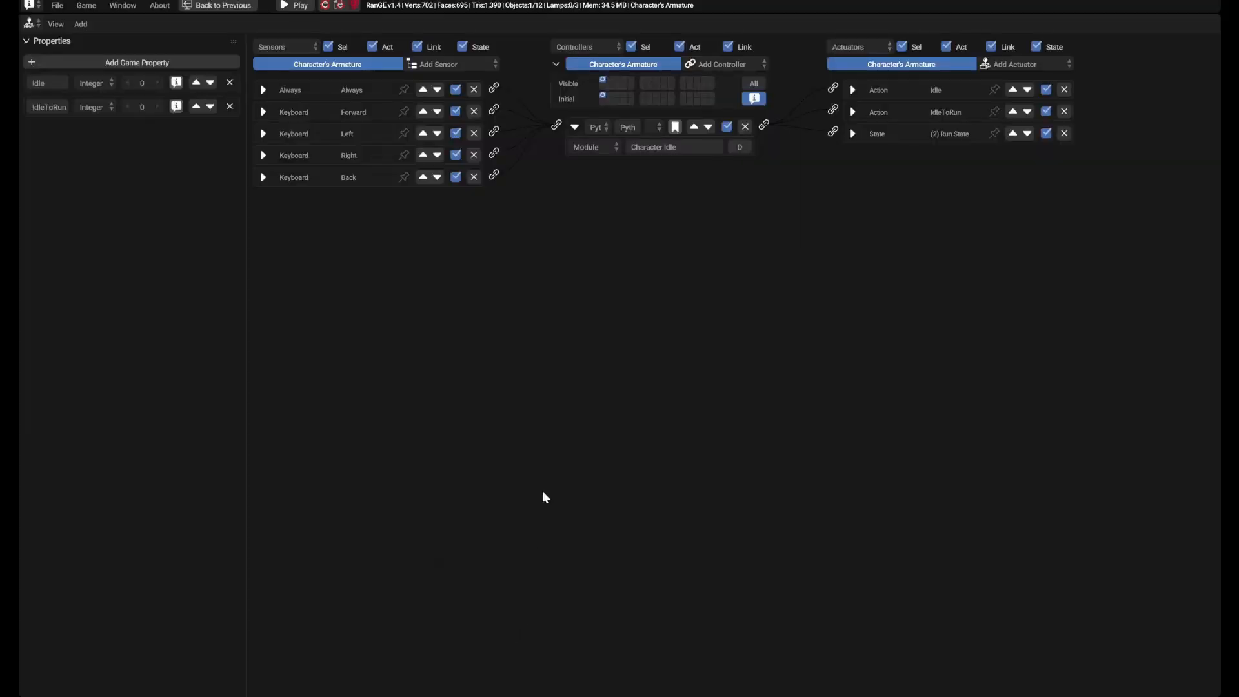
left_click(609, 80)
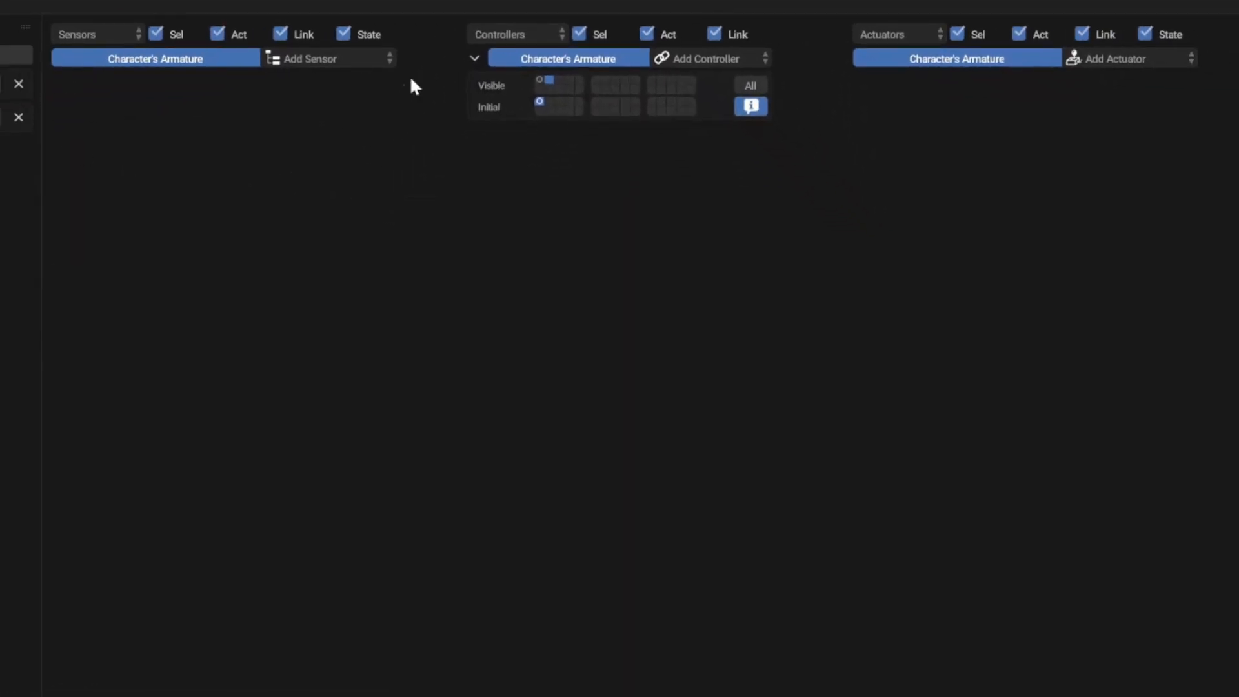
left_click(541, 80)
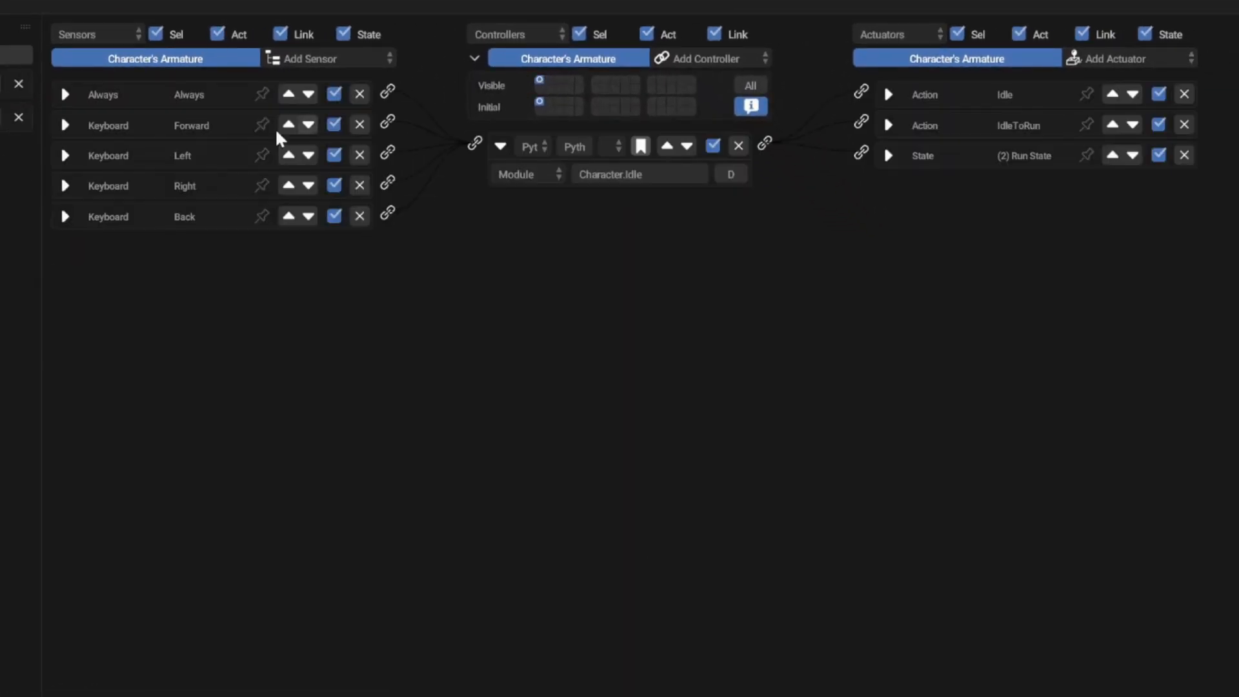
left_click(65, 95)
left_click(549, 80)
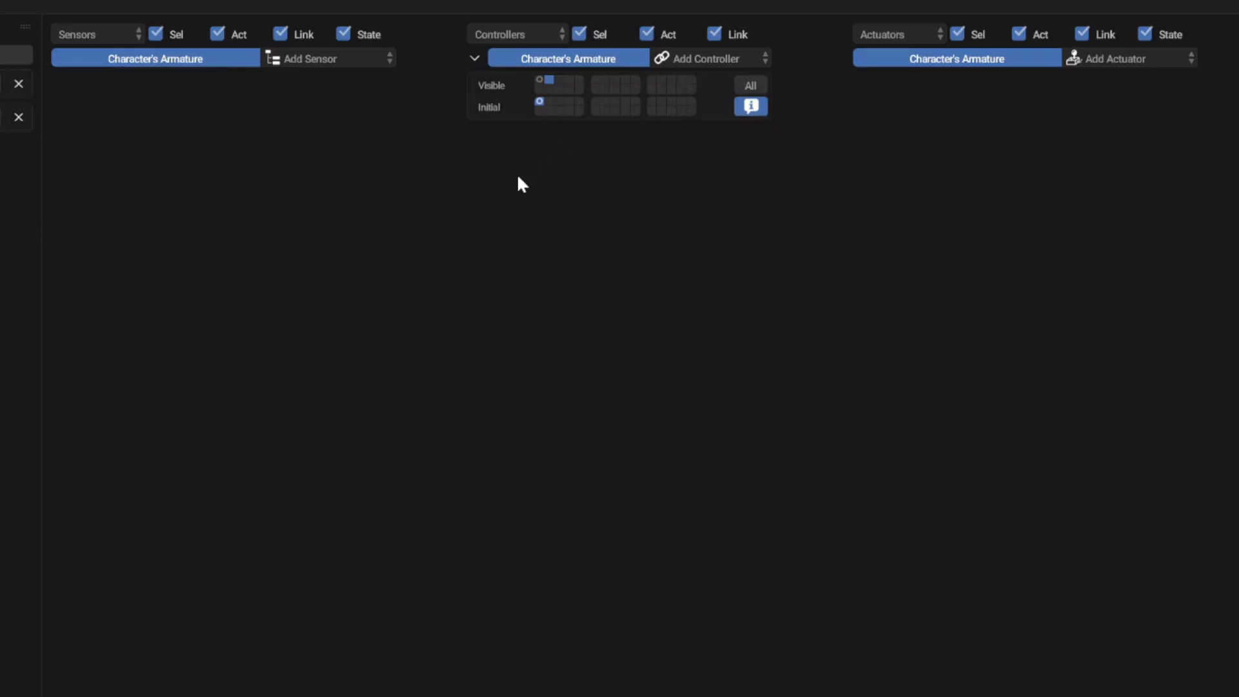
left_click(344, 34)
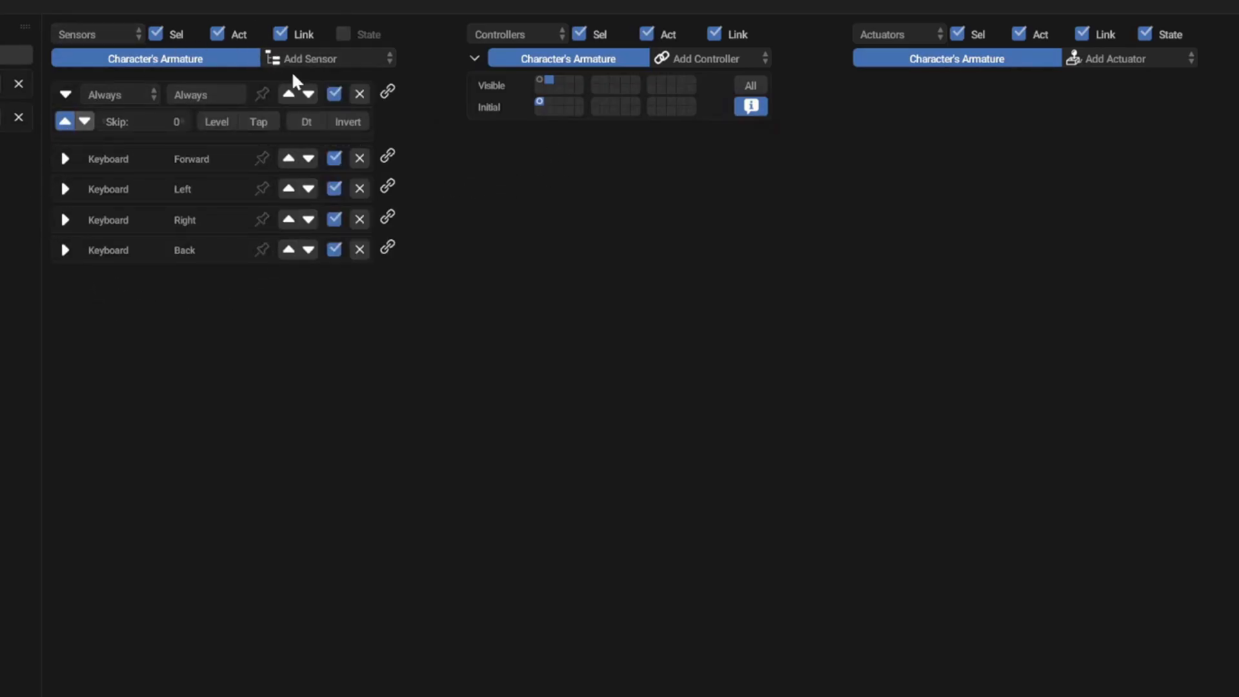
- Add a Python controller to the armature's state 2 and link the Always sensor to it
left_click(710, 59)
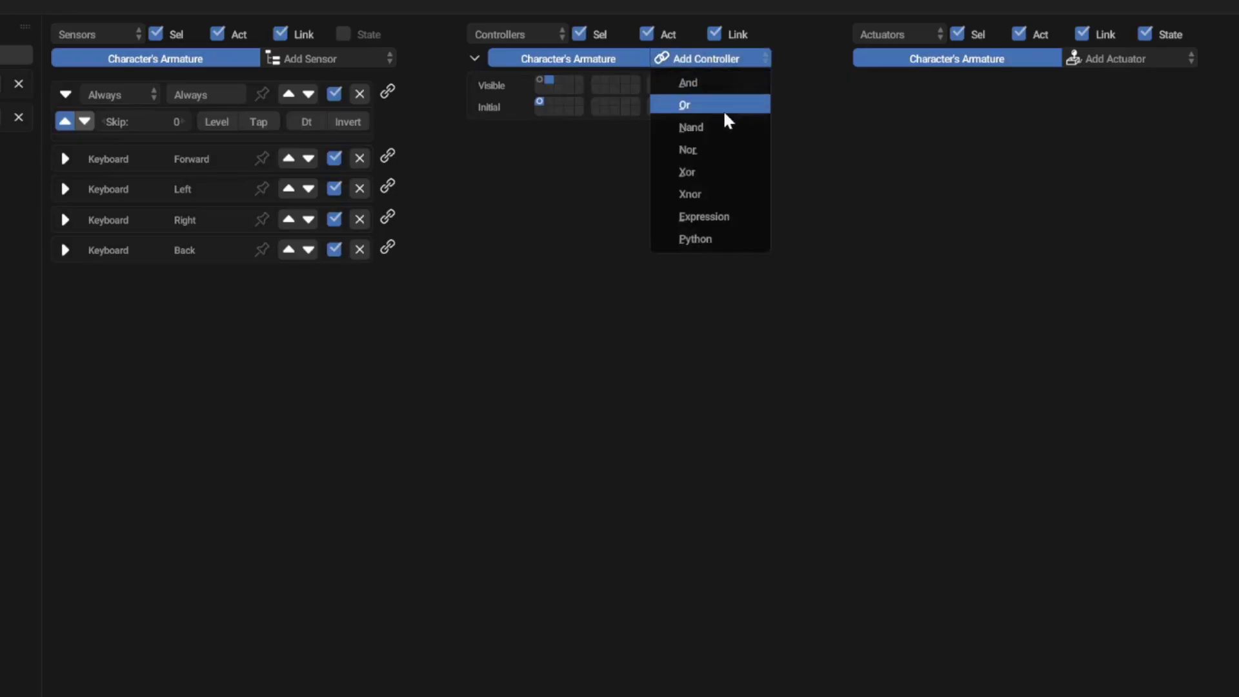
left_click(691, 237)
left_click_drag(476, 144, 387, 92)
- Add an Action actuator named Run to the armature, playing the Run action up to end frame 43
left_click(1116, 58)
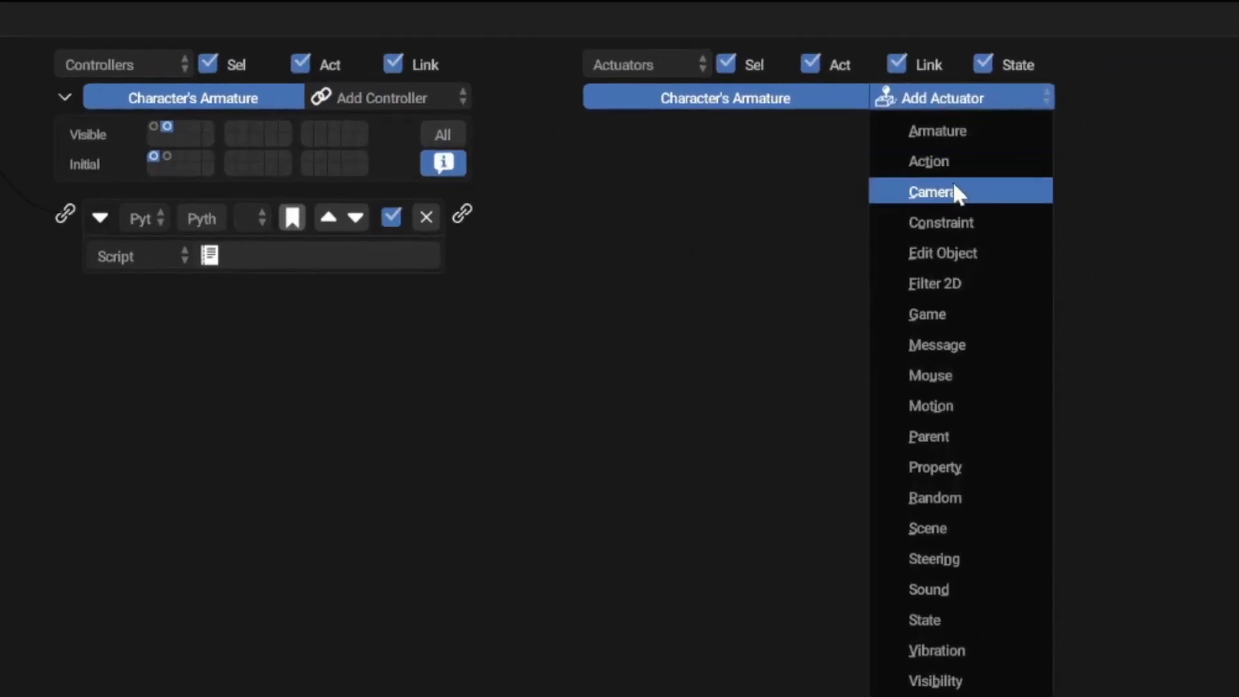
left_click(930, 162)
left_click(710, 220)
left_click(710, 473)
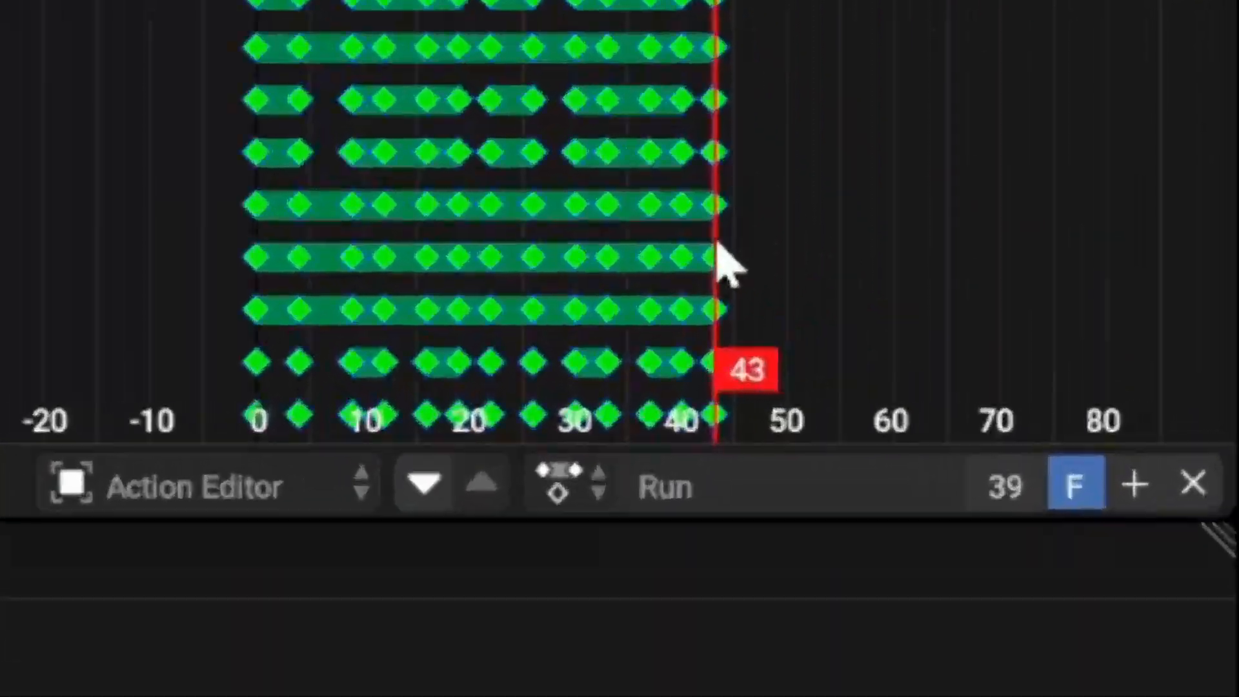
- Add an Integer game property named Run to the armature
left_click(150, 89)
double_click(71, 227)
type("Run")
left_click(152, 225)
left_click(151, 139)
double_click(64, 226)
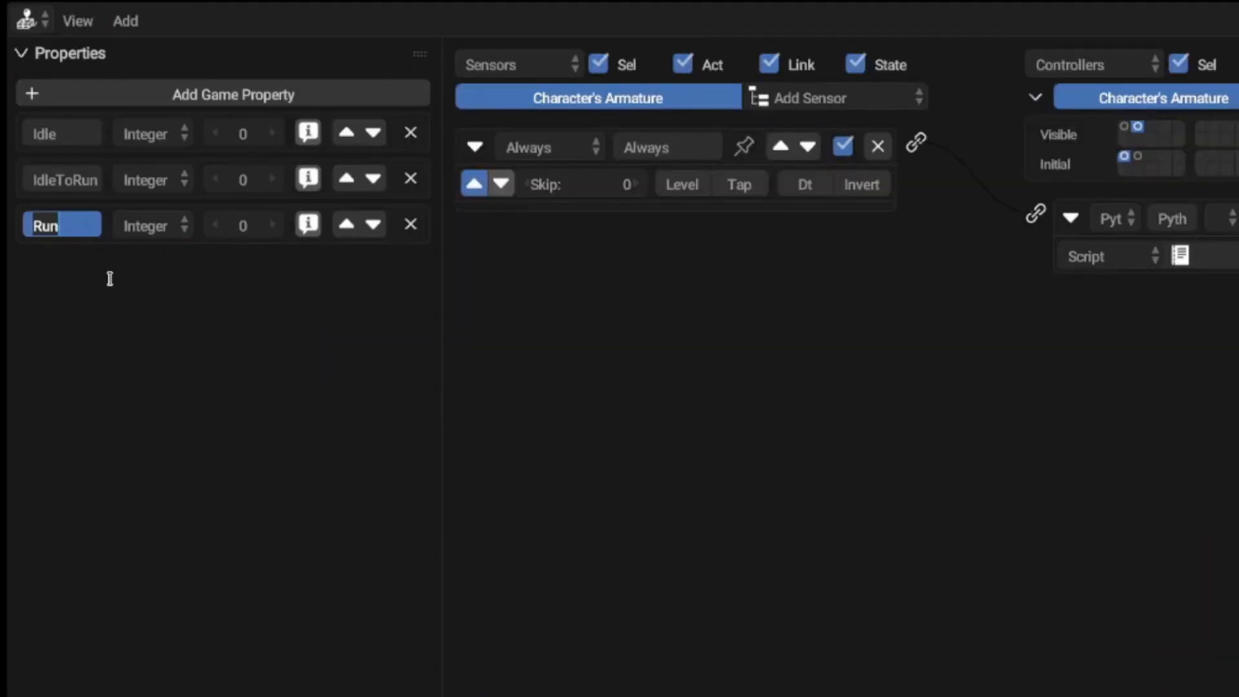
- Set the Run actuator to frame property Run, priority 99 and Loop Stop playback, and link it to the Python controller
left_click(791, 360)
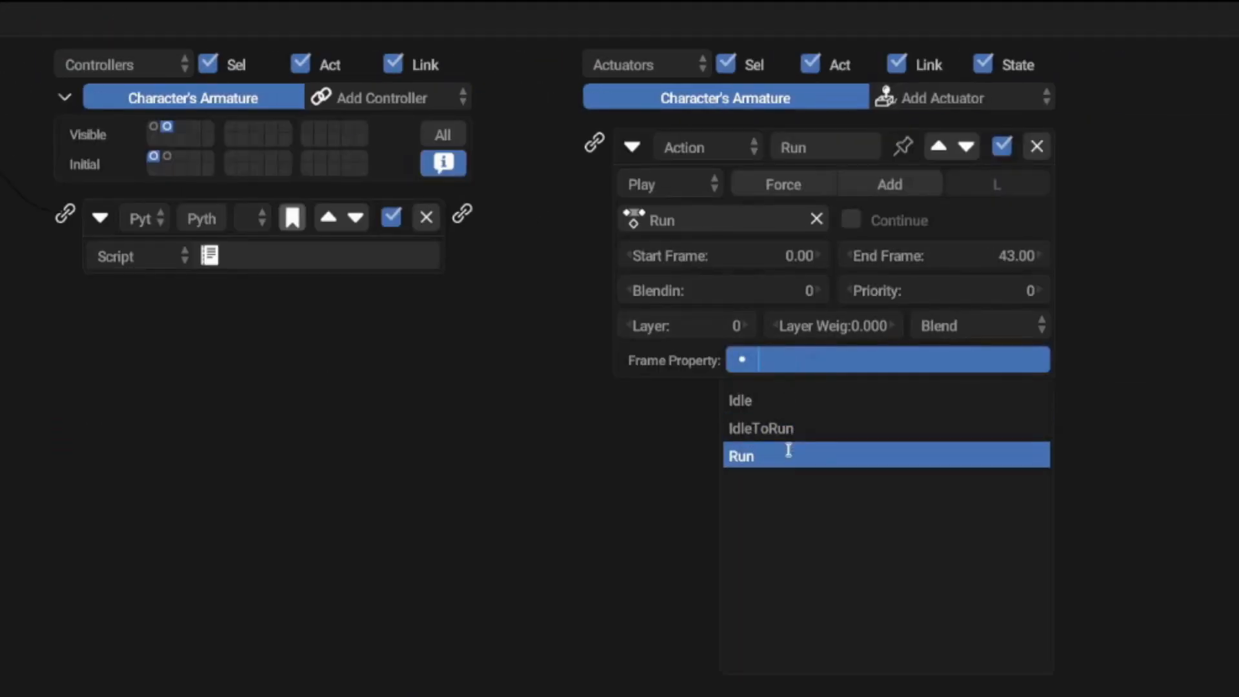
left_click(788, 454)
left_click_drag(1019, 274, 1111, 273)
left_click(716, 154)
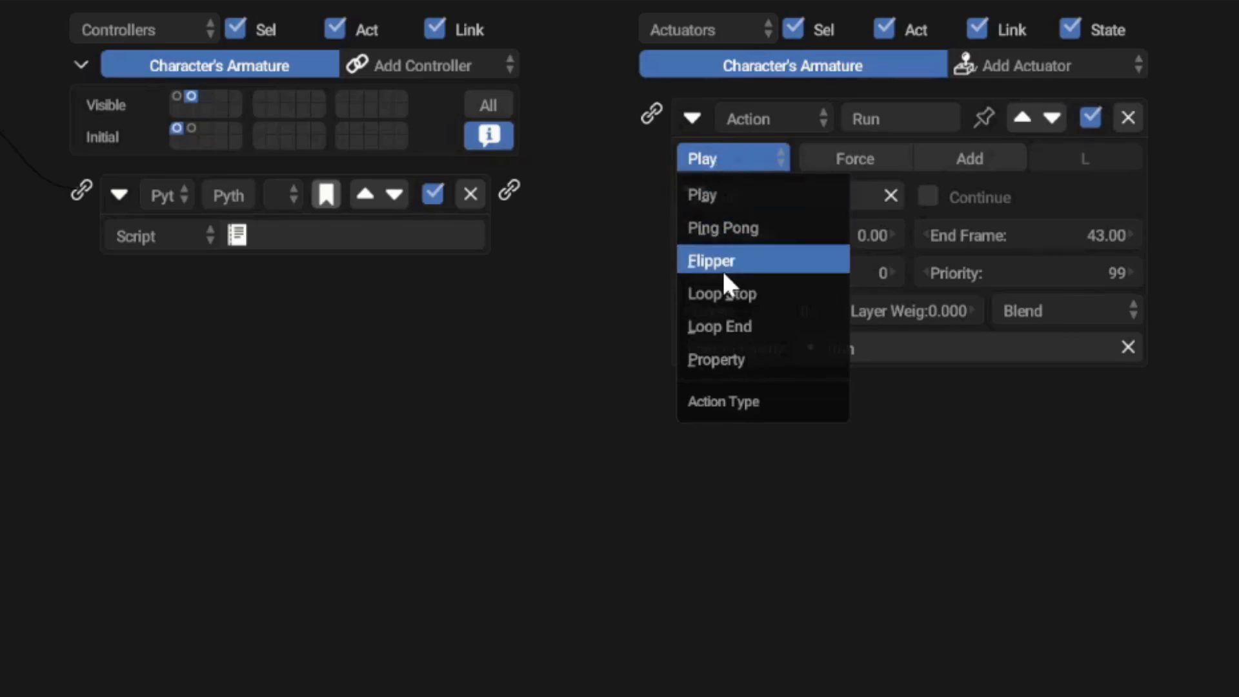
left_click(722, 293)
left_click_drag(663, 118, 522, 191)
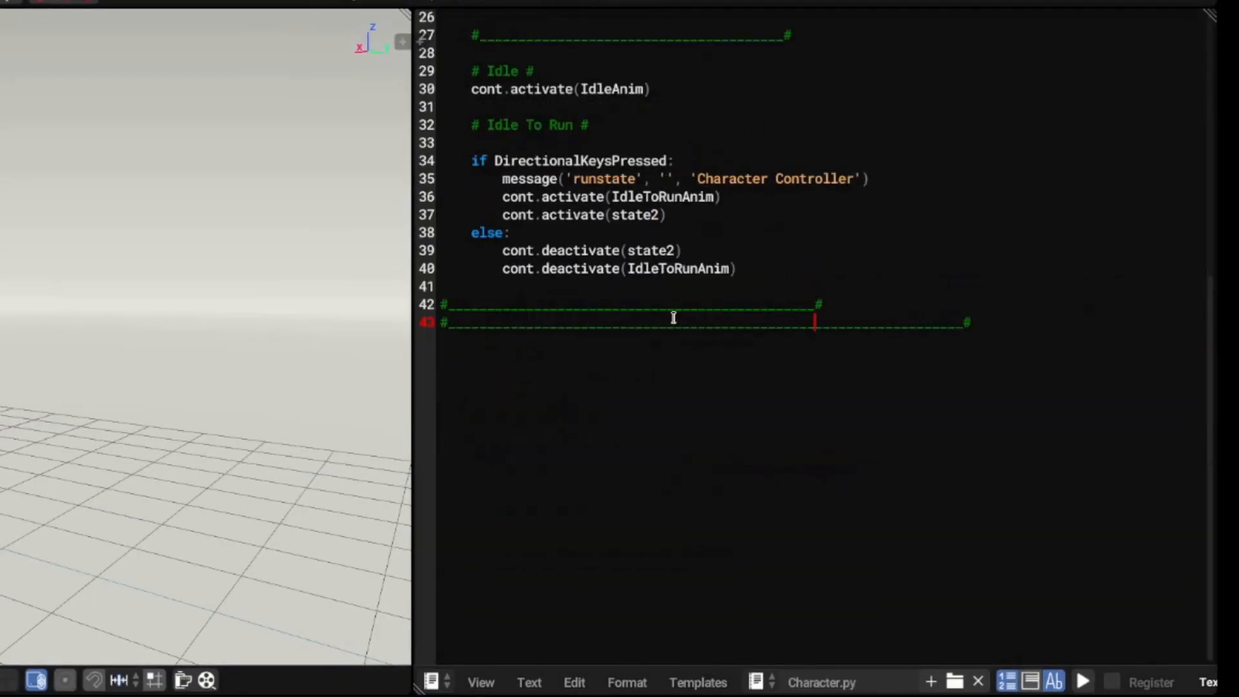
- Define a Run() function at the end of Character.py and copy the cont, own, scene and message lines from Idle() into it
type("def Run():")
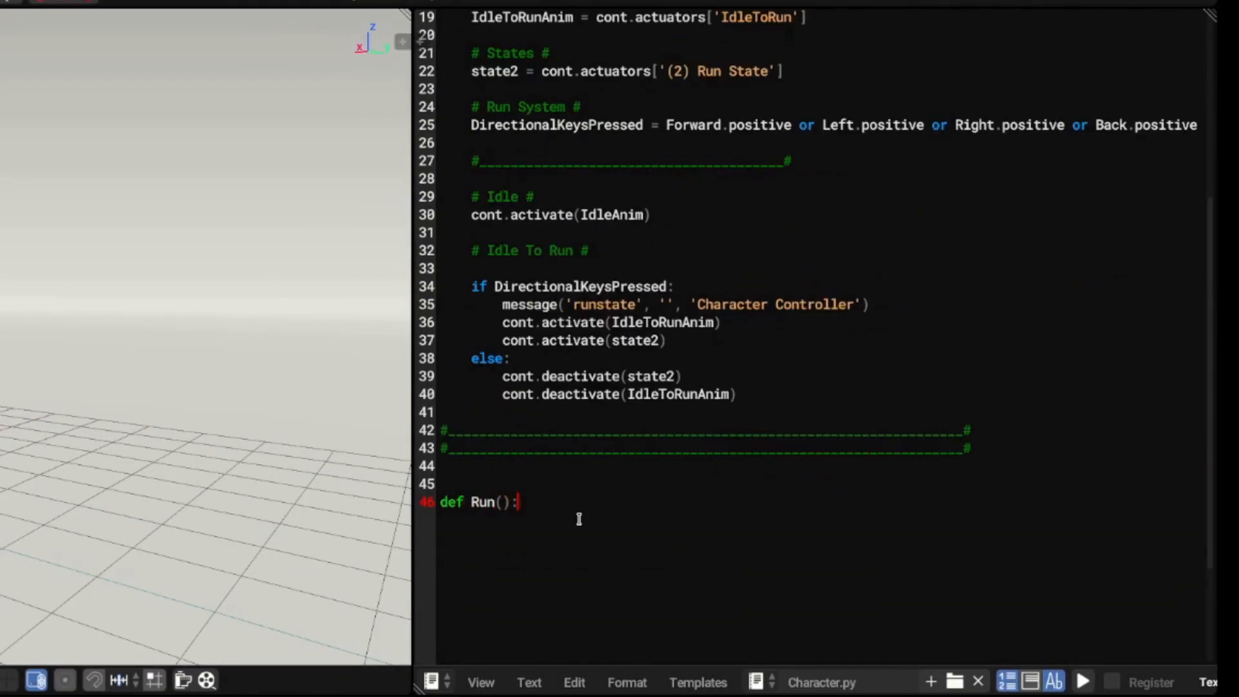
key("Return")
scroll(657, 576, "up", 6)
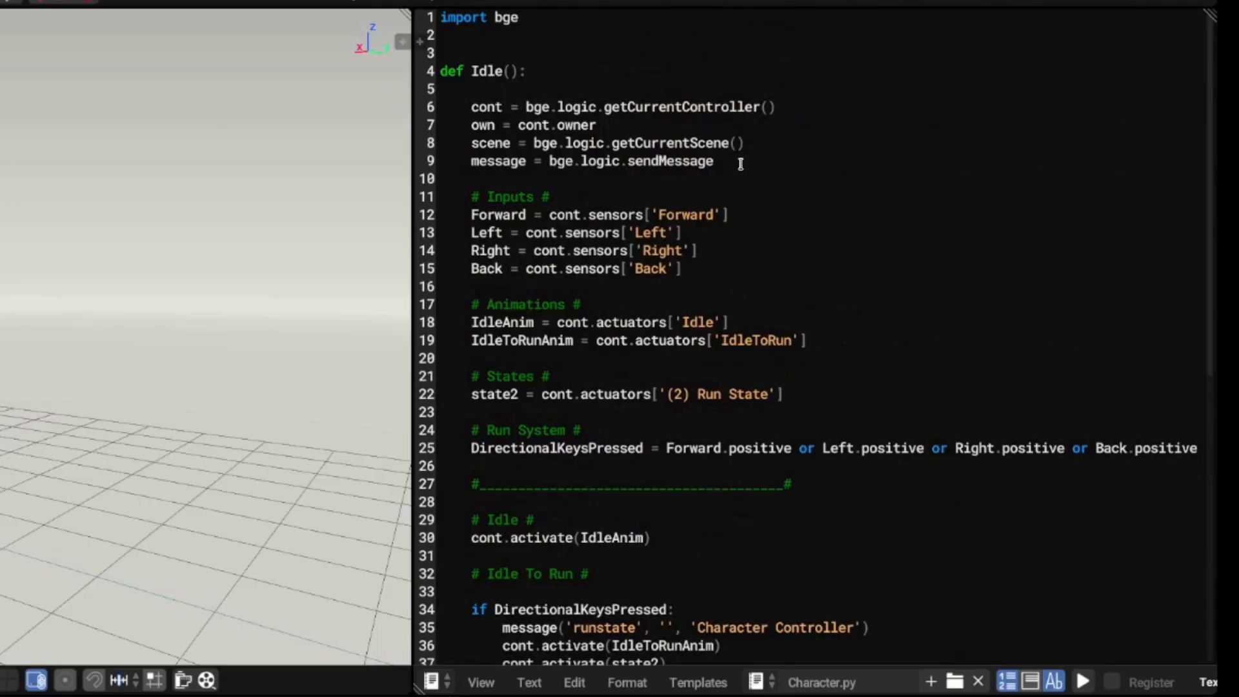
left_click_drag(741, 163, 471, 107)
key("ctrl+c")
key("ctrl+End")
key("ctrl+v")
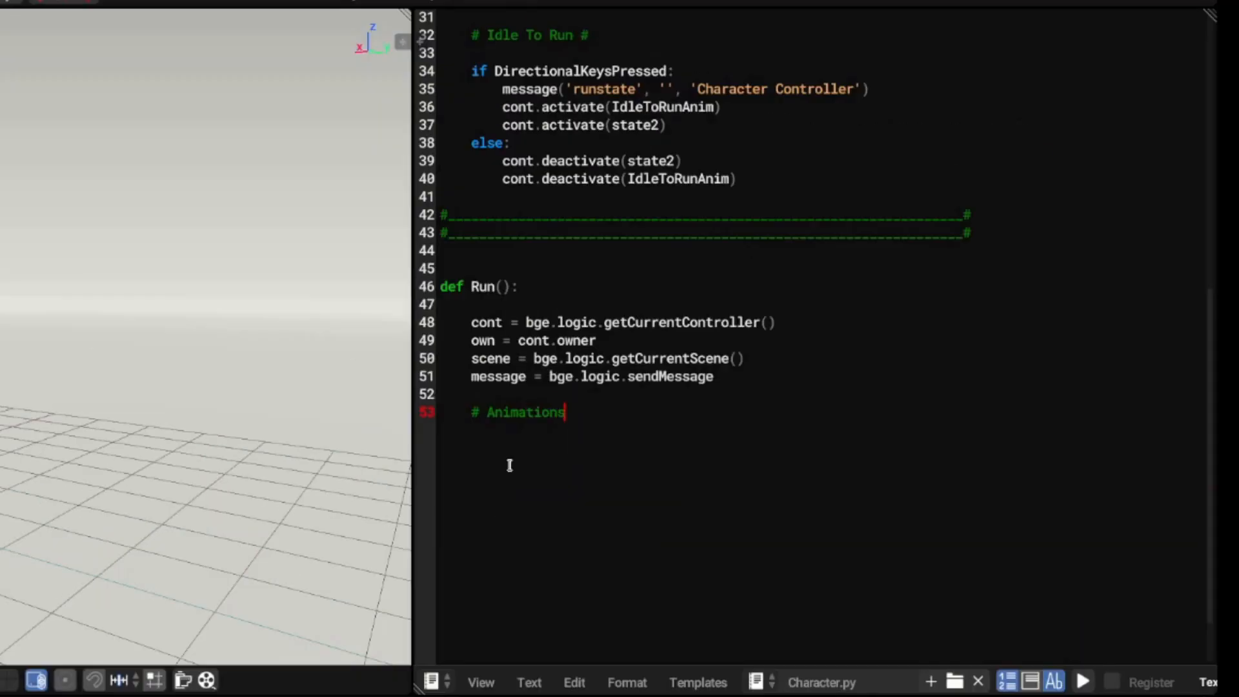
- Under an Animations comment in Run(), define RunAnim = cont.actuators['Run']
scroll(585, 533, "up", 1)
key("Return")
type("RunAni")
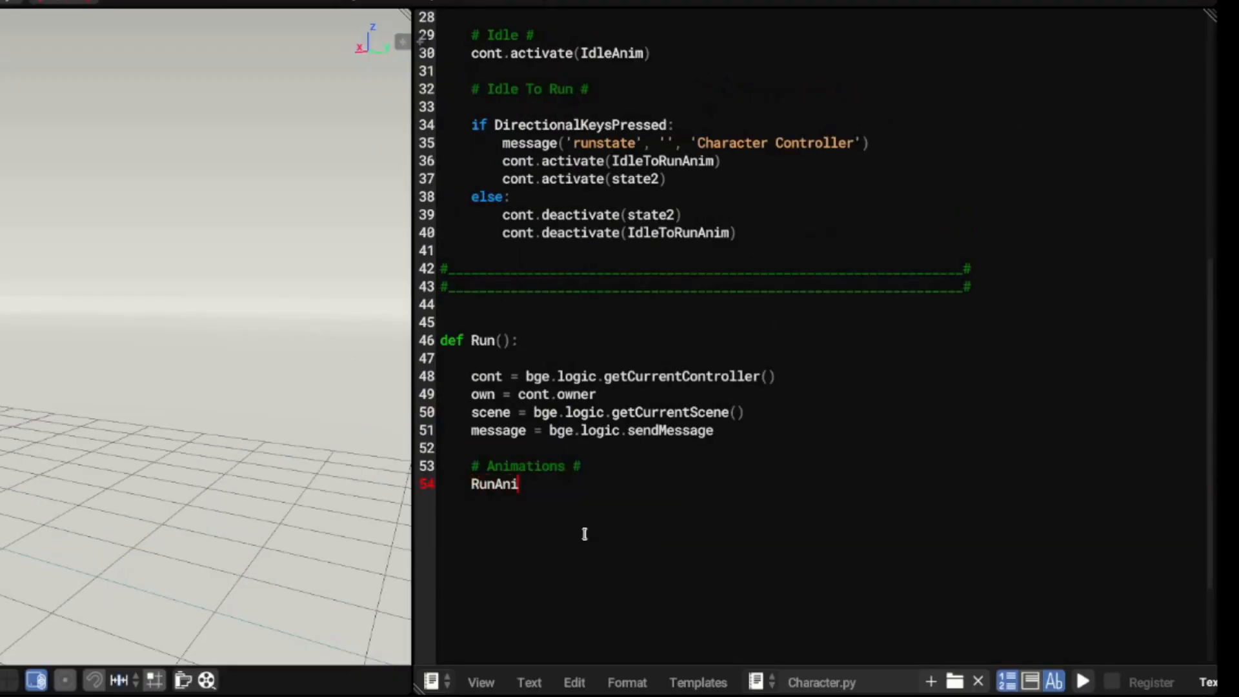
type("m = cont.actuat")
type("ors['Run']")
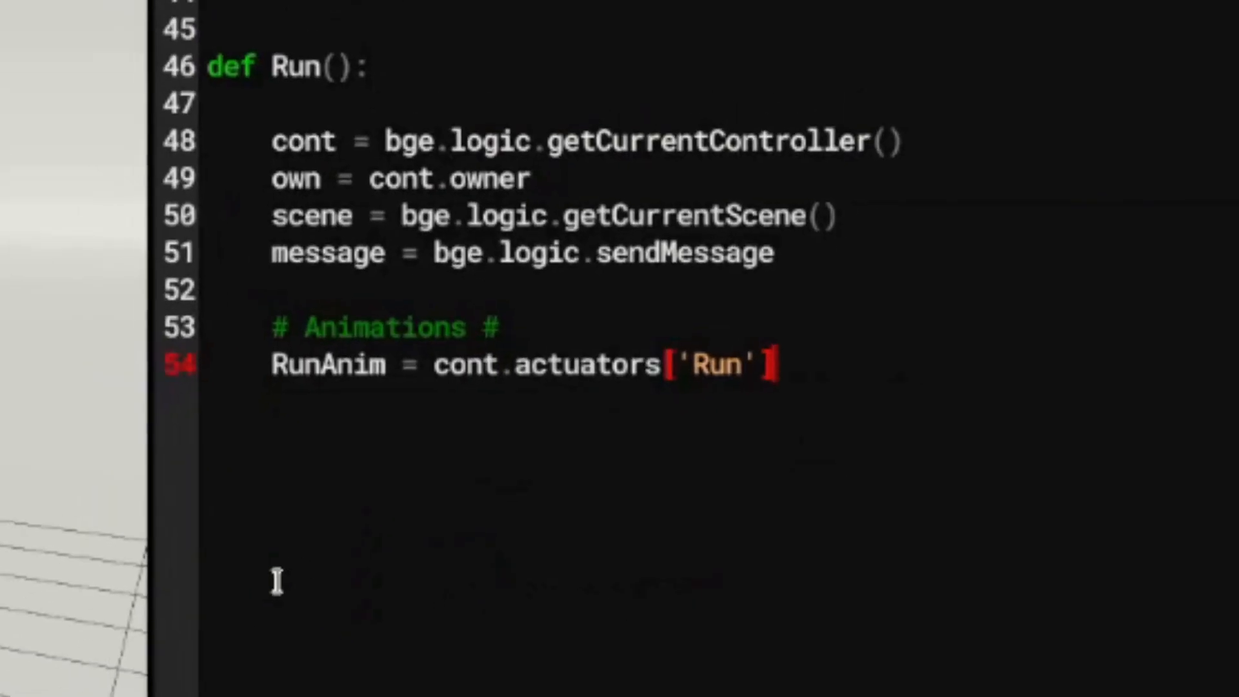
key("Return")
key("Return")
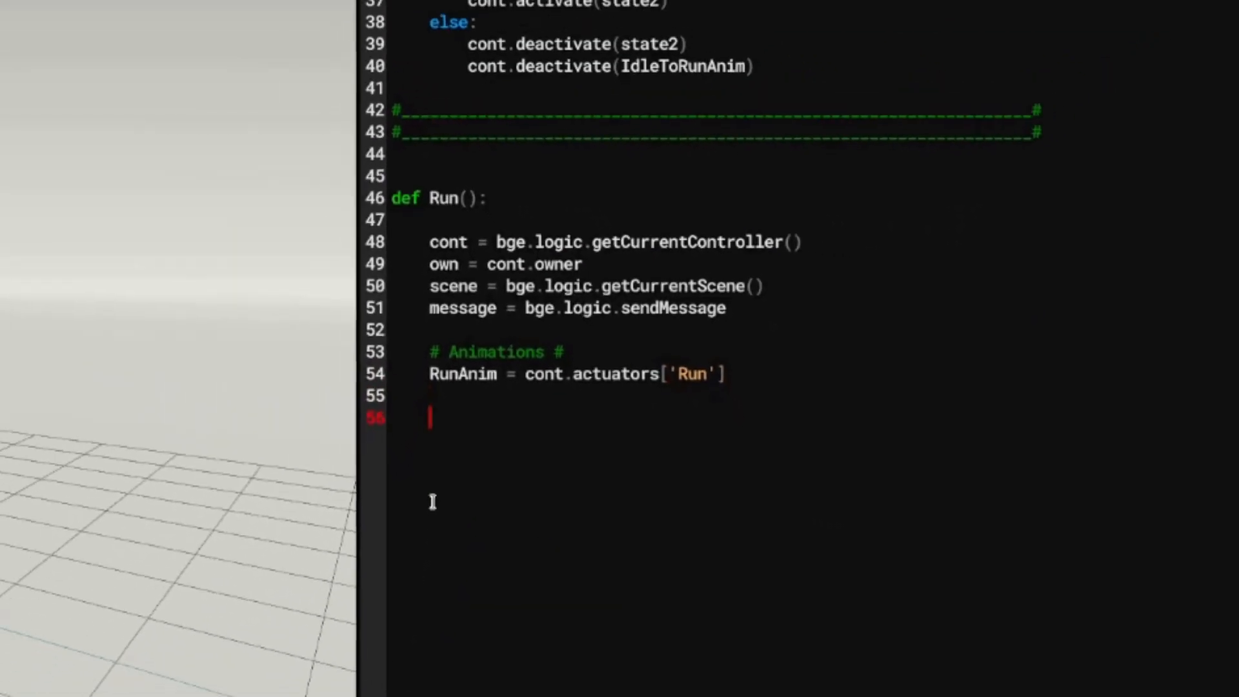
- Add a commented separator line, a "# Run #" comment and the call cont.activate(RunAnim) to the Run() function
type("#_______________________________________#")
key("Return")
key("Return")
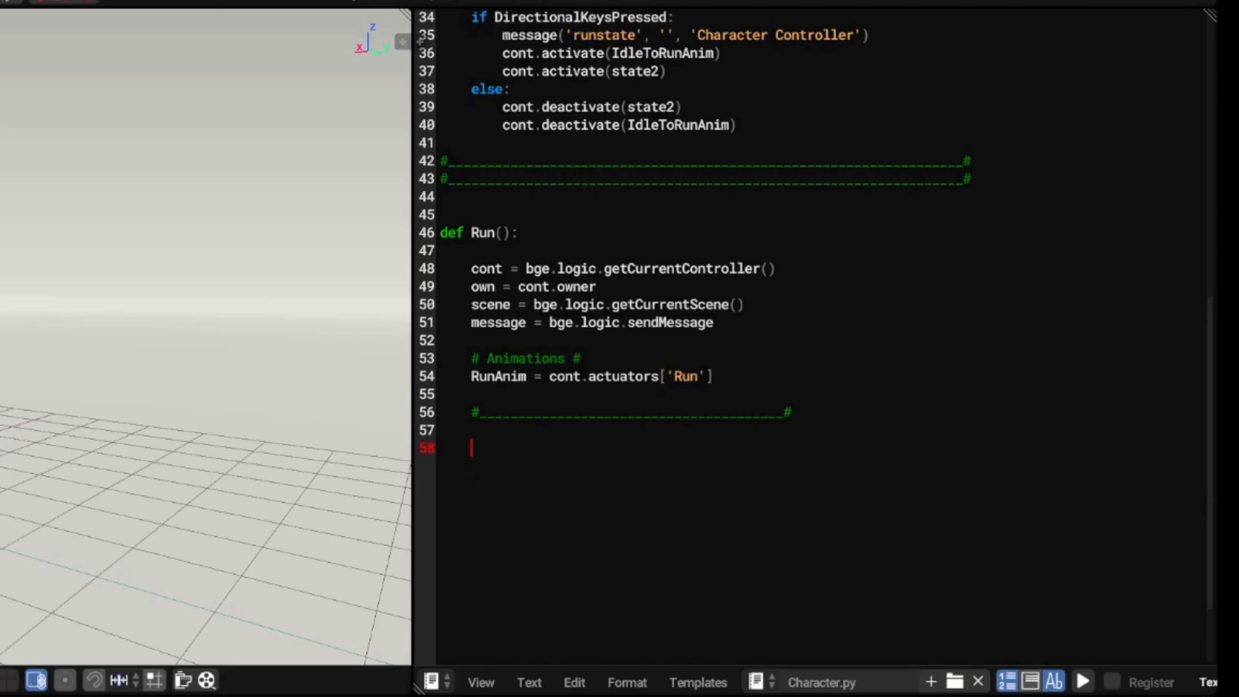
type("#")
key("Return")
key("Return")
type("co")
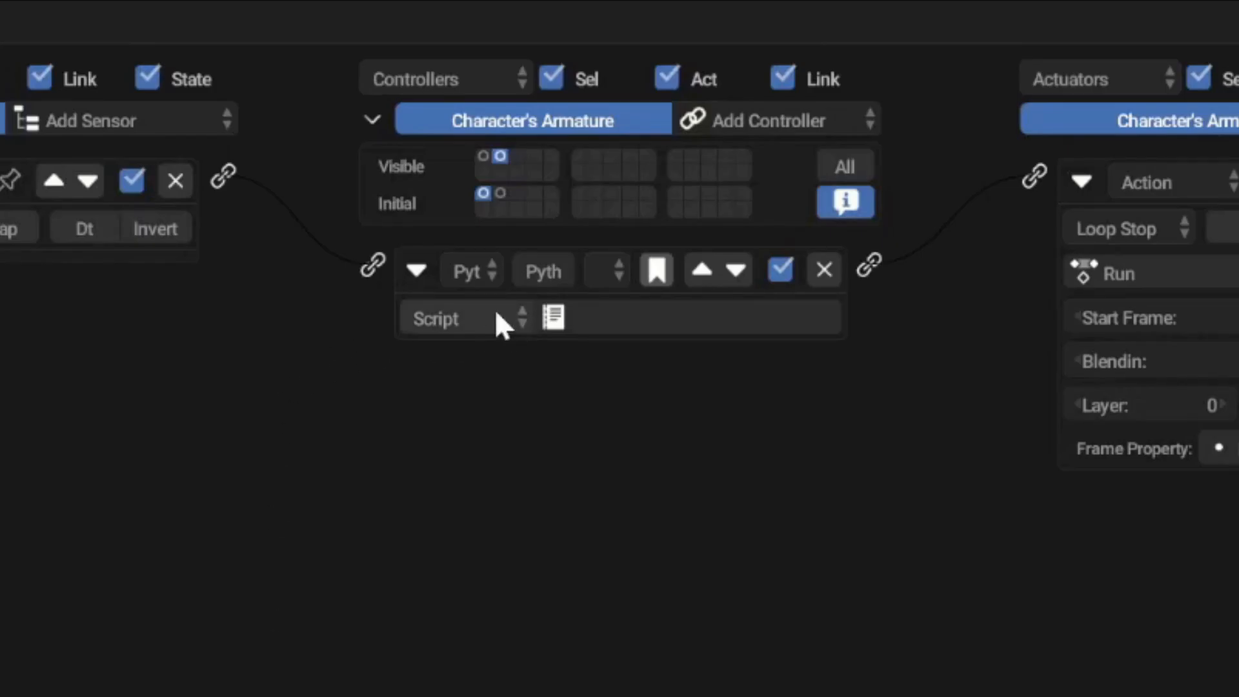
- Switch the state 2 Python controller to Module mode and set its module to Character.Run
left_click(470, 313)
left_click(474, 238)
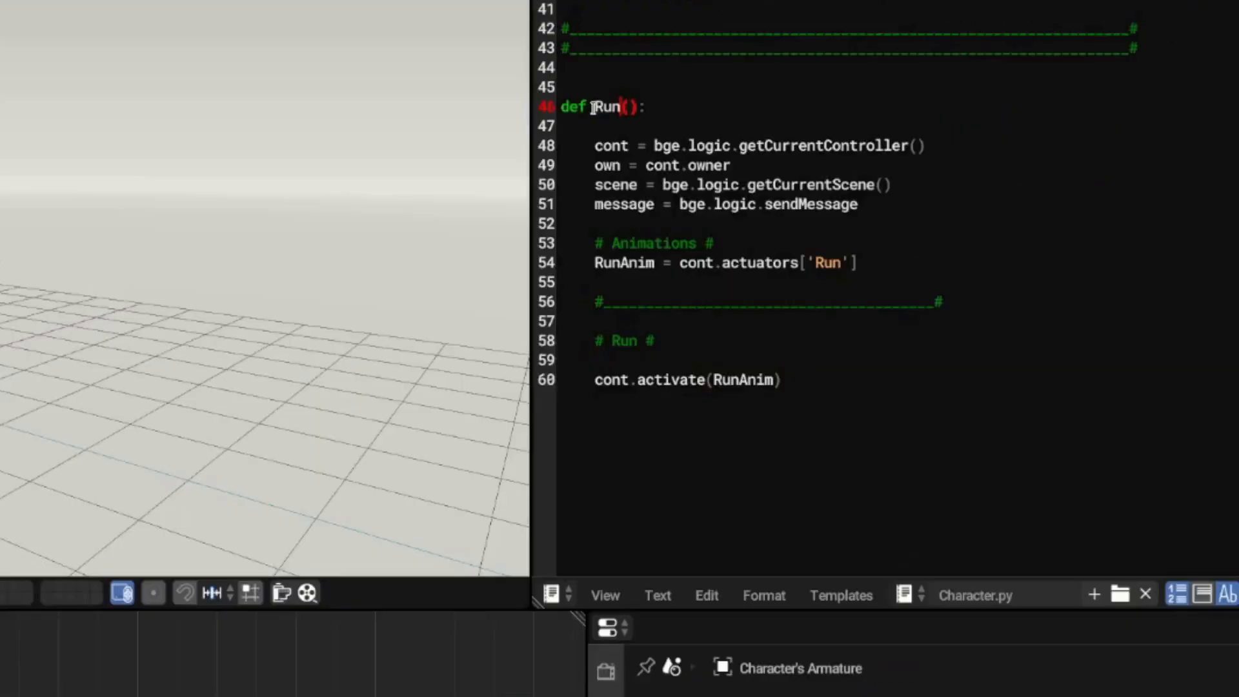
double_click(597, 106)
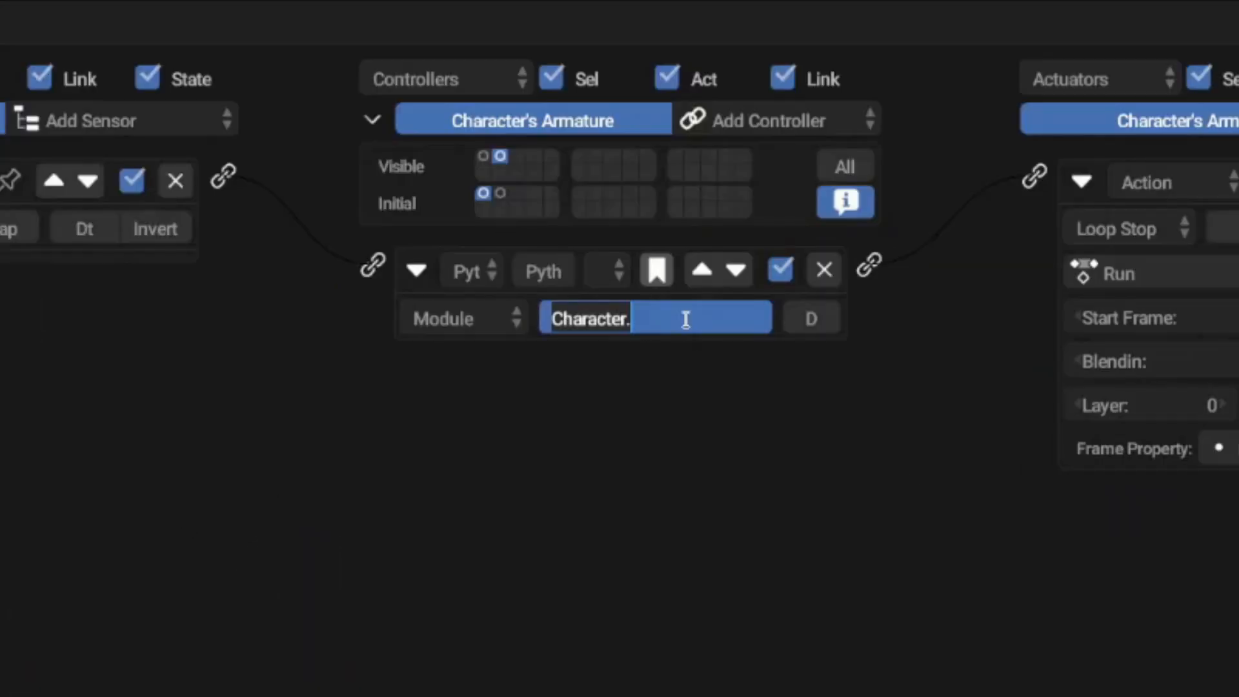
type("Run")
key("Return")
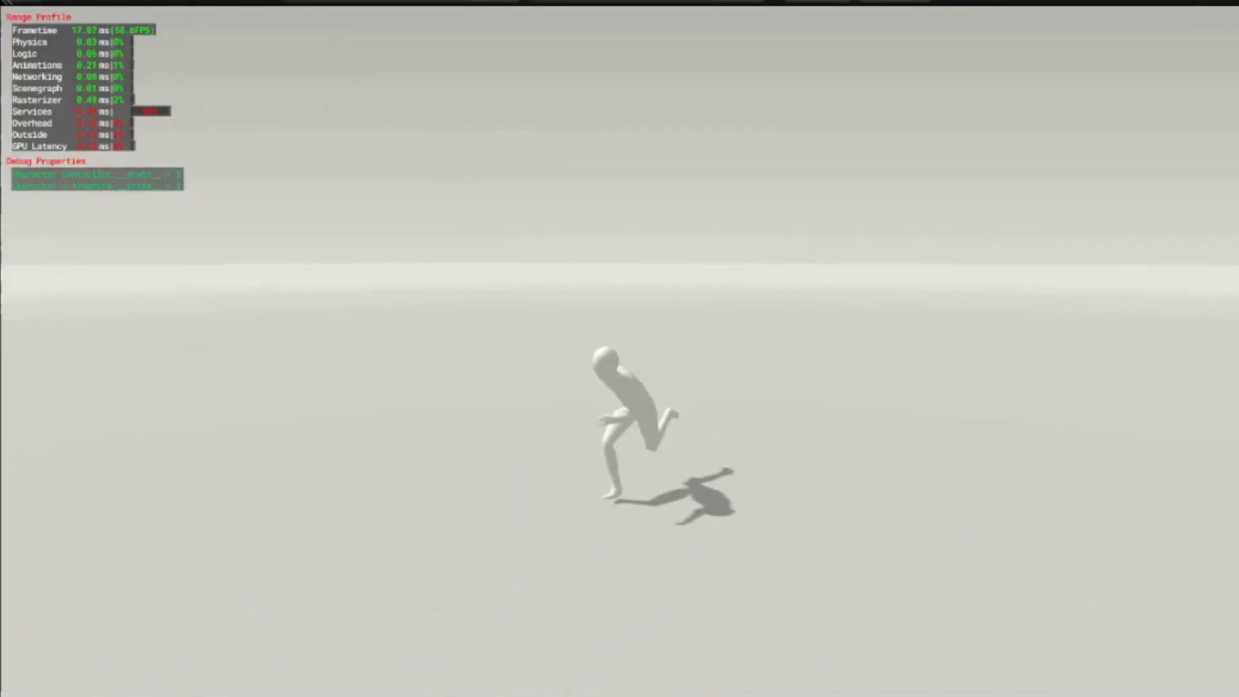
- Run the game and move the character to check its running animation in different directions
key("Escape")
key("p")
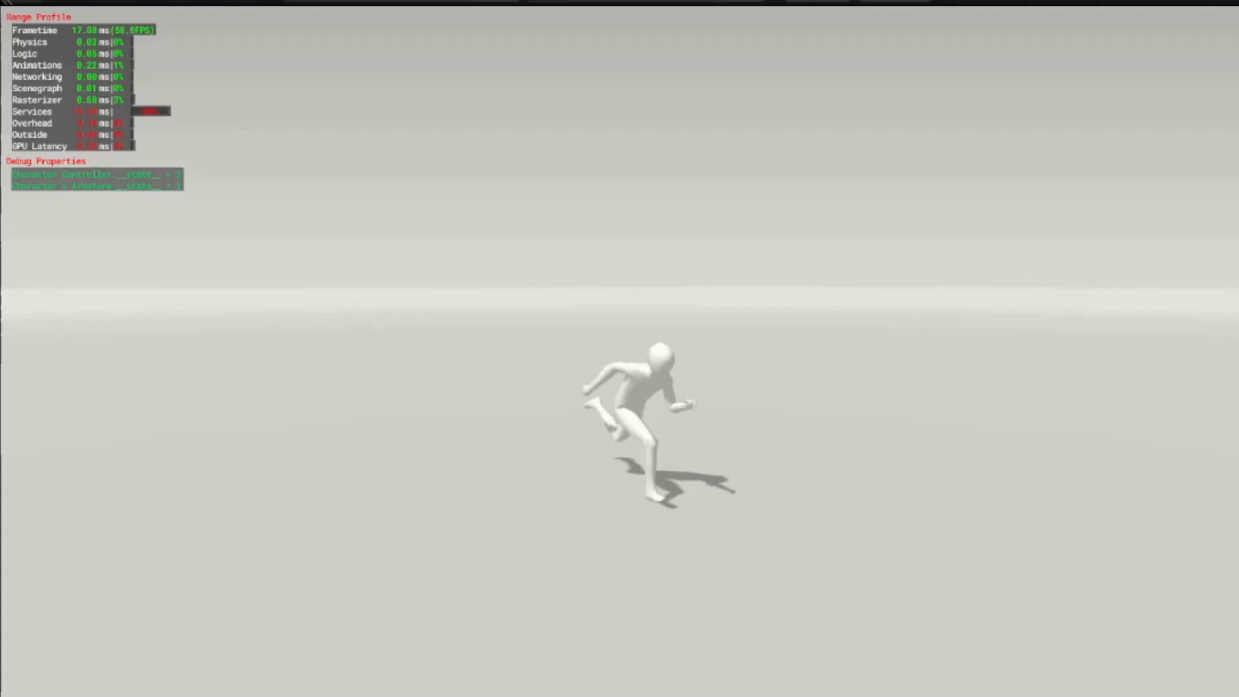
key("Escape")
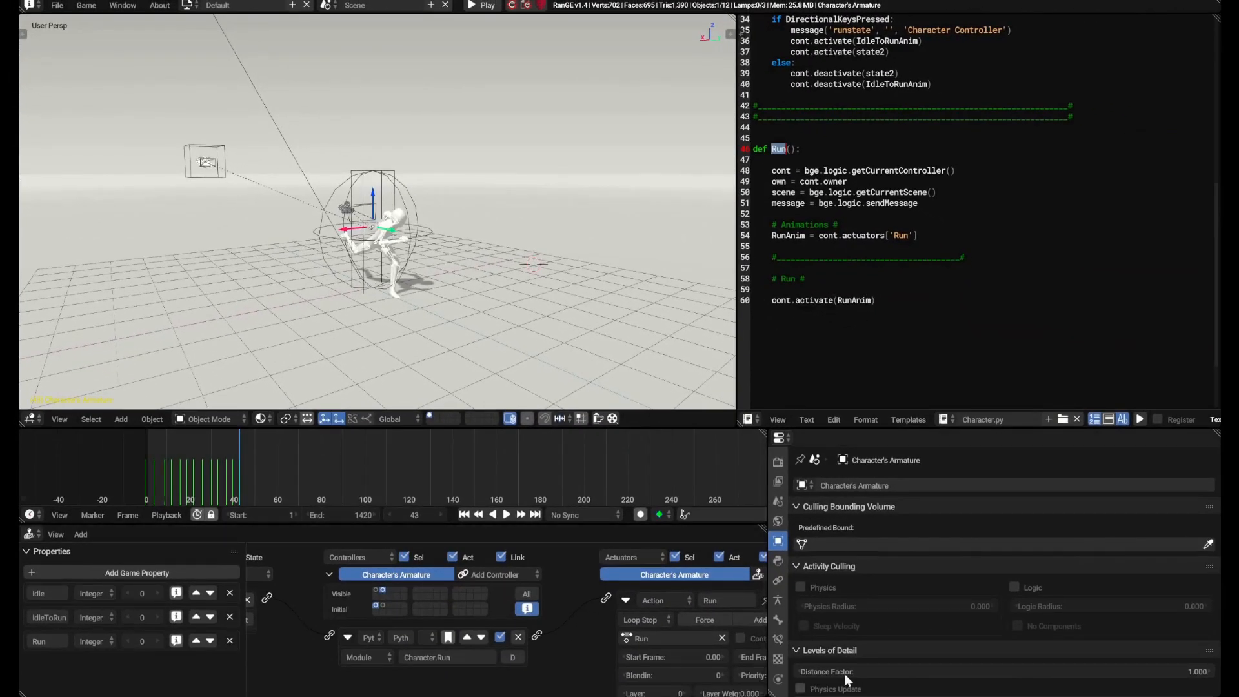
key("p")
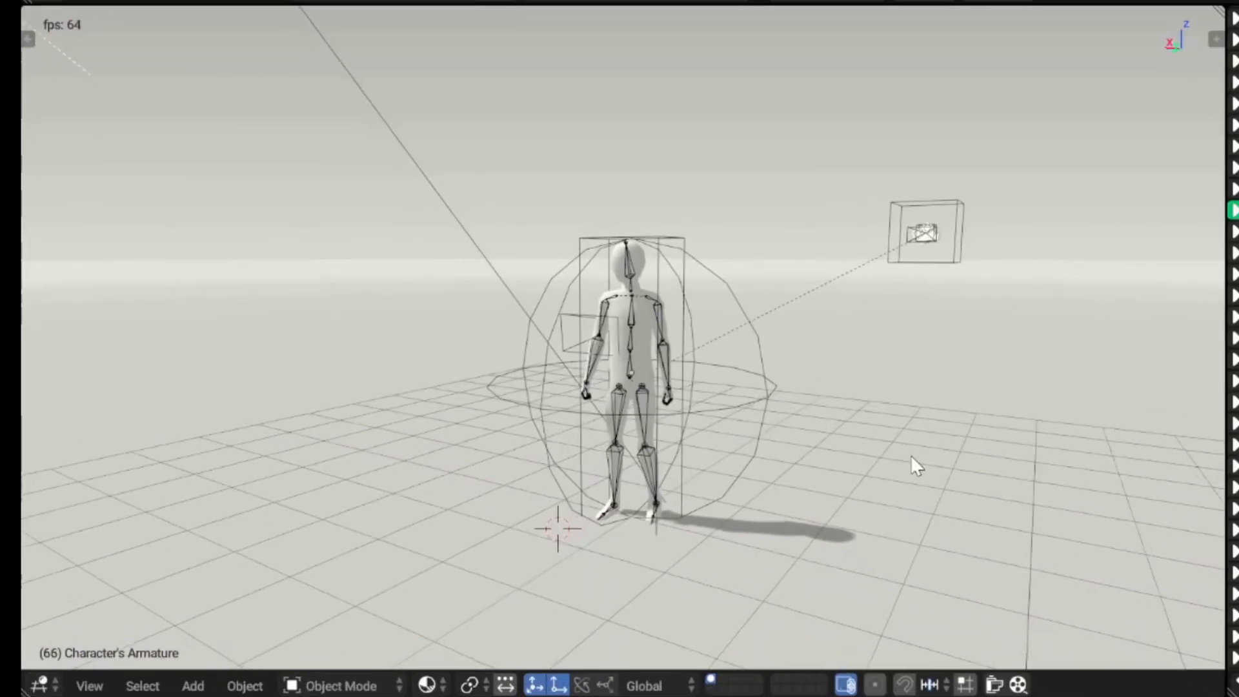
key("Escape")
- Play the animation in the viewport, try moving the armature and the Character Controller, and run the game to check both objects' states
key("alt+a")
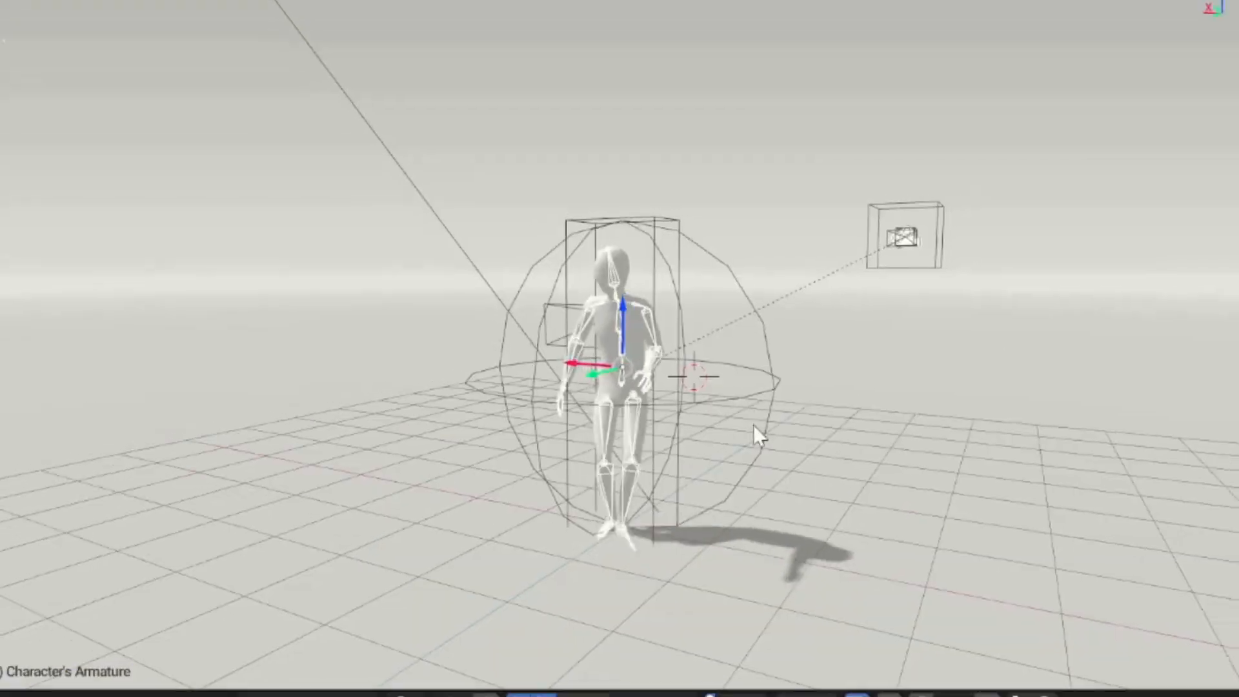
key("g")
right_click(443, 239)
right_click(685, 289)
key("g")
right_click(703, 289)
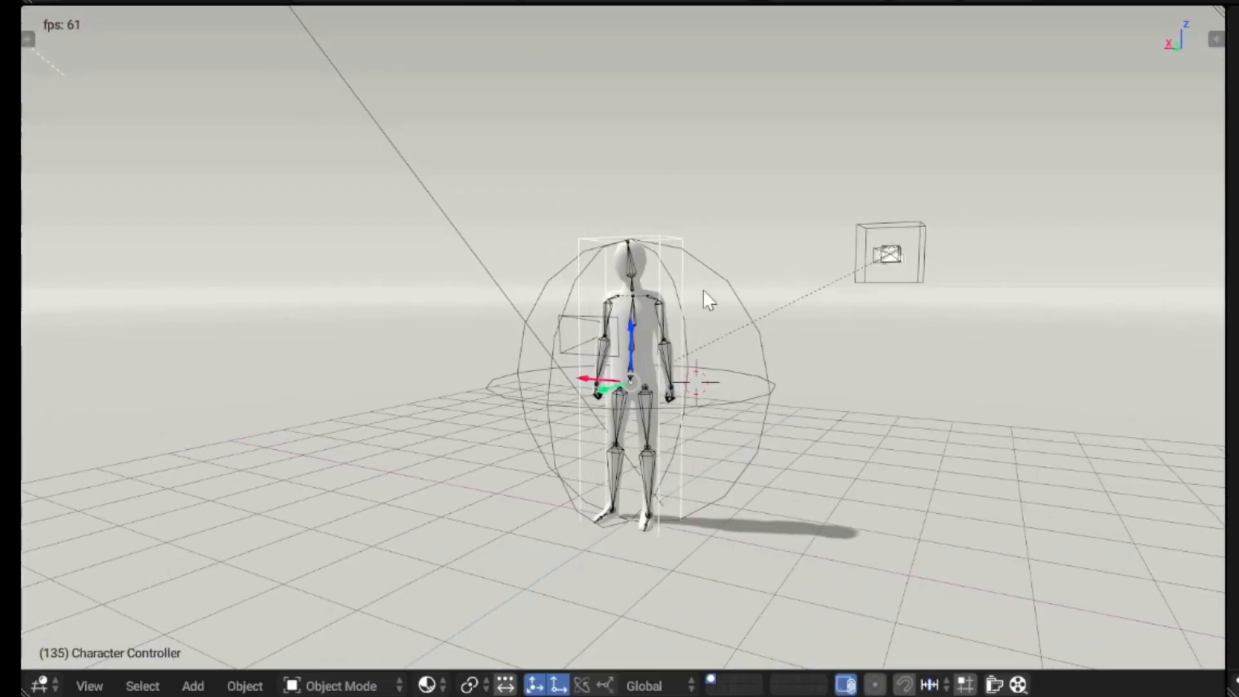
key("alt+a")
key("p")
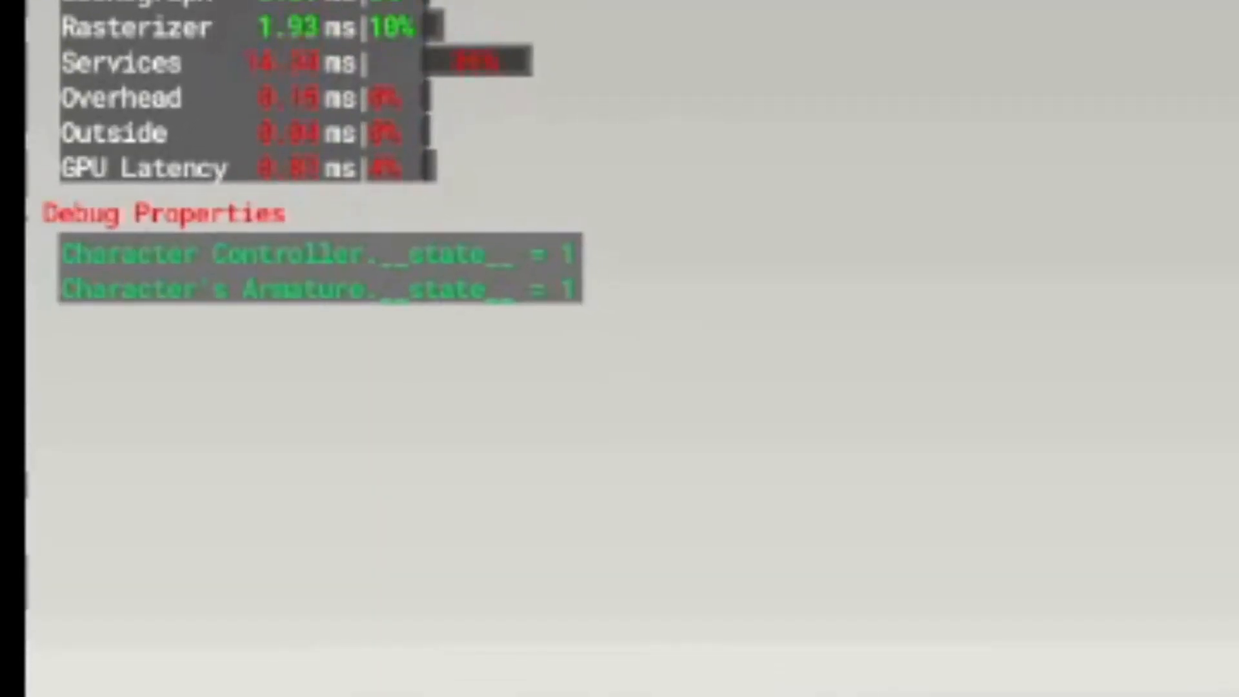
key("Escape")
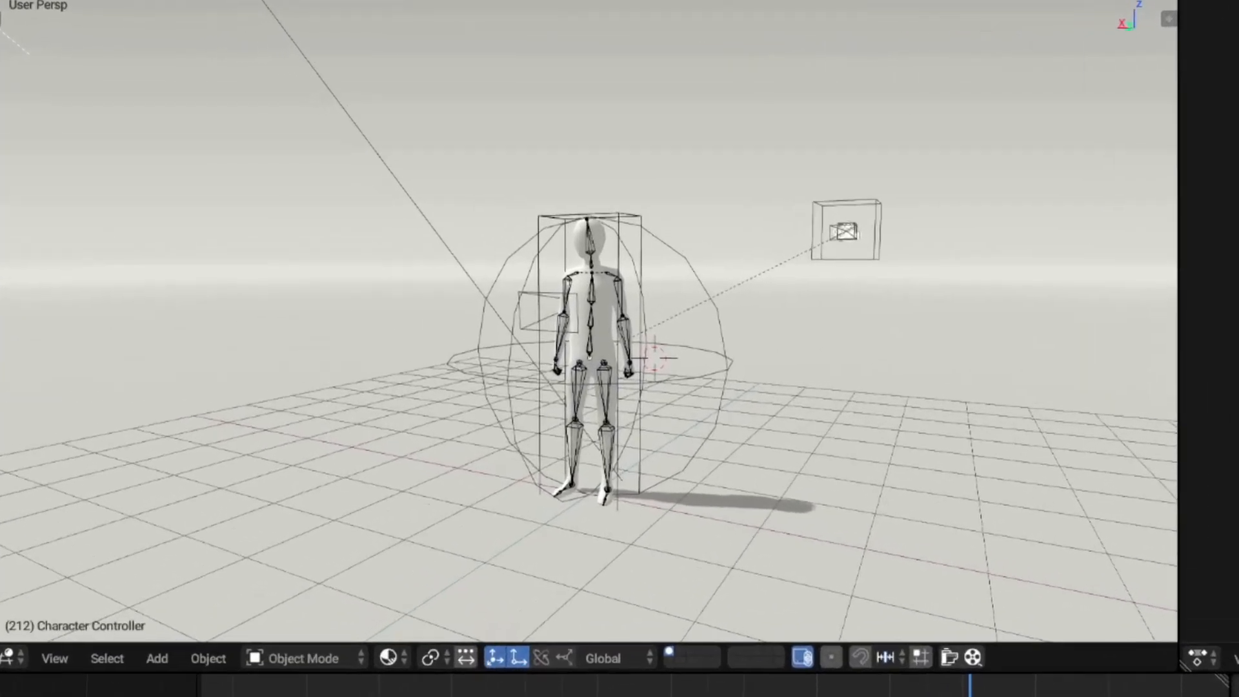
- Select the character's armature and turn off the state filter for its sensors
right_click(379, 194)
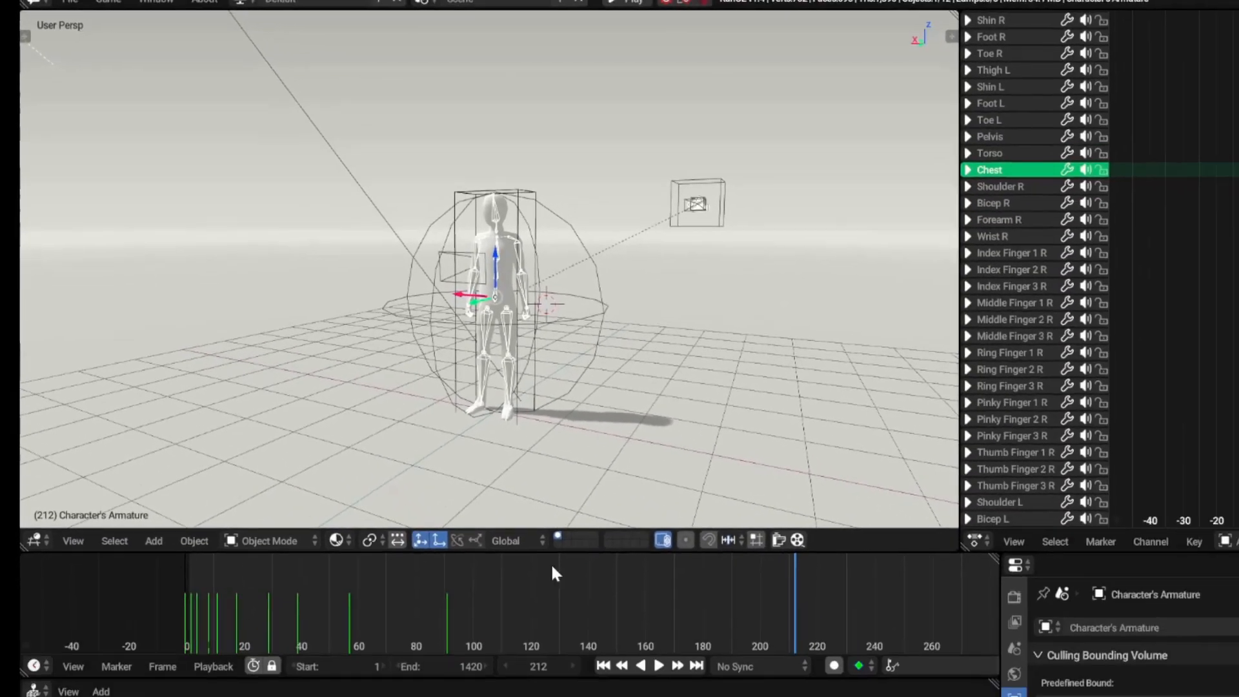
key("ctrl+Up")
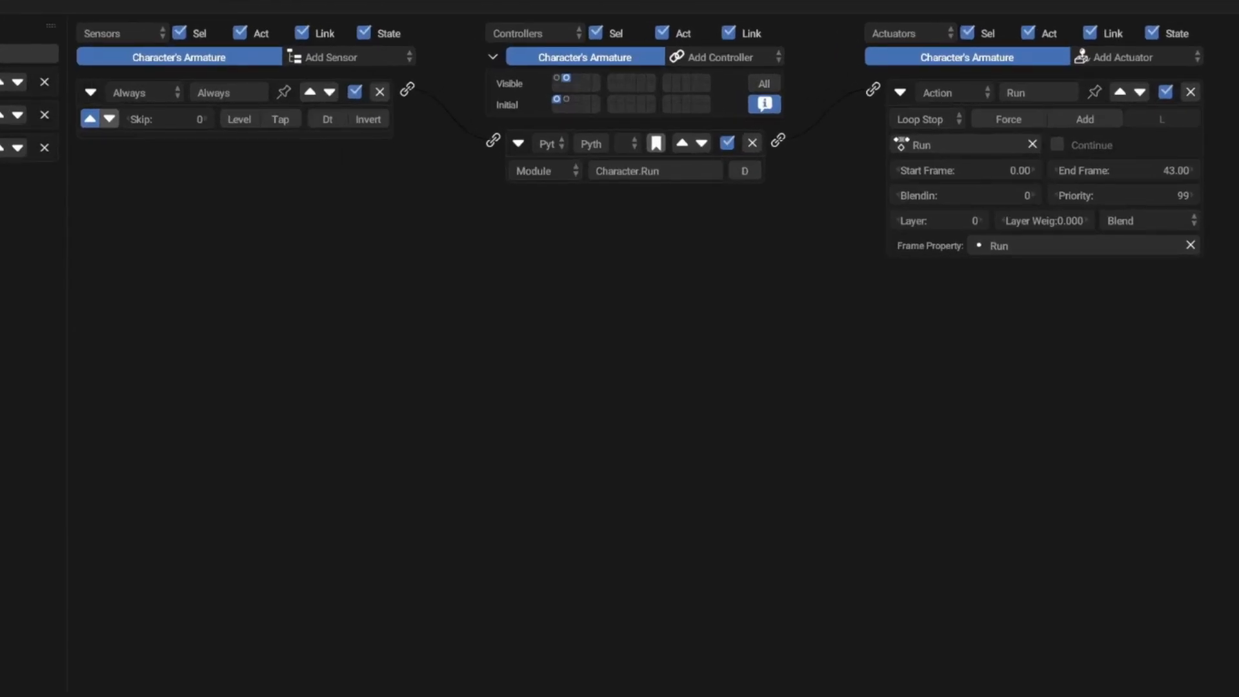
left_click(365, 34)
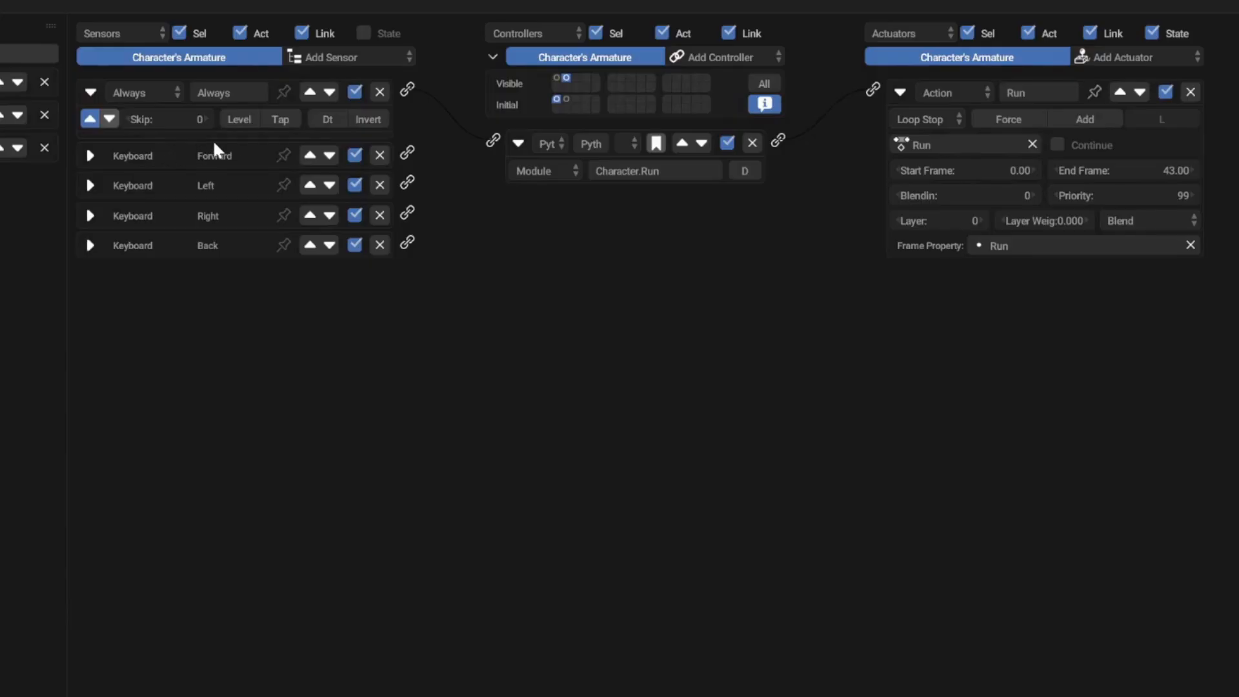
- Collapse the Run actuator and add a new Action actuator and a State actuator to the armature
left_click(900, 92)
left_click(1134, 57)
left_click(1131, 102)
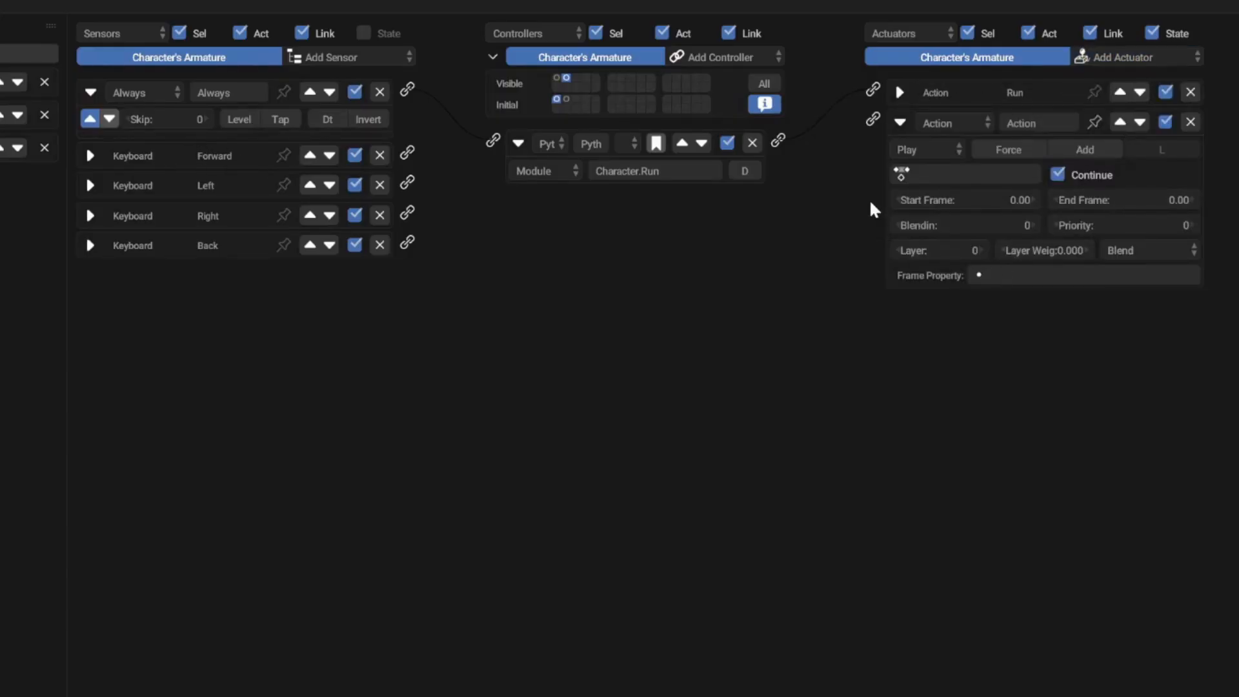
left_click(1089, 57)
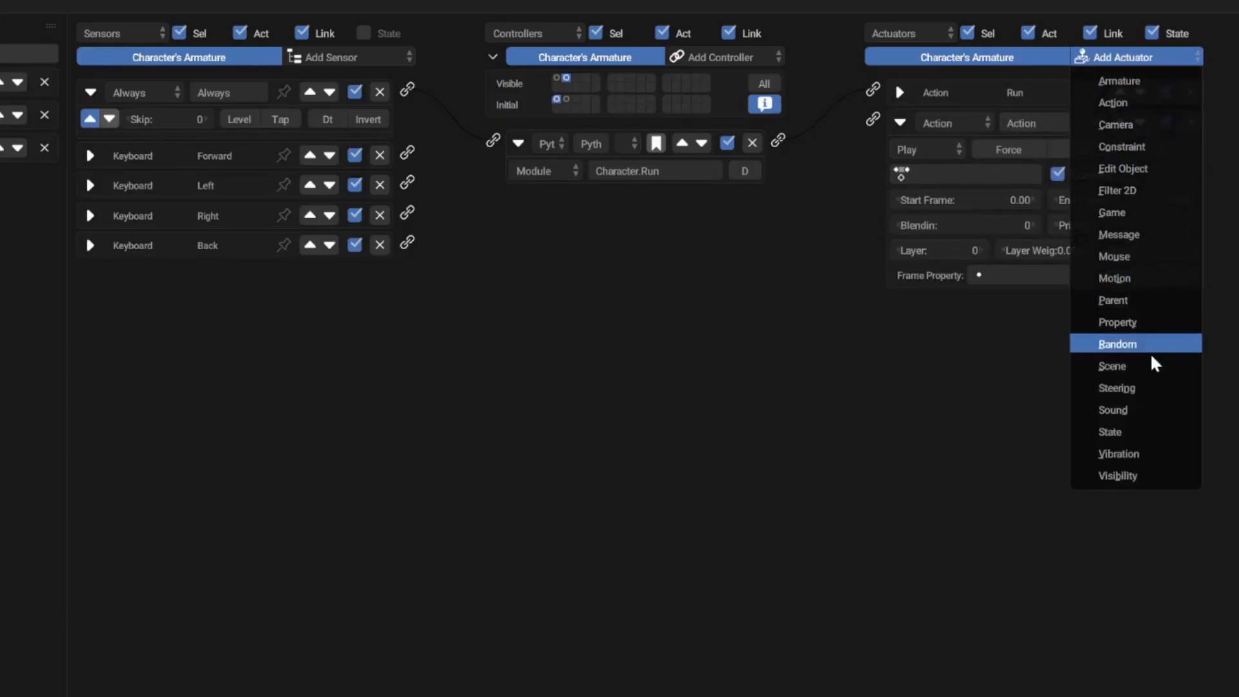
left_click(1156, 428)
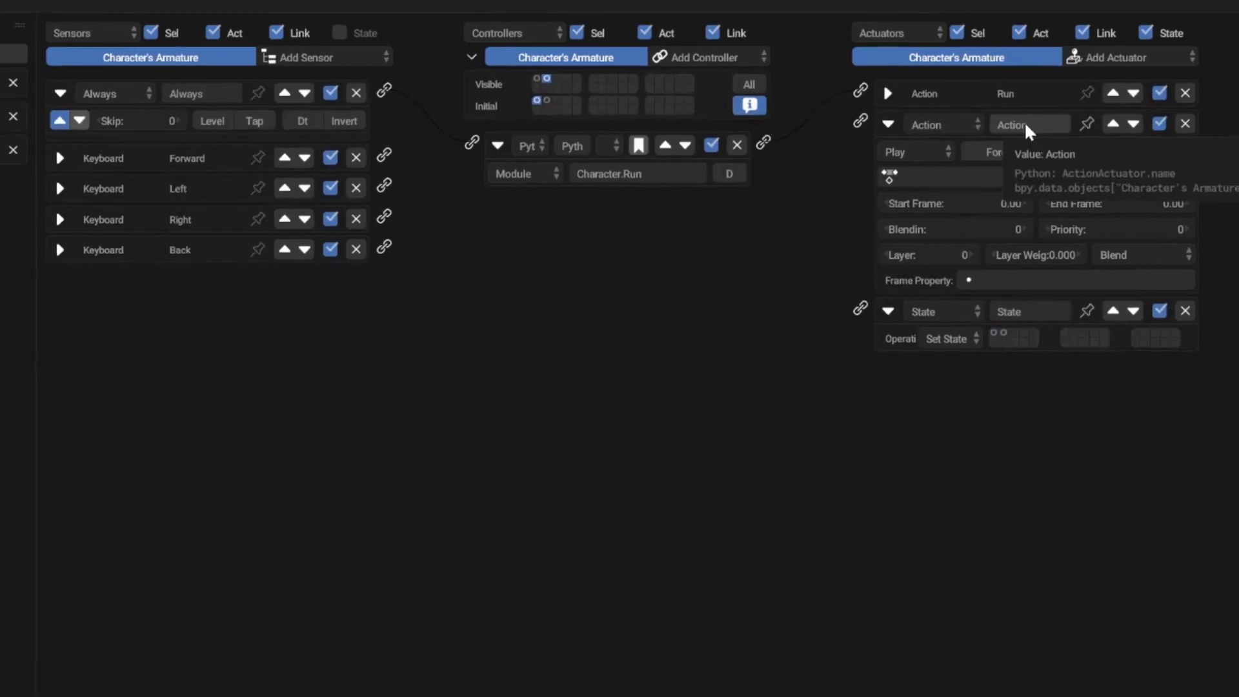
- Name the new Action actuator RunToIdle, assign the RunToIdle action with end frame 91, and disable Continue
left_click(1035, 121)
type("RunToIdle")
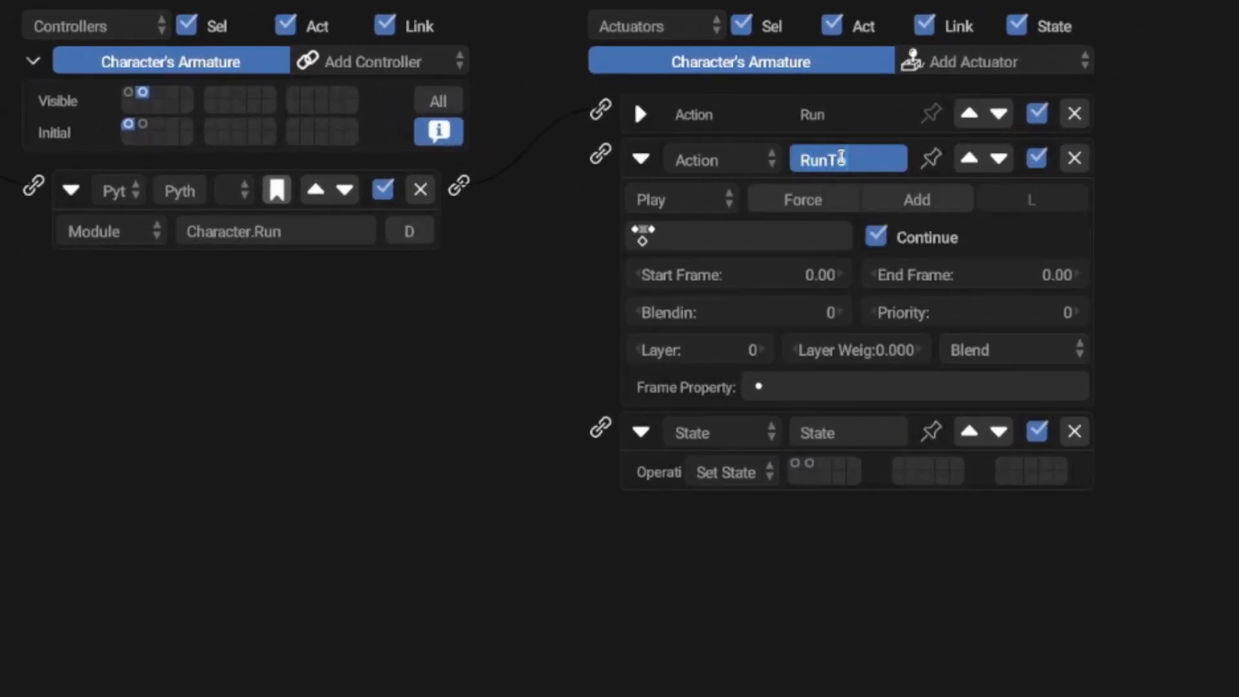
key("Return")
left_click(750, 235)
left_click(765, 547)
left_click(878, 238)
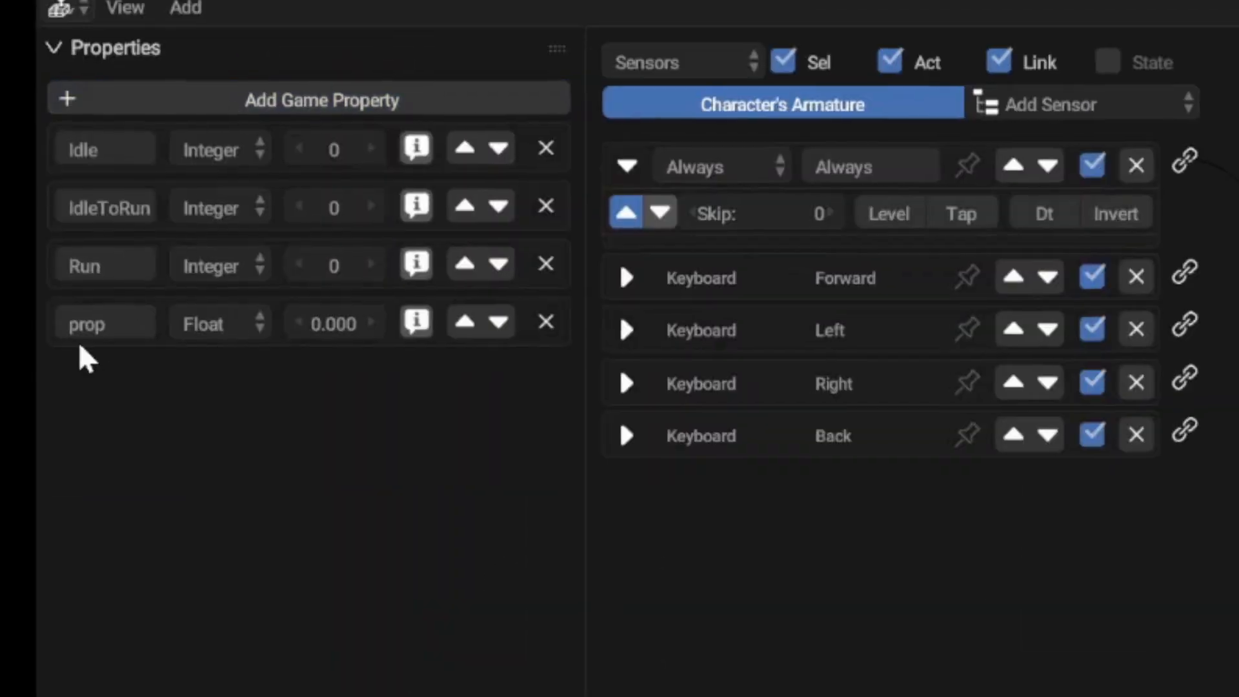
- Name the new game property RunToIdle, use it as the RunToIdle actuator's frame property, and link that actuator to the Python controller
left_click(109, 326)
type("RunToIdl..")
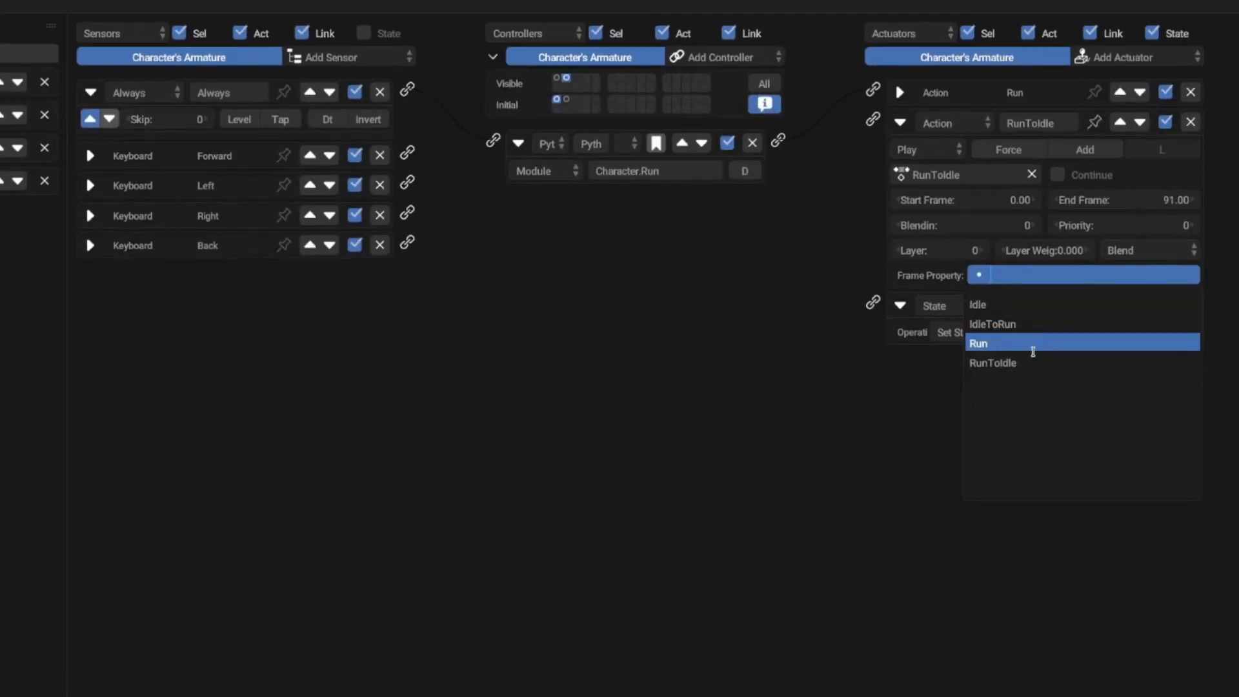
left_click(1026, 362)
left_click_drag(875, 122, 779, 140)
left_click(900, 122)
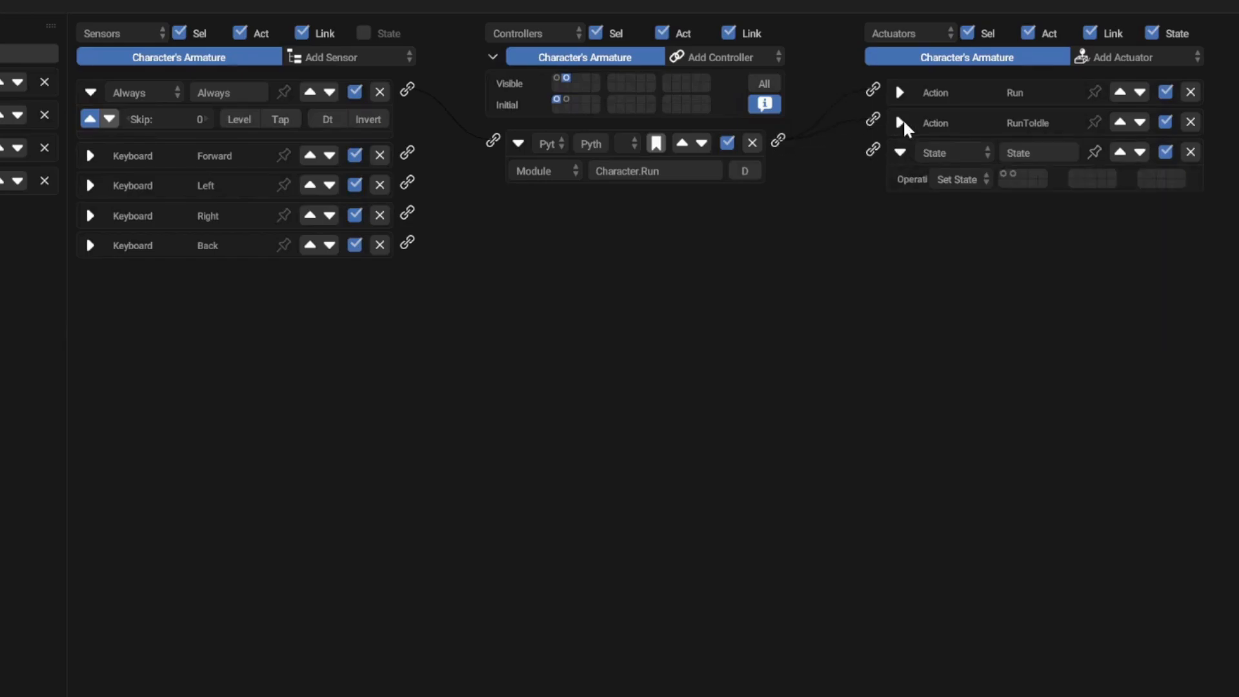
- Set the armature's State actuator to state 1, name it (1) Idle State, and link it to the Python controller
left_click(1004, 174)
left_click(1035, 154)
key("BackSpace")
type("(1)")
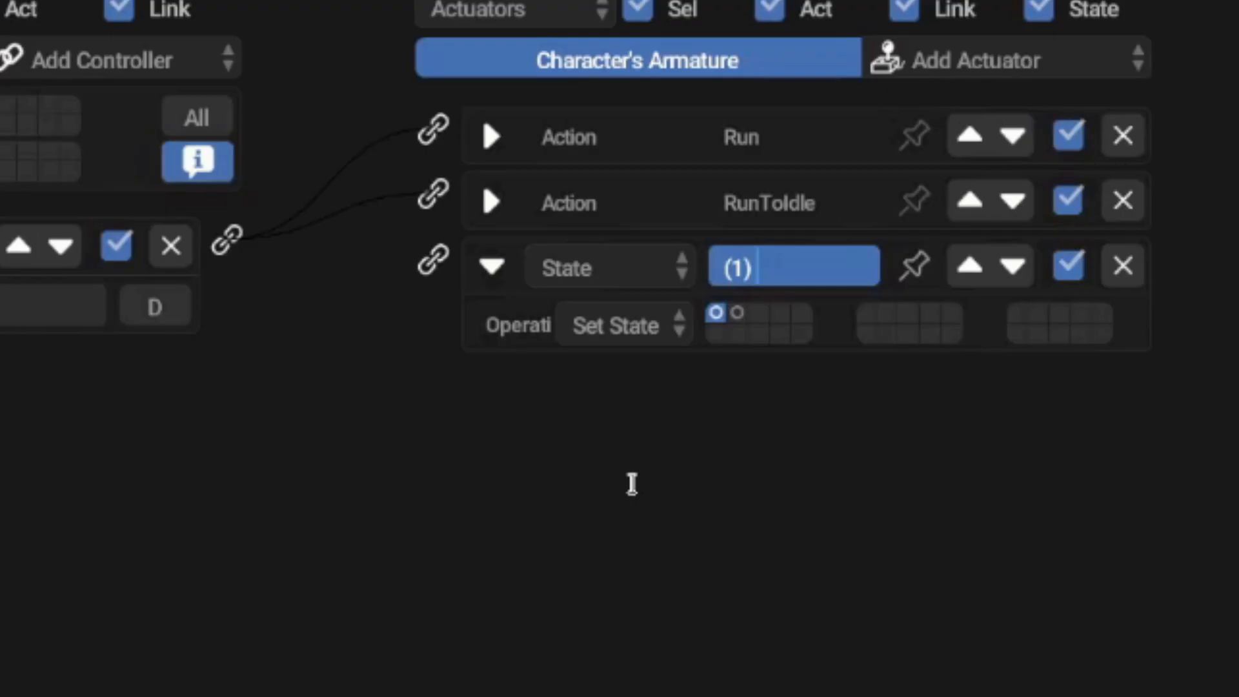
type(" Idle State")
key("Return")
left_click_drag(433, 259, 229, 251)
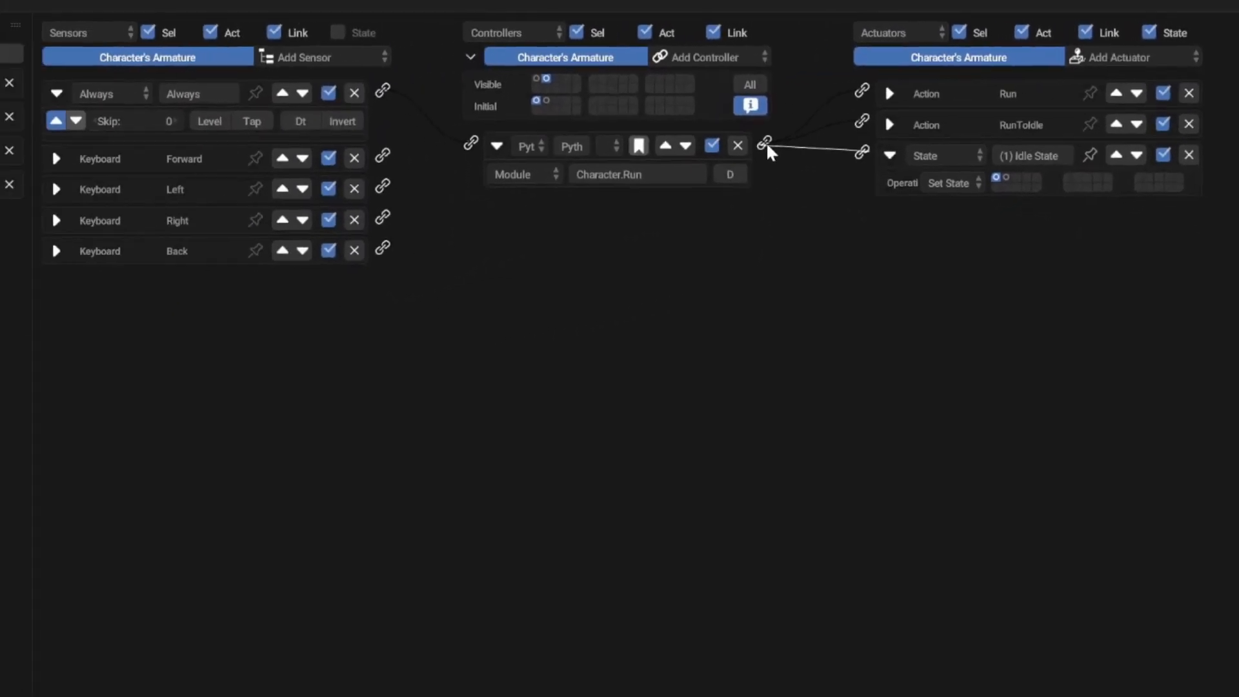
left_click_drag(775, 139, 780, 140)
- Link the Forward, Left, Right and Back keyboard sensors to the Character.Run Python controller and restore the full editor layout
left_click_drag(408, 153, 495, 140)
left_click_drag(495, 140, 408, 184)
left_click_drag(408, 212, 407, 243)
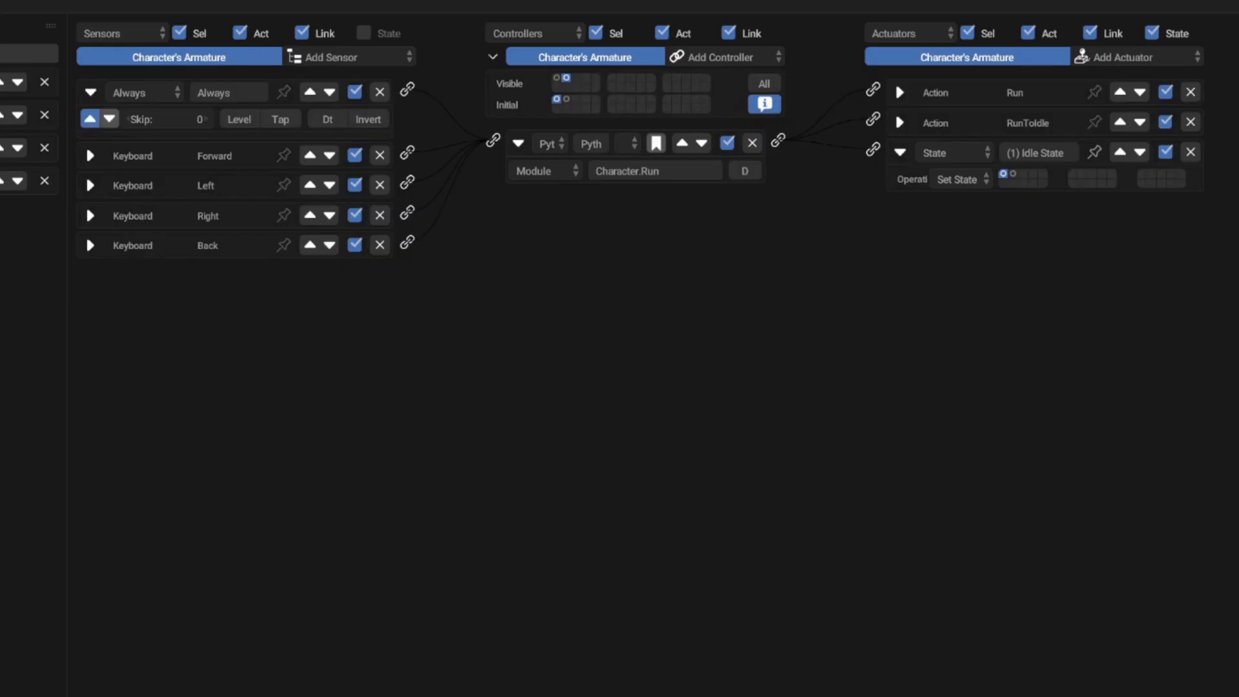
key("ctrl+space")
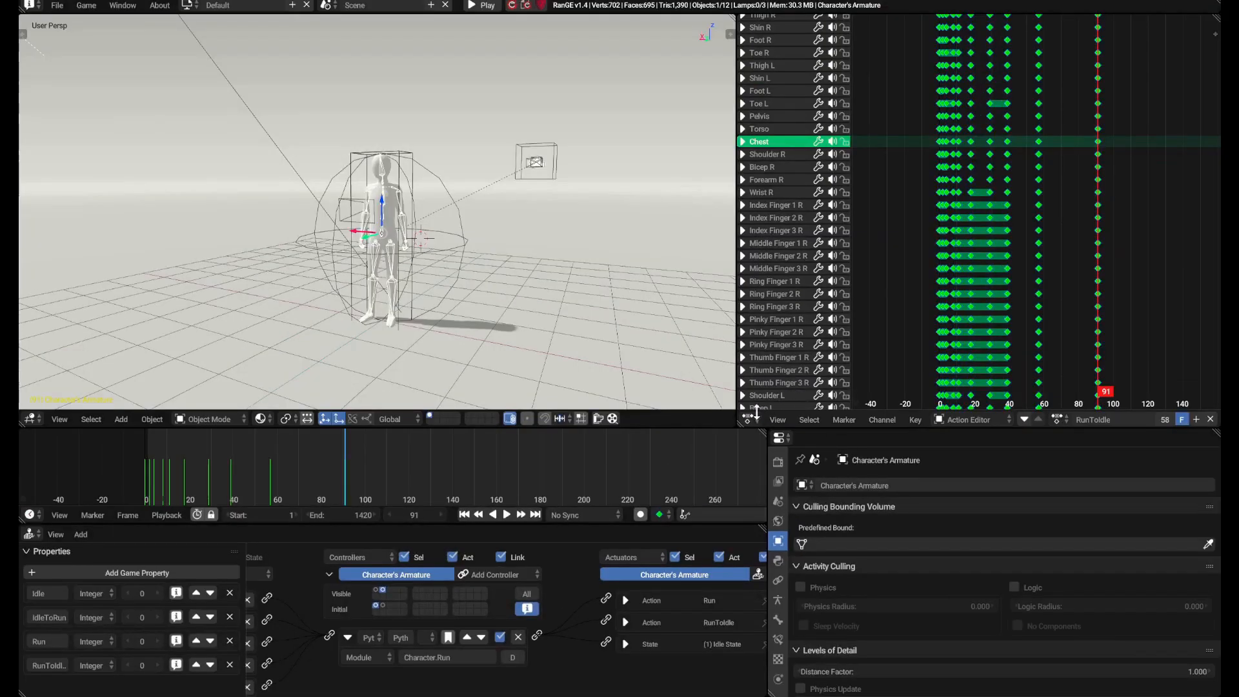
- Open the script in place of the Action Editor; define the four direction sensors and RunToIdleAnim = cont.actuators['RunToIdle'] in the Run function
left_click(749, 420)
left_click(577, 341)
key("Return")
type("# Inputs #     Forward = cont.sensors['Forward']     Left = cont.sensors['Left']     Right = cont.sensors['Right']     Back = cont.sensors['Back']")
left_click(736, 486)
key("Return")
type("RunToIdleAnim = cont.actuators['RunToIdle']")
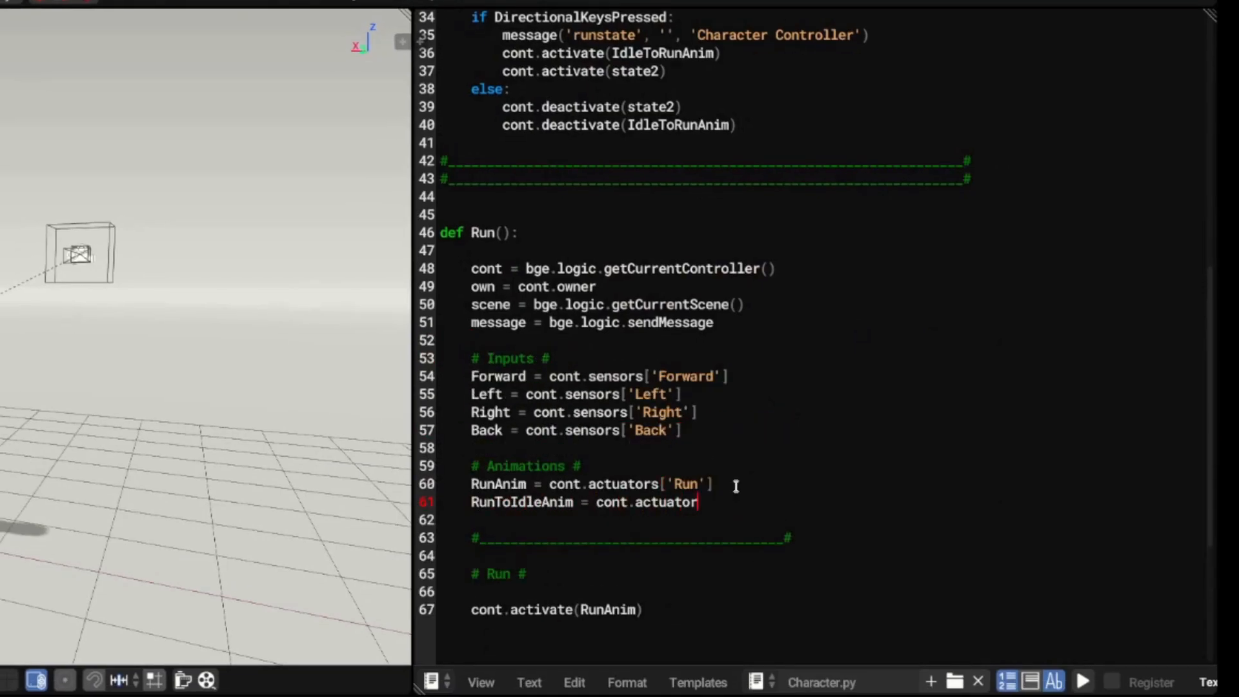
- Add a "# States #" section below the animations with state1 = cont.actuators['(1) Idle State']
left_click(835, 507)
key("Return")
key("Return")
type("# States #")
key("Return")
type("state1 = cont.actuators['(1) Idle State']")
- Add a "# Run System #" section copying the DirectionalKeysPressed definition, which combines the Forward, Left, Right and Back positive checks with or
scroll(836, 506, "up", 7)
scroll(835, 506, "up", 4)
left_click_drag(442, 450, 1197, 452)
scroll(504, 450, "down", 13)
left_click(486, 472)
key("Return")
type("# Run System #     DirectionalKeysPressed = Forward.positive or Left.positive or Right.positive or Back.positive")
key("Return")
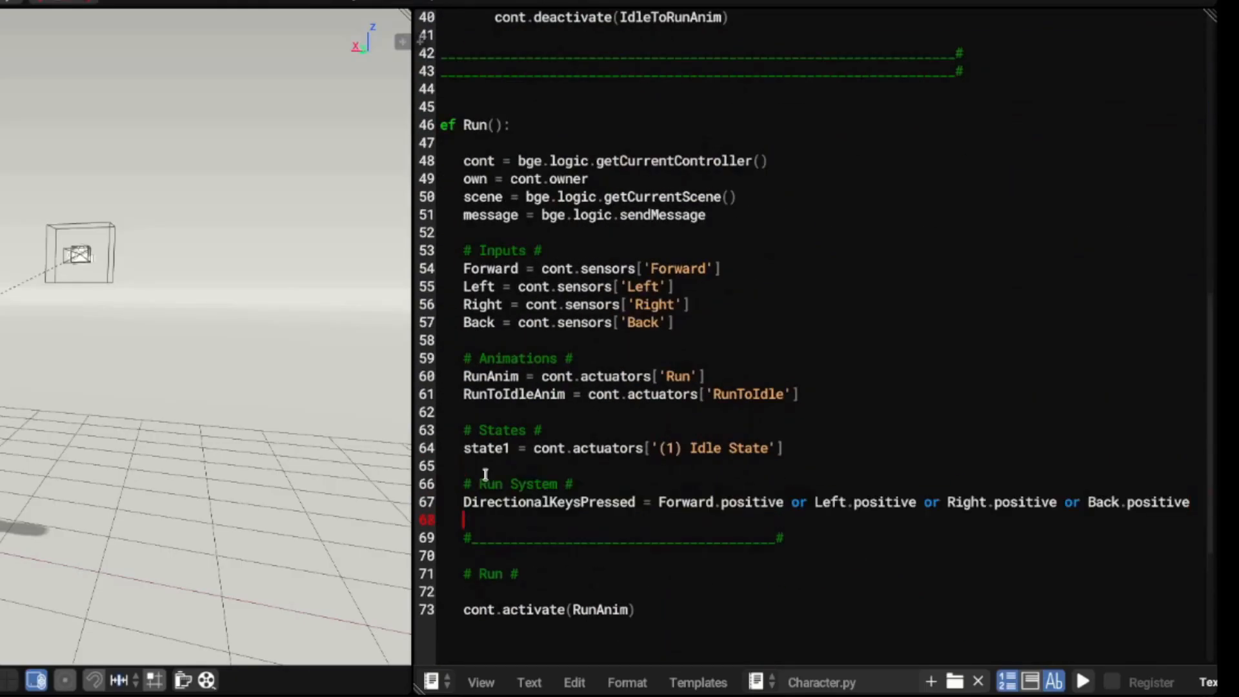
middle_click_drag(548, 474, 665, 463)
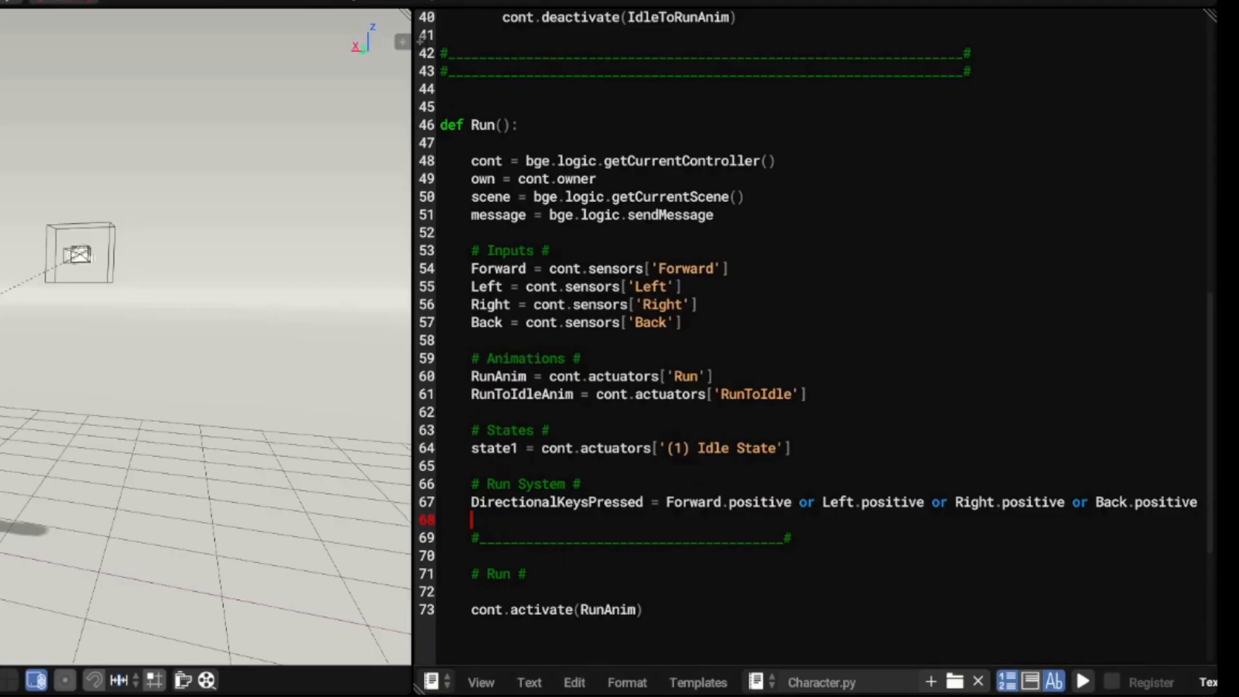
- Below cont.activate(RunAnim), add a separator and a "# Run To Idle #" section activating RunToIdleAnim and state1 if not DirectionalKeysPressed
type("#_________________________#")
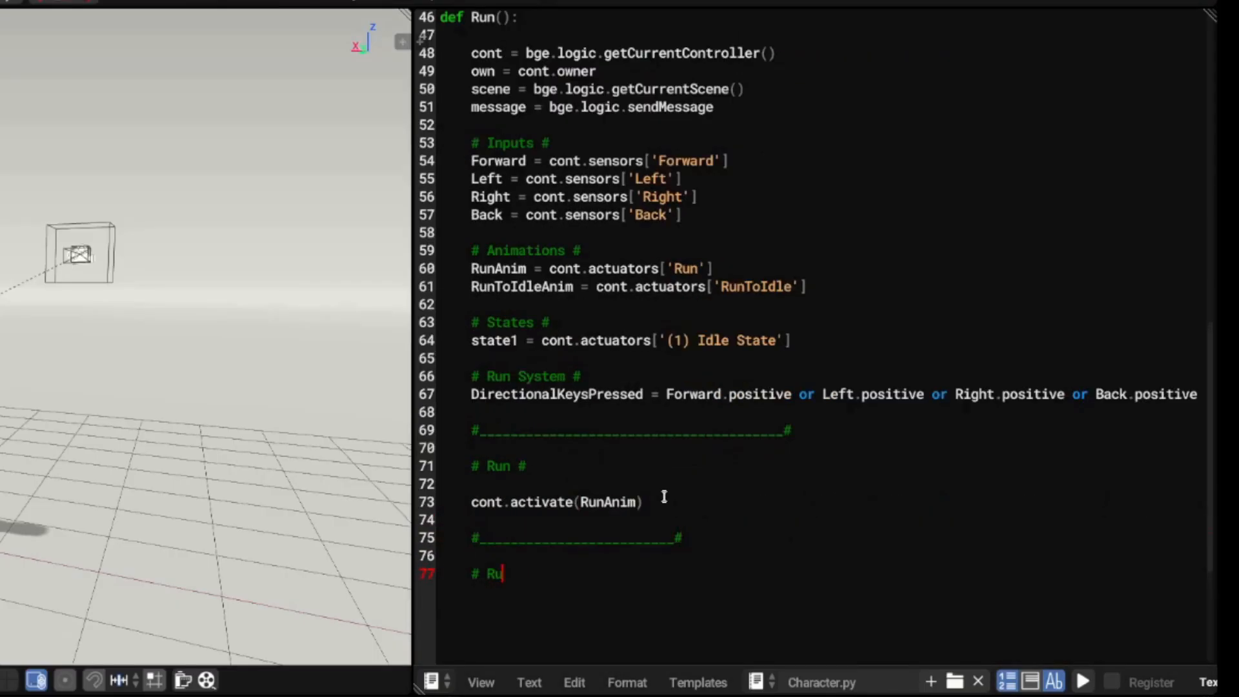
type("#")
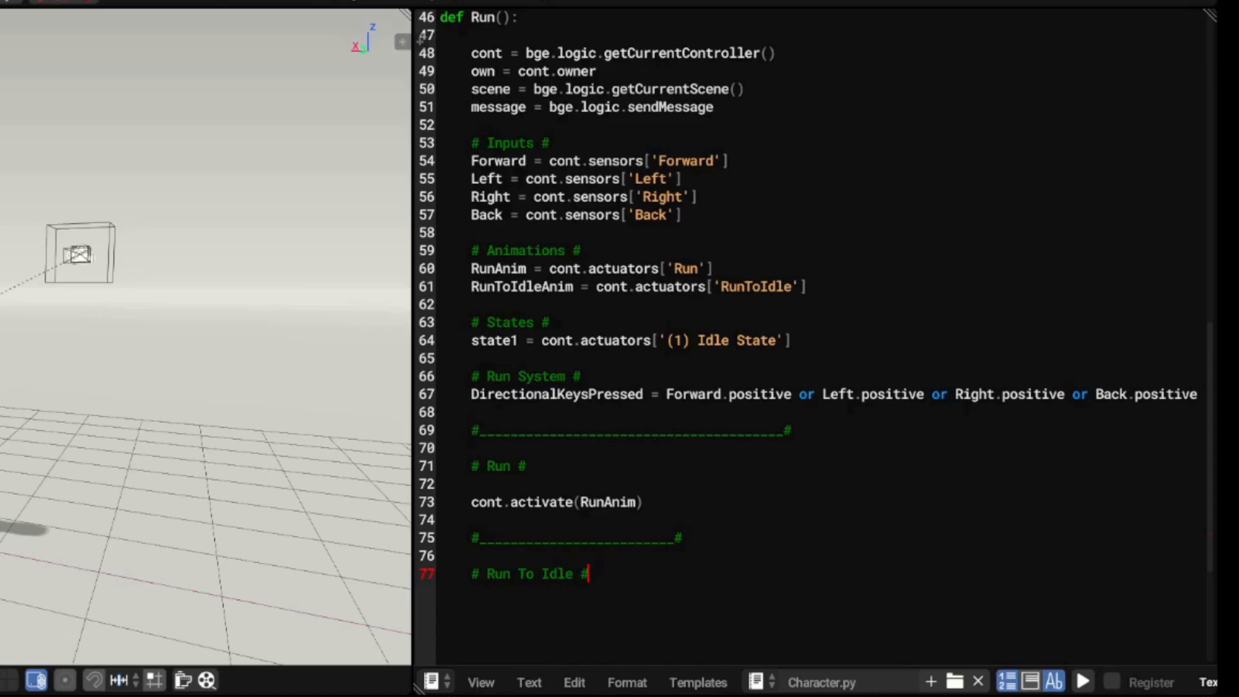
key("Return")
key("Return")
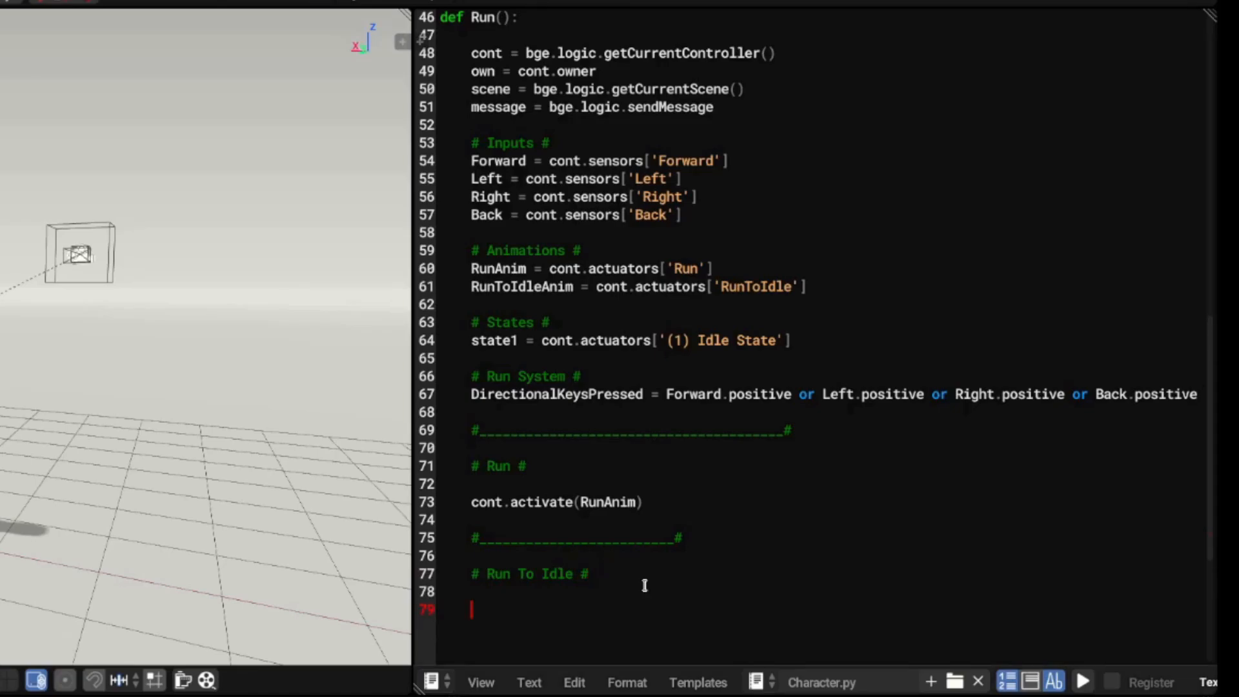
type("if not DirectionalKeysPressed:")
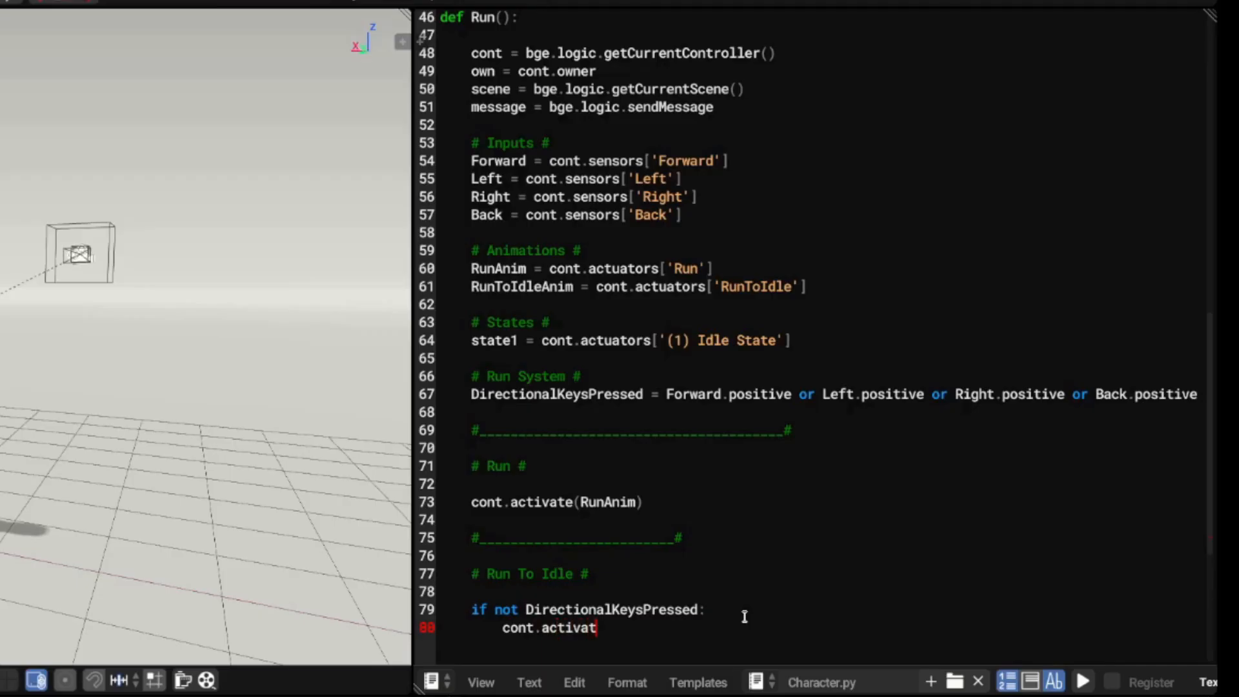
key("Return")
type("cont.activate(state1")
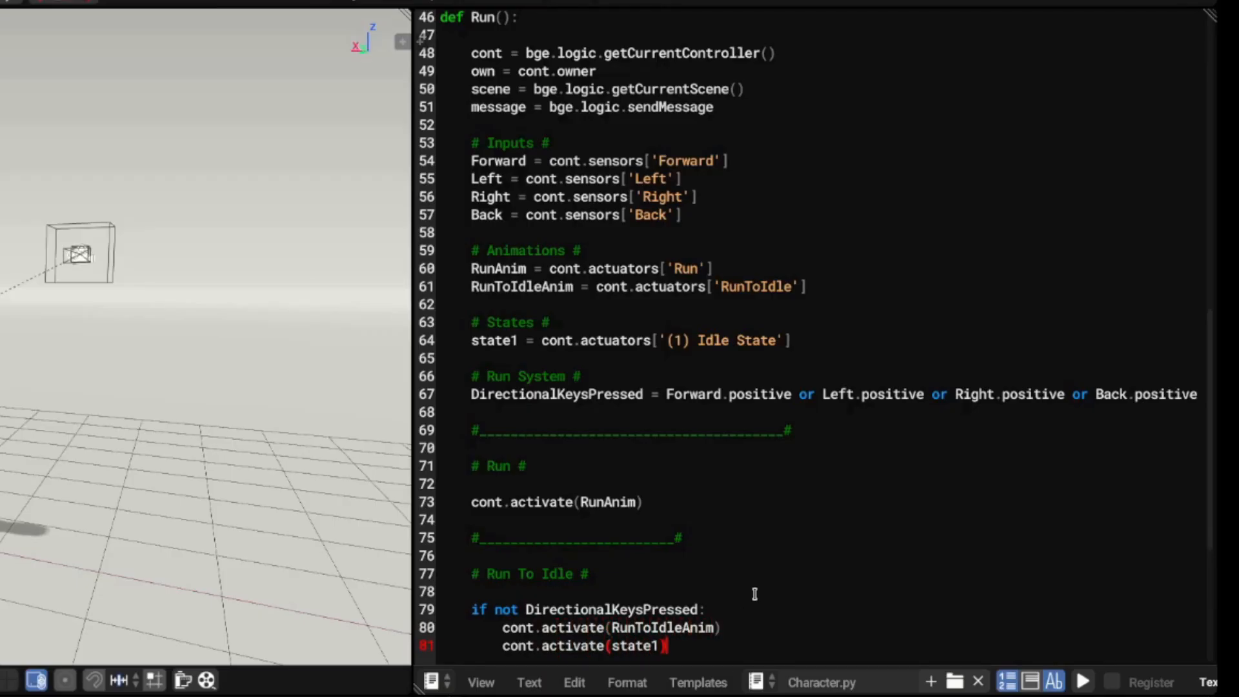
- Add an else branch to the Run To Idle condition that deactivates state1 and RunToIdleAnim
key("Return")
key("BackSpace")
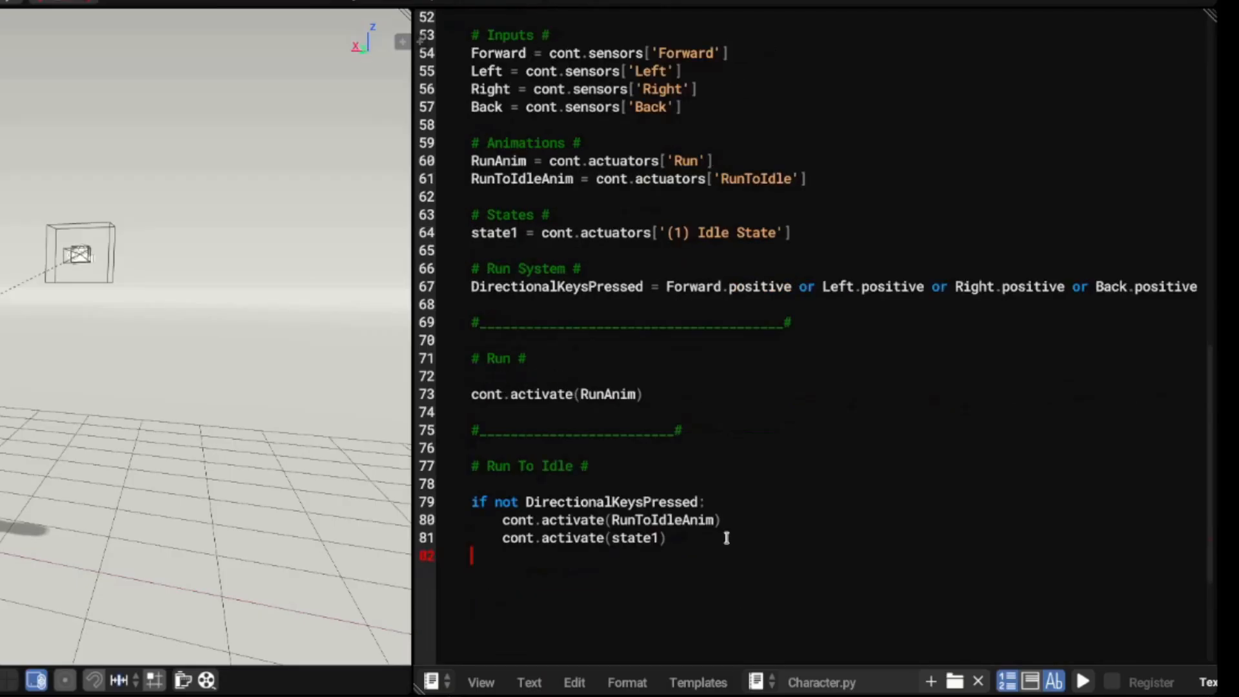
type("else:")
key("Return")
type("cont.deactivate(state1)")
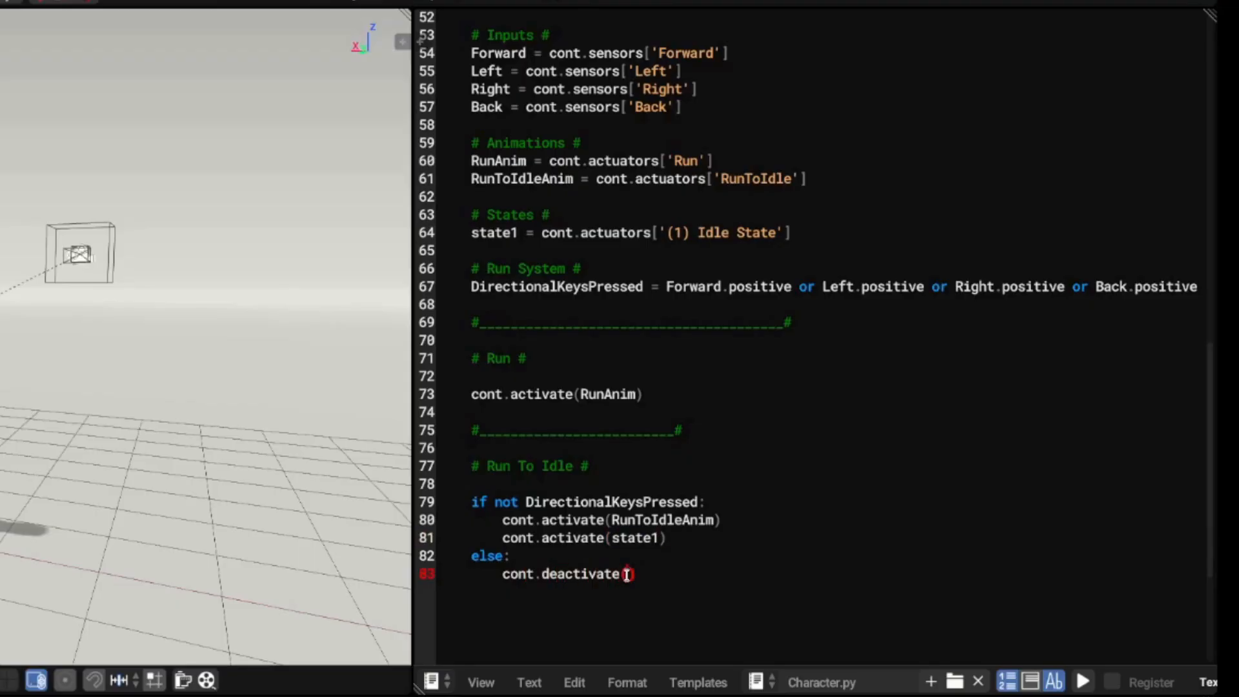
key("Return")
type("cont.deactivate(RunToIdleAnim")
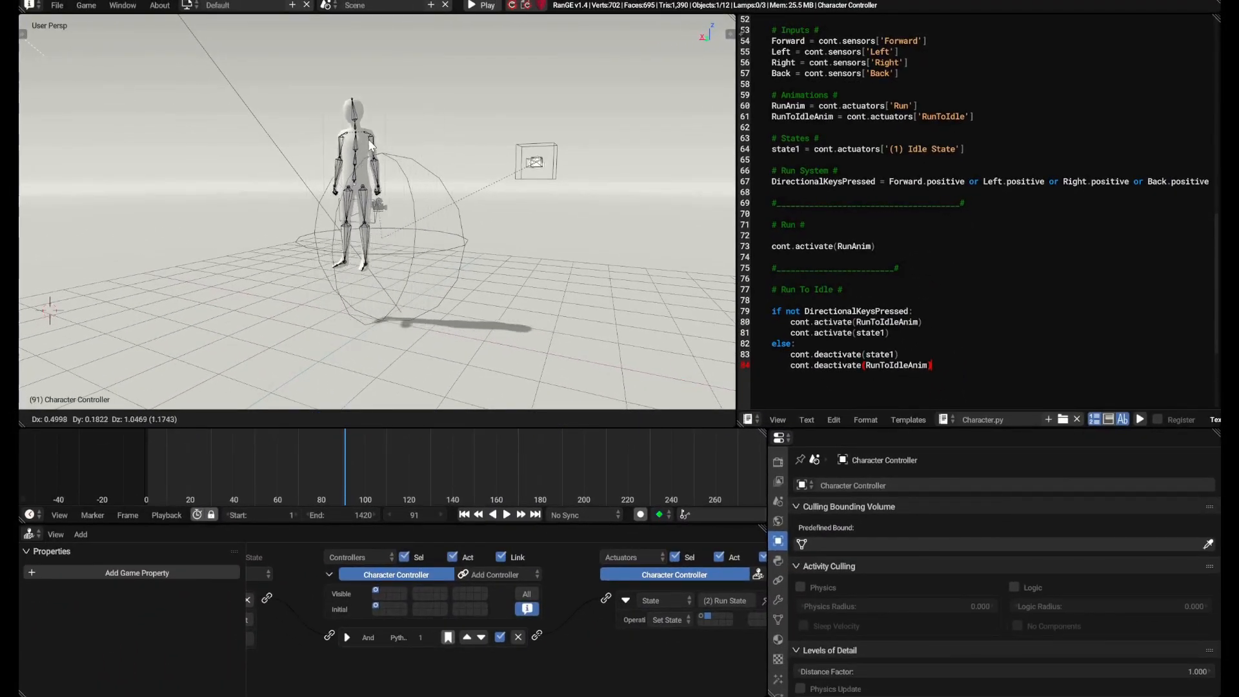
- Select the Character Controller and insert message('idlestate', '', 'Character Controller') directly under the if not DirectionalKeysPressed line
right_click(418, 185)
key("g")
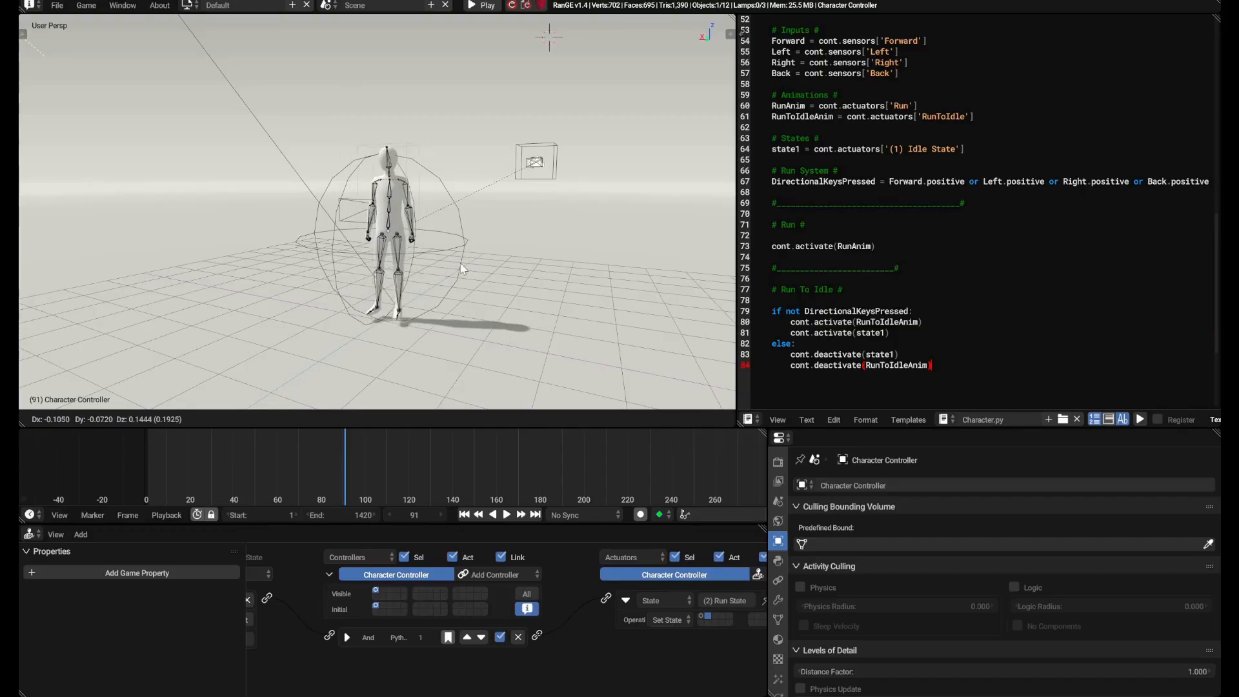
right_click(454, 260)
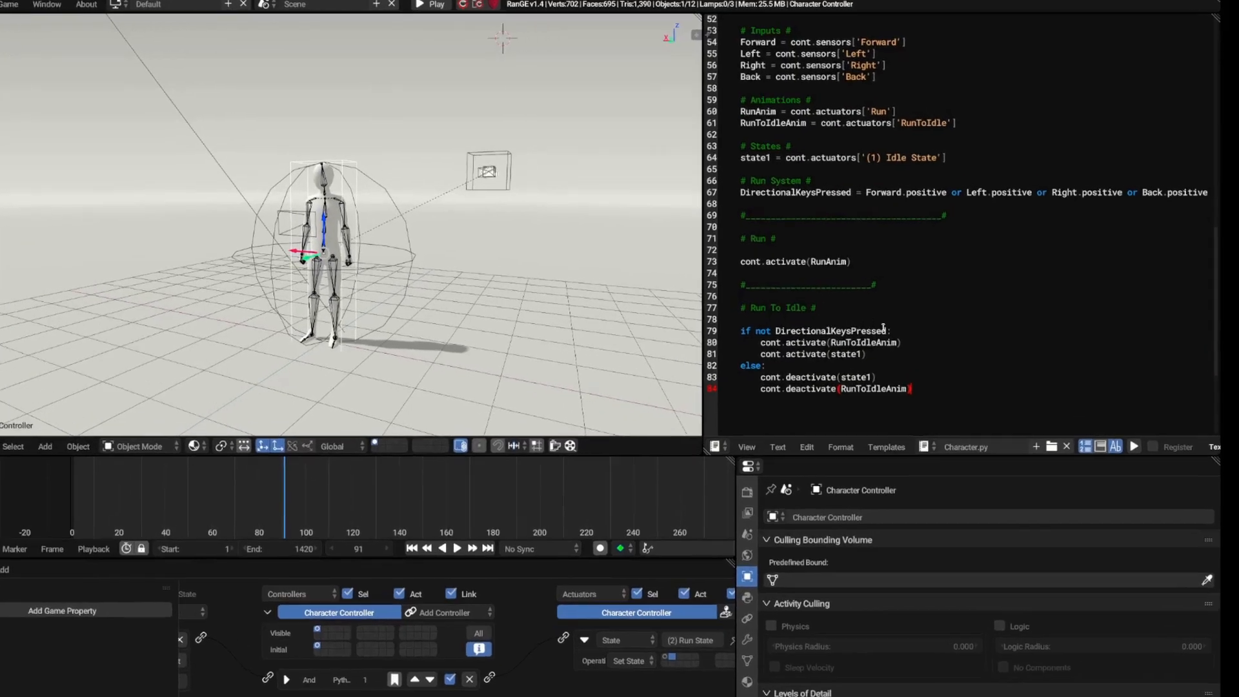
left_click(925, 311)
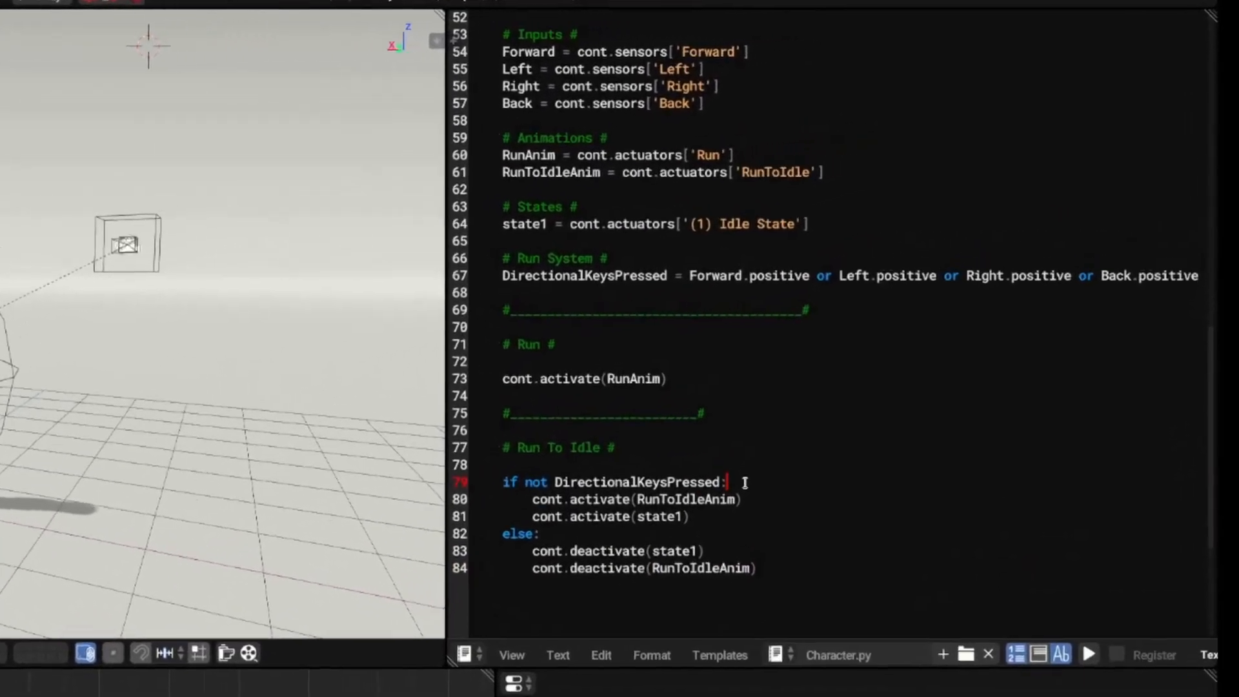
key("Return")
type("message('")
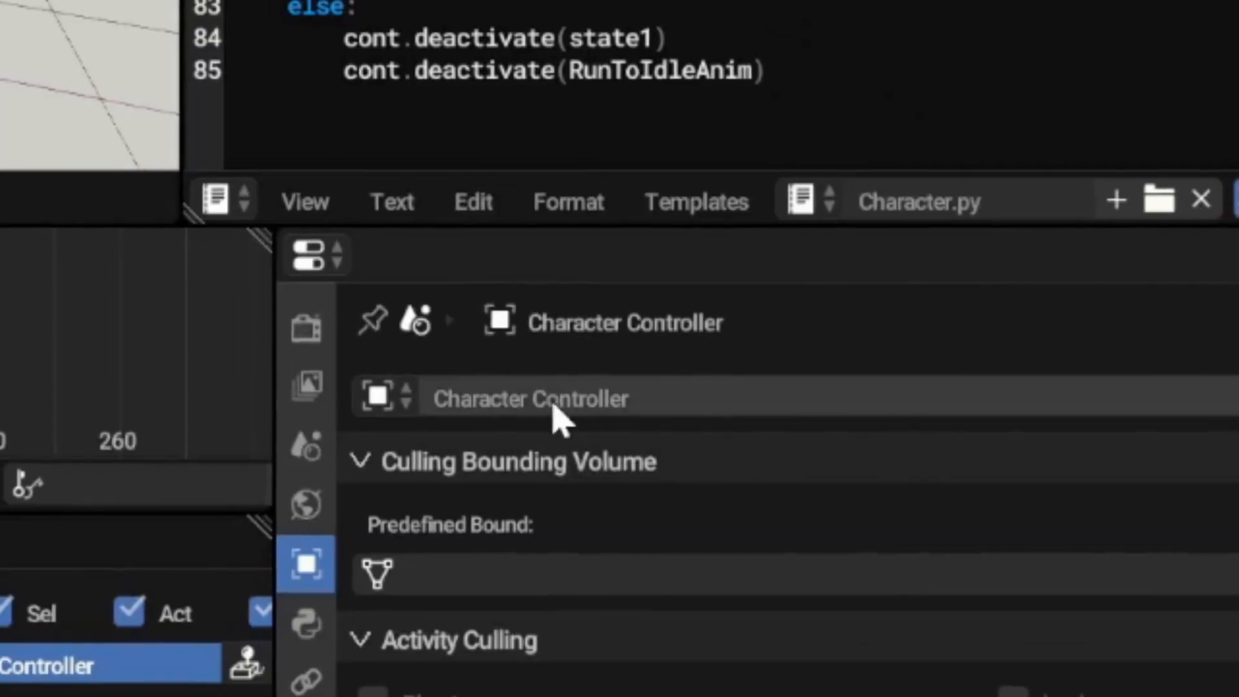
double_click(445, 399)
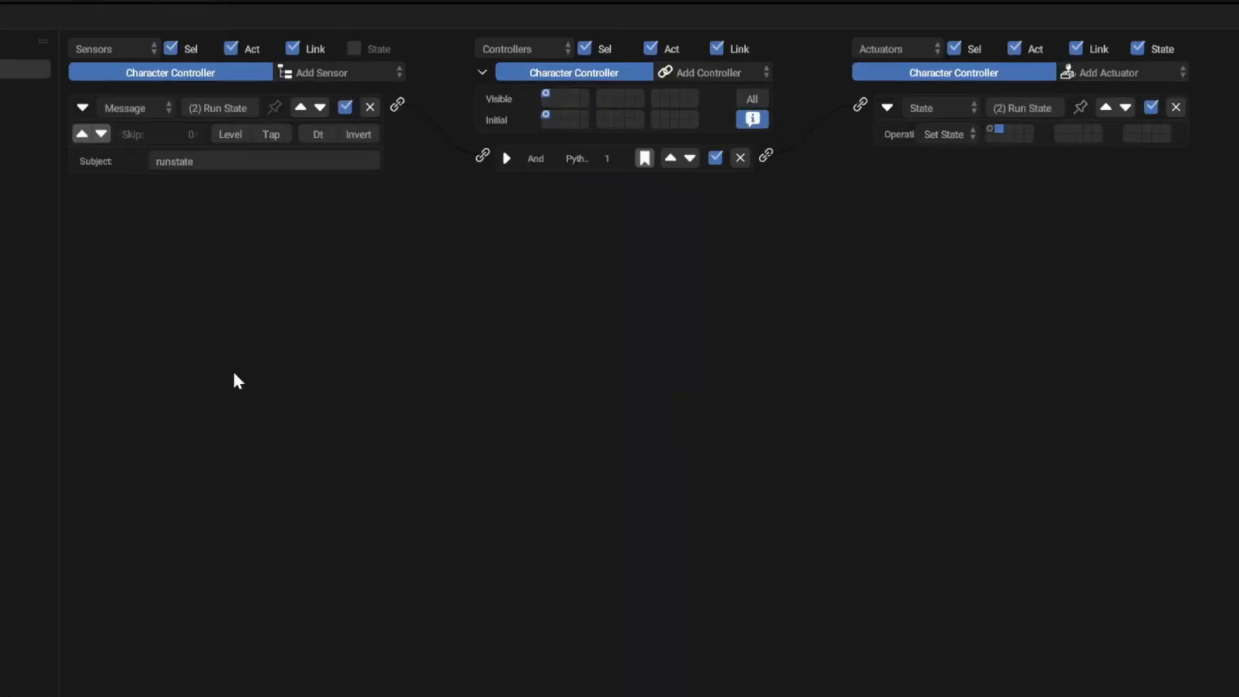
- In the Character Controller's second state, add a Message sensor with subject idlestate and name it (1) Idle State
left_click(556, 94)
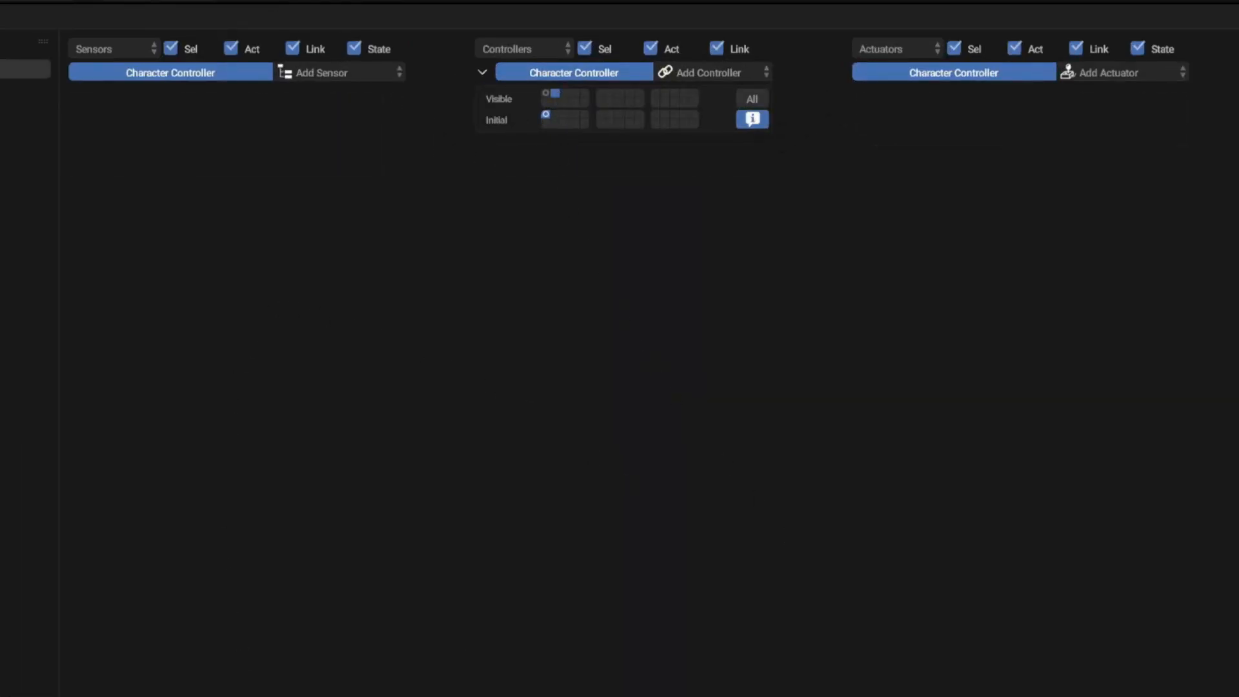
left_click(339, 72)
left_click(351, 247)
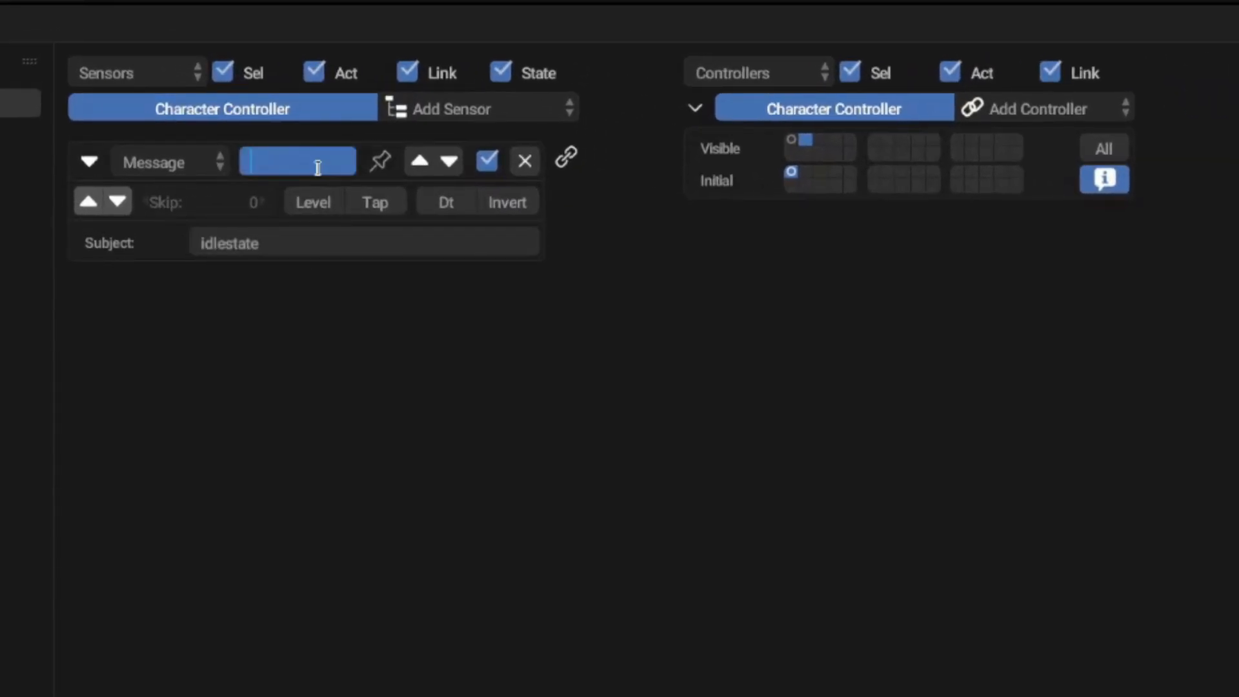
type("State")
key("Return")
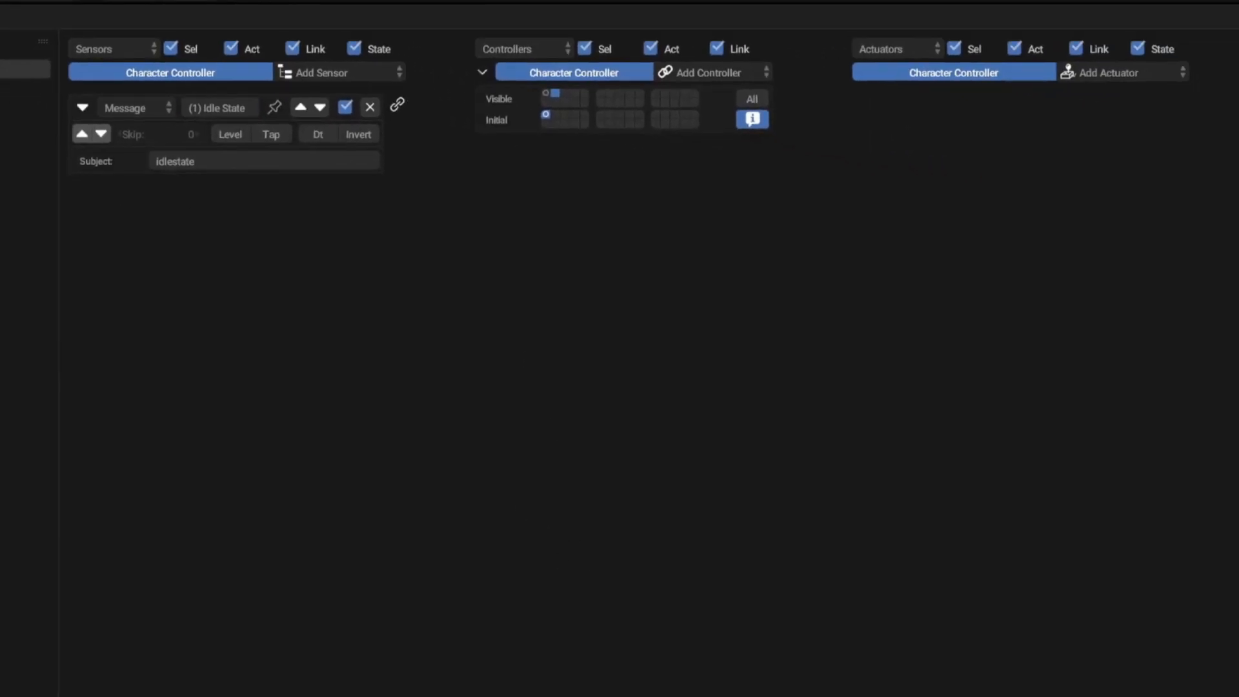
- Add a State actuator that sets state 1, name it (1) Idle State, and link the idlestate Message sensor to it
left_click(1109, 72)
left_click(1127, 402)
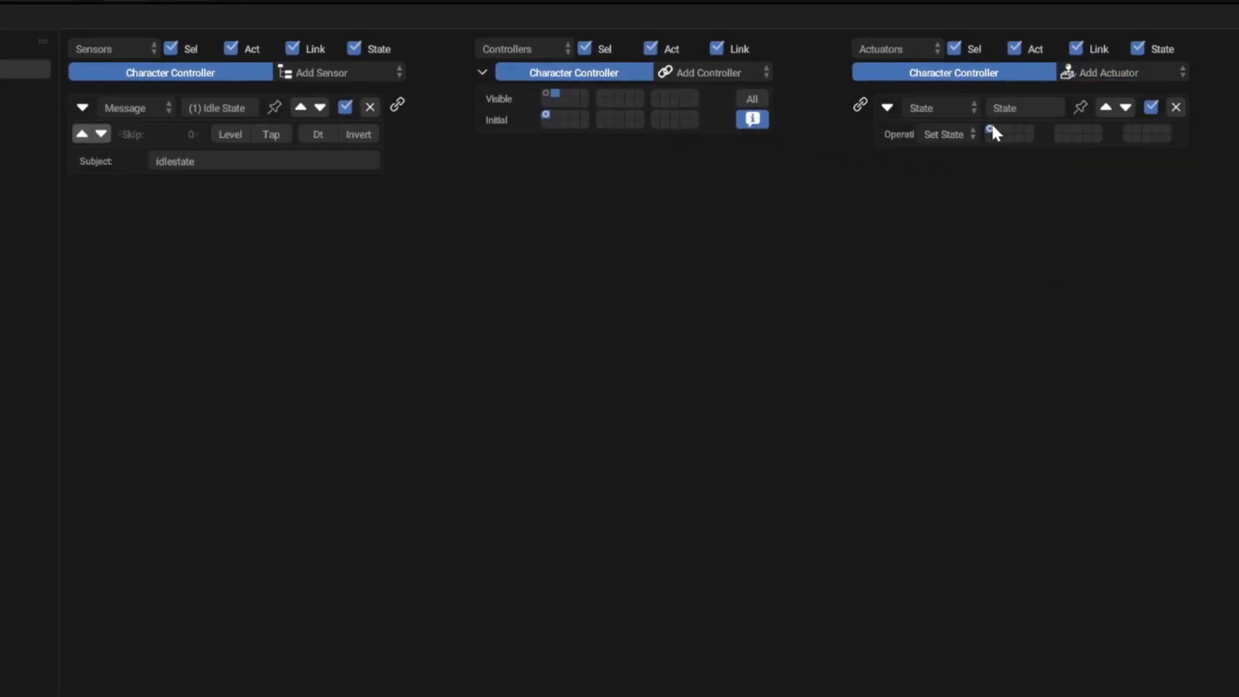
key("ctrl+c")
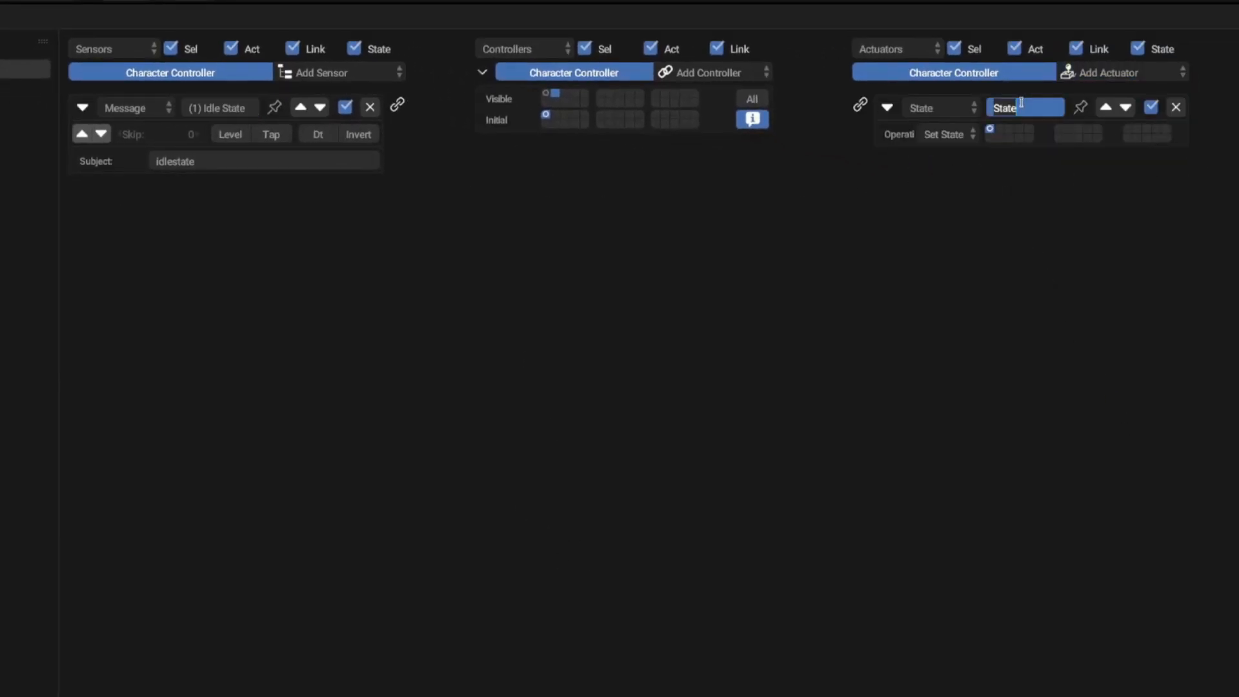
key("ctrl+v")
left_click_drag(397, 104, 861, 104)
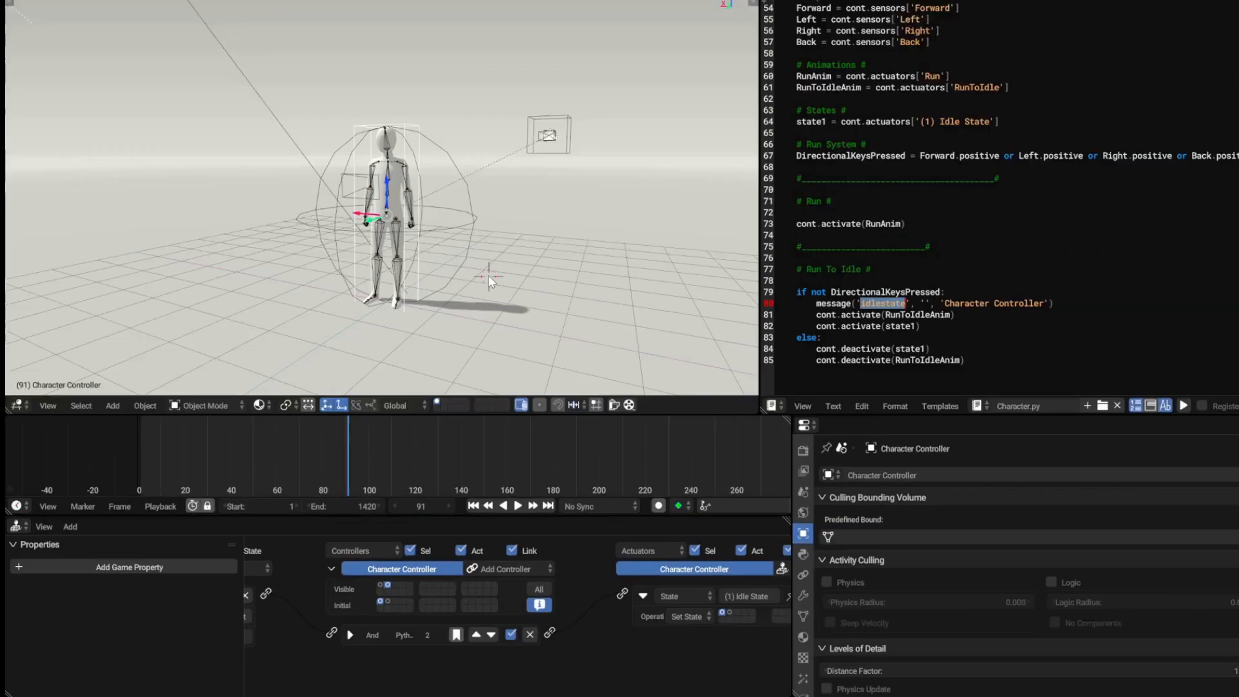
- Run the game twice and test the character's transitions between idle and run with the forward movement input
key("p")
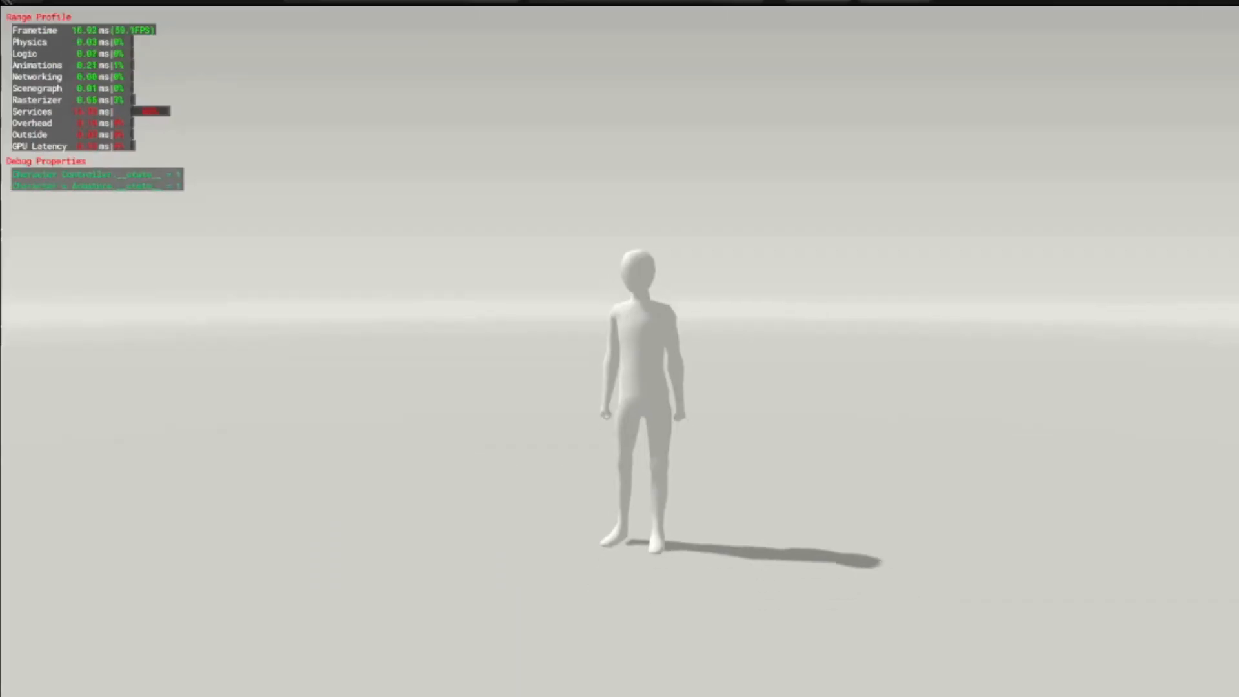
key("w")
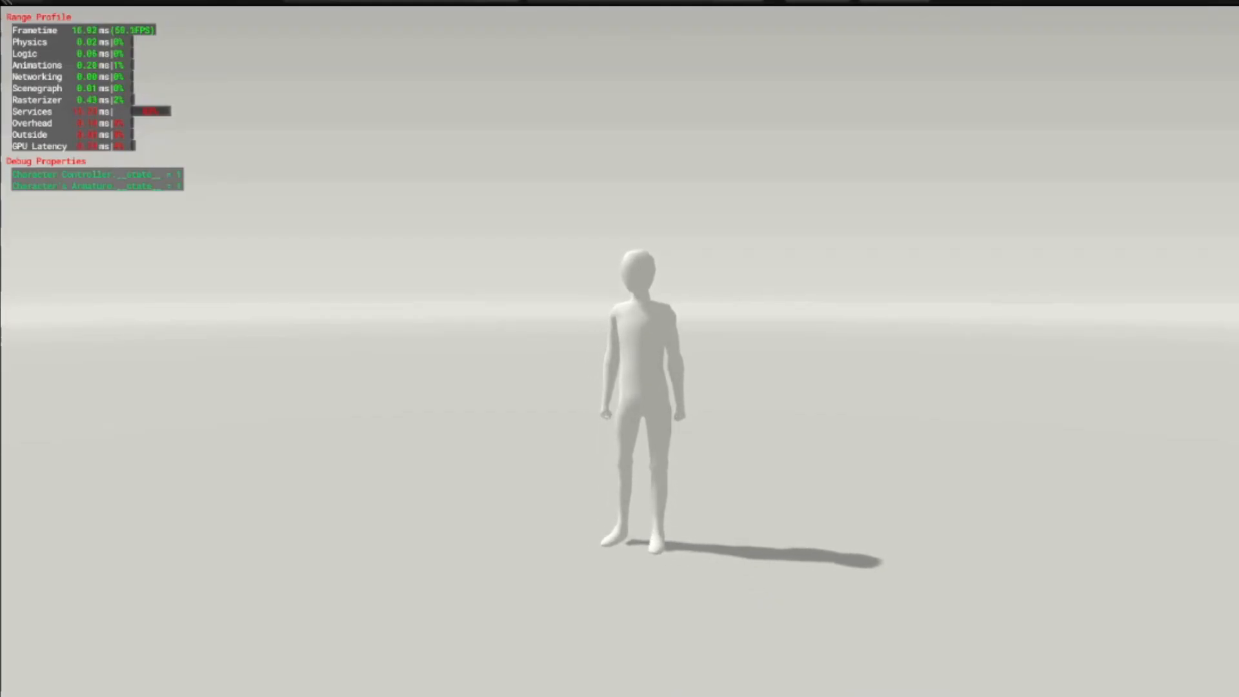
key("Escape")
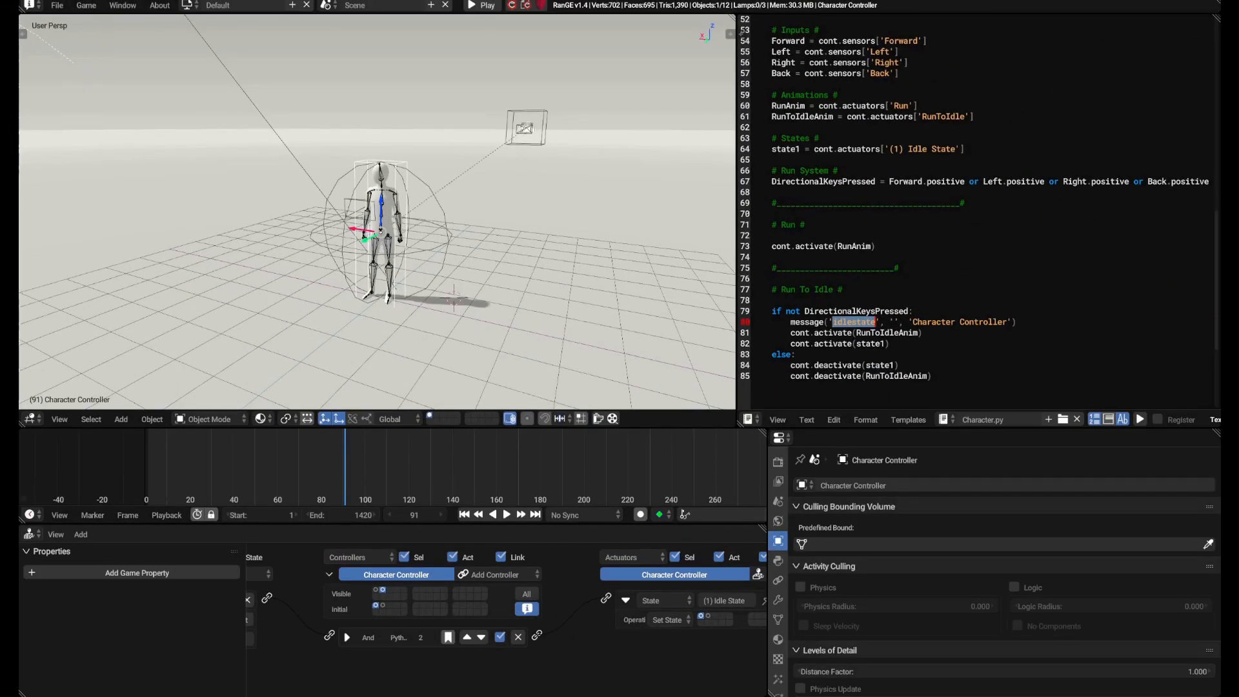
key("p")
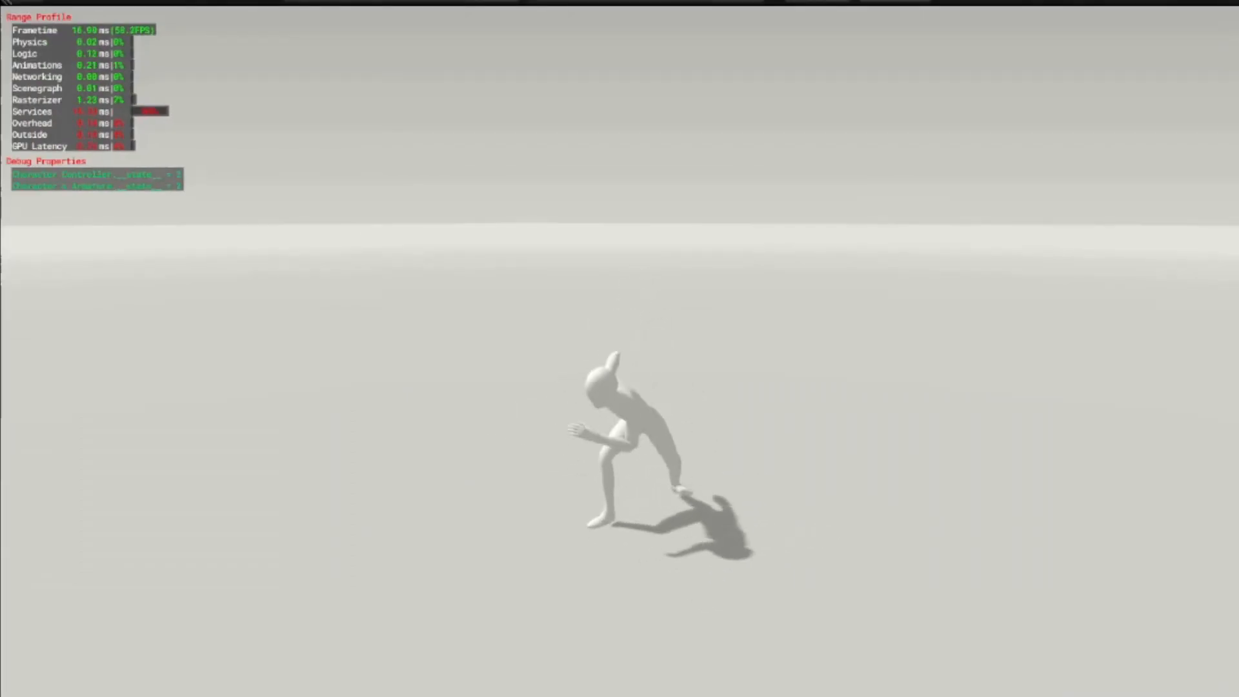
key("Escape")
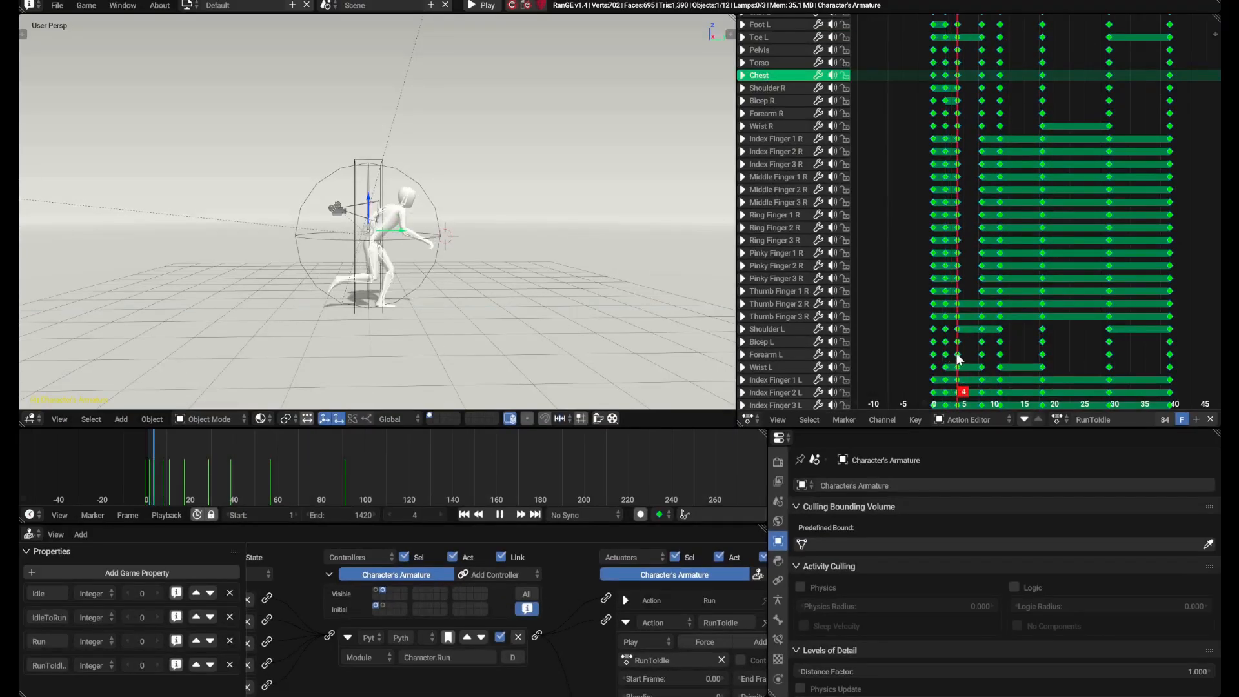
- Scrub the RunToIdle action between frames 0 and 4, and set the armature's RunToIdle actuator Blendin to 4
left_click_drag(960, 359, 934, 357)
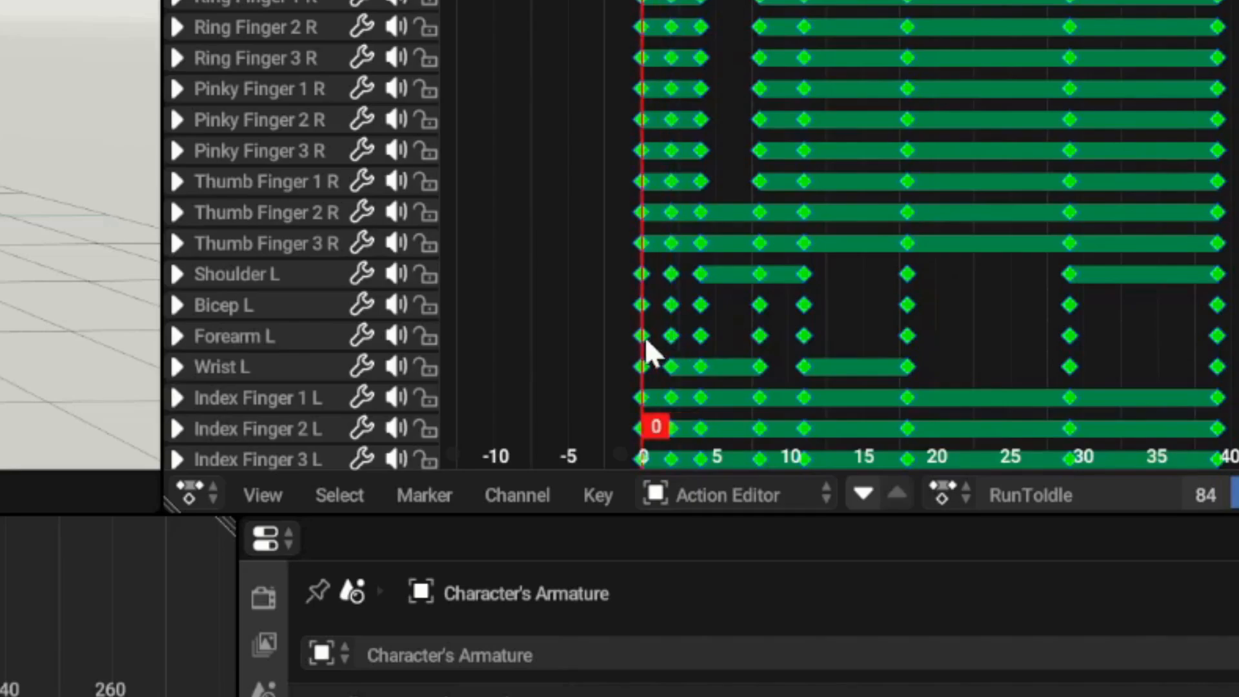
left_click_drag(645, 339, 701, 340)
left_click(733, 368)
type("4")
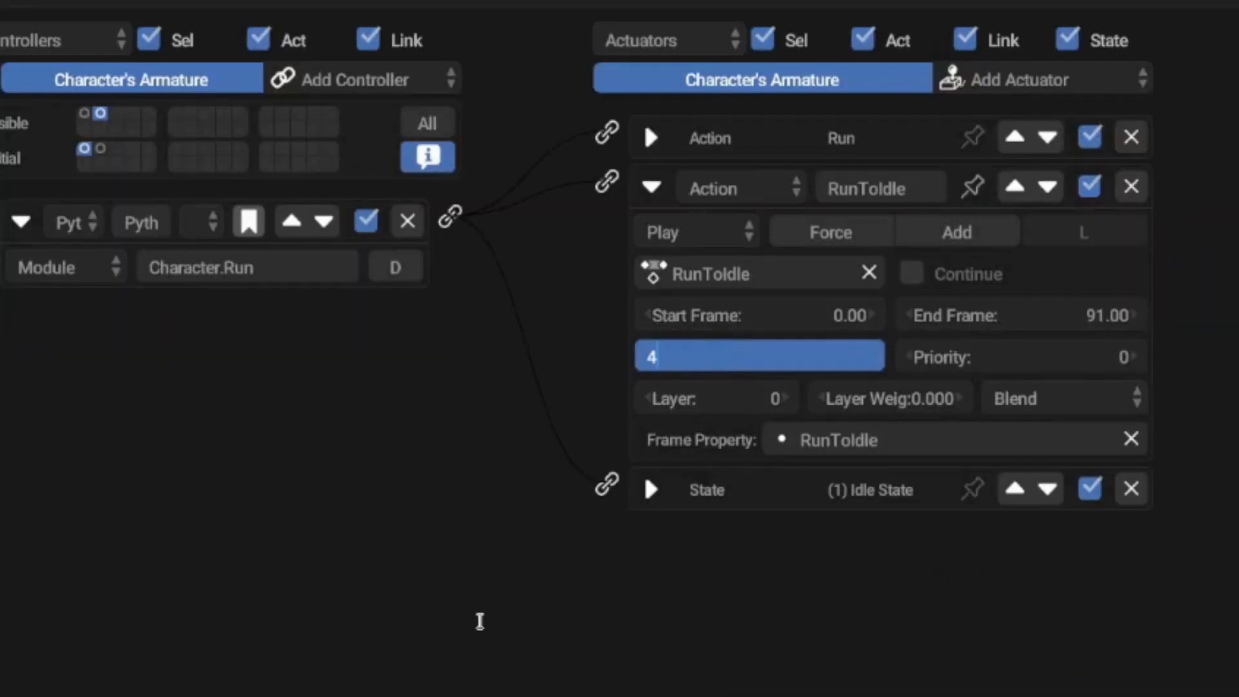
key("Return")
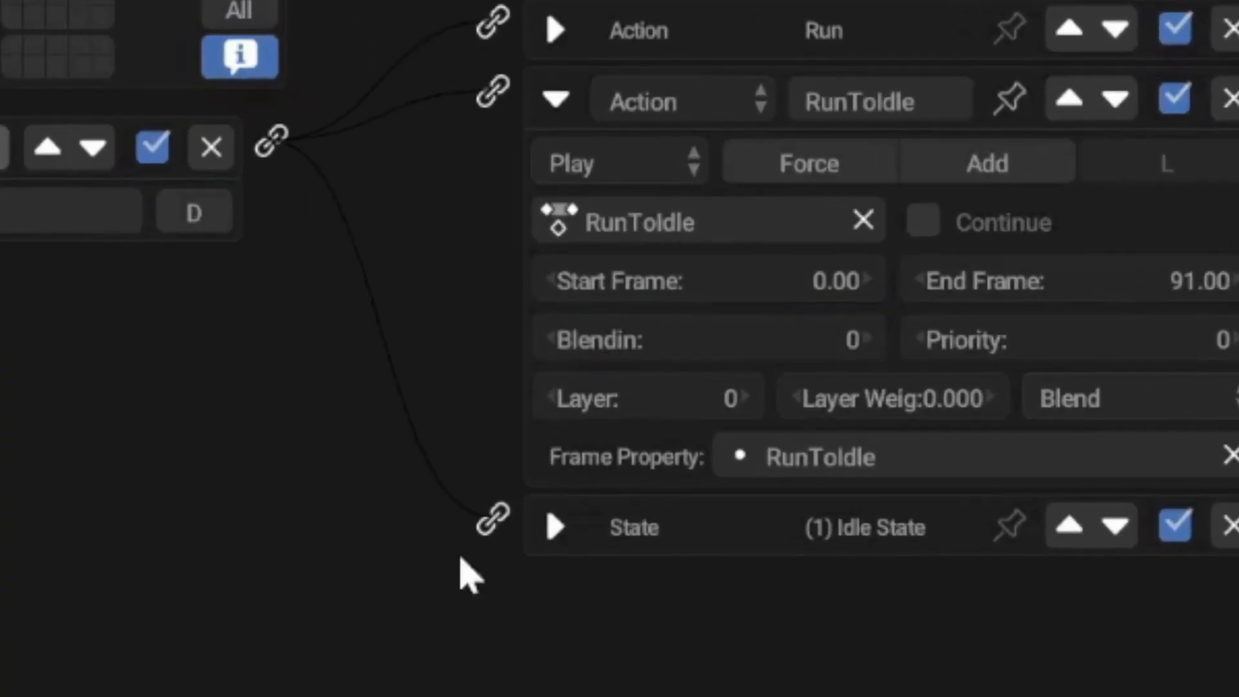
left_click_drag(658, 340, 703, 339)
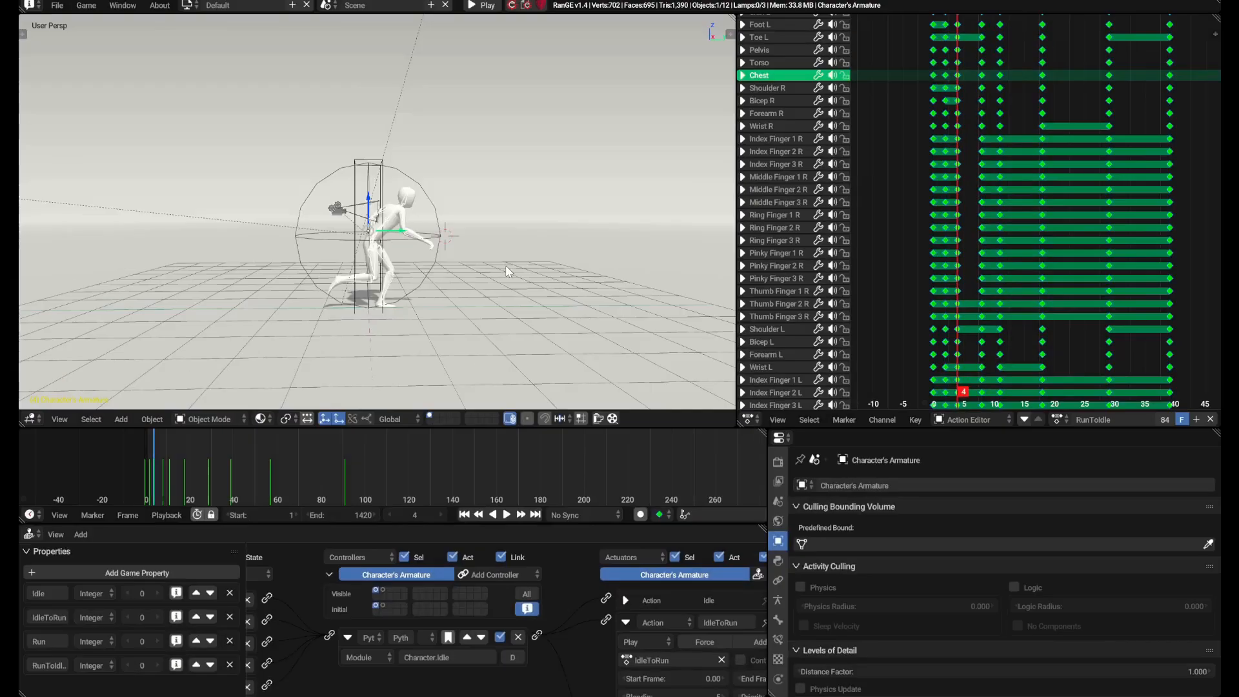
- Run the game twice and test the character's run-to-idle blending with the forward movement input
key("p")
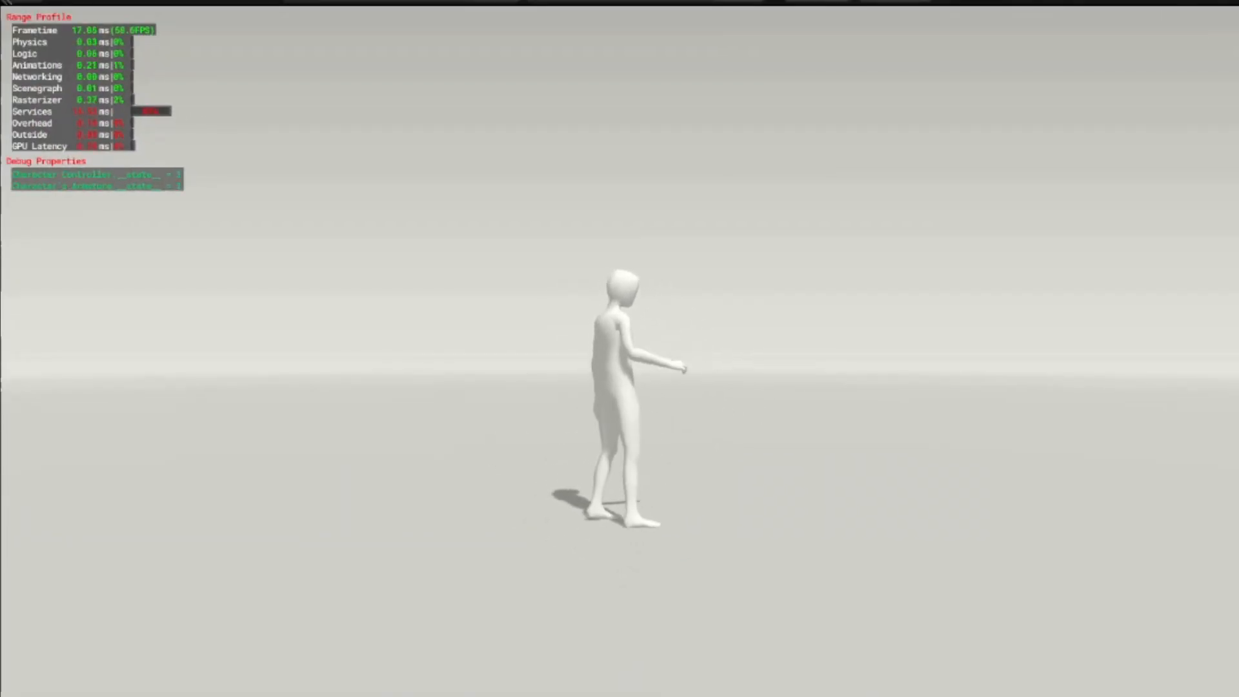
key("Escape")
key("p")
key("w")
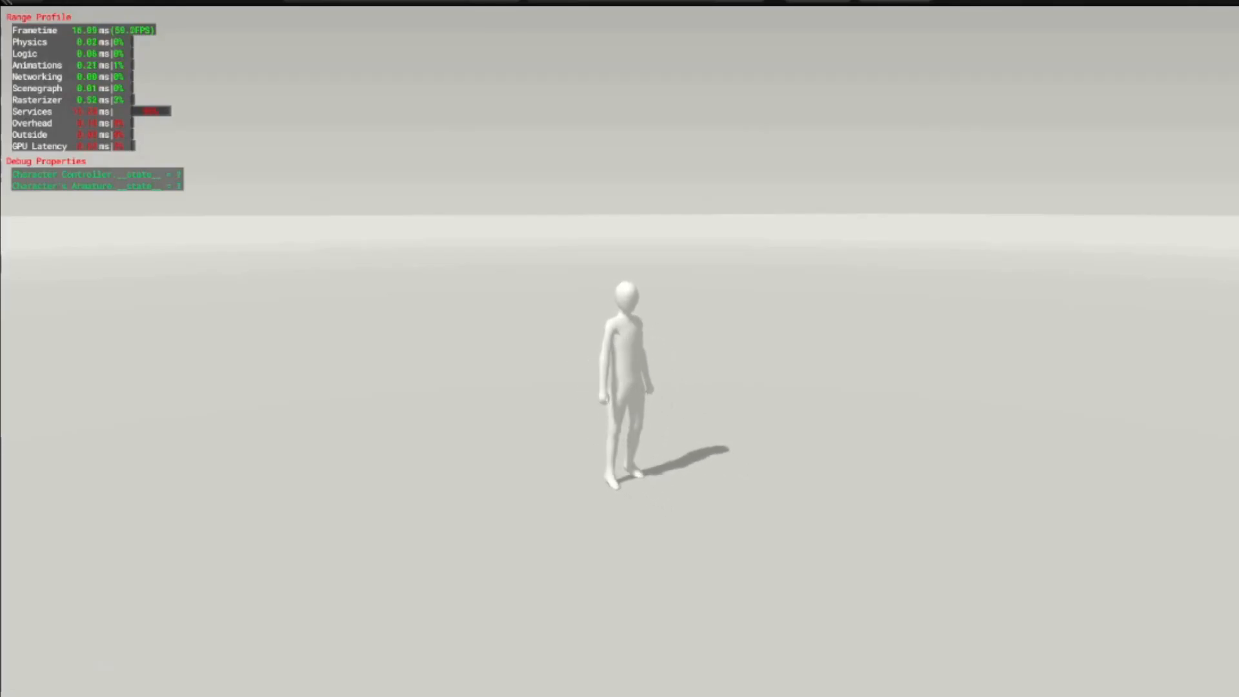
key("Escape")
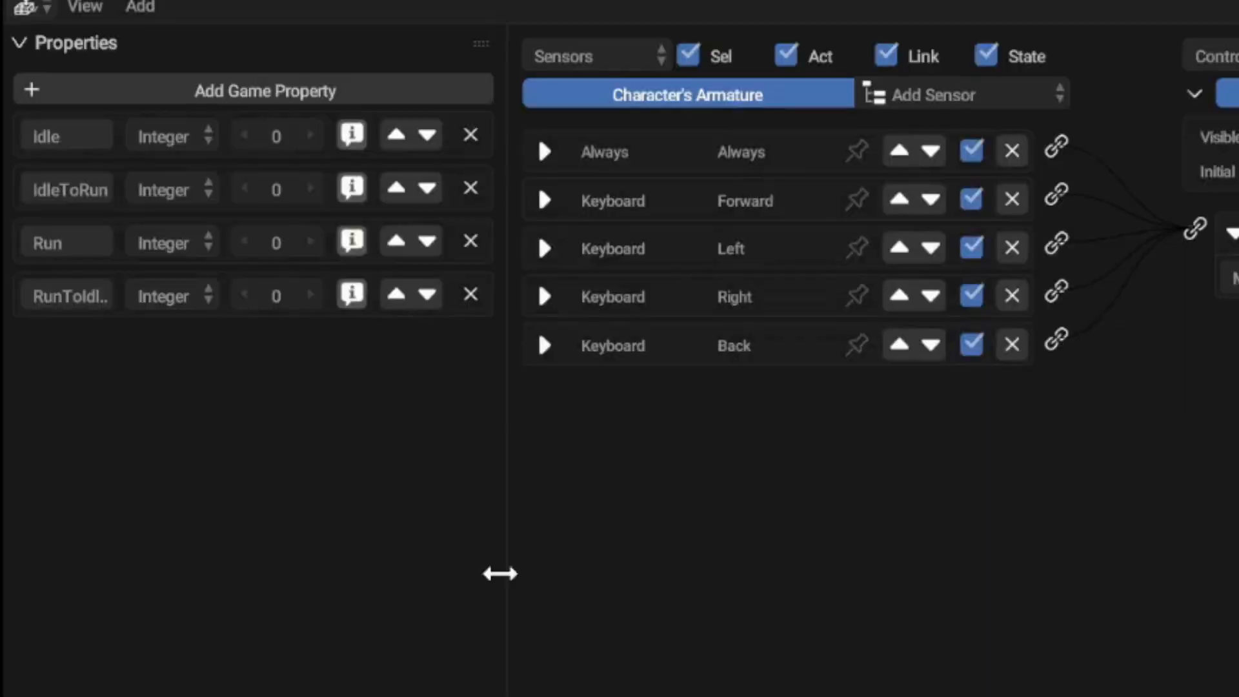
- Enable debug display for the Idle, IdleToRun, Run and RunToIdle game properties, and run the game to watch their values
left_click_drag(351, 136, 349, 366)
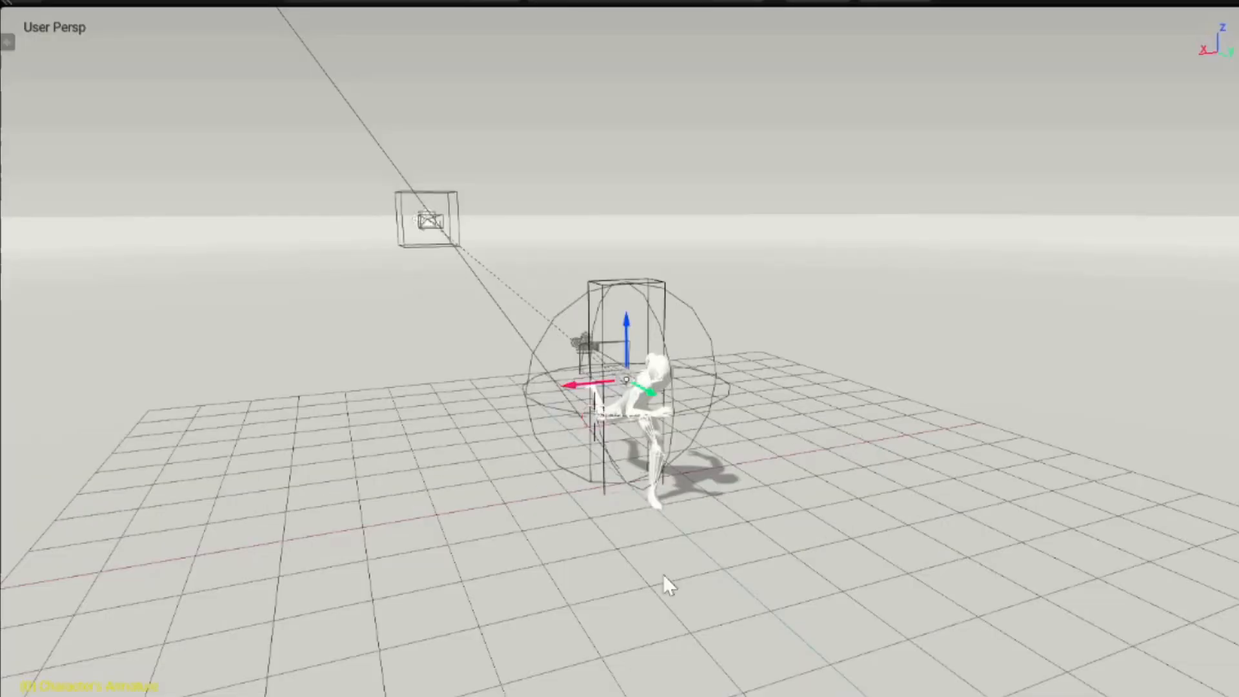
key("p")
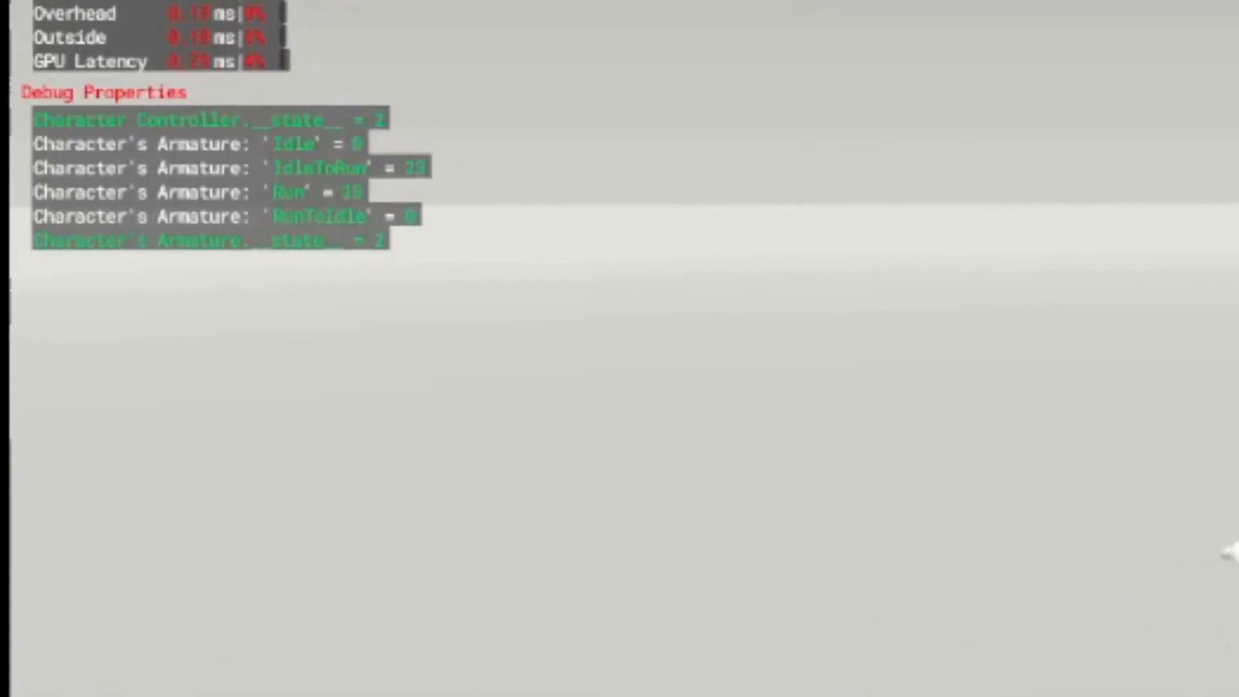
key("Escape")
- Switch the Action Editor area to the Text Editor and add a "# Resets #" comment above the Idle section of the Idle function
left_click(744, 423)
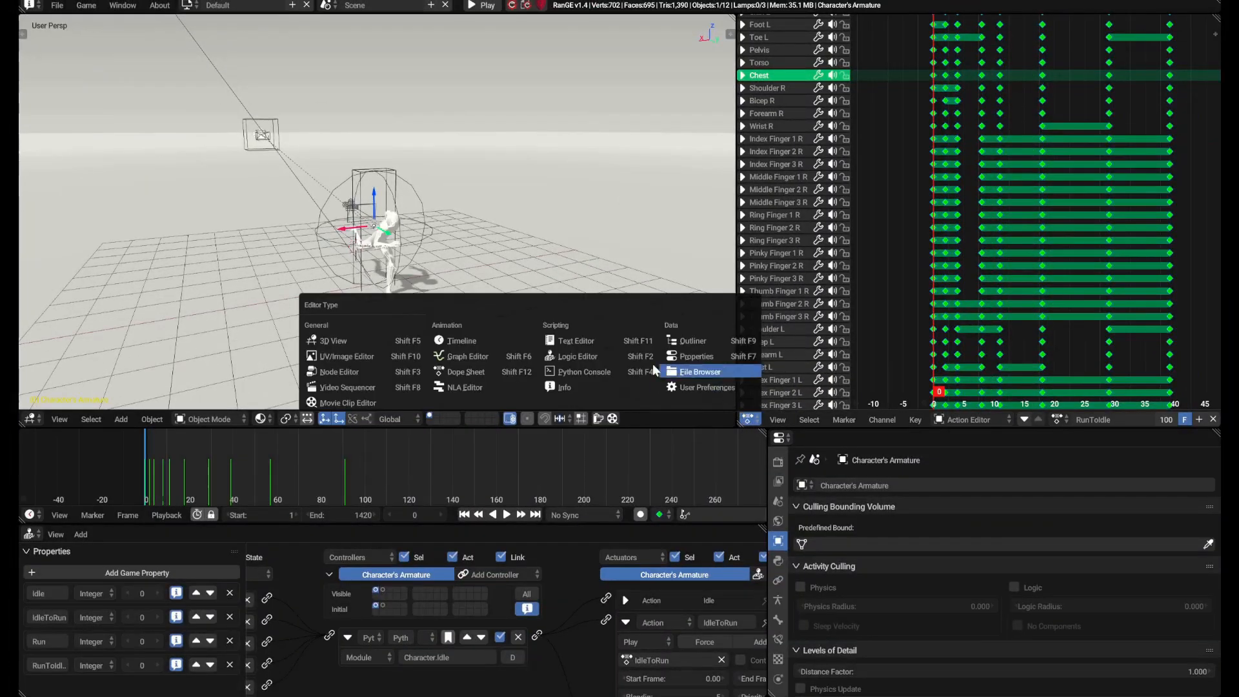
left_click(577, 340)
left_click(829, 313)
key("Return")
type("#")
key("Return")
key("Return")
key("Up")
key("Up")
type("Resets")
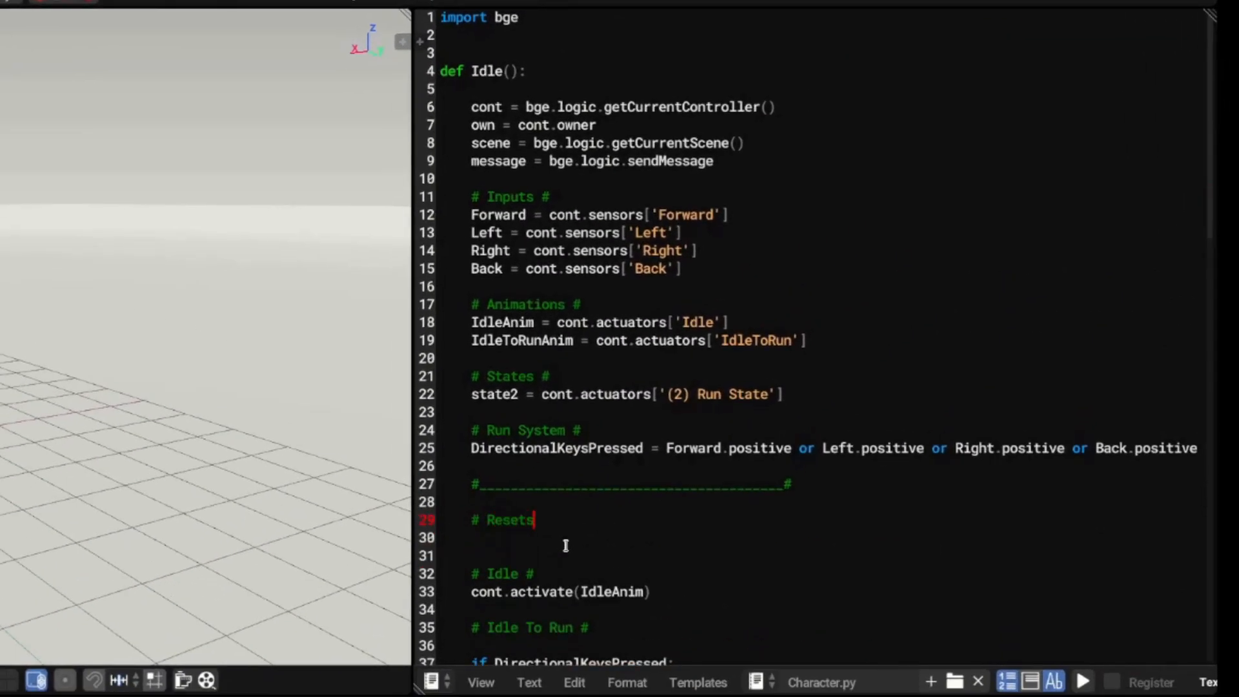
type(" #")
- Close the Resets section with an underscore divider comment and leave an empty line for code beneath its heading
key("Return")
key("Return")
key("Down")
type("#________________________#")
key("Return")
key("Up")
key("Up")
key("Up")
key("Return")
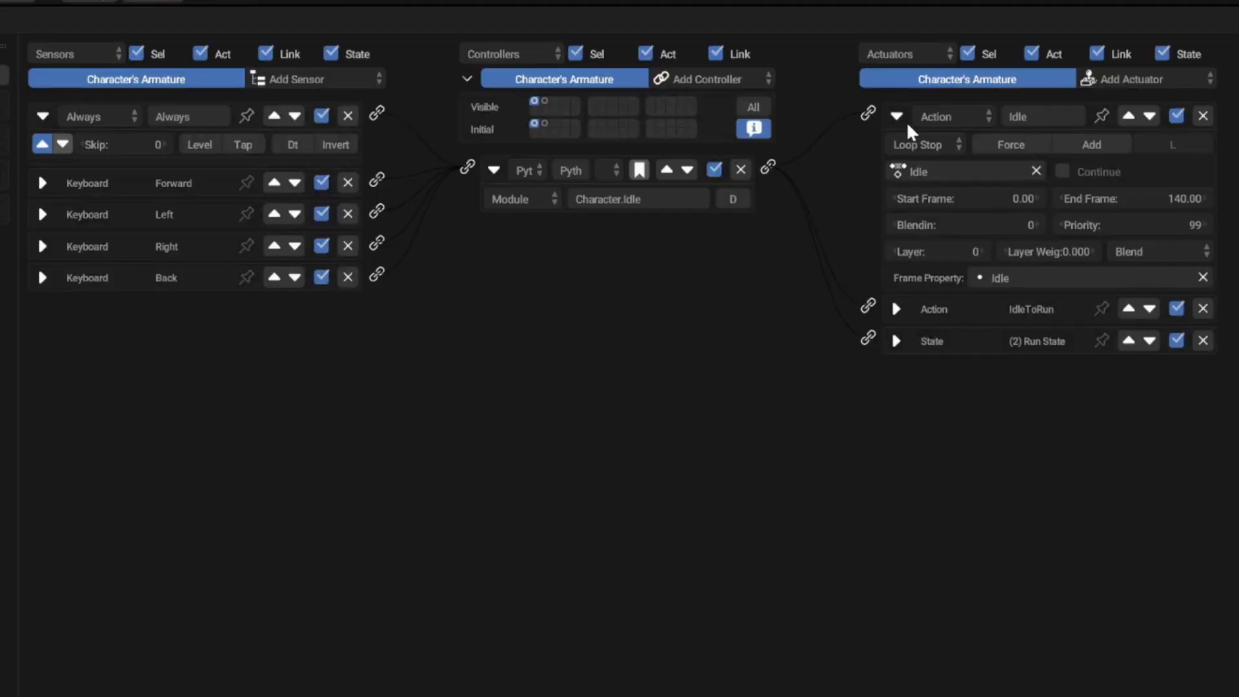
- Review the armature's Idle and IdleToRun Action actuators, and watch the IdleToRun property in the game while moving forward
left_click(896, 116)
left_click(897, 148)
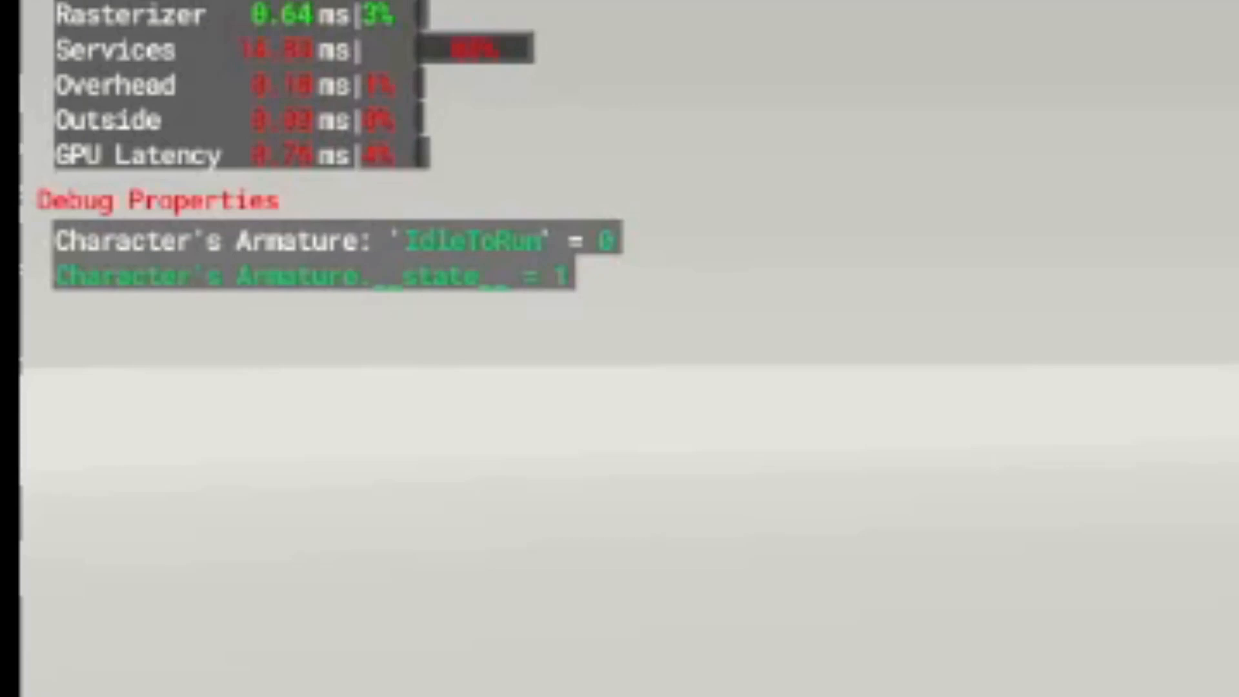
key("w")
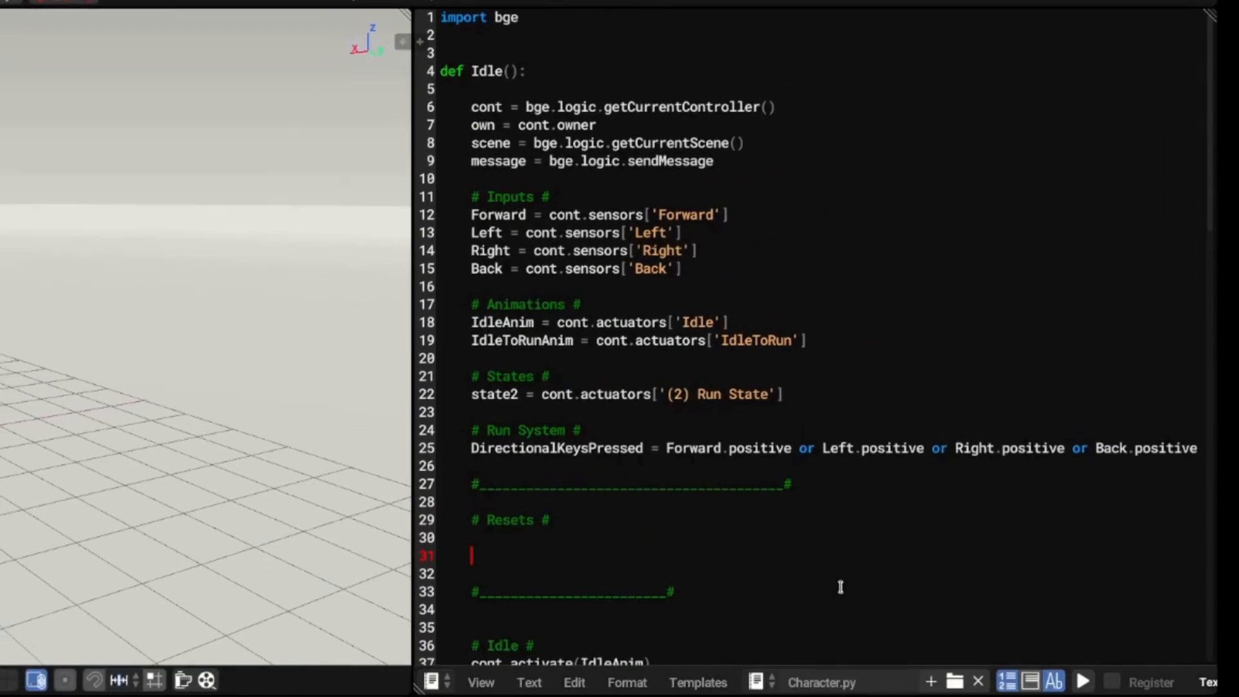
- In the Idle function's Resets section, write own['IdleToRun'] = 0 to reset that armature property
type("own")
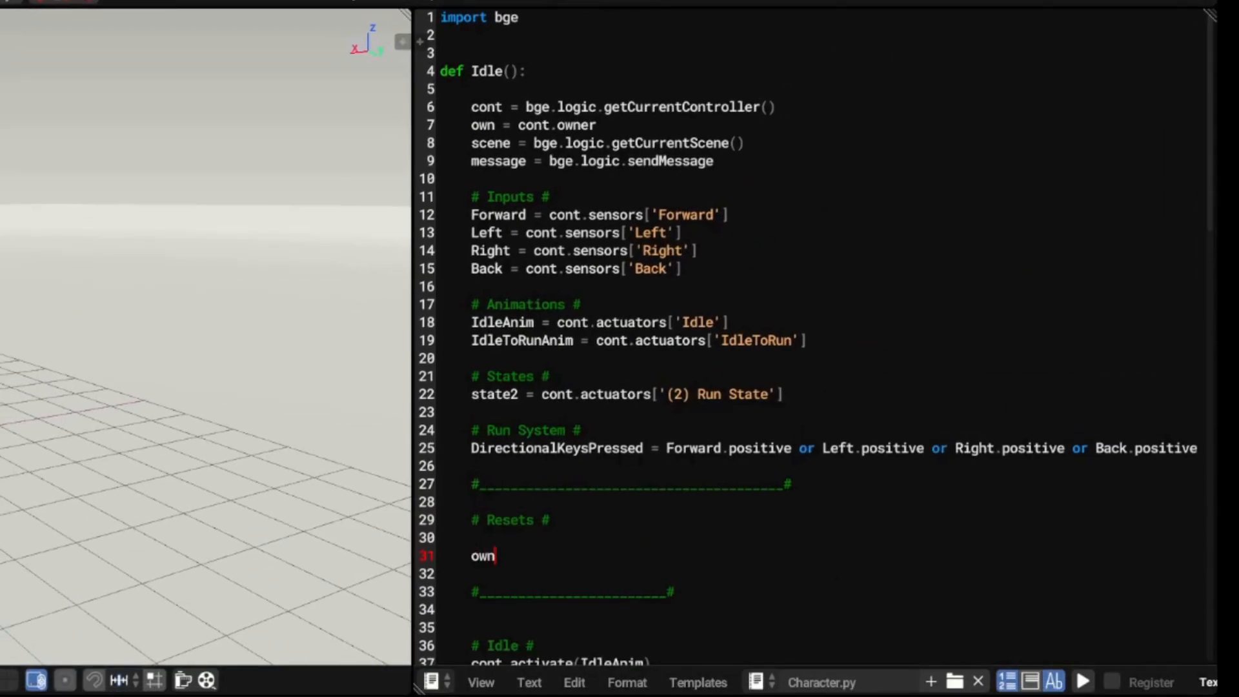
left_click(503, 121)
left_click(541, 127)
left_click(579, 126)
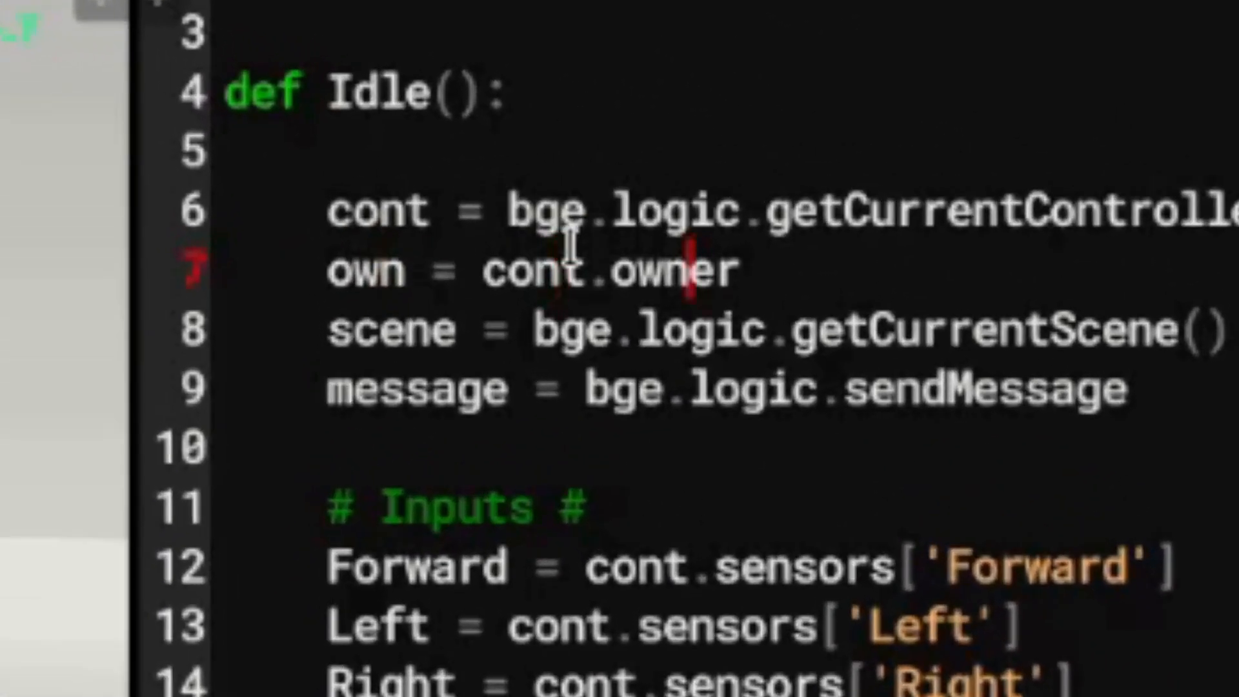
key("End")
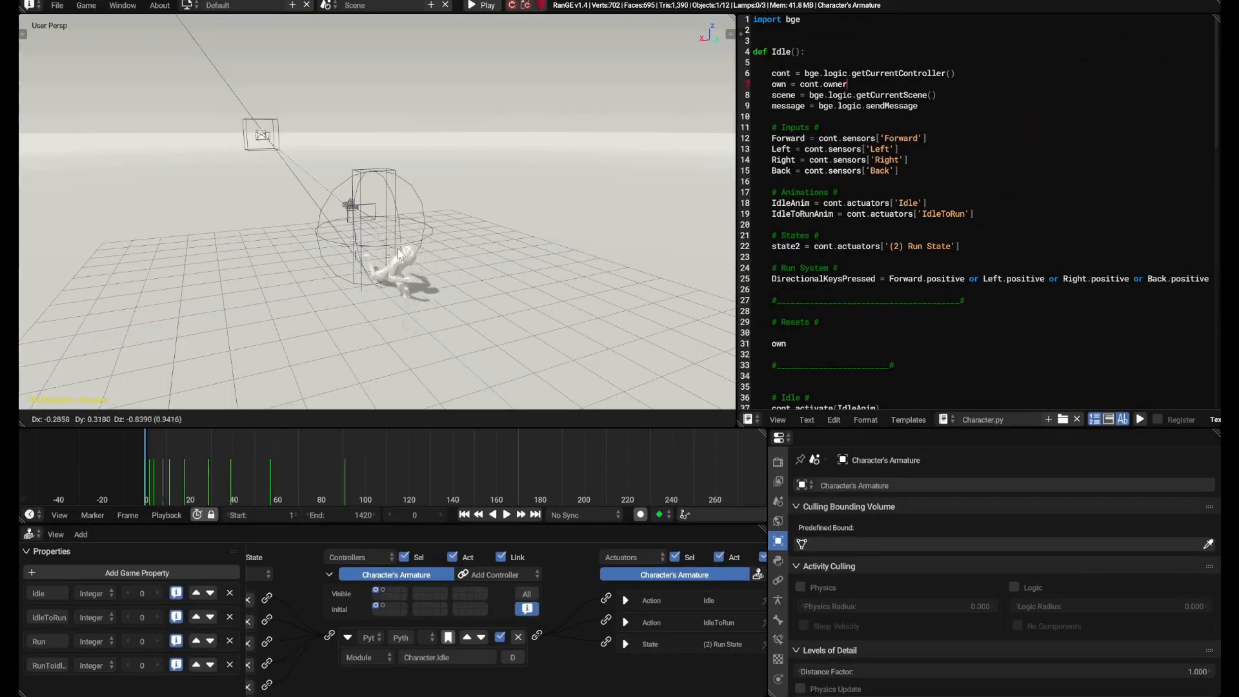
right_click(398, 254)
left_click(787, 344)
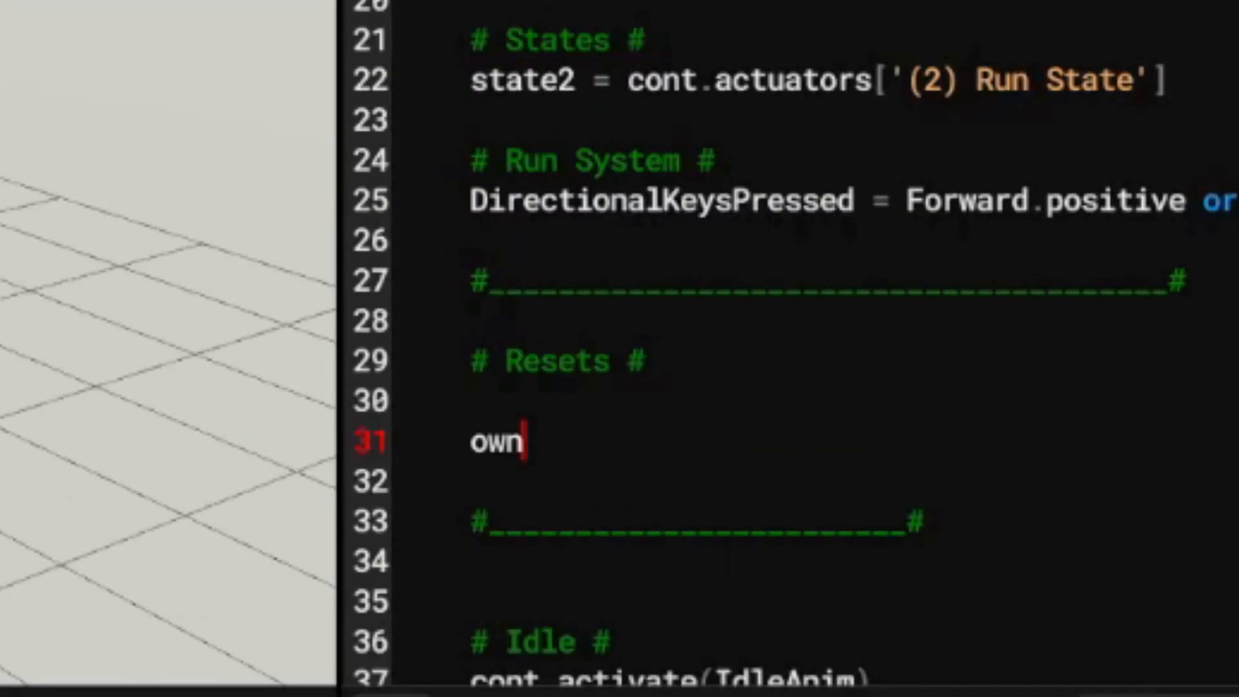
type("[''")
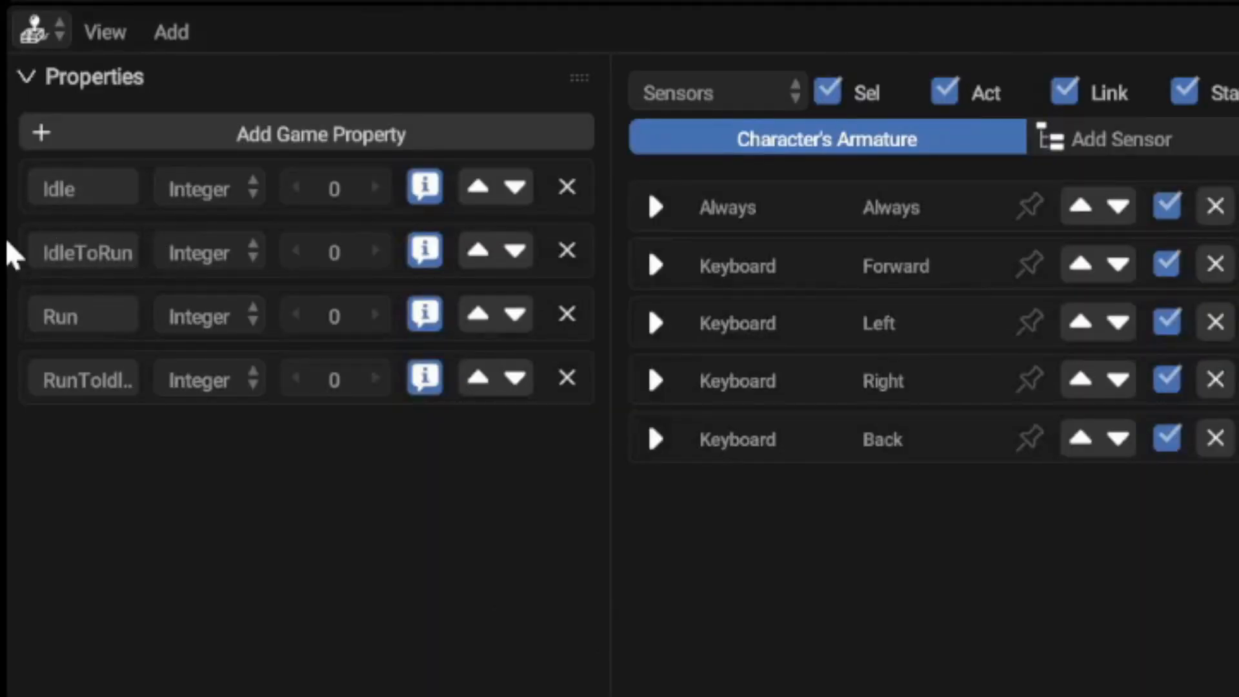
type("IdleToRun")
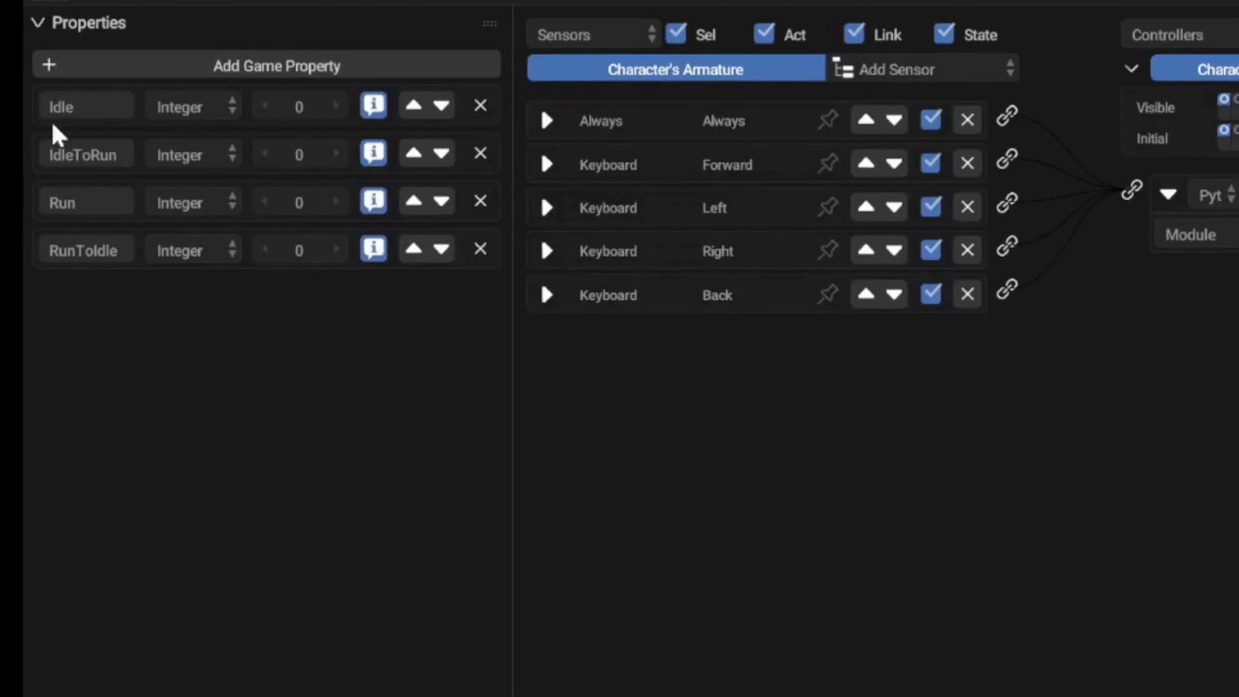
type("g")
right_click(359, 215)
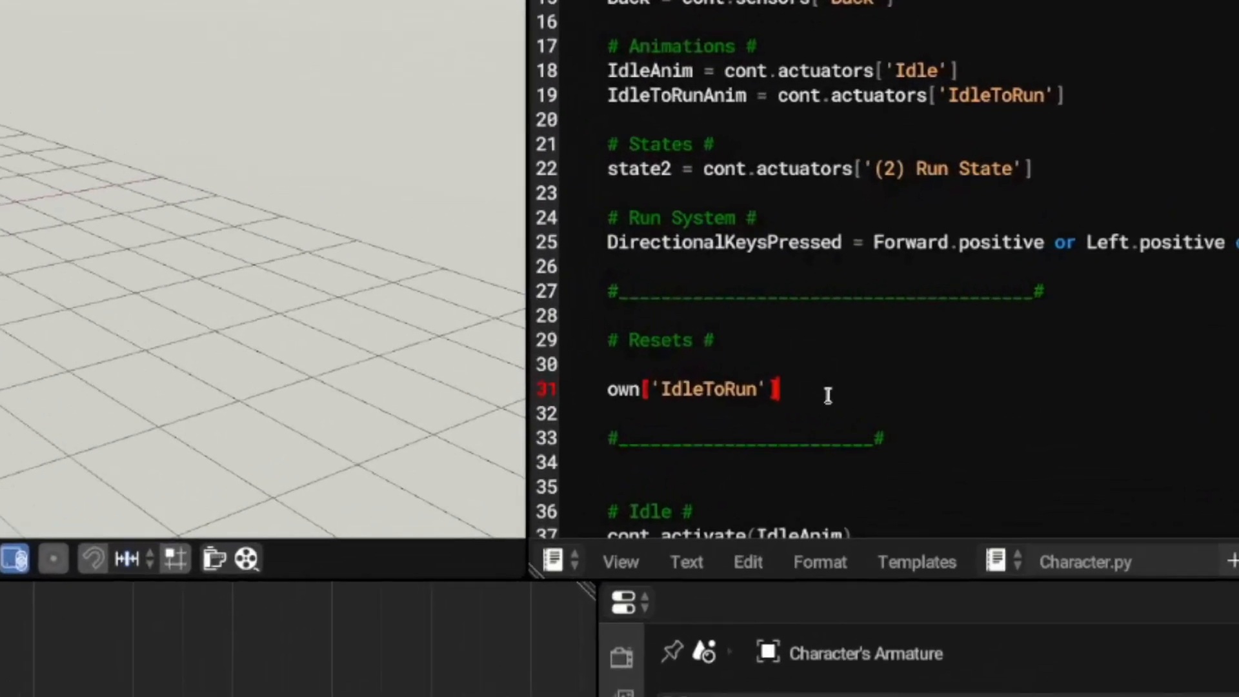
type("= 0")
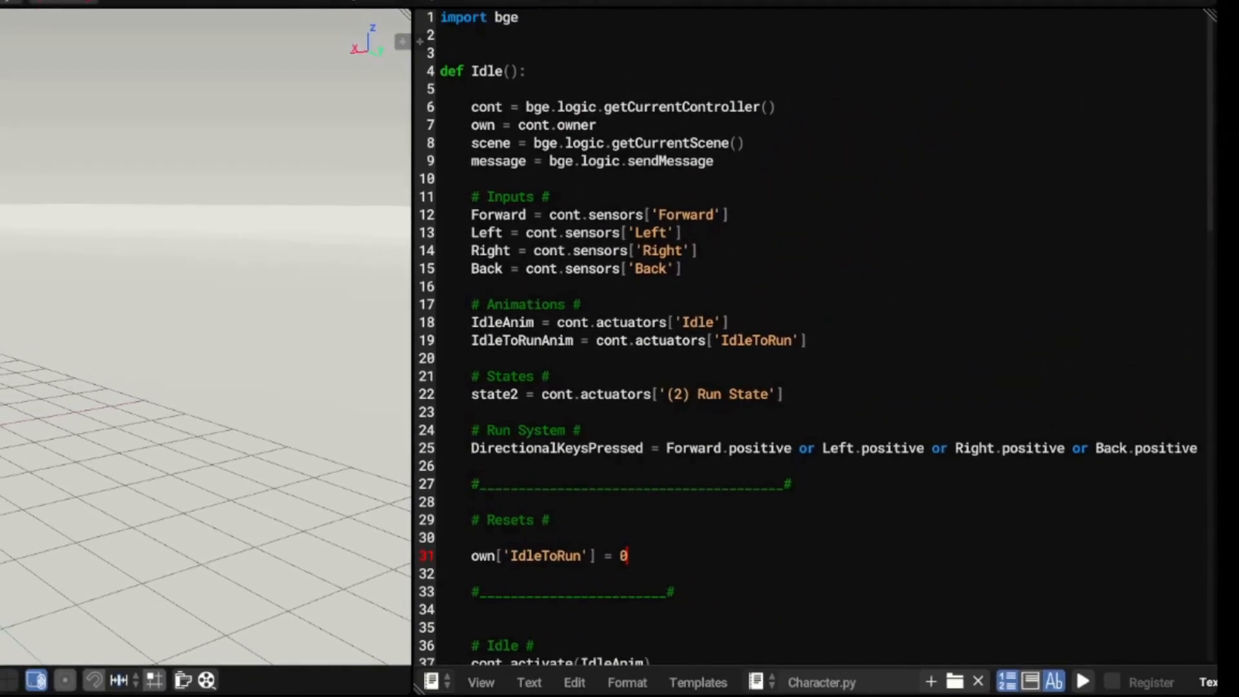
- Add own['Run'] = 0 below the IdleToRun reset, and review the armature's Run and RunToIdle actuators in the second state
key("Return")
type("own['Run']")
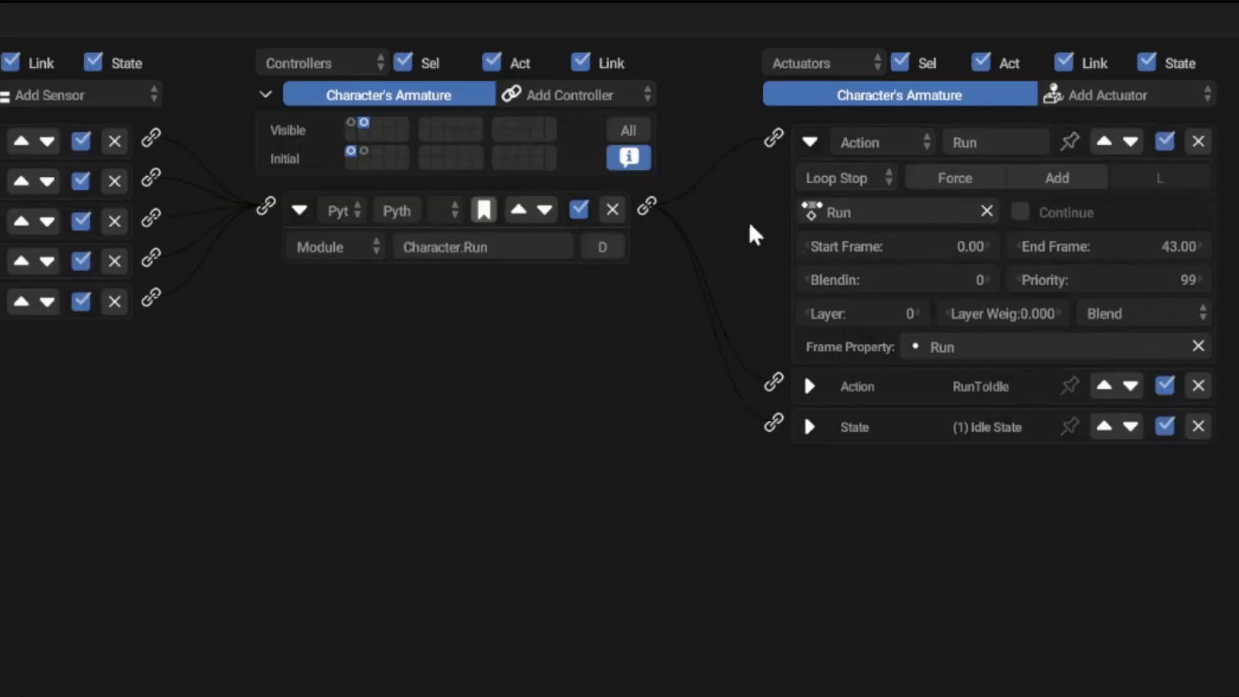
left_click(811, 134)
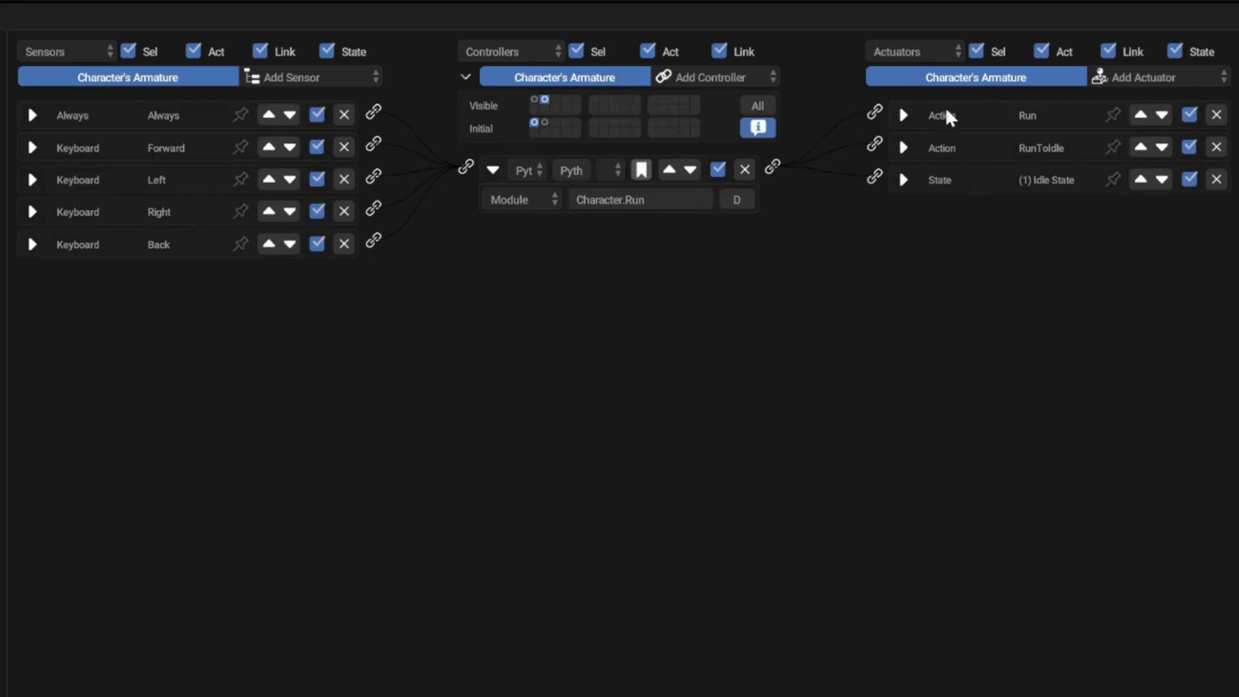
left_click(904, 147)
left_click(904, 148)
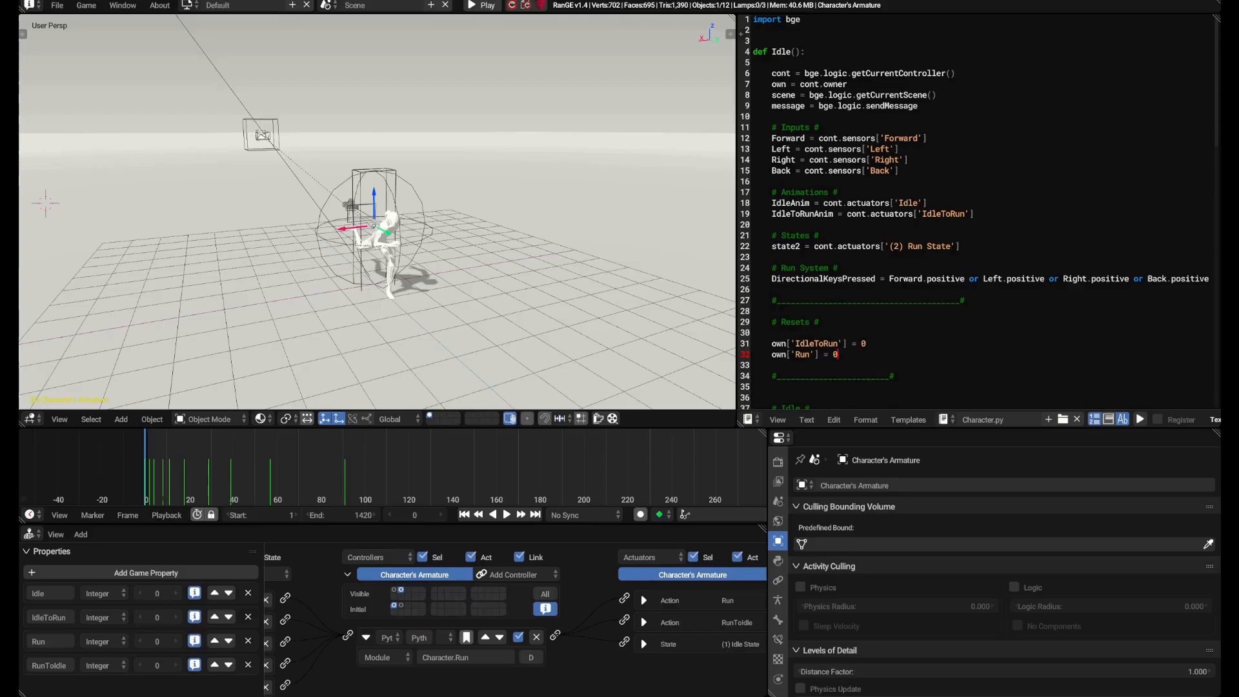
- Add a Resets section to the Run function setting own['Idle'] and own['RunToIdle'] to 0, and test the forward movement in the game
scroll(910, 243, "down", 10)
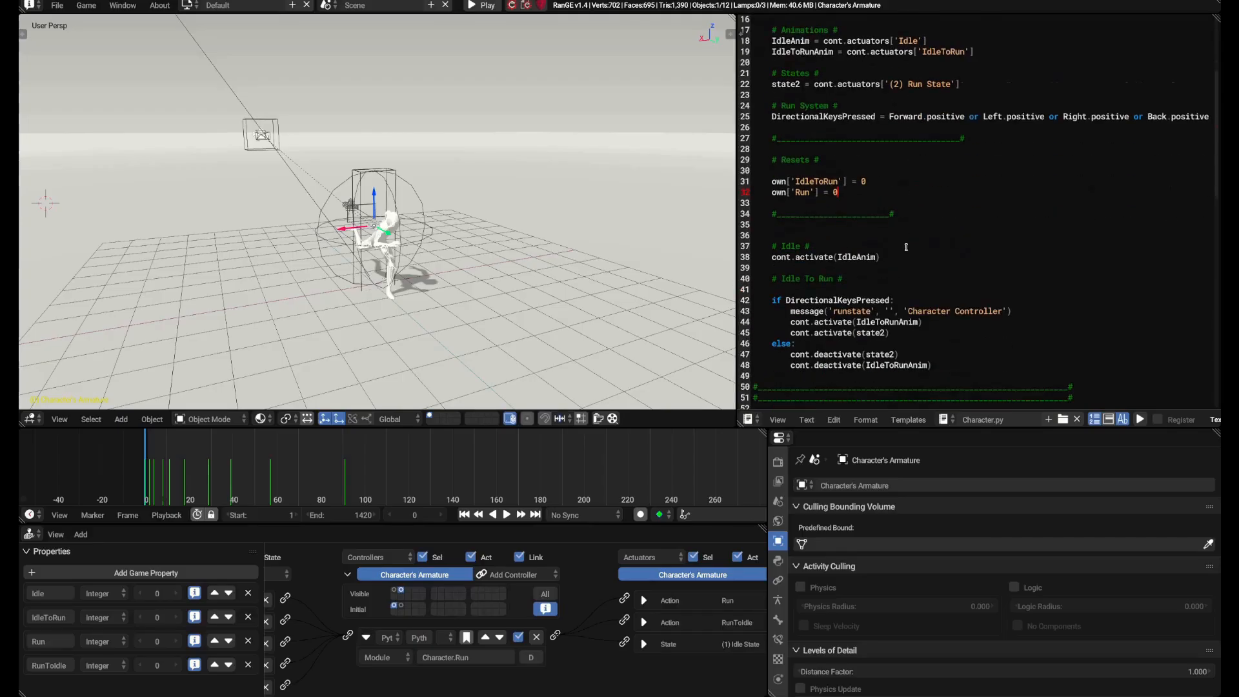
scroll(909, 243, "down", 6)
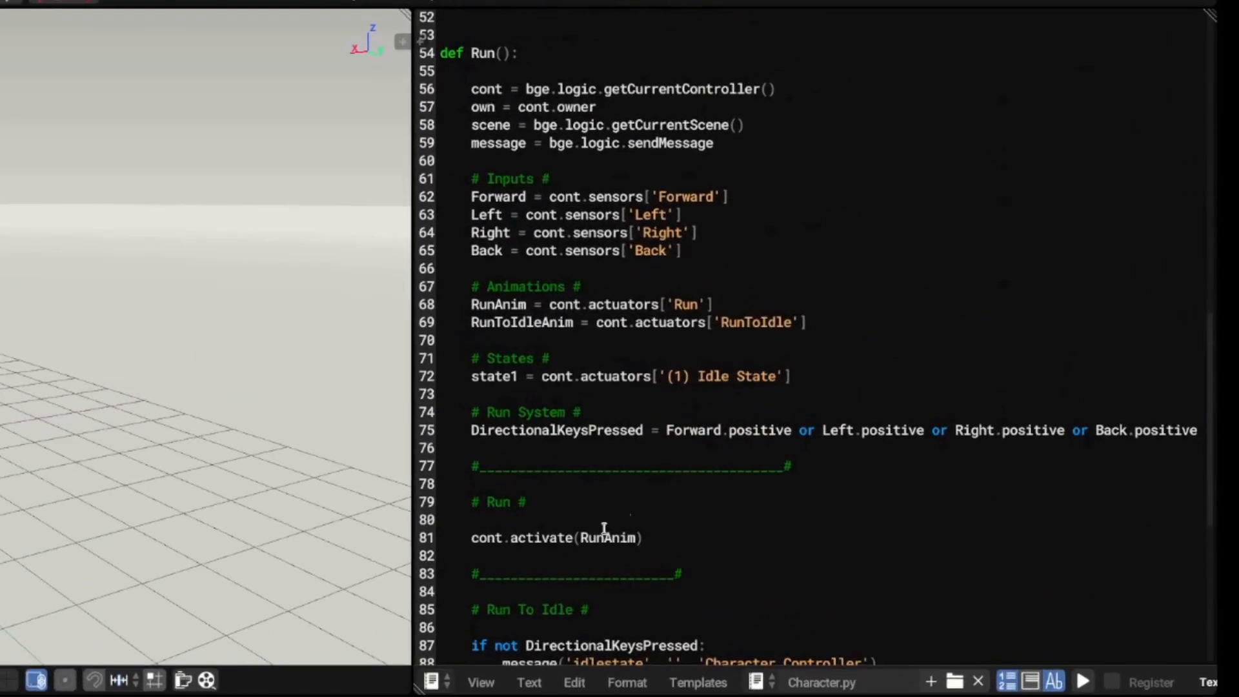
left_click(811, 301)
key("Return")
key("Return")
key("Return")
key("ctrl+v")
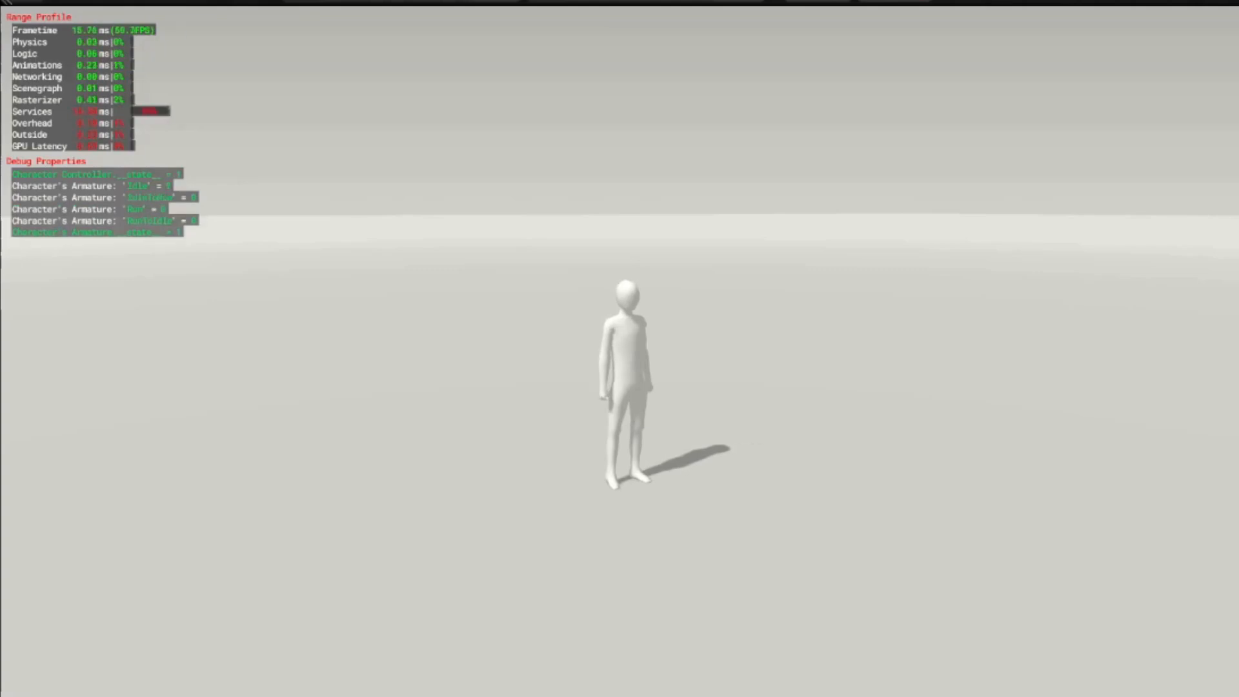
key("w")
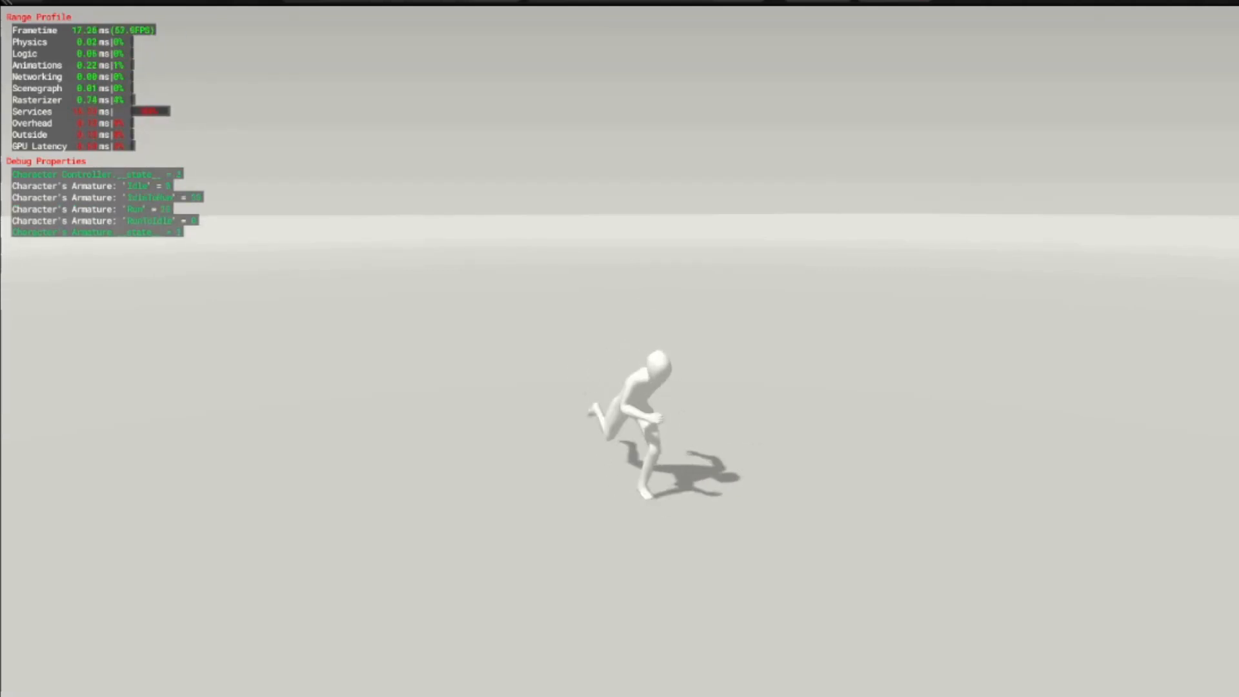
key("Escape")
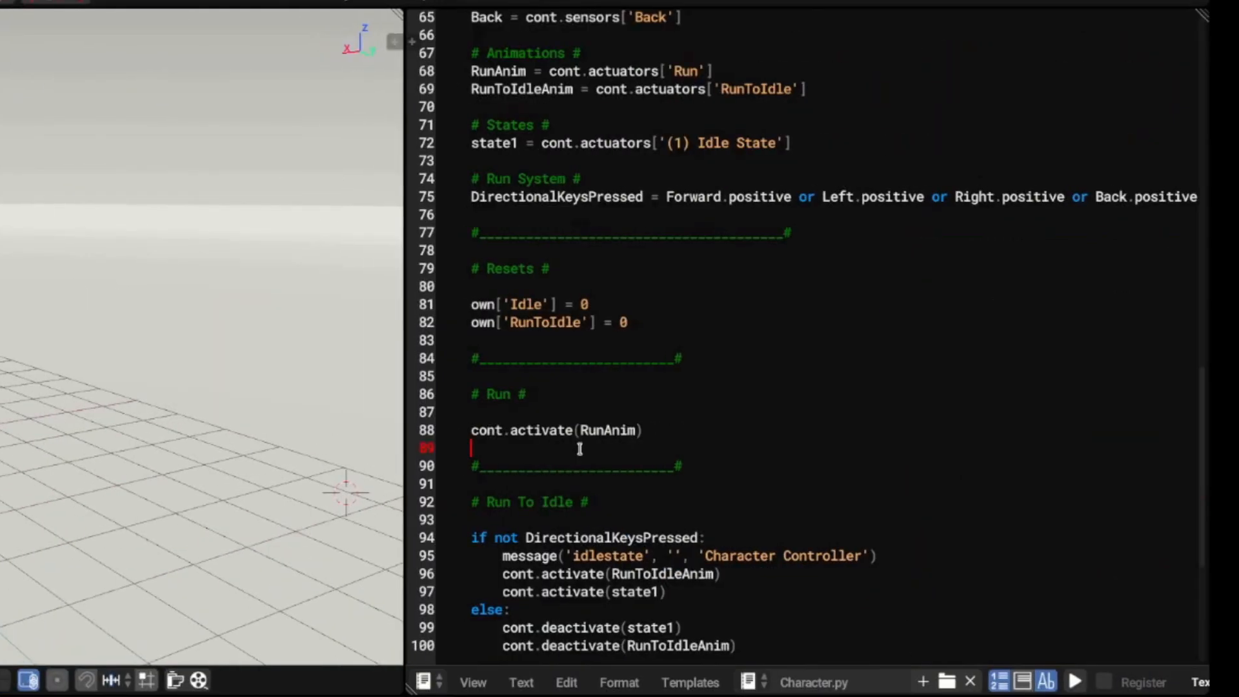
- Below cont.activate(RunAnim), add the condition if not own['Run'] == 0: with own['IdleToRun'] = 0 as its body
key("Return")
type("if")
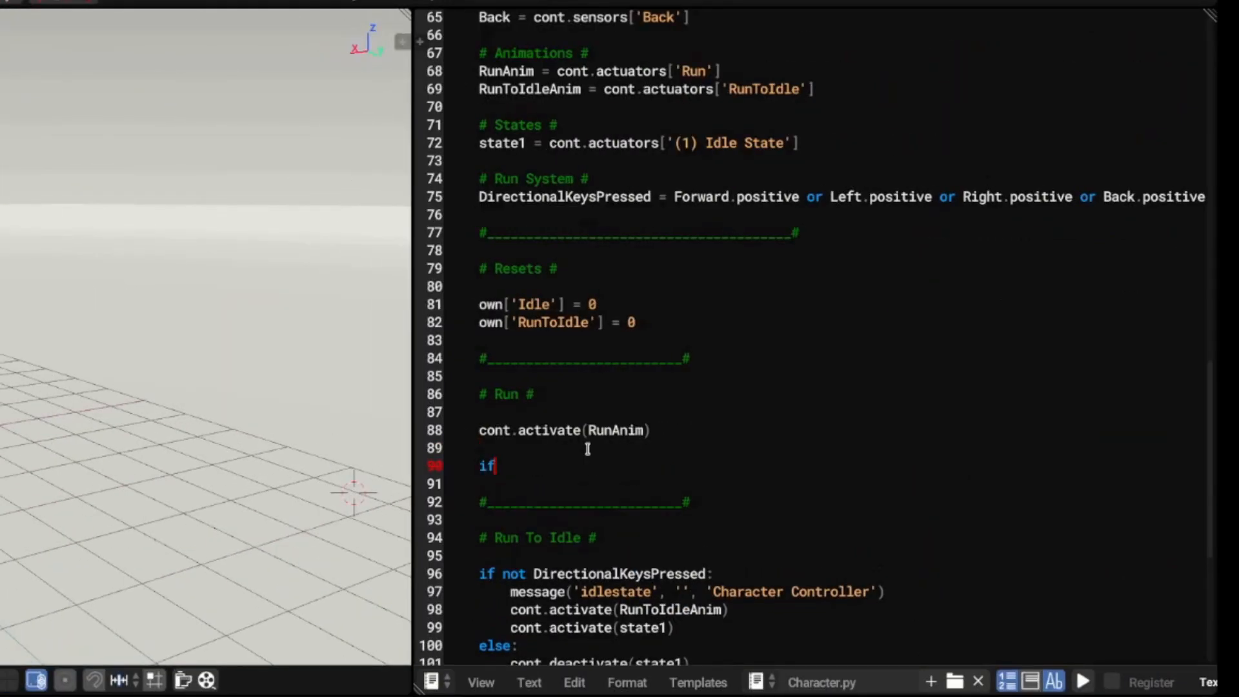
type(" not own['Run']")
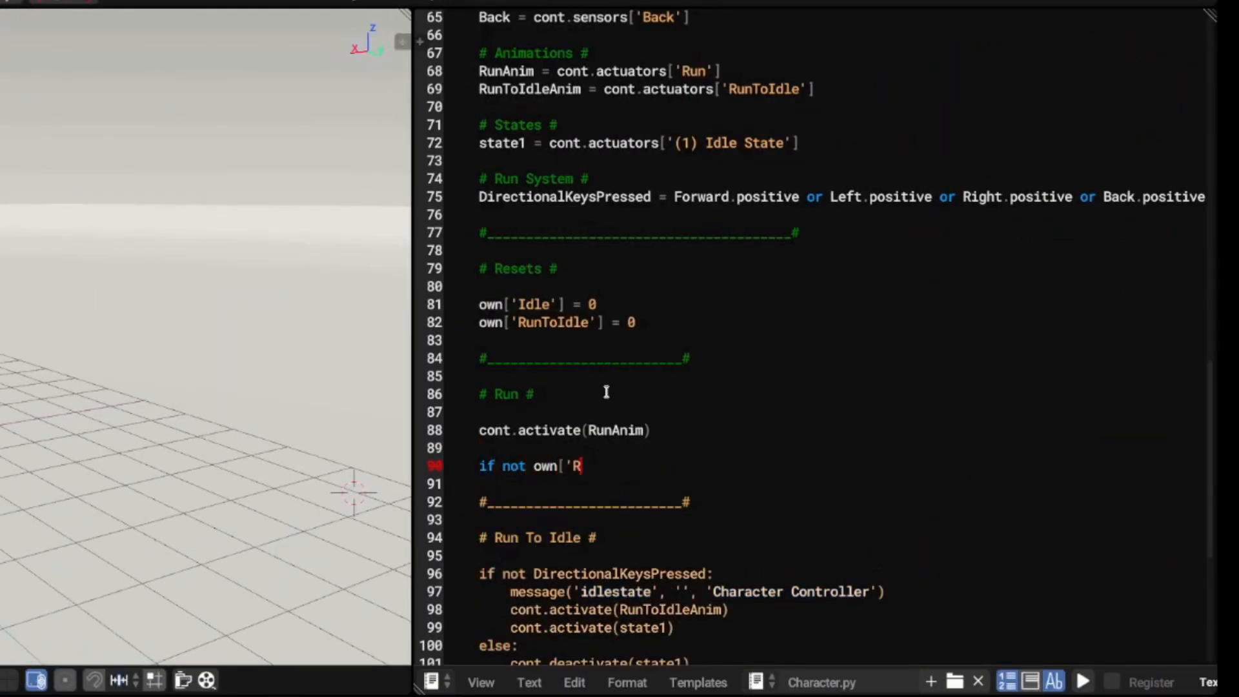
type(" = 0:")
key("Return")
type("own['IdleToRun'] = 0")
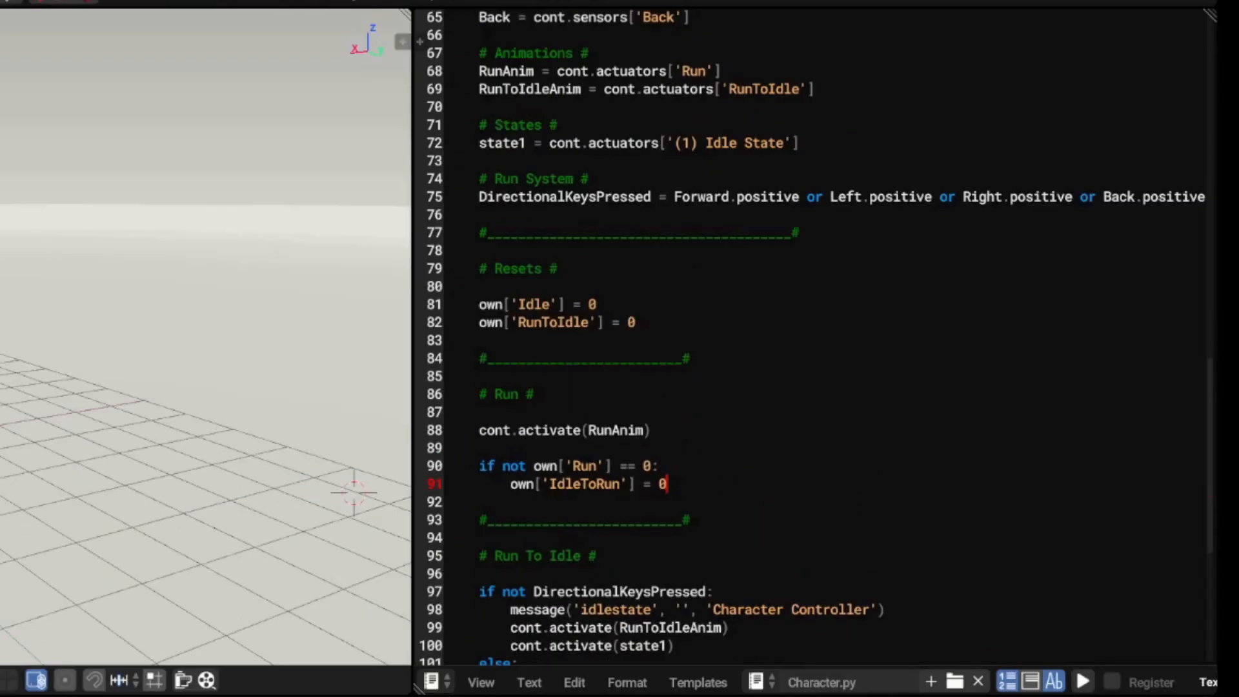
- Add an "# Animation Properties #" section after the Run function's animations, defining Run = own['Run']
left_click(843, 88)
key("Return")
key("Return")
type("# ")
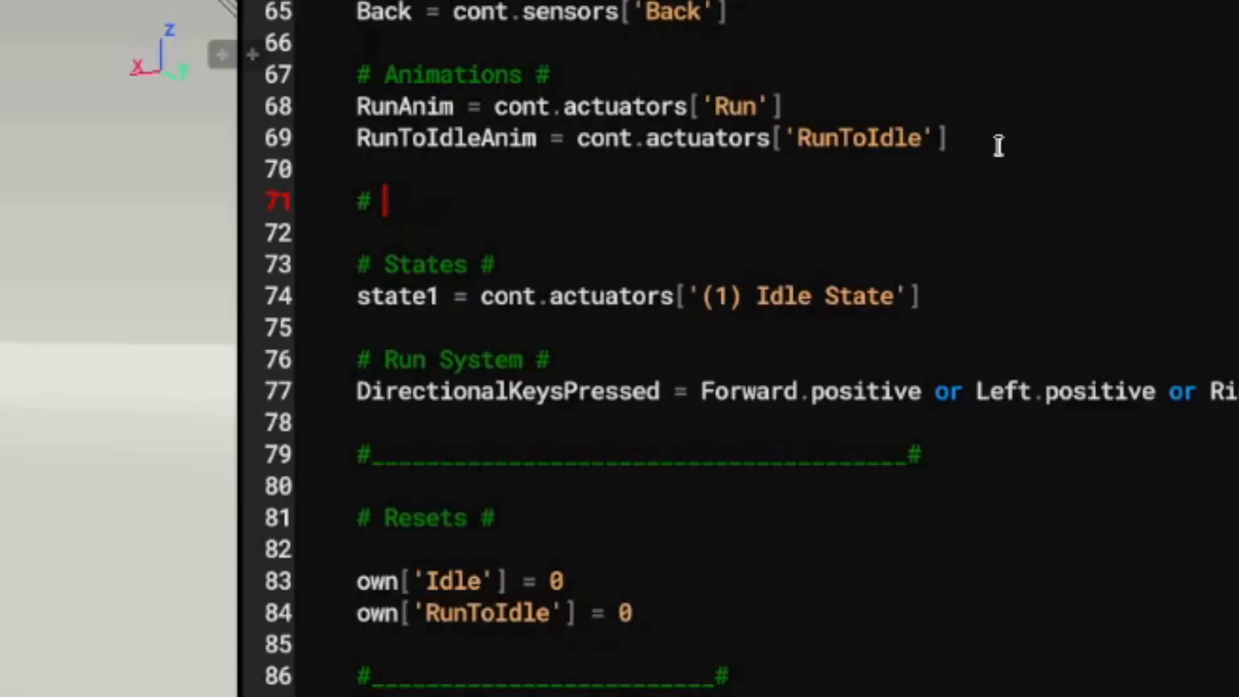
type("Animation Properties #")
key("Return")
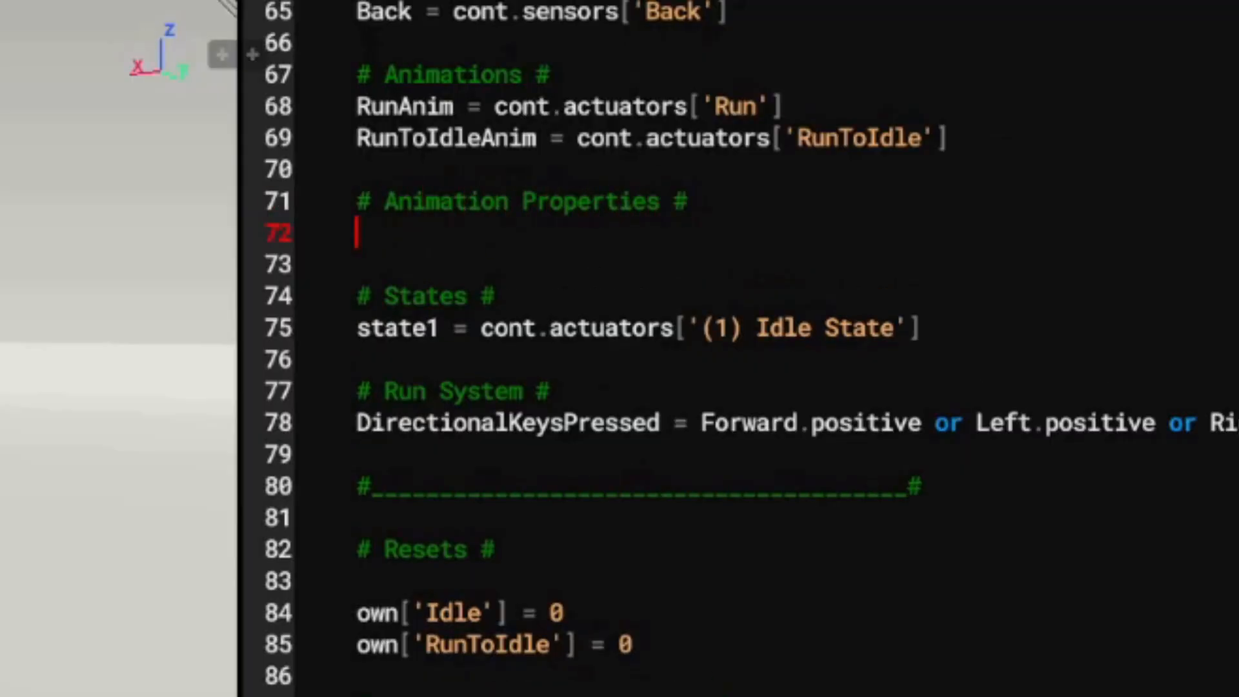
type("Run = own['Run']")
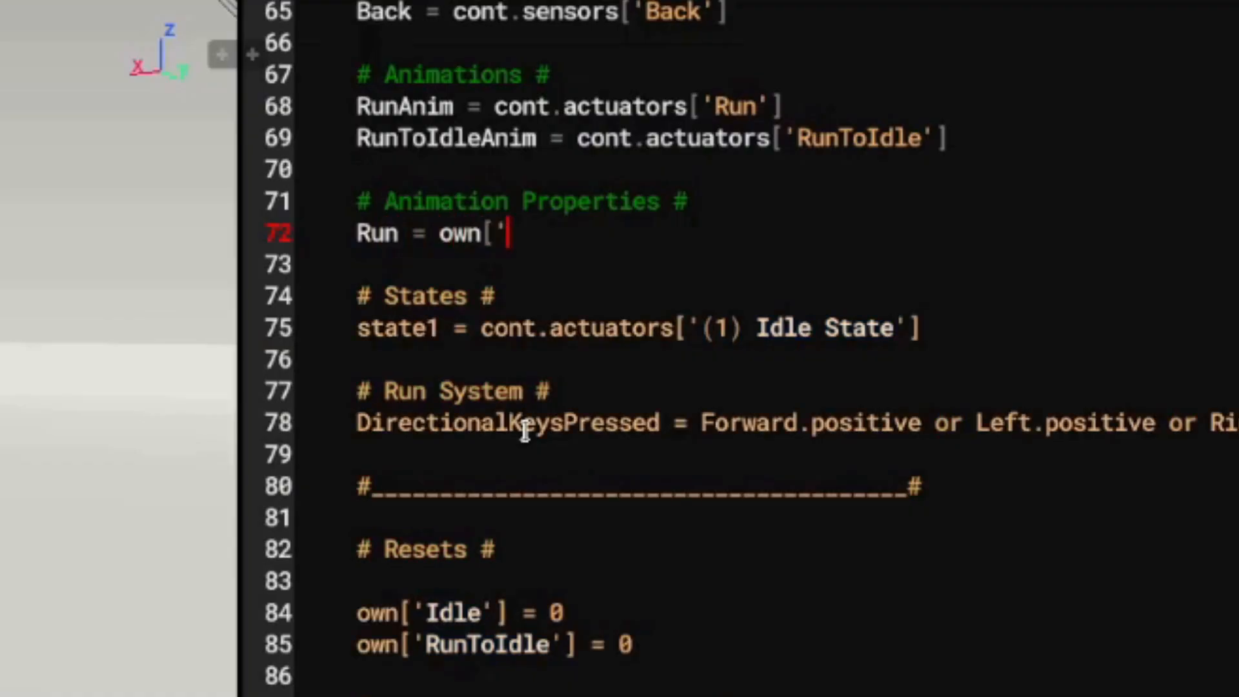
- Replace the condition guarding the IdleToRun reset in the Run section with Run != 0
left_click_drag(652, 522, 490, 525)
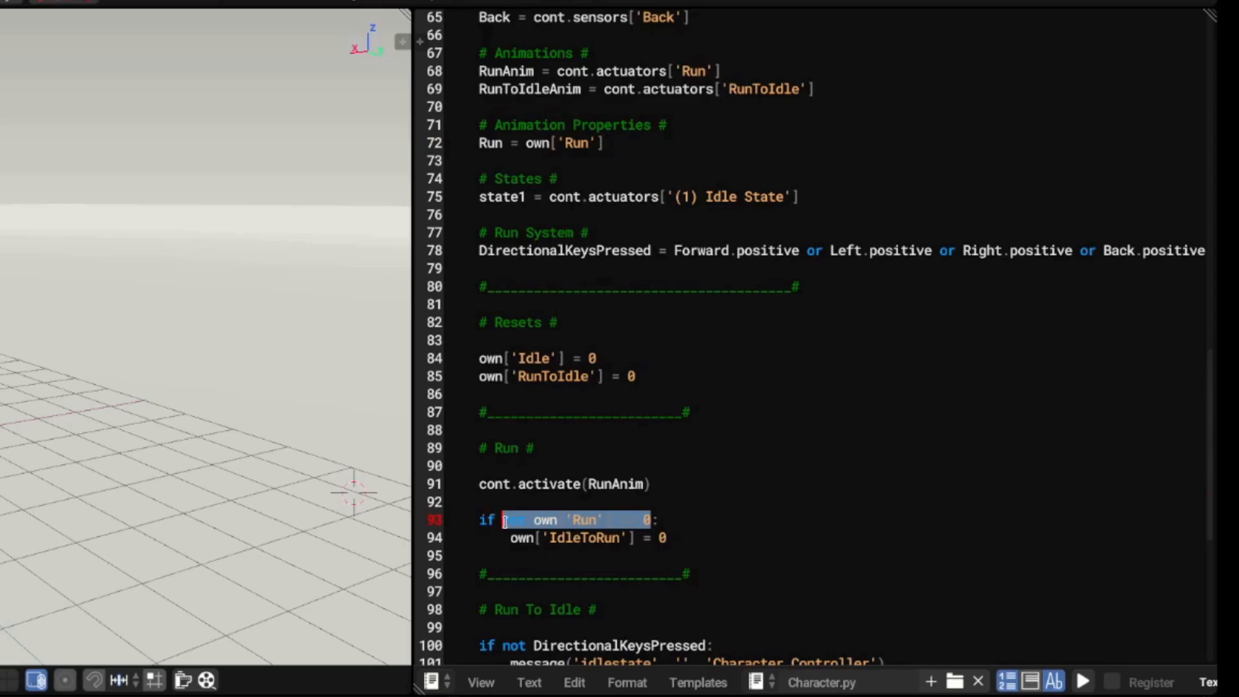
key("BackSpace")
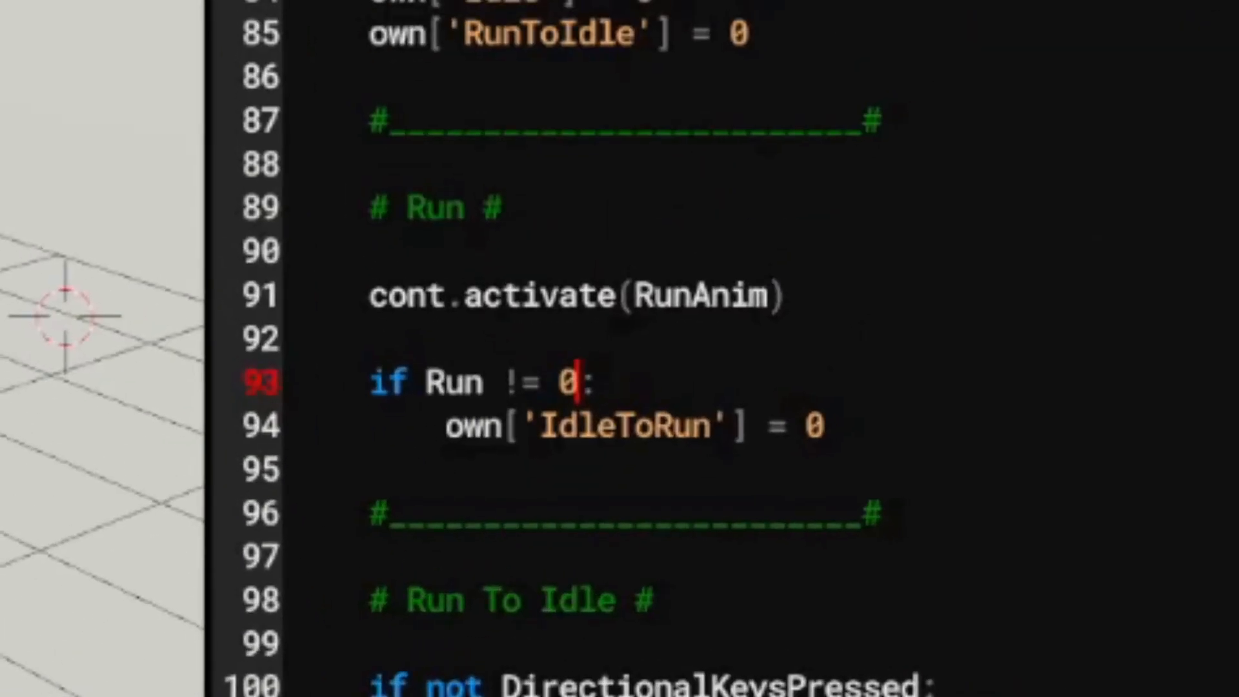
key("Left")
key("Left")
key("Left")
key("Left")
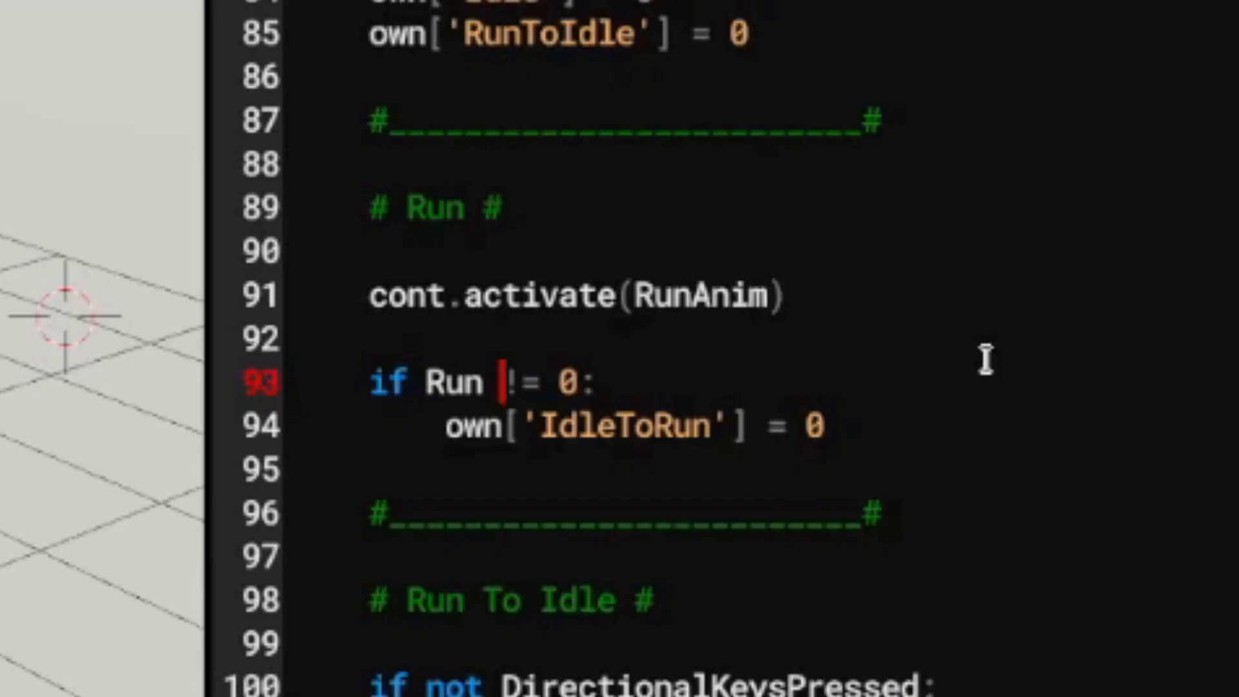
- Run the game twice to test the character's forward movement and the transition from idle to run
key("Right")
key("Right")
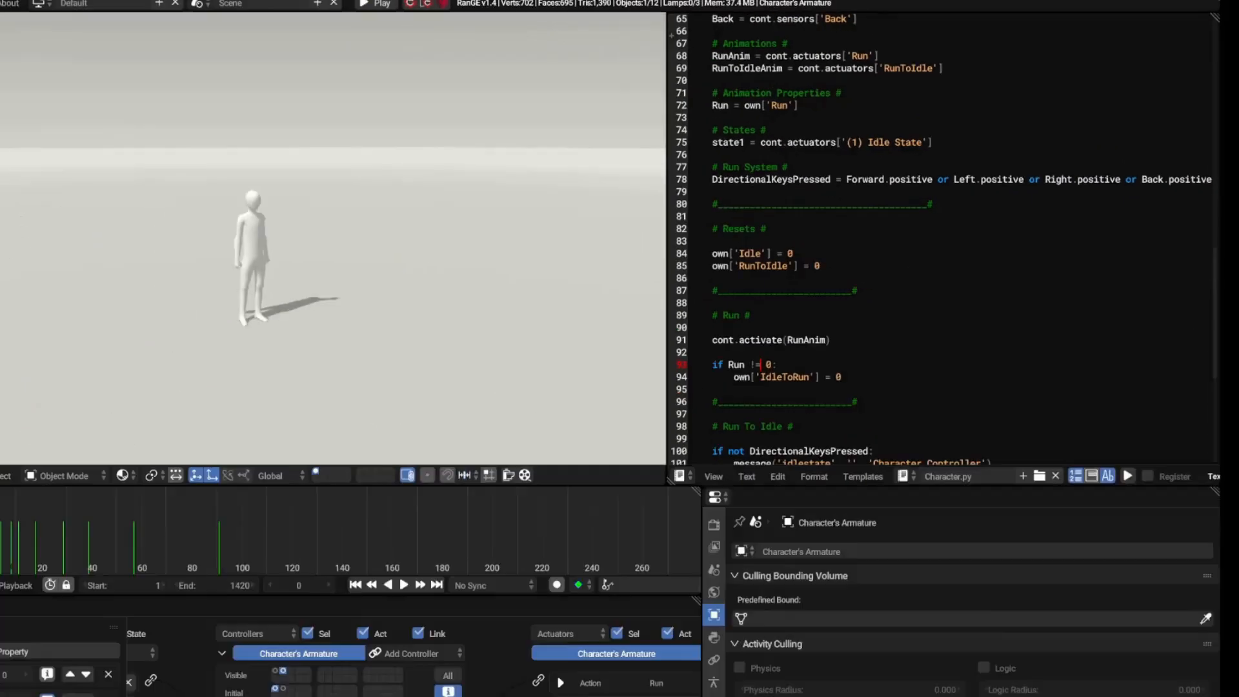
key("p")
key("w")
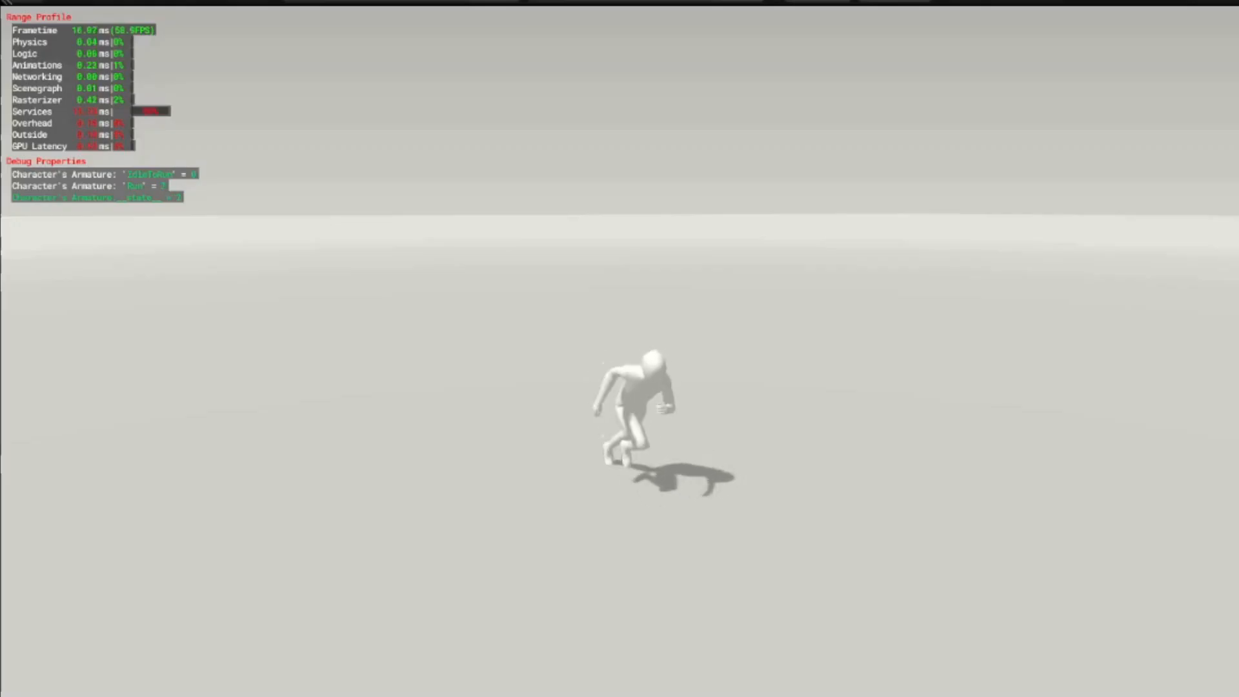
key("Escape")
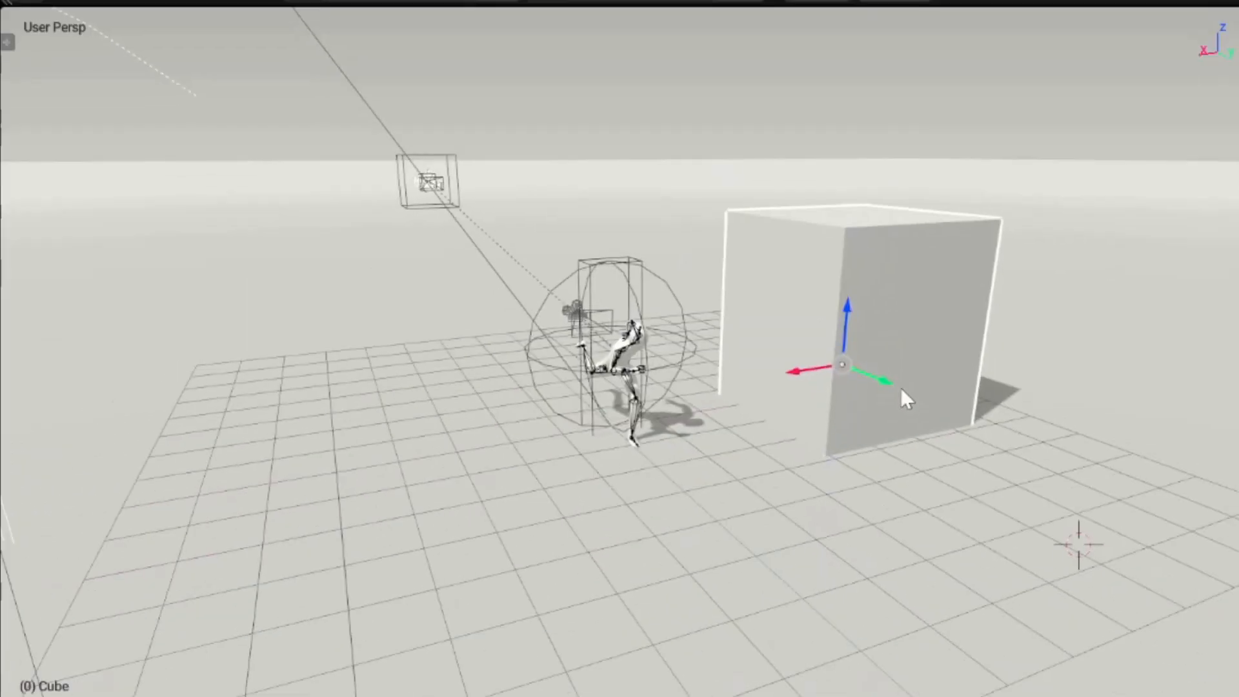
key("p")
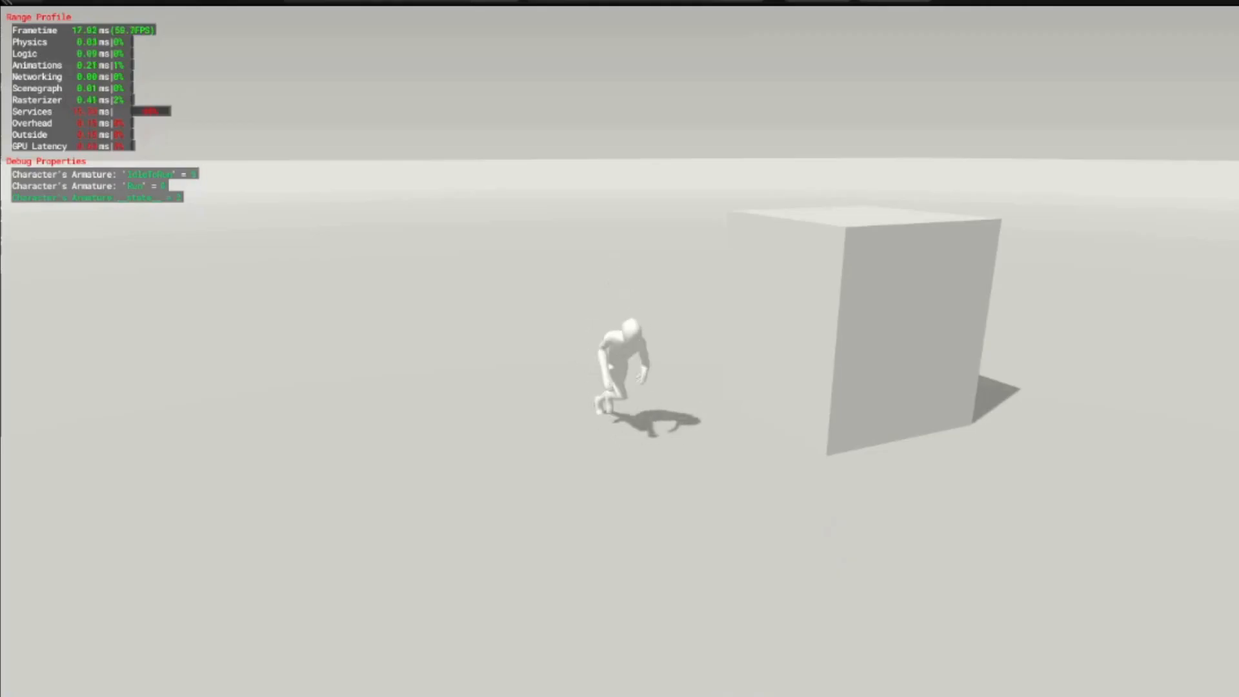
key("Escape")
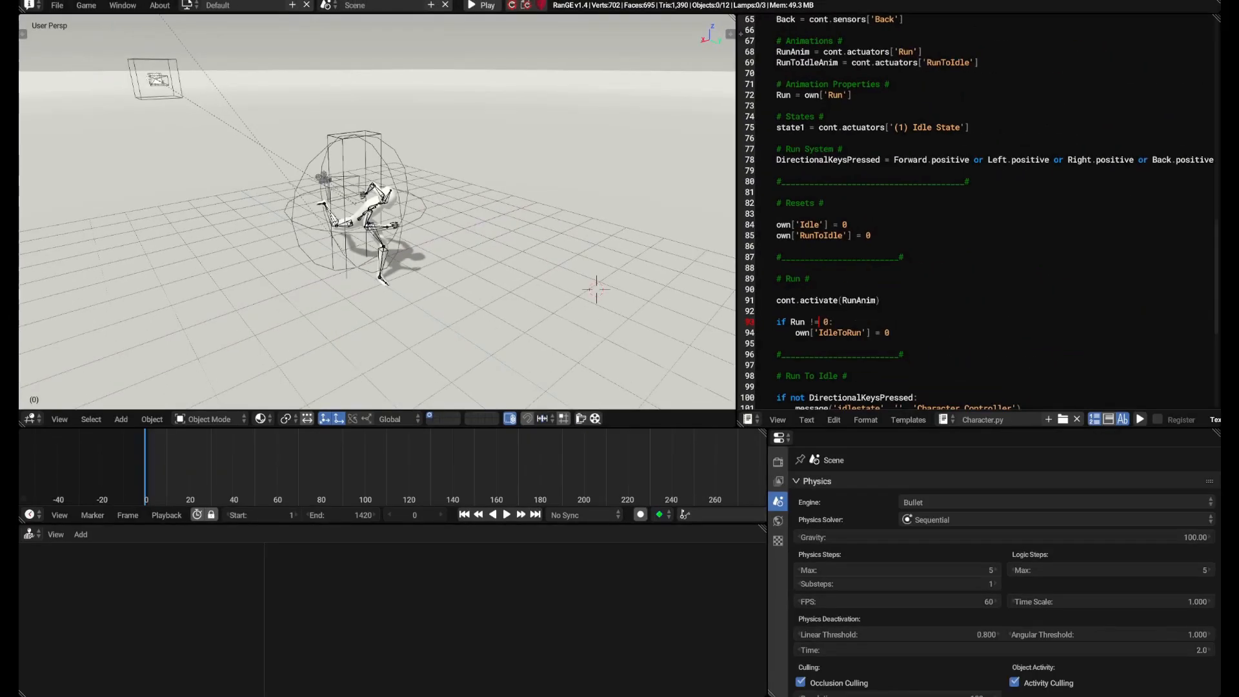
- Show the armature's IdleToRun action in the Action Editor, play it back, and scrub through its frames to frame 25
left_click(748, 420)
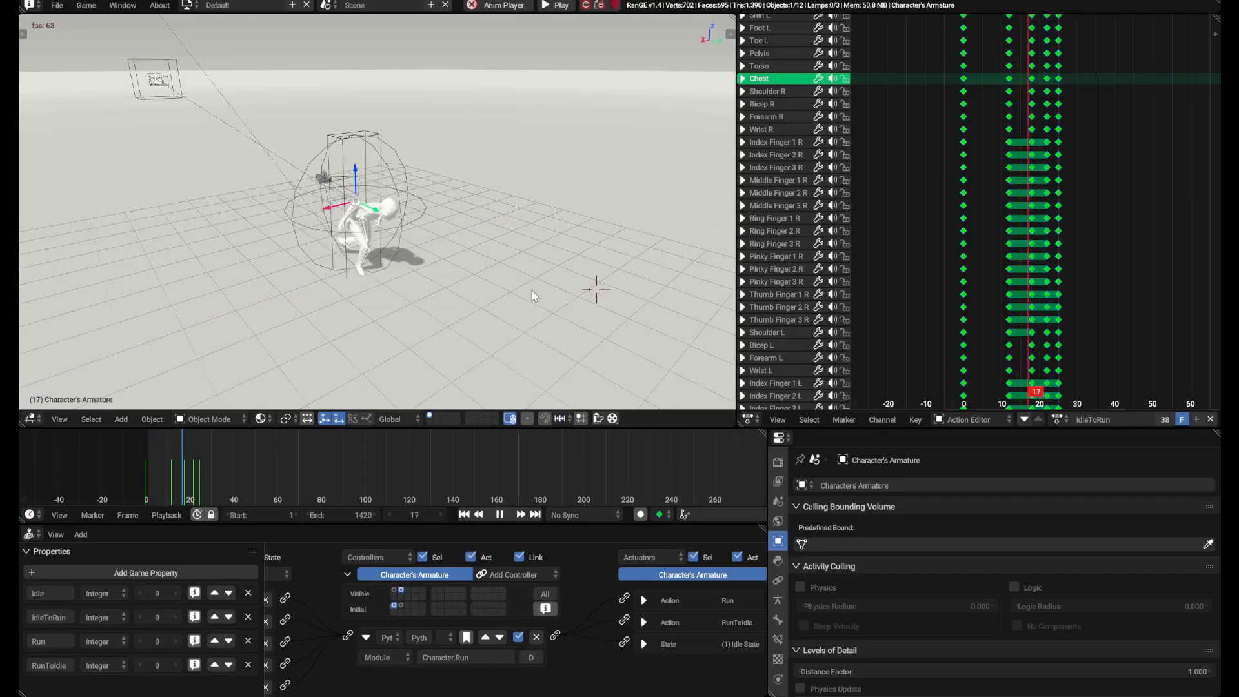
key("alt+a")
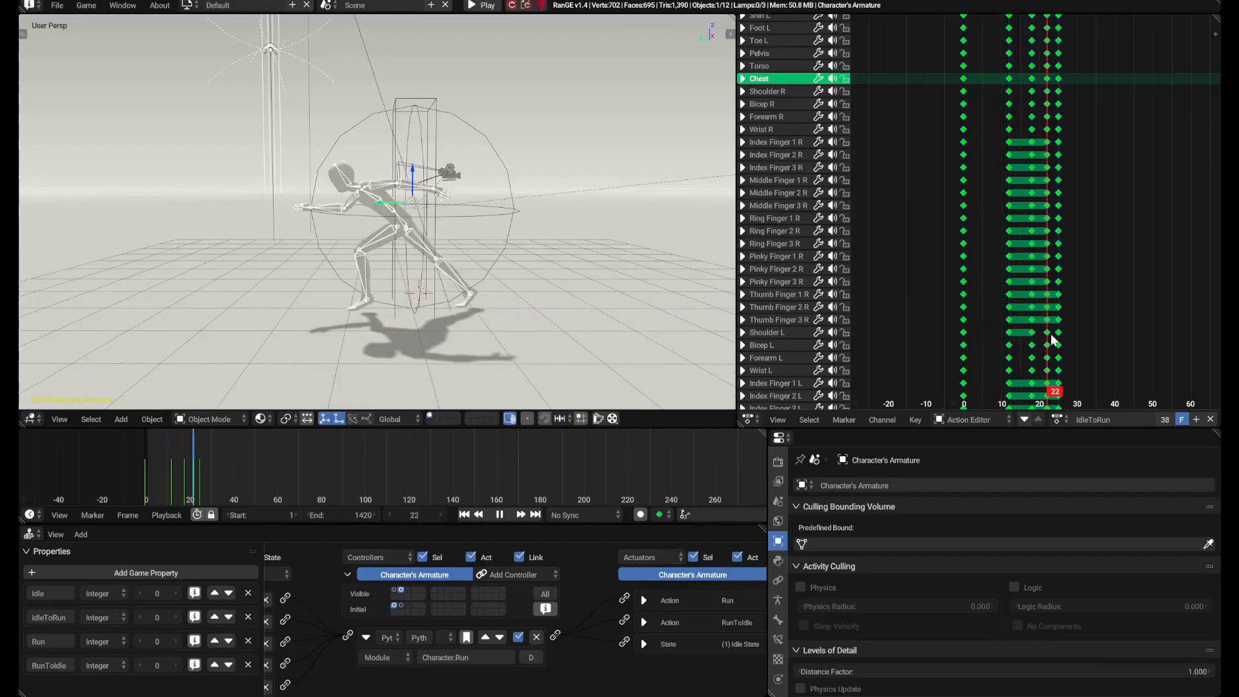
key("alt+a")
key("alt+a")
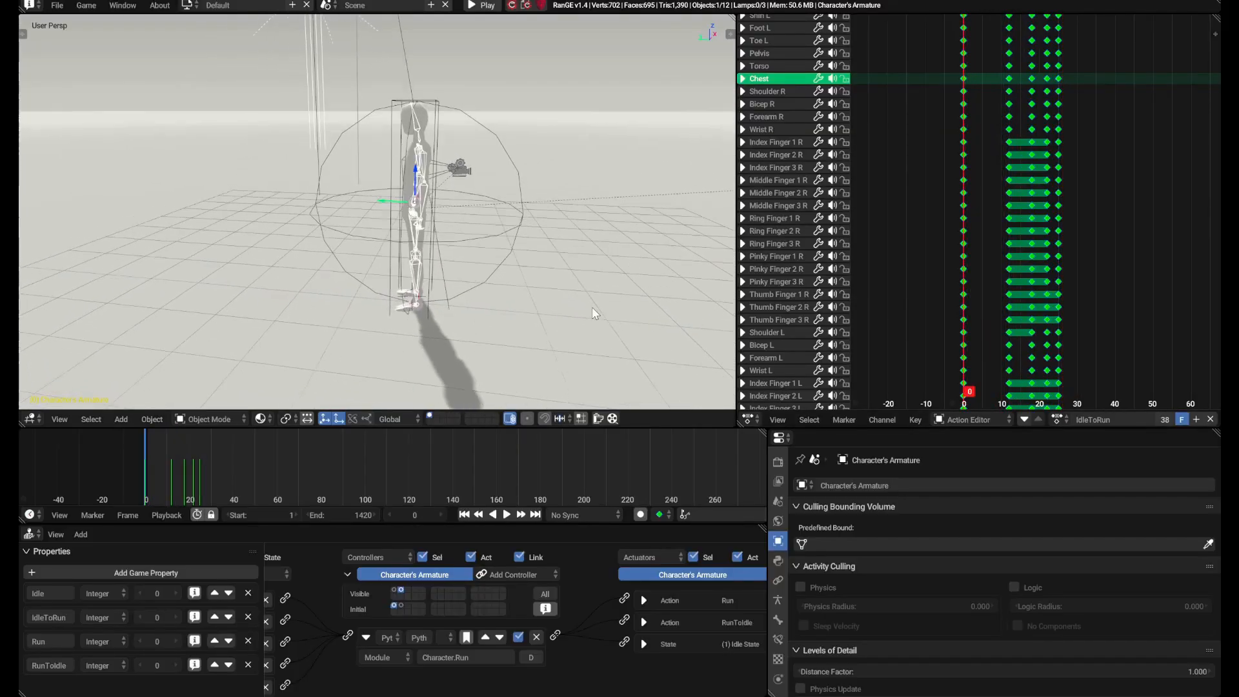
left_click(994, 294)
left_click_drag(995, 294, 1092, 306)
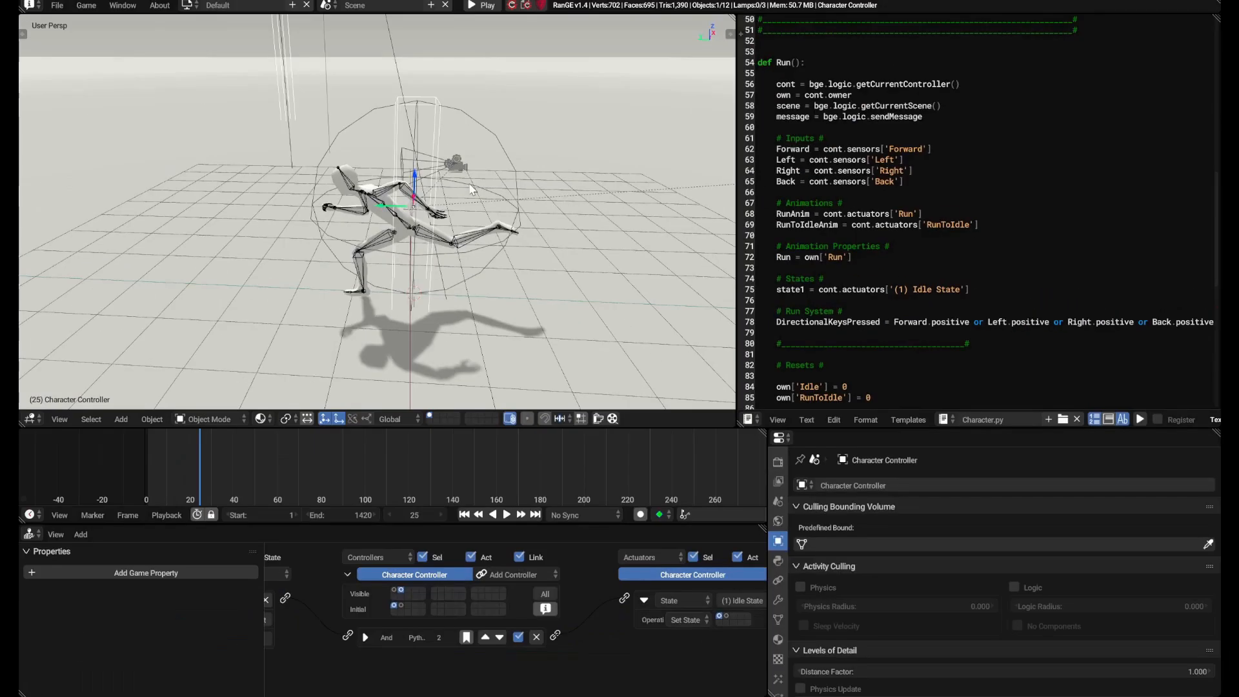
- Define IdleToRun = own['IdleToRun'] above the Run variable in the Run function's Animation Properties section
key("g")
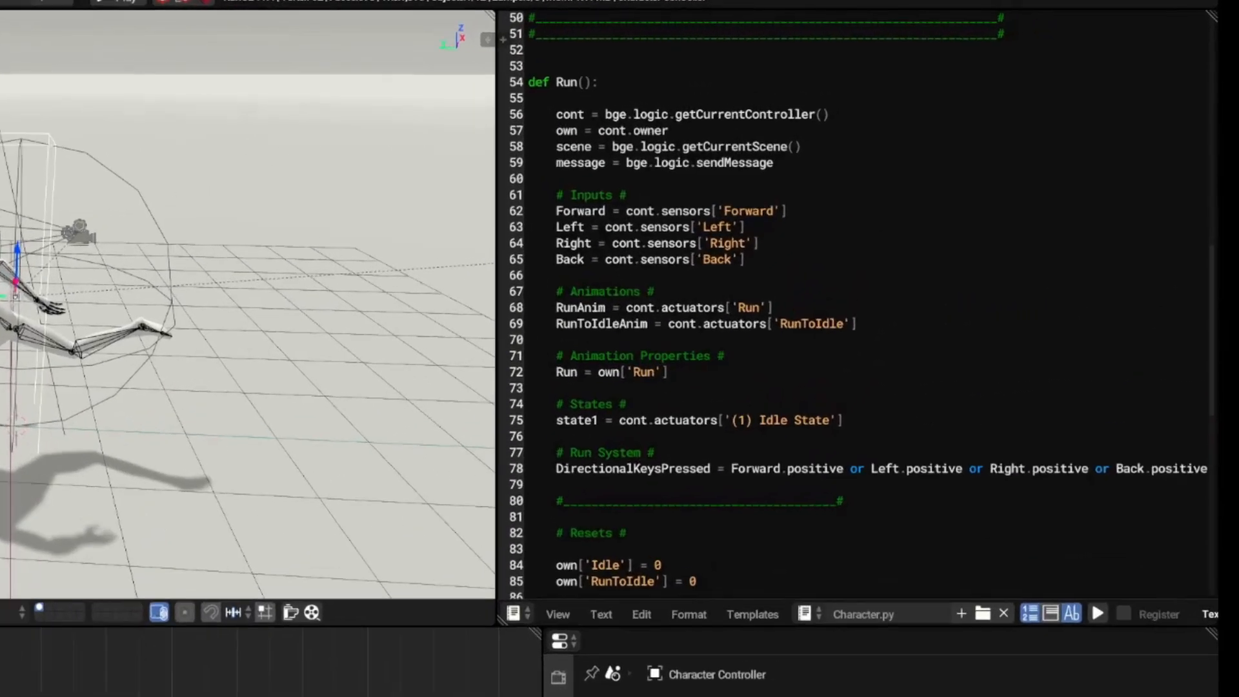
type("IdleToRun = own['IdleToRun']")
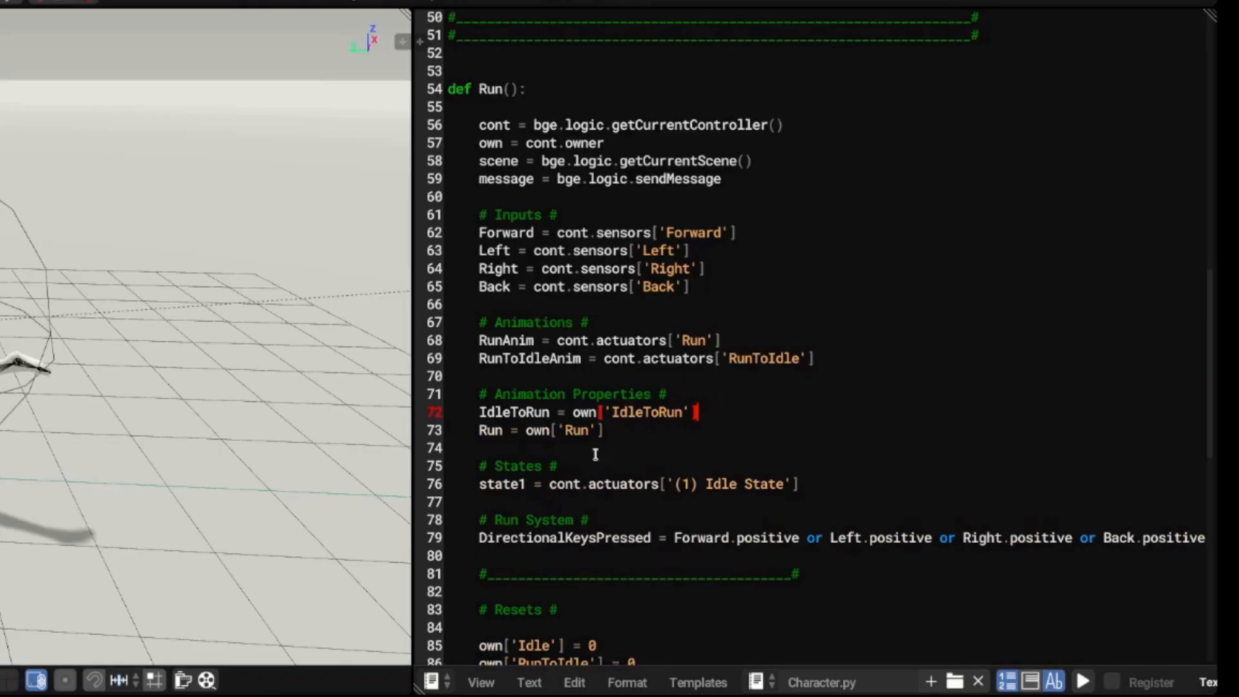
- Add an '# Idle To Run #' comment with an indented '# Motion #' comment under it, above the Run section of the Run function
scroll(624, 468, "down", 7)
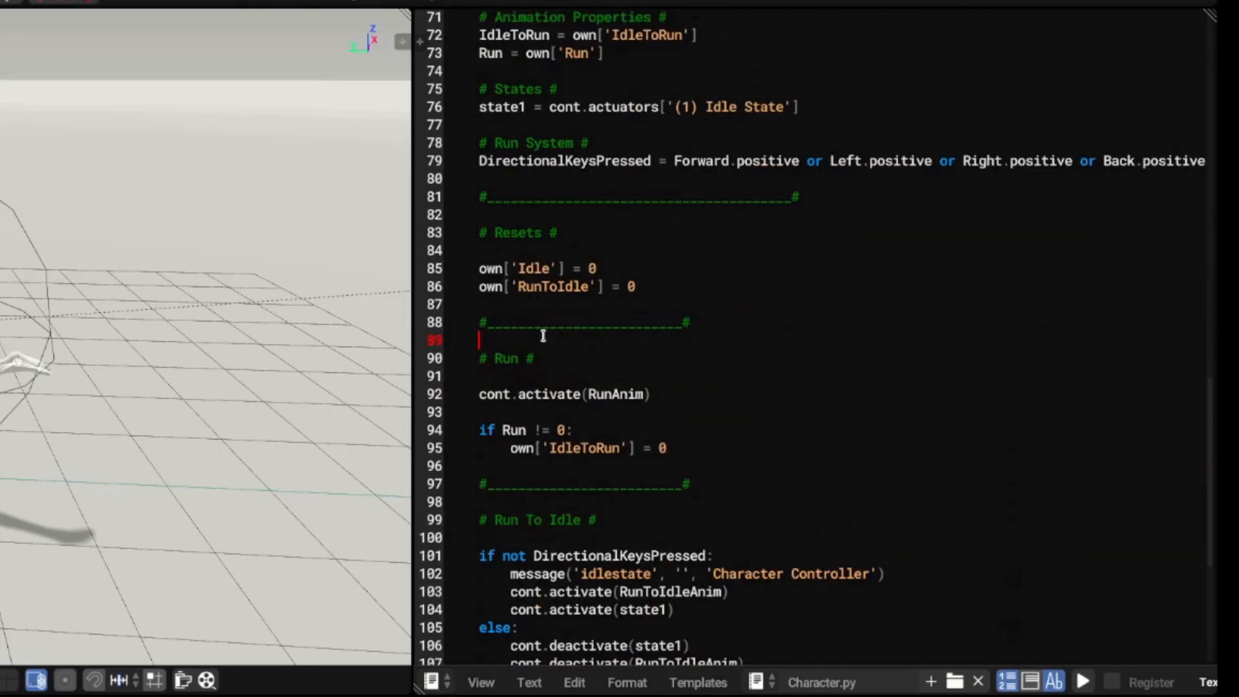
key("Return")
type("# Idle To Run #")
key("Return")
key("Return")
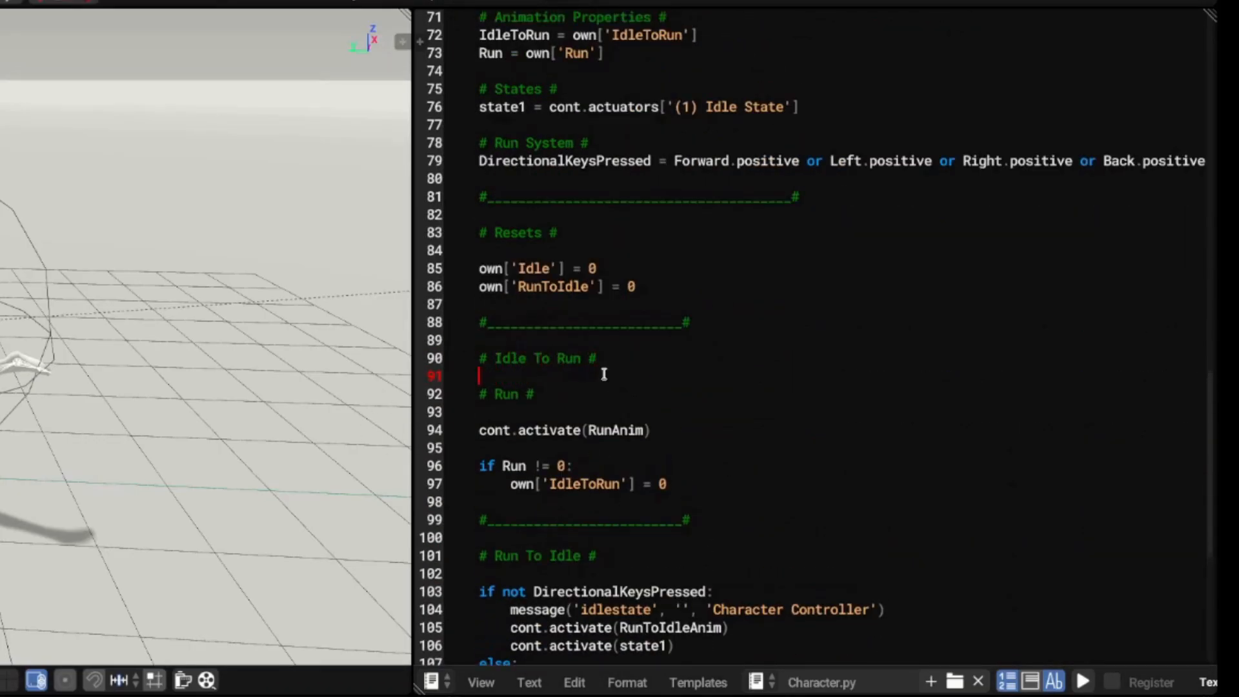
key("Tab")
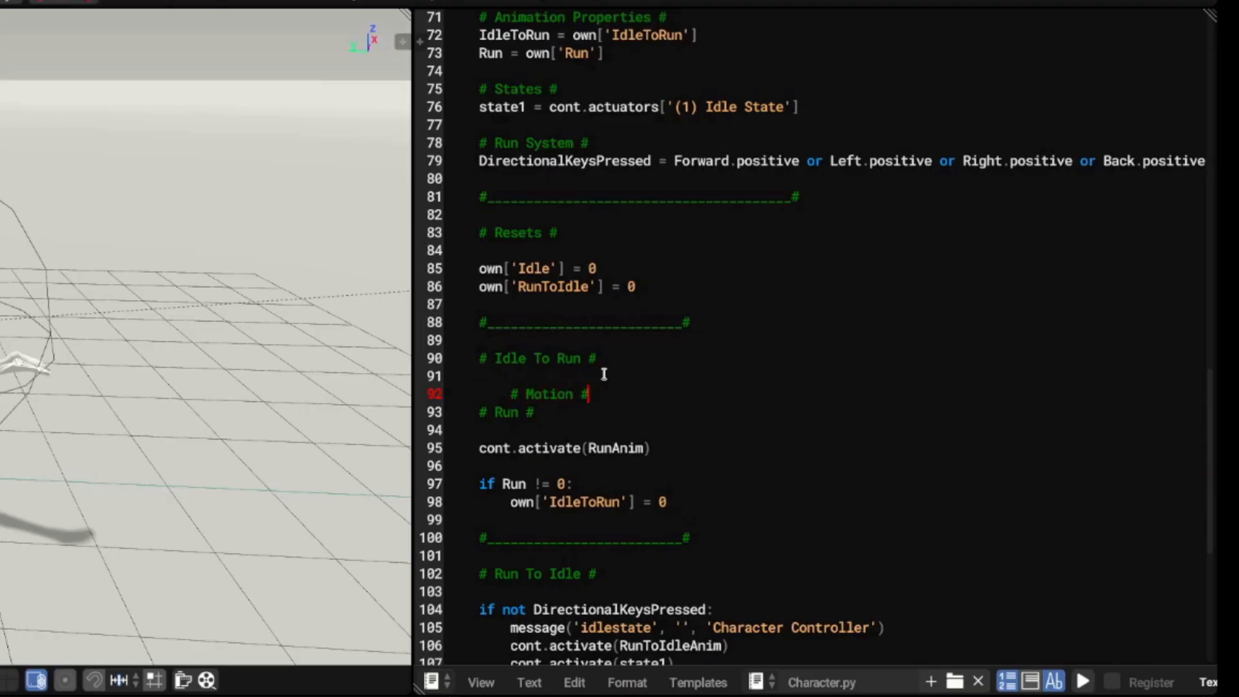
type("# Motion #")
key("Return")
key("Return")
key("Up")
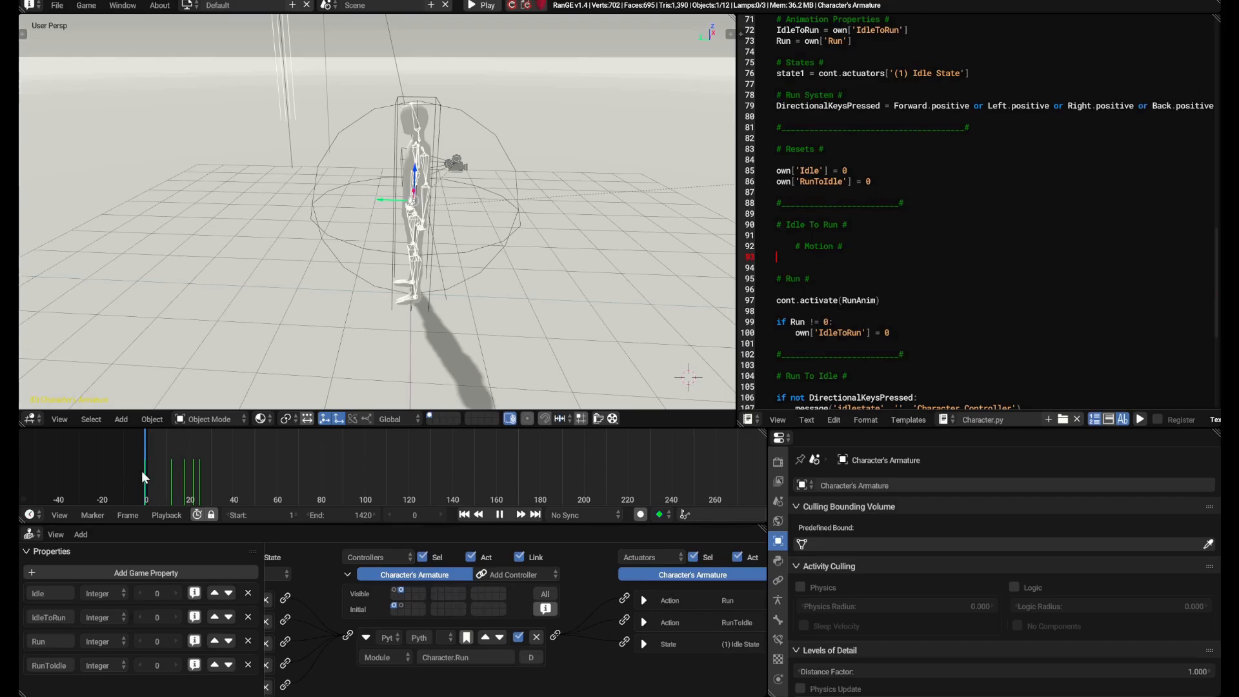
- Check the first motion phase in the animation and add a condition for IdleToRun from 1 to 14 that messages 'idletorunmotion1' to 'Character Controller'
left_click_drag(142, 471, 173, 474)
key("shift+Left")
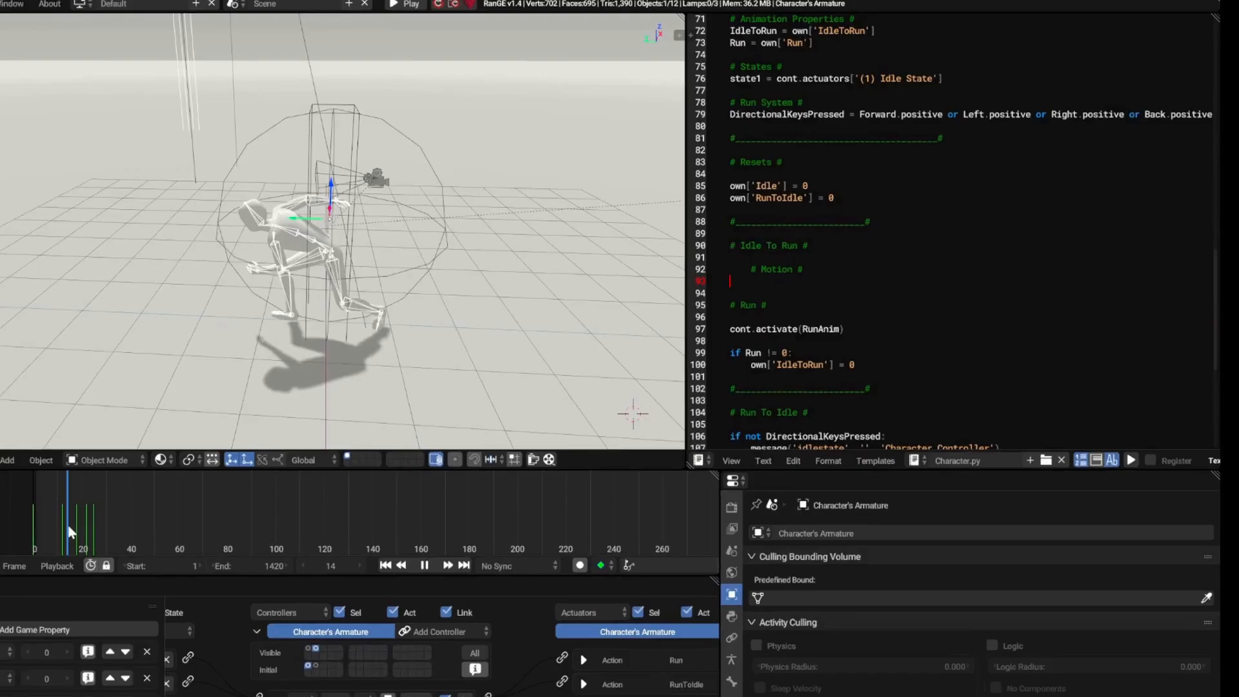
type("if ")
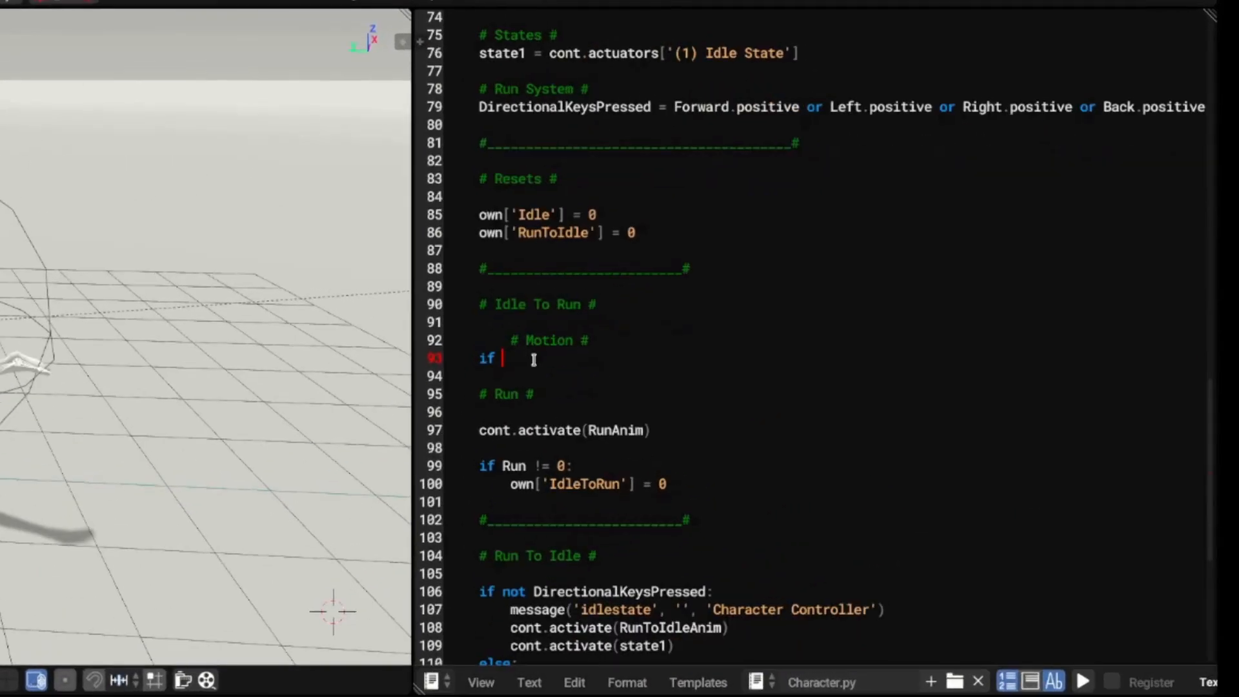
type("IdleToRun >= 1 and IdleToRun <= 14:")
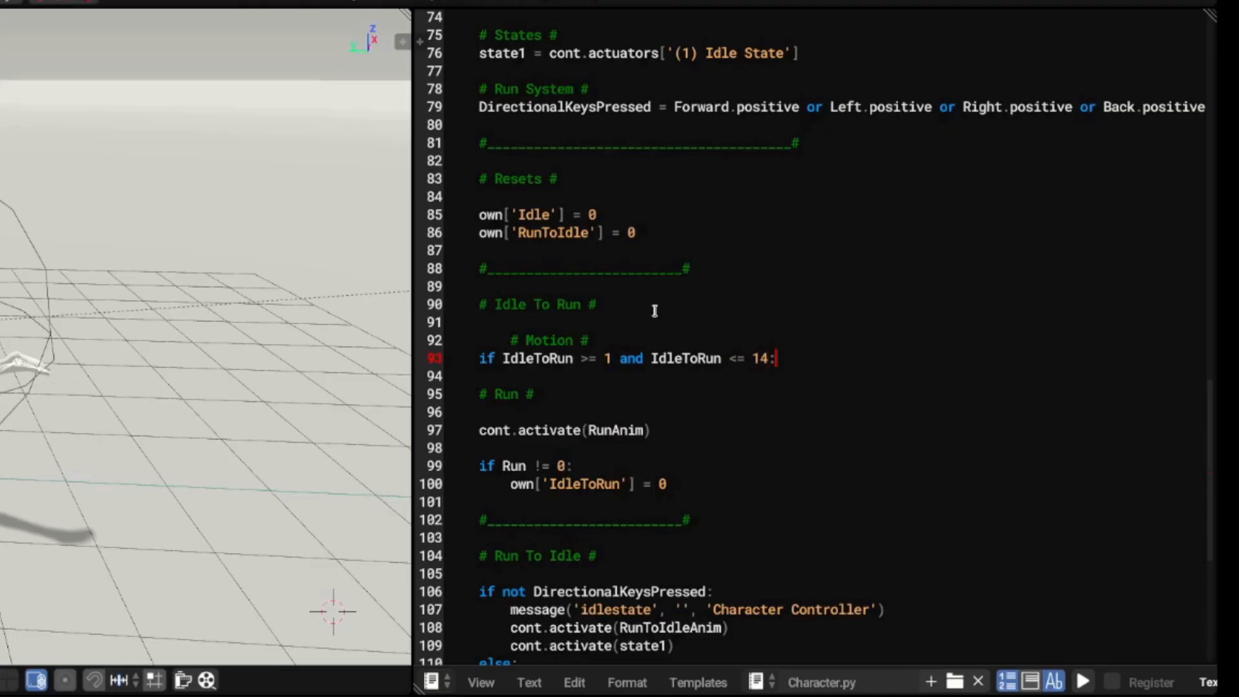
key("Return")
type("message('idleto")
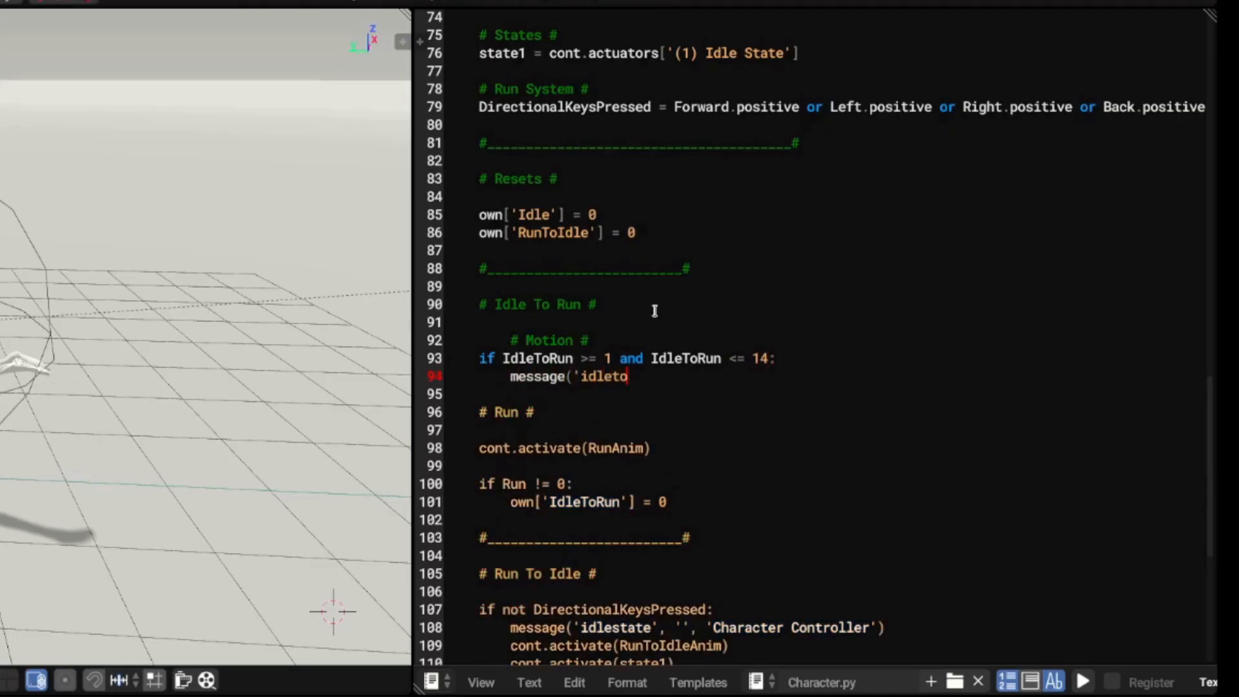
type("runmotion1', '', 'Character Controller'")
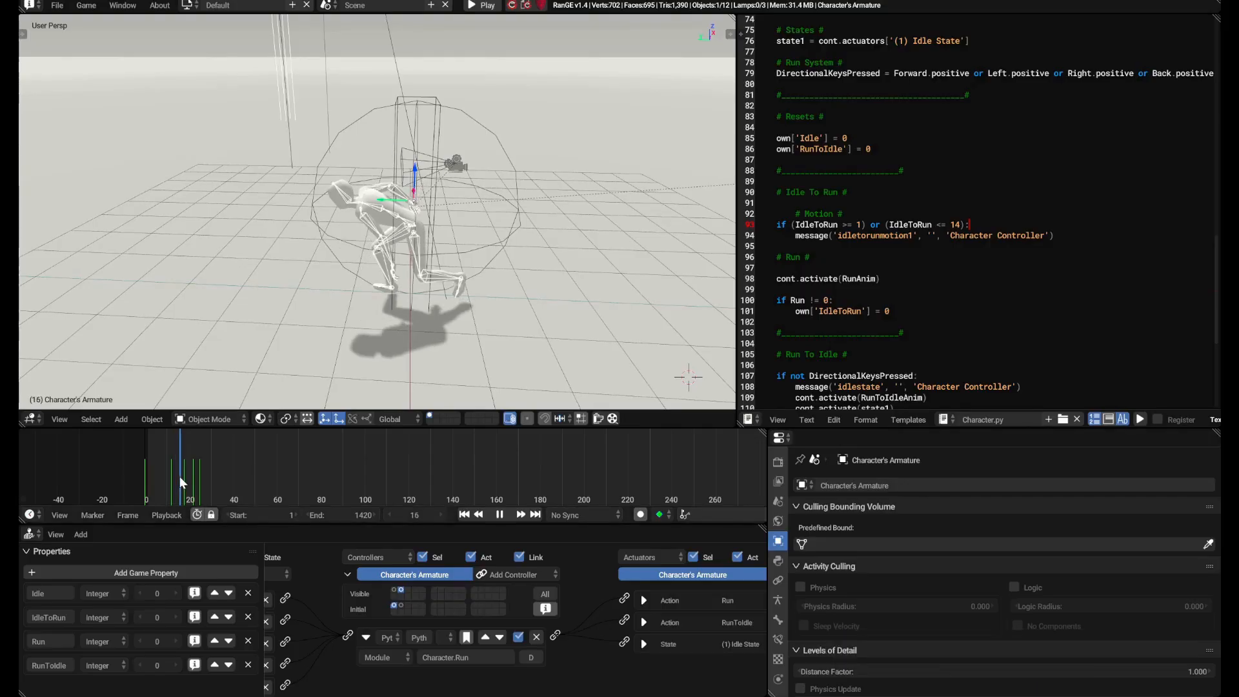
- Check the rest of the animation and add a second condition, 'if (IdleToRun >= 15) and (IdleToRun <= 25):', below the first block
left_click_drag(180, 476, 200, 477)
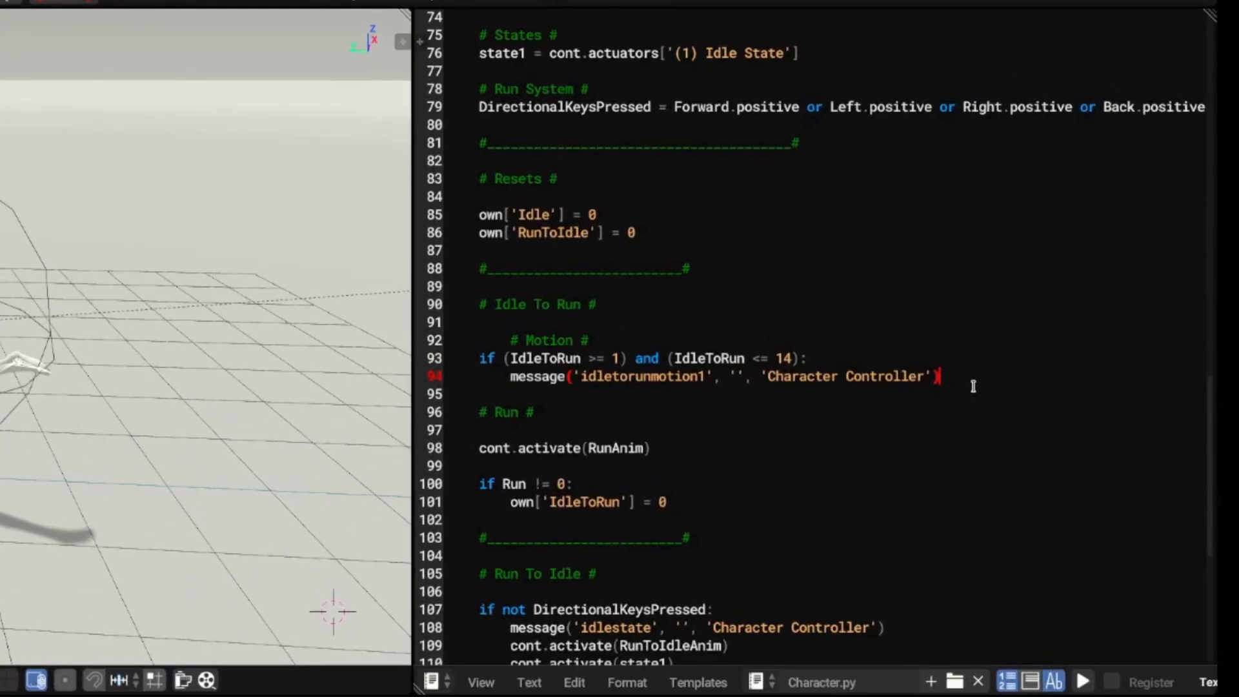
key("Return")
key("Return")
key("BackSpace")
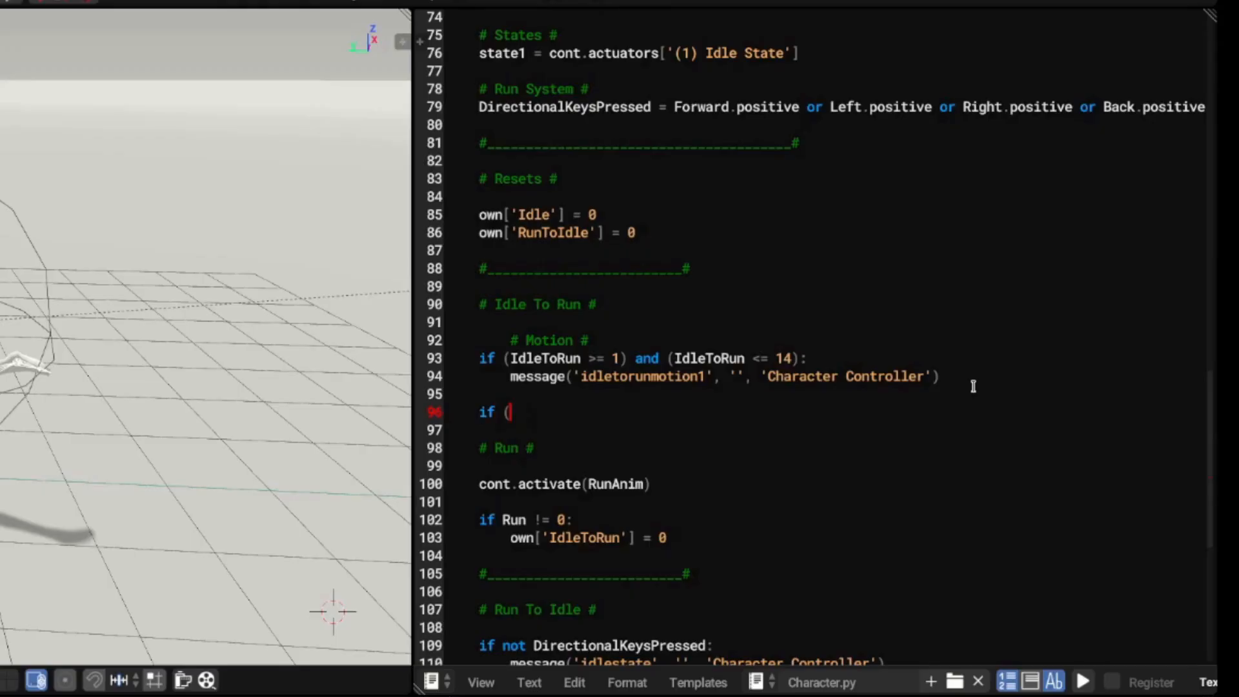
type("if (IdleToRun >=")
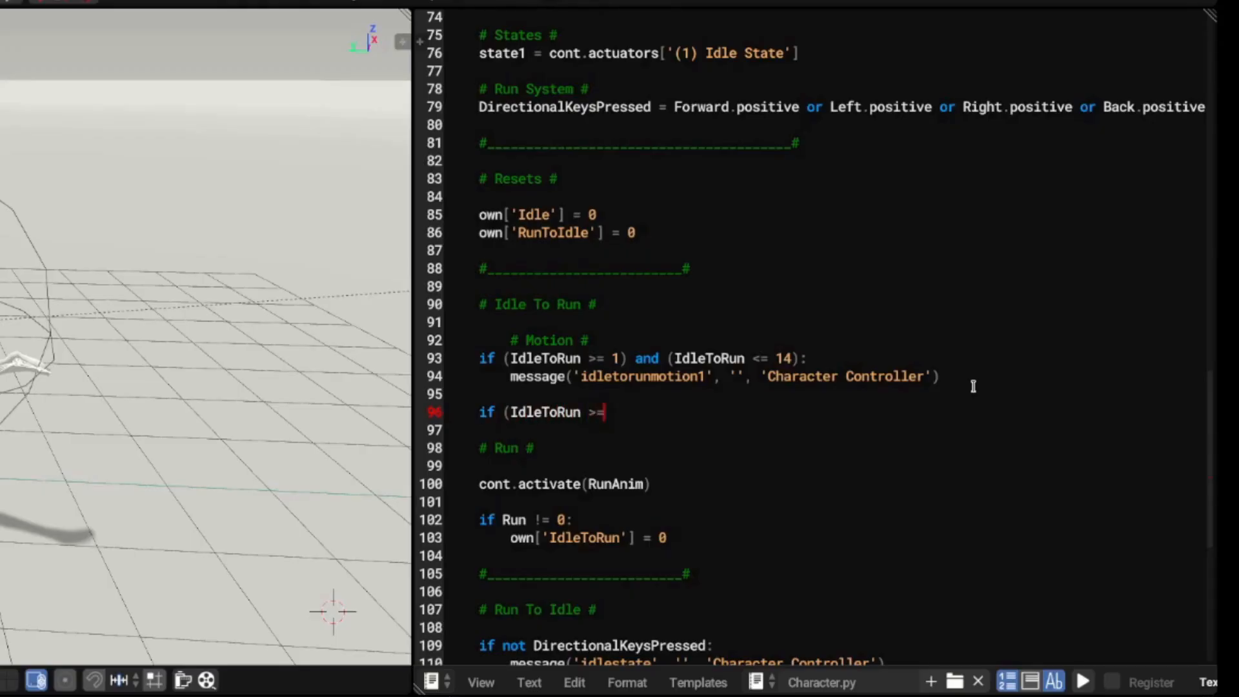
type(" 15) and (IdleToR")
key("BackSpace")
type("):")
key("Return")
- Copy the message line into the second condition and change its subject to 'idletorunmotion2'
left_click_drag(973, 382, 512, 380)
key("ctrl+c")
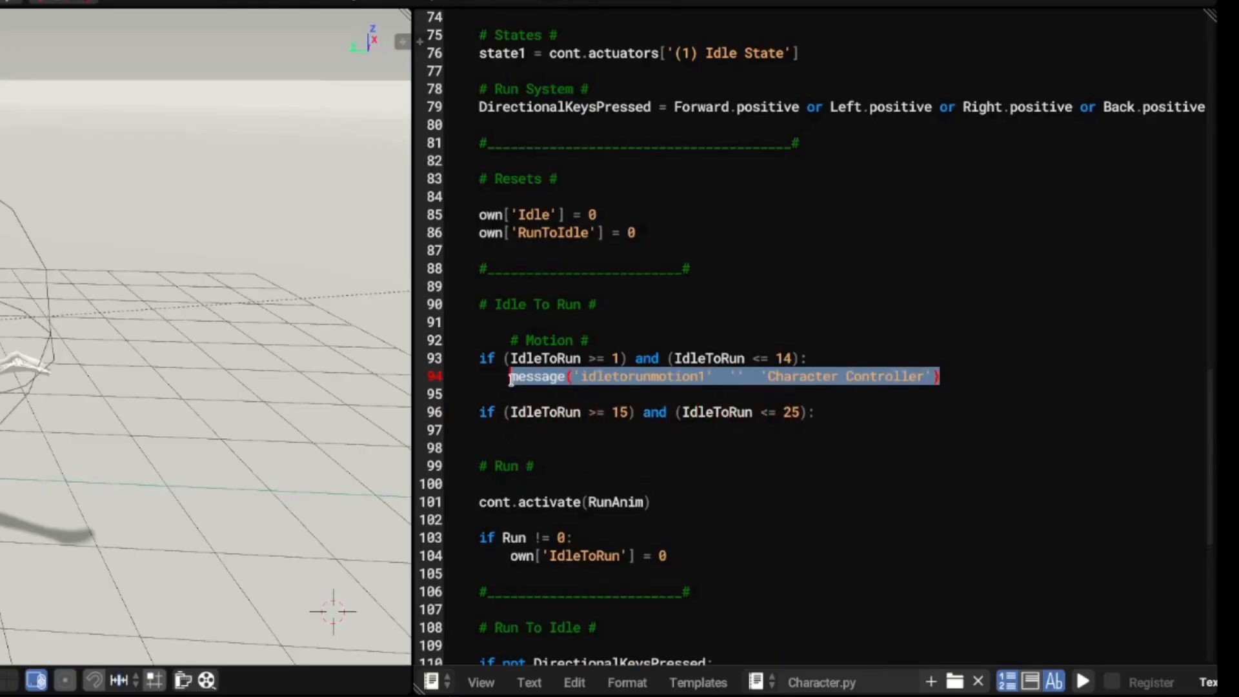
left_click(756, 436)
key("ctrl+v")
left_click(703, 430)
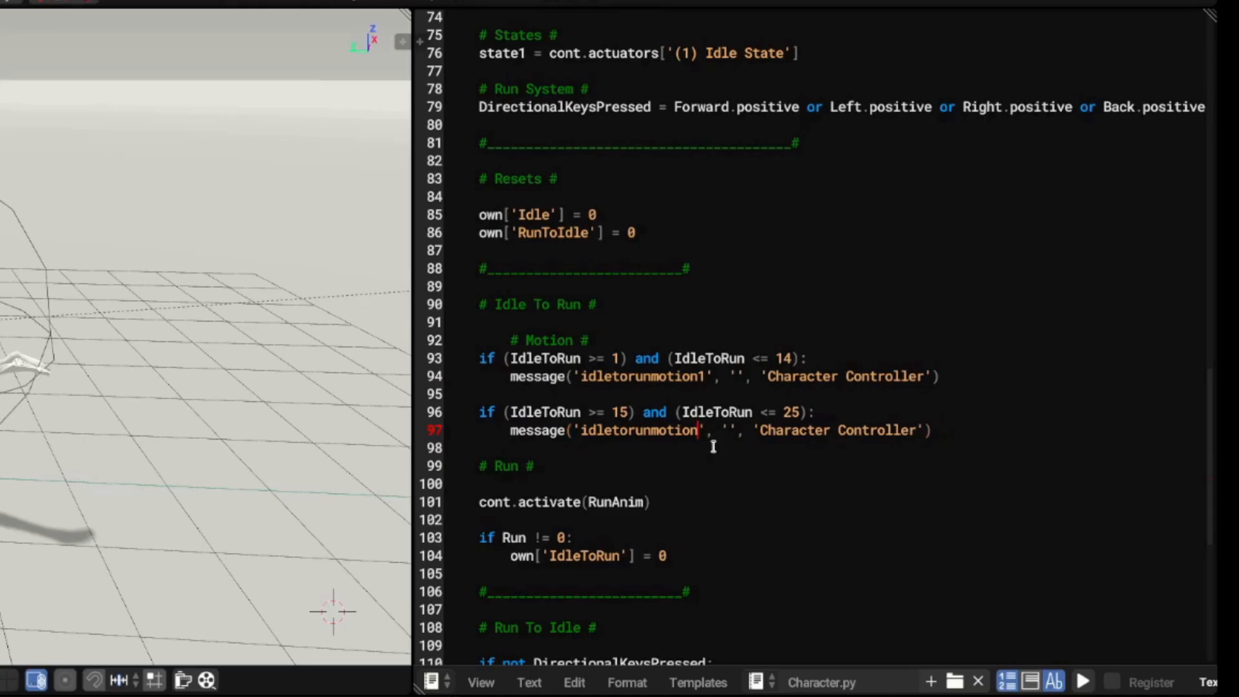
key("BackSpace")
type("2")
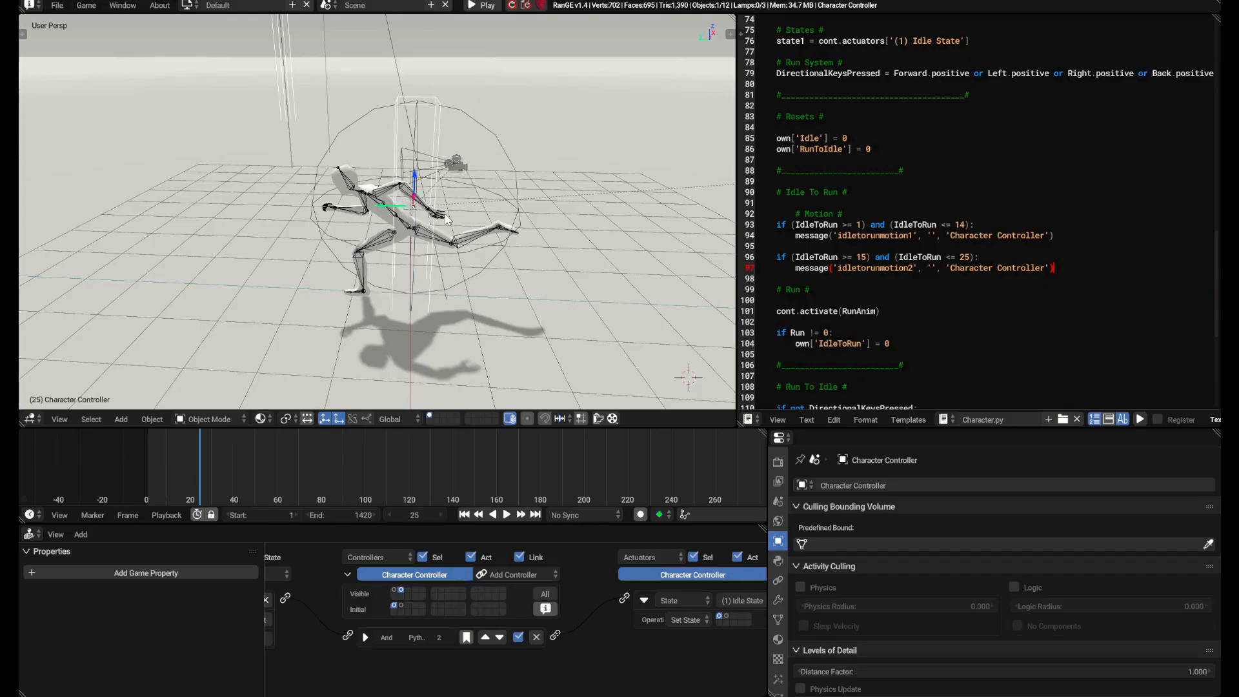
- Add two Message sensors to the Character Controller with the subjects idletorunmotion1 and idletorunmotion2
key("g")
right_click(439, 237)
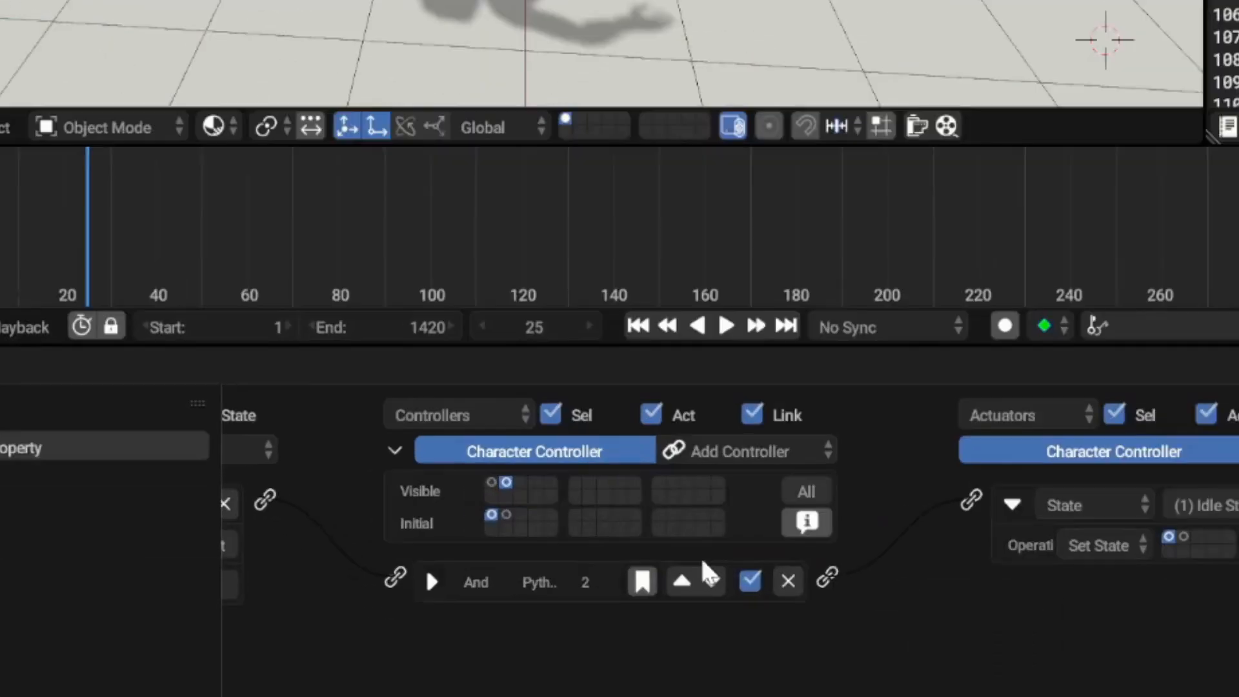
key("ctrl+Up")
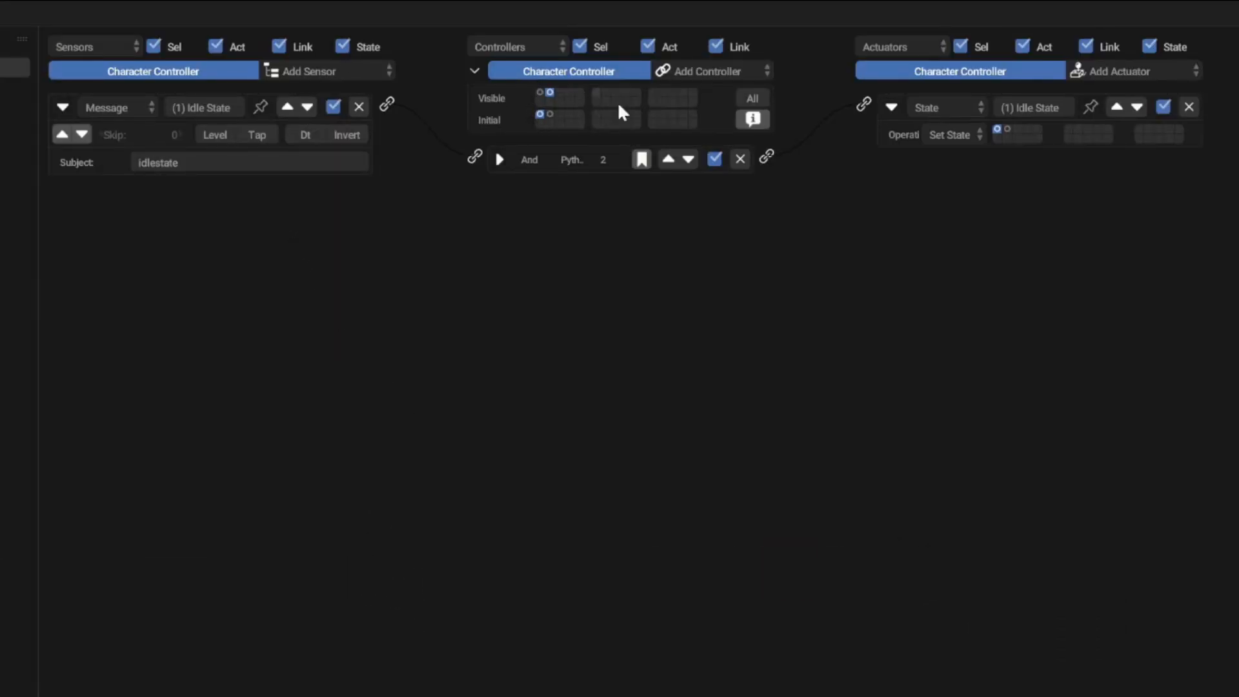
left_click(346, 69)
key("m")
key("shift+r")
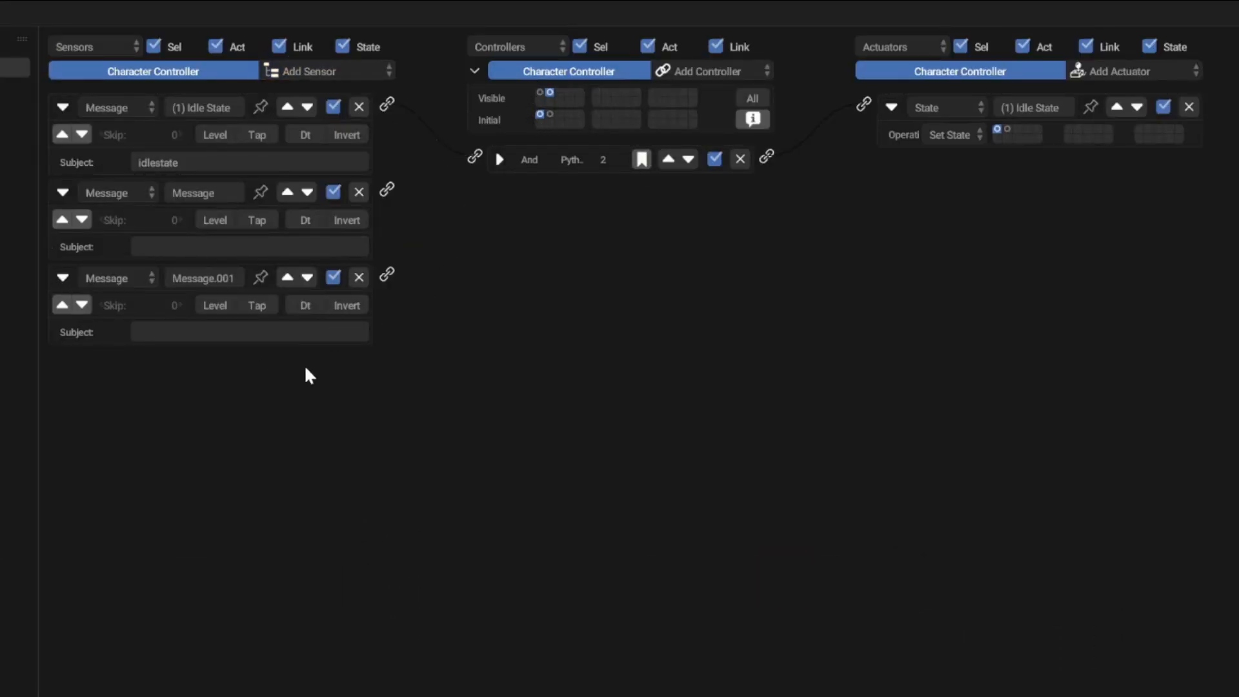
key("ctrl+v")
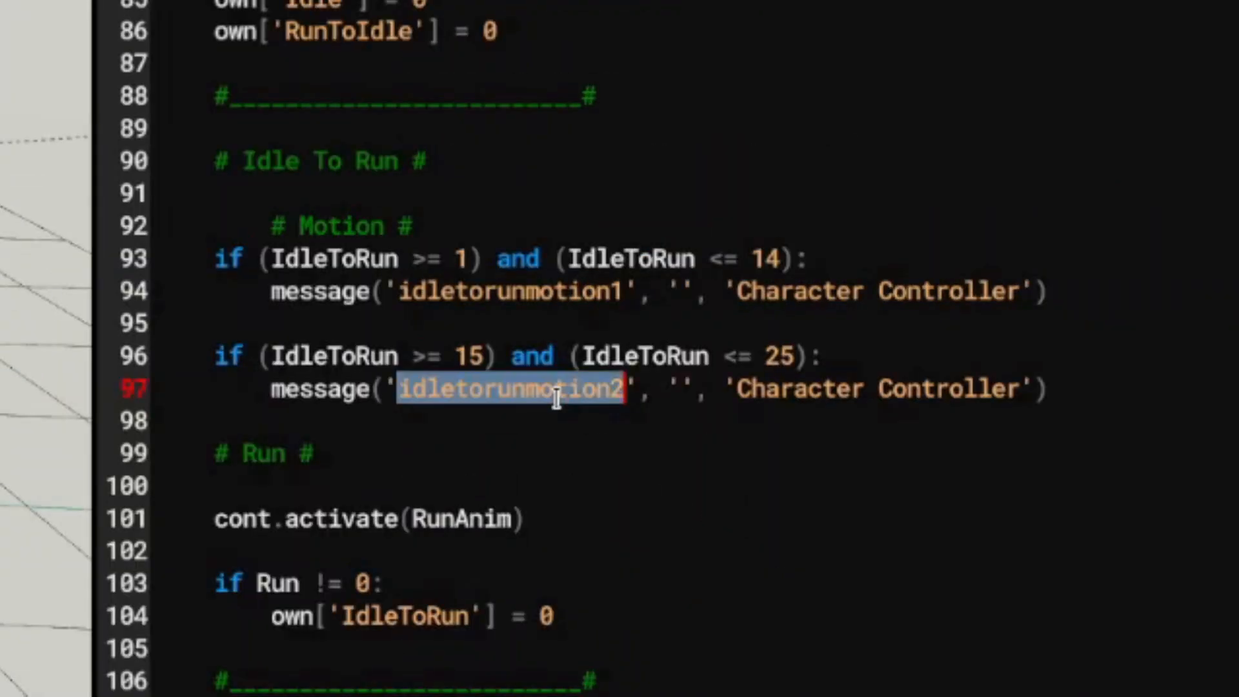
key("ctrl+v")
- Rename the two new Message sensors IdleToRunMotion1 and IdleToRunMotion2
left_click(271, 305)
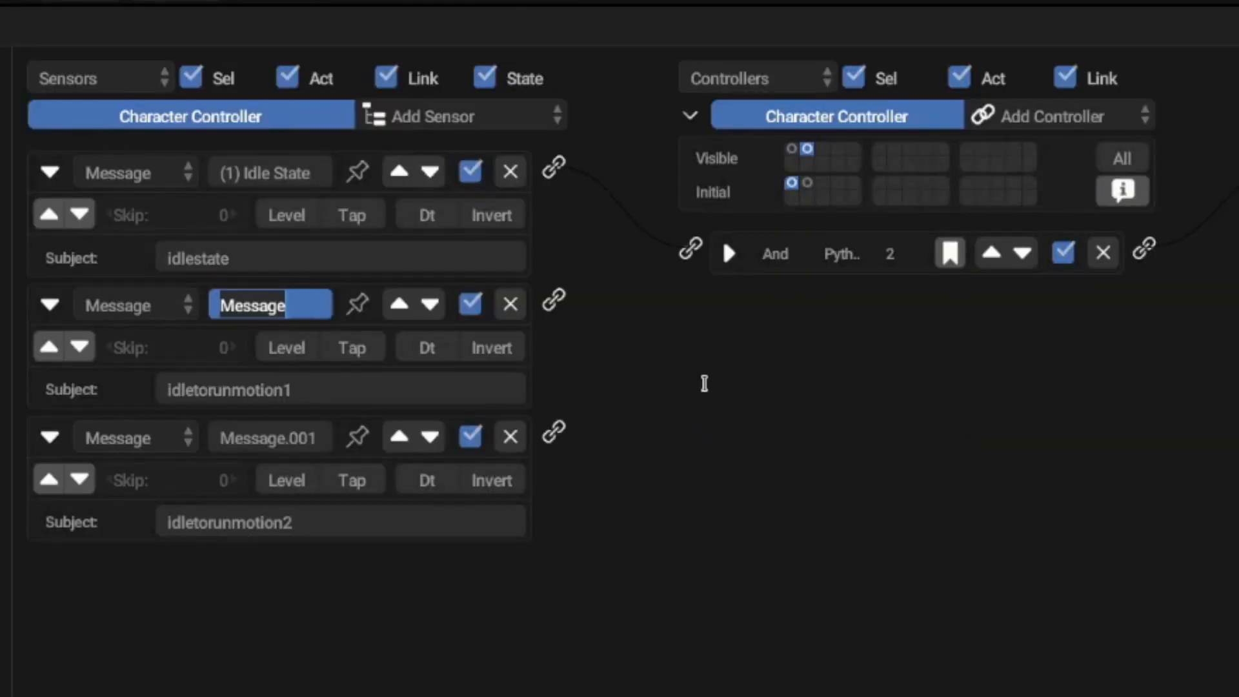
type("IdleToRunMotion1")
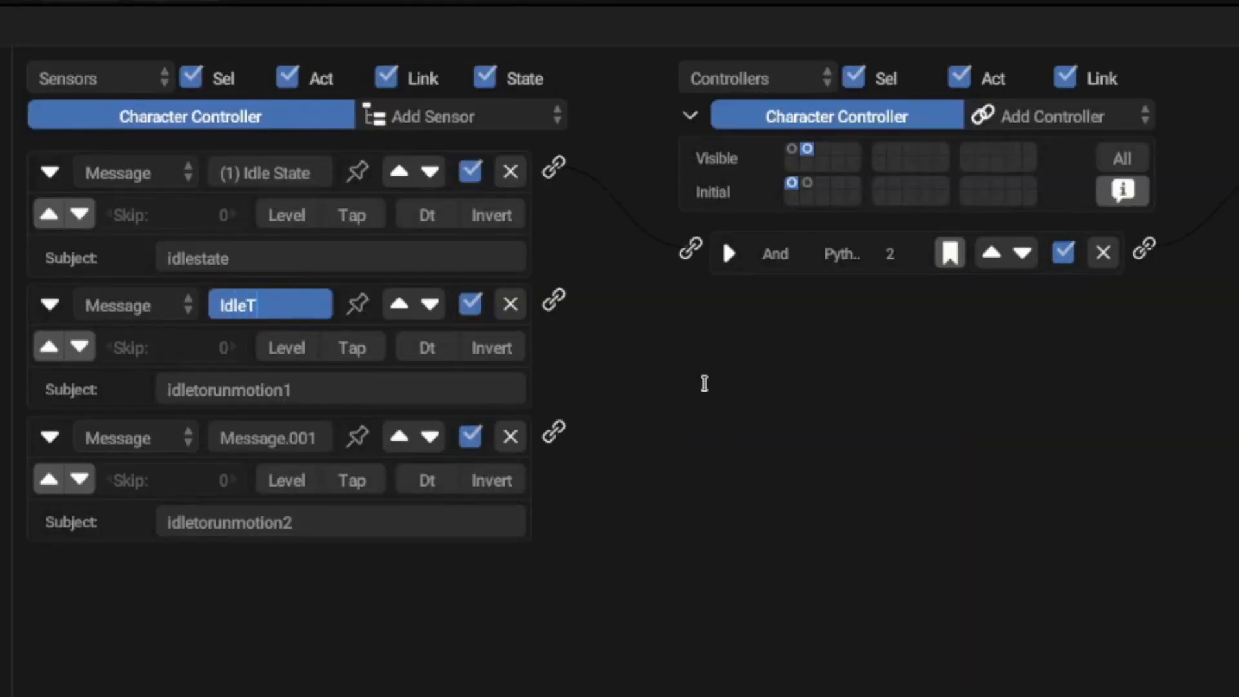
key("Return")
left_click(267, 438)
type("IdleToRunMotion2")
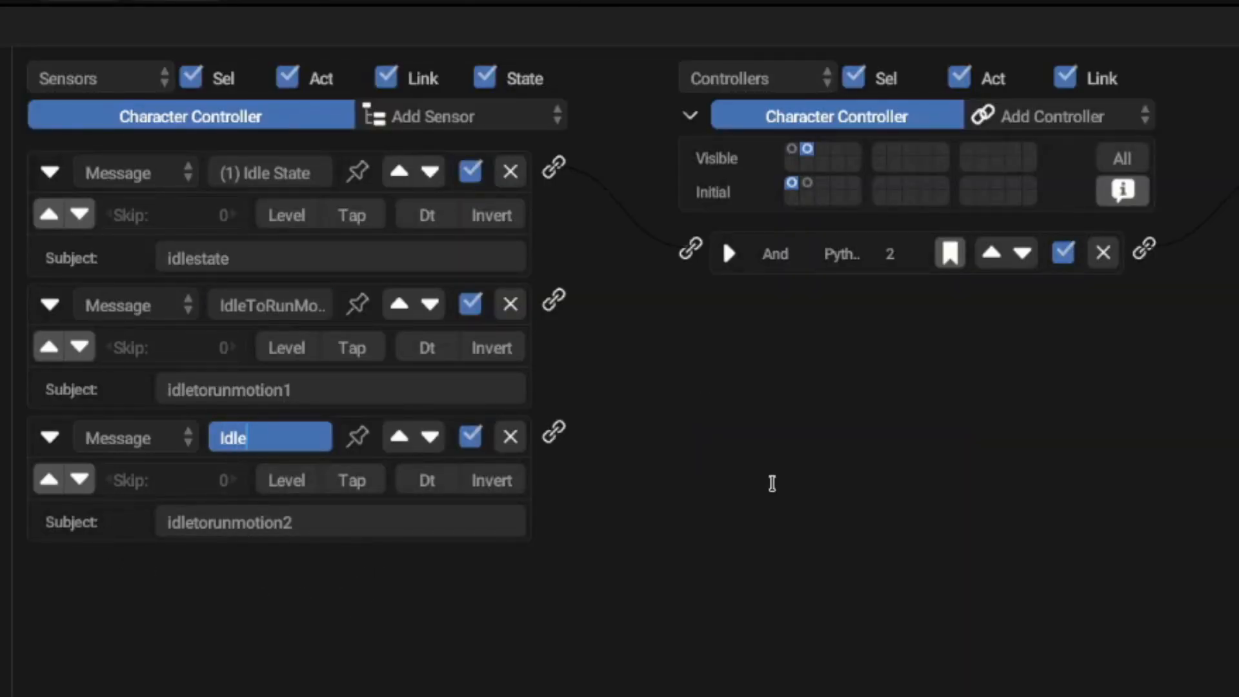
key("Return")
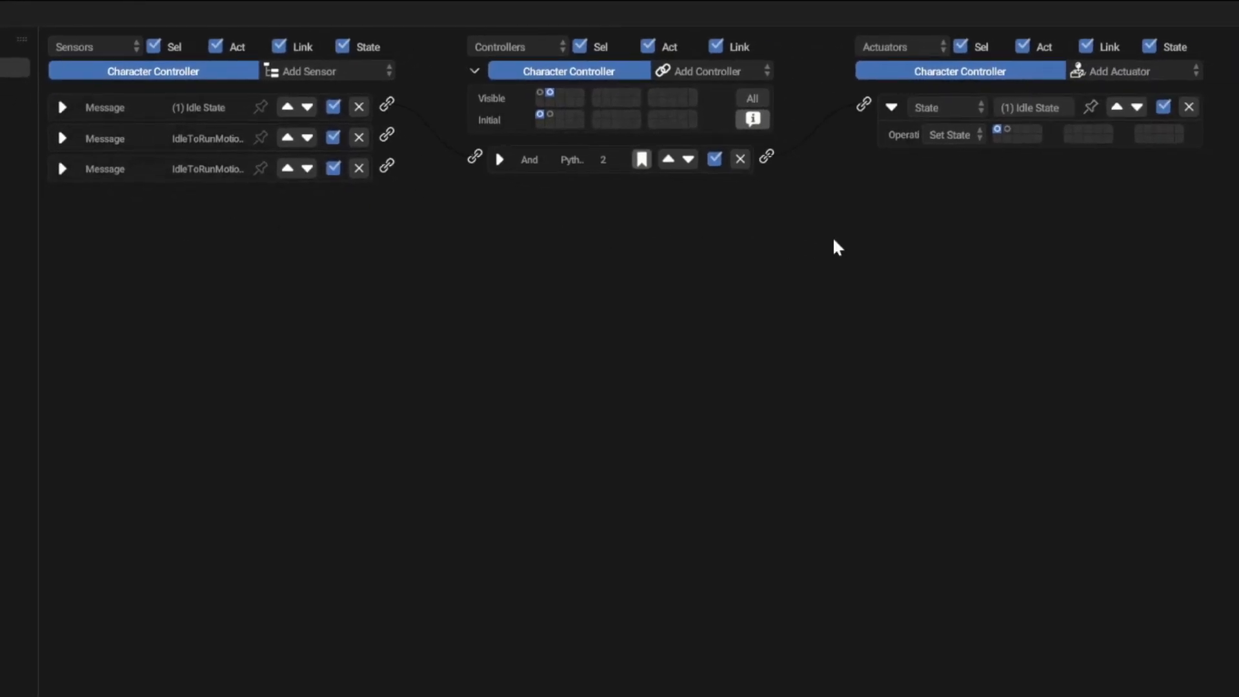
- Add two Motion actuators to the Character Controller
left_click(1119, 71)
left_click(1111, 275)
left_click(1151, 72)
left_click(1111, 275)
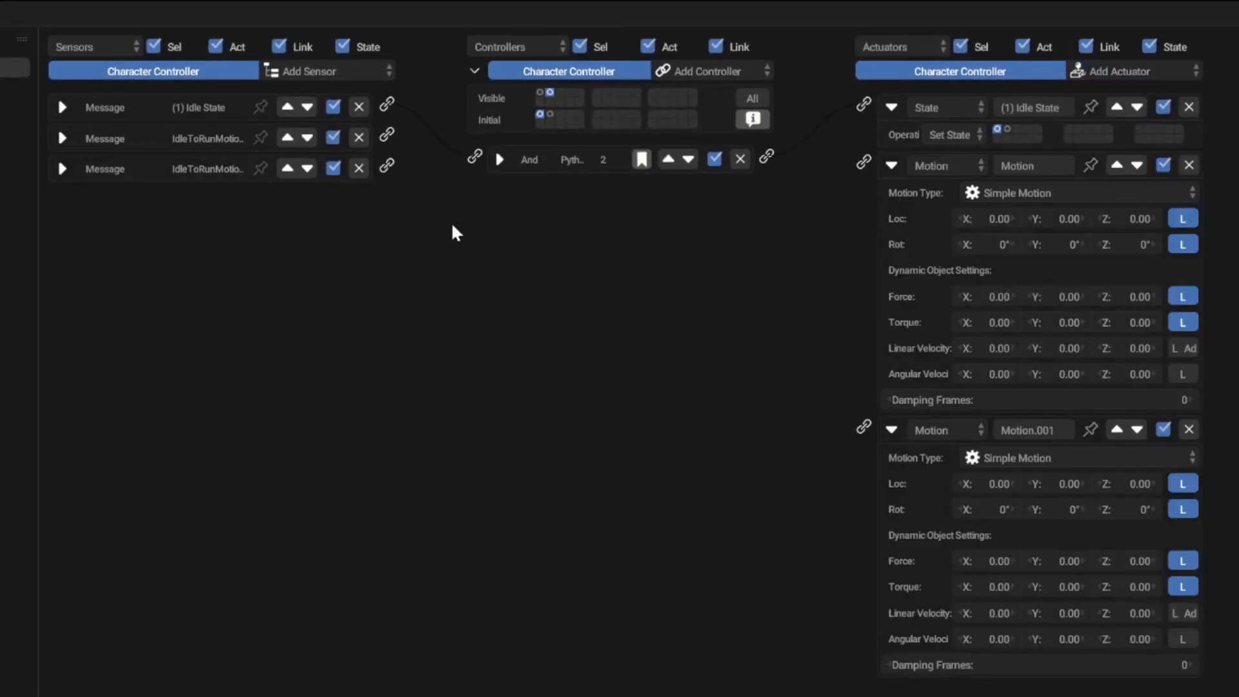
- Name the Motion actuators after the matching IdleToRunMotion sensors and link each sensor to its actuator
type("IdleToRunMotion1")
double_click(1043, 431)
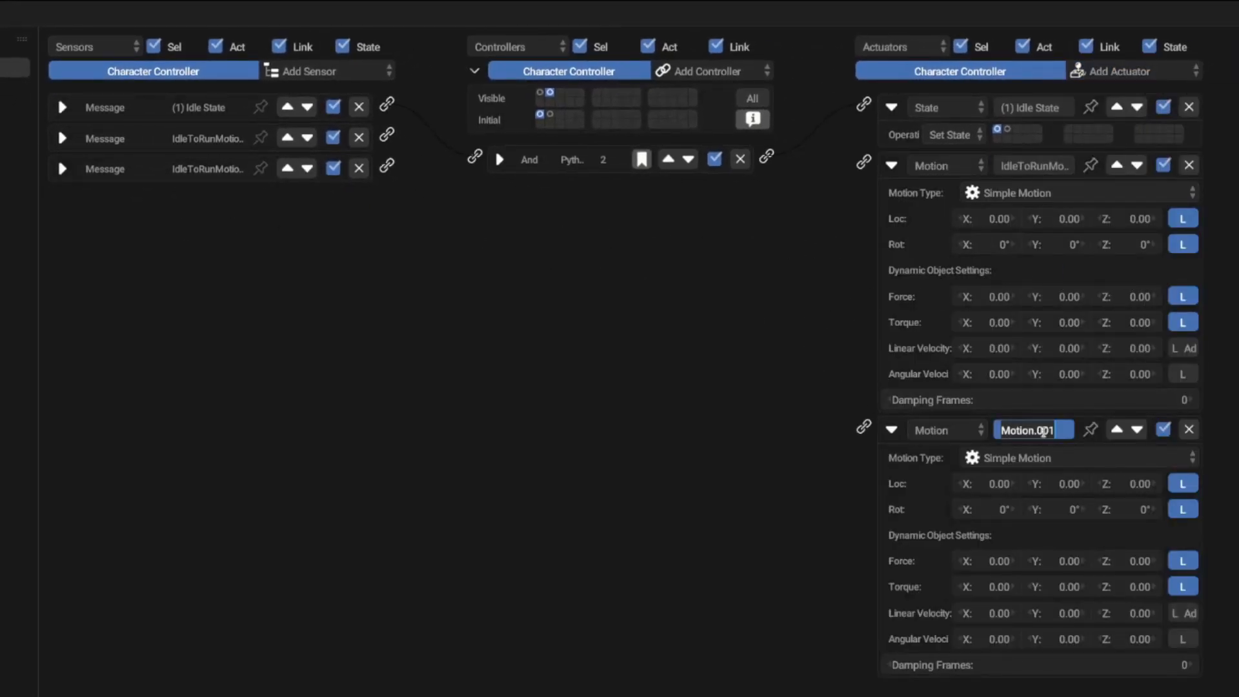
type("IdleToRunMotion1")
key("Return")
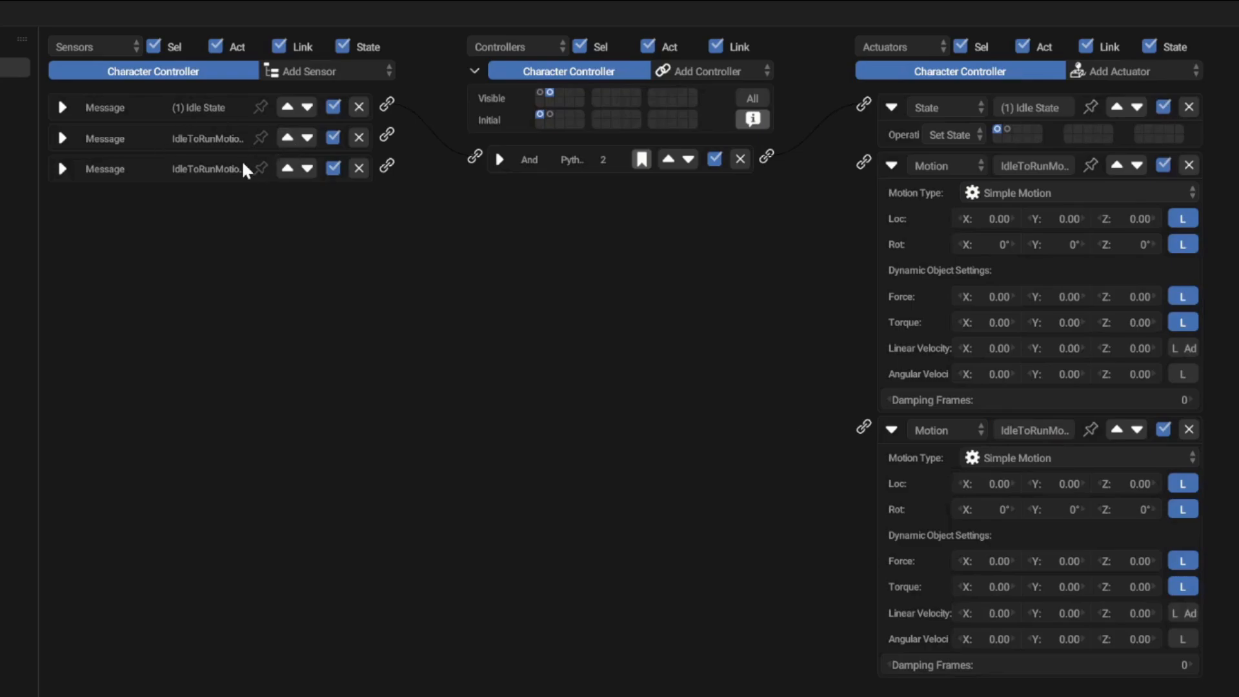
left_click_drag(386, 135, 865, 167)
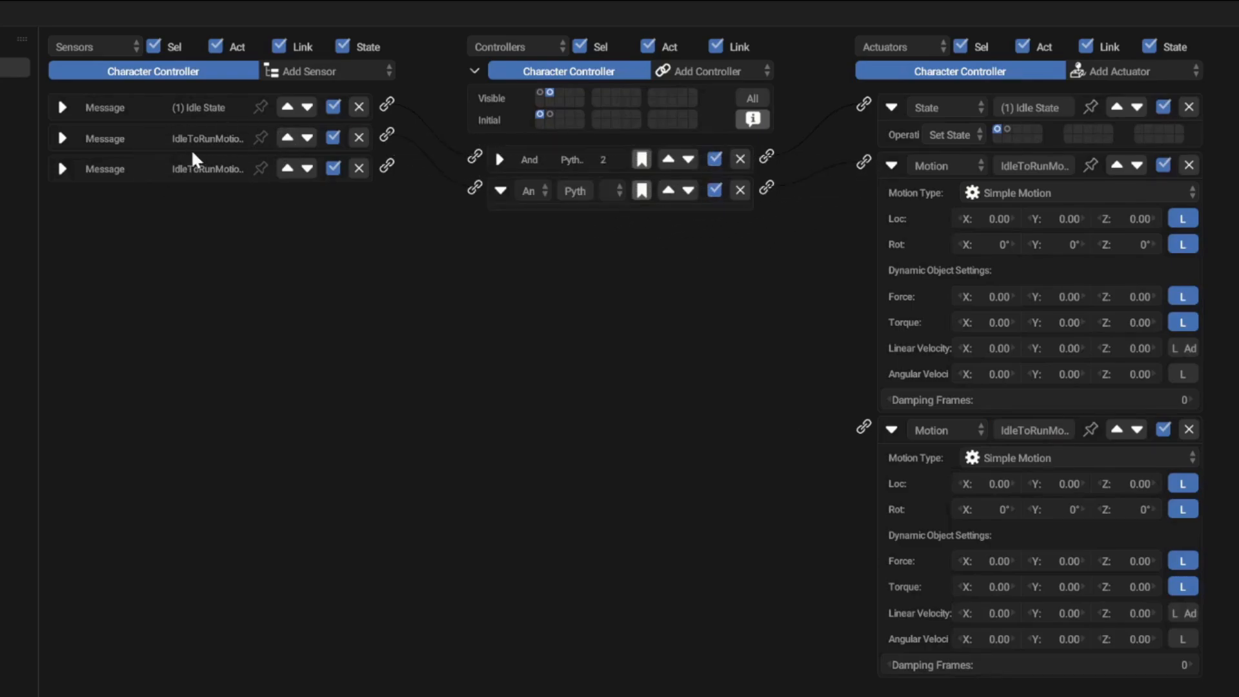
left_click_drag(386, 166, 863, 429)
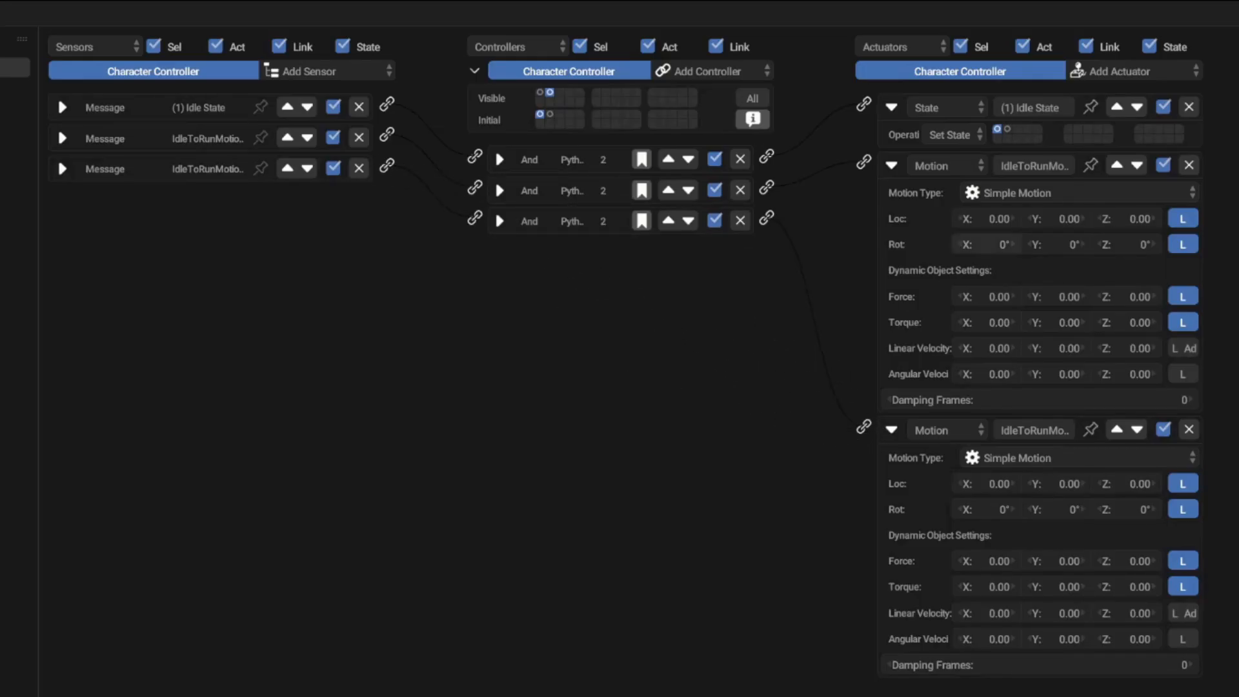
- Set the Y location to -0.10 on the first Motion actuator and -0.40 on the second, and collapse the actuators
left_click(1027, 219)
left_click(1027, 484)
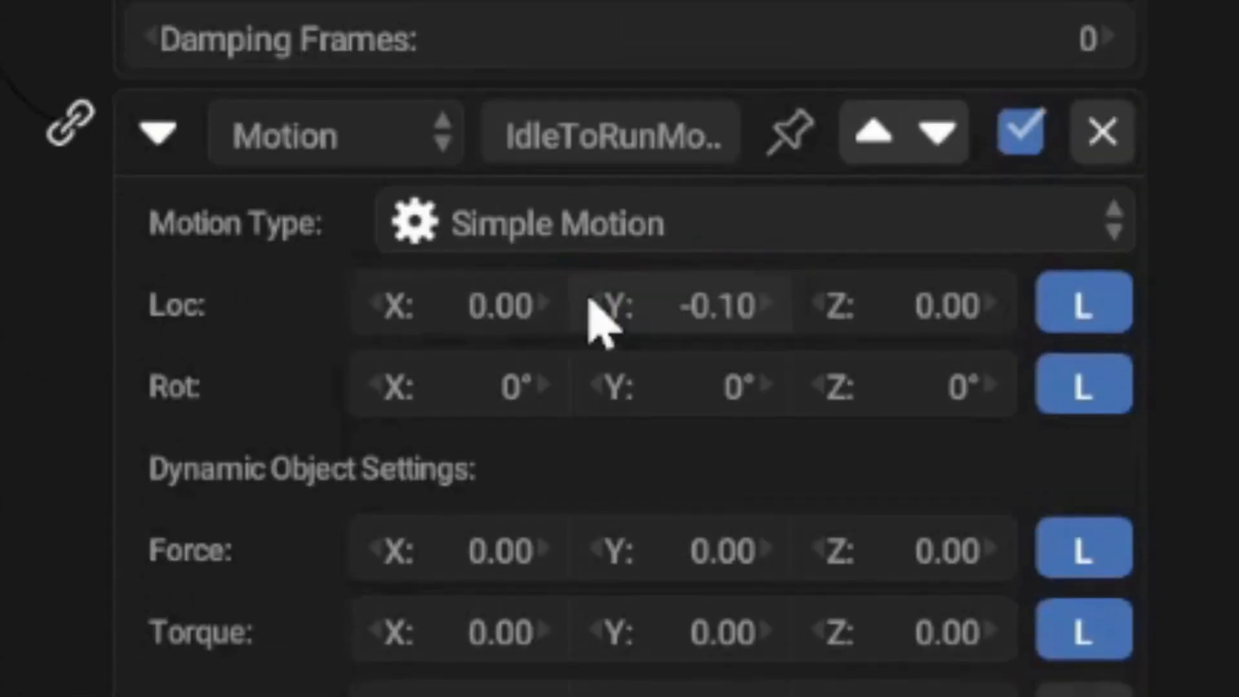
left_click(590, 301)
left_click(590, 300)
left_click(590, 301)
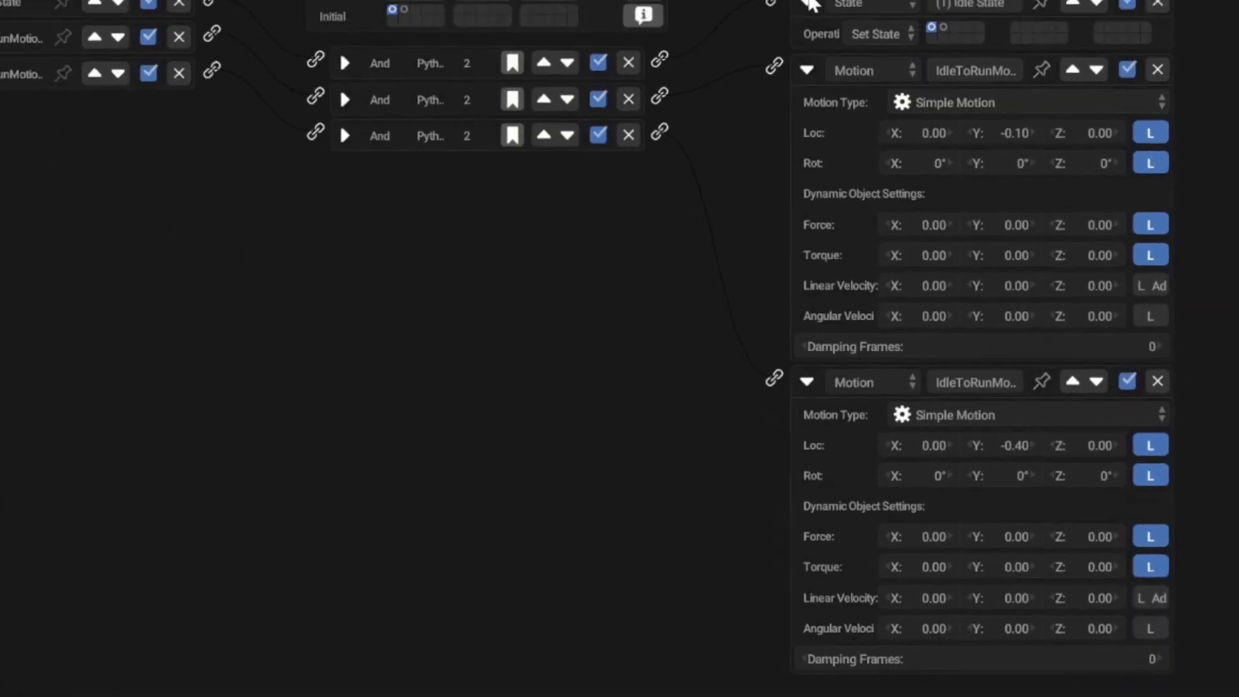
left_click_drag(808, 3, 807, 75)
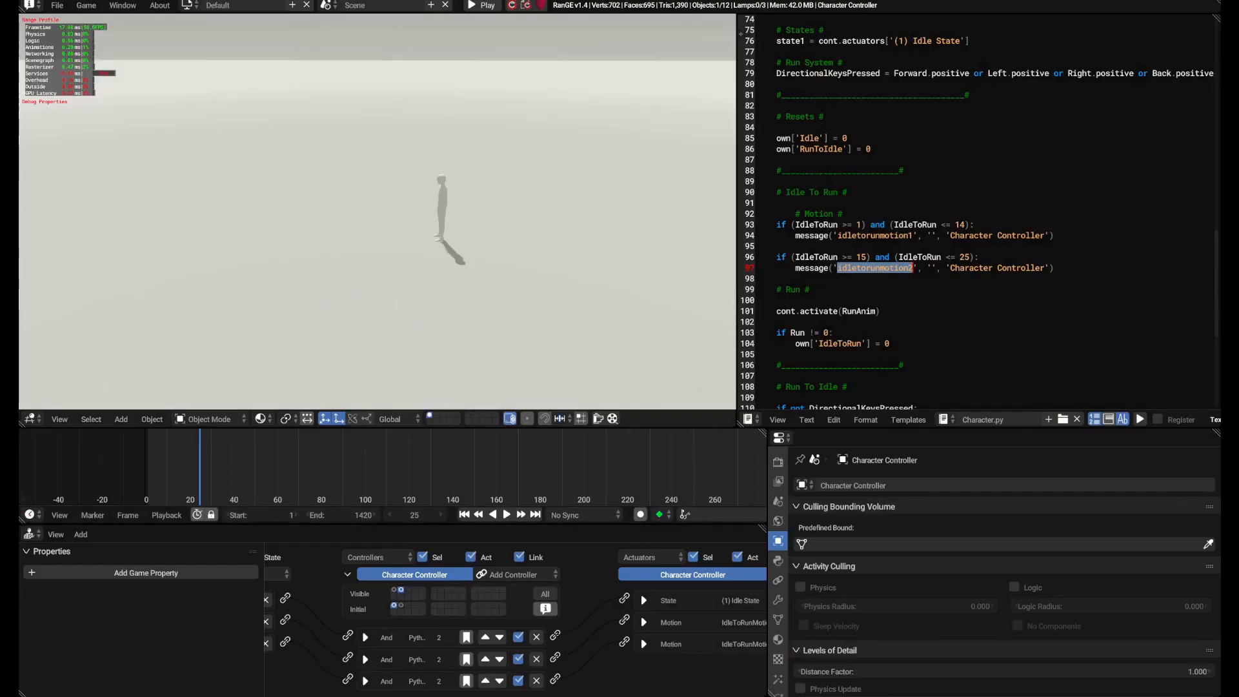
- Run the game and move the character forward to test the idle-to-run motion
key("w")
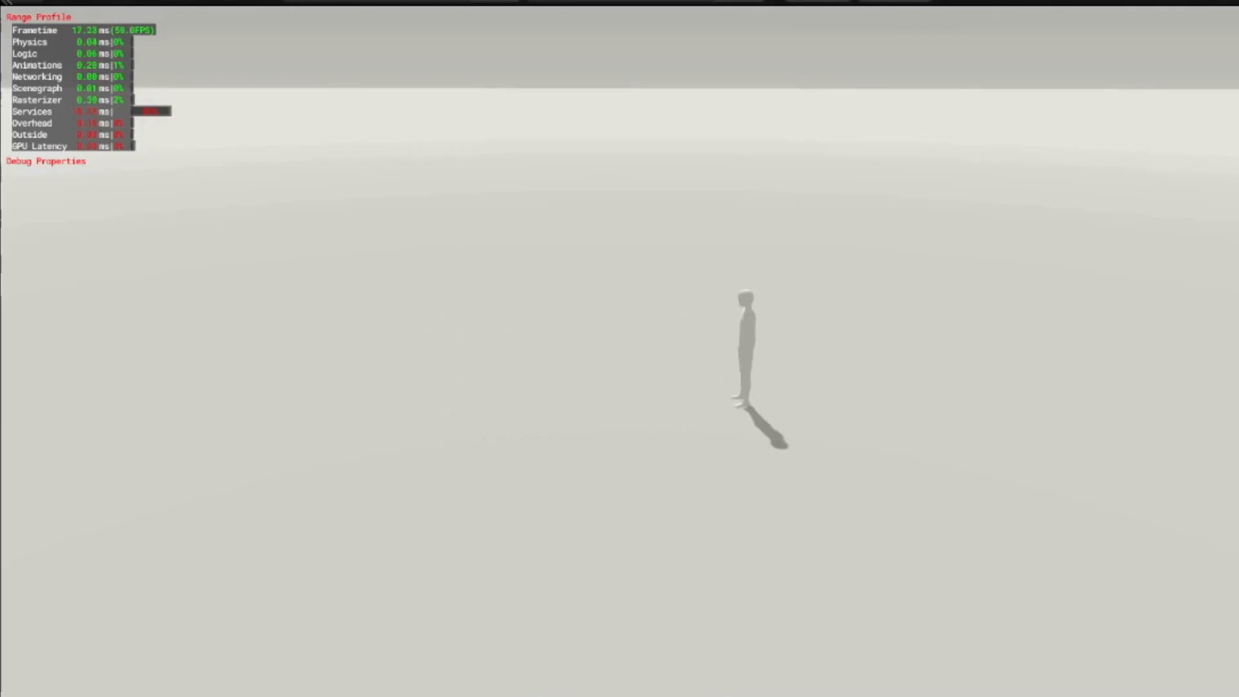
key("w")
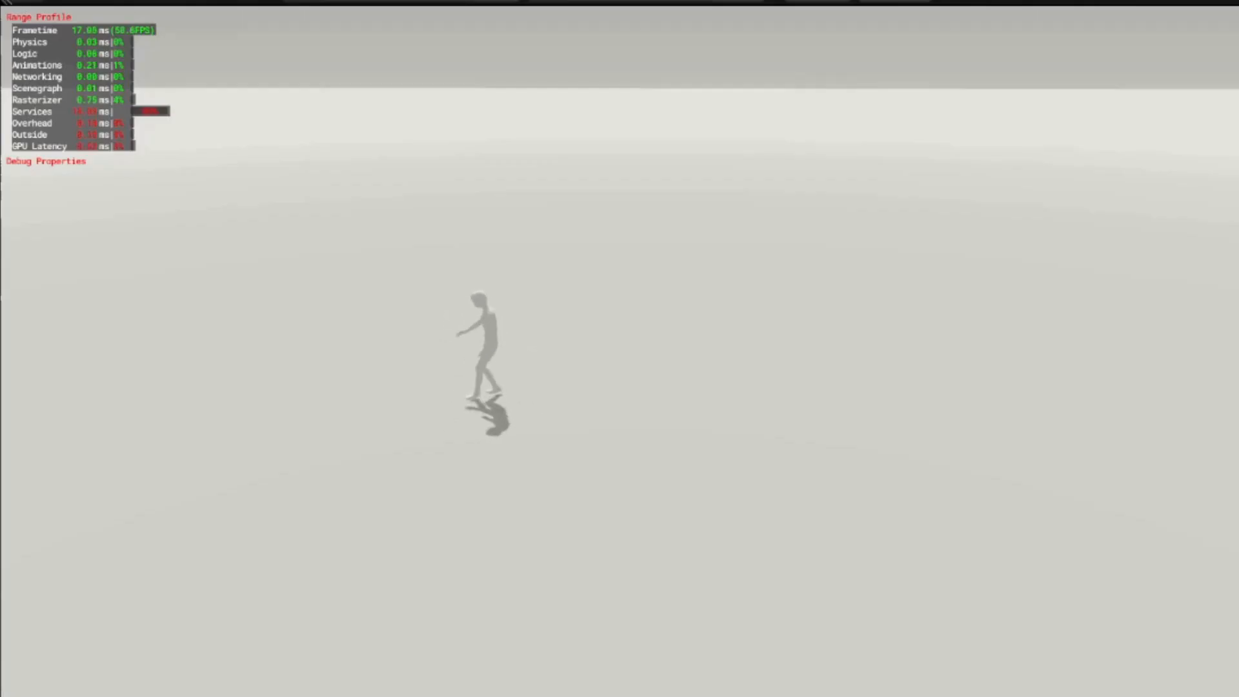
key("Escape")
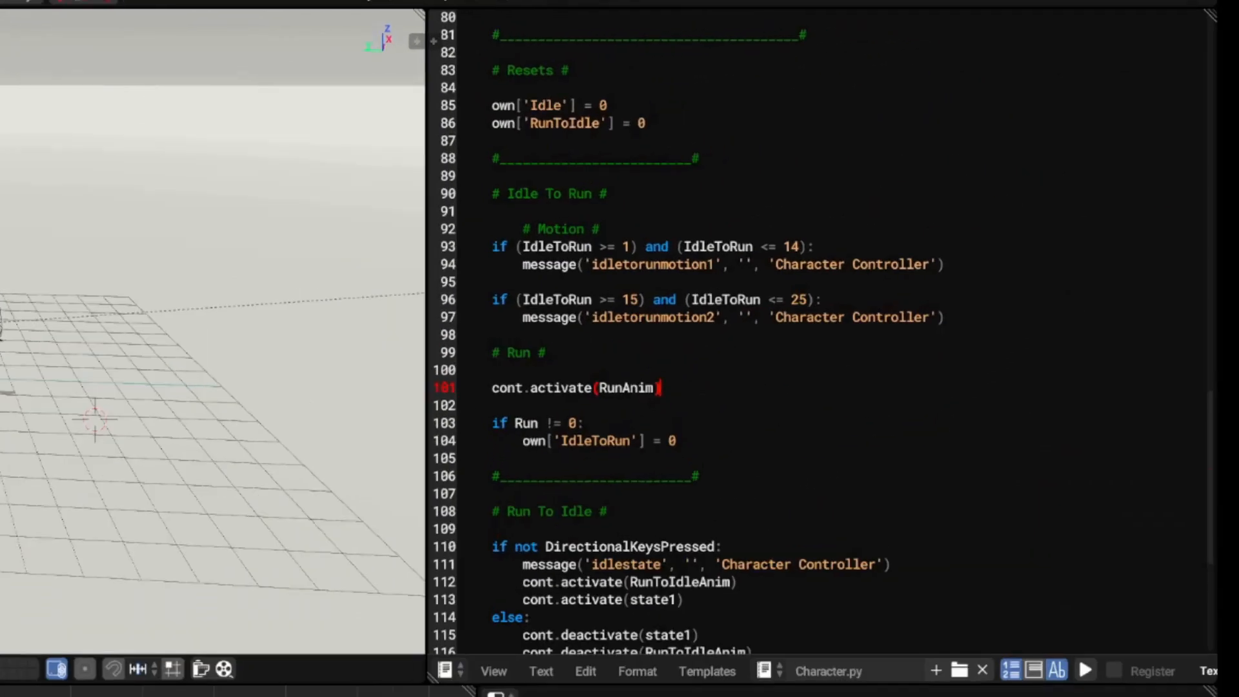
- Add an indented "# Motion #" comment above the "if Run != 0:" check in the script's Run section
left_click(619, 410)
key("Return")
key("Tab")
type("#")
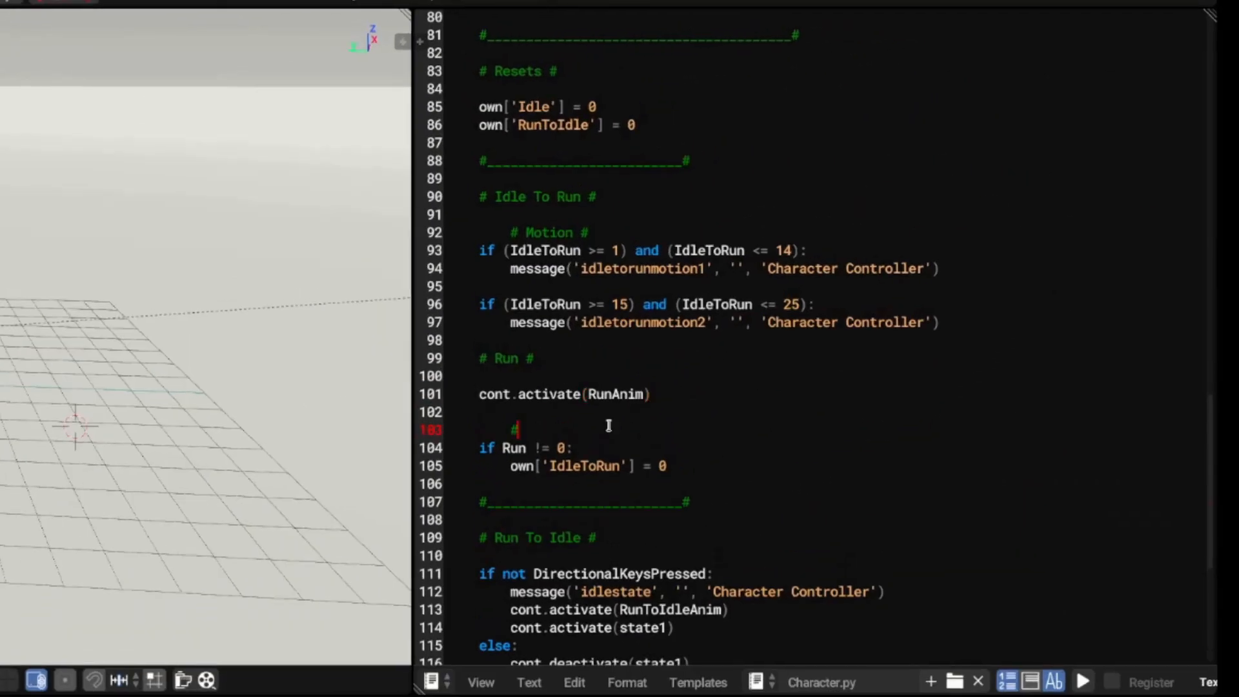
type(" Motion #")
- Add message('runmotion', '', 'Character Controller') as the first line inside the "if Run != 0:" block
left_click(678, 450)
key("Return")
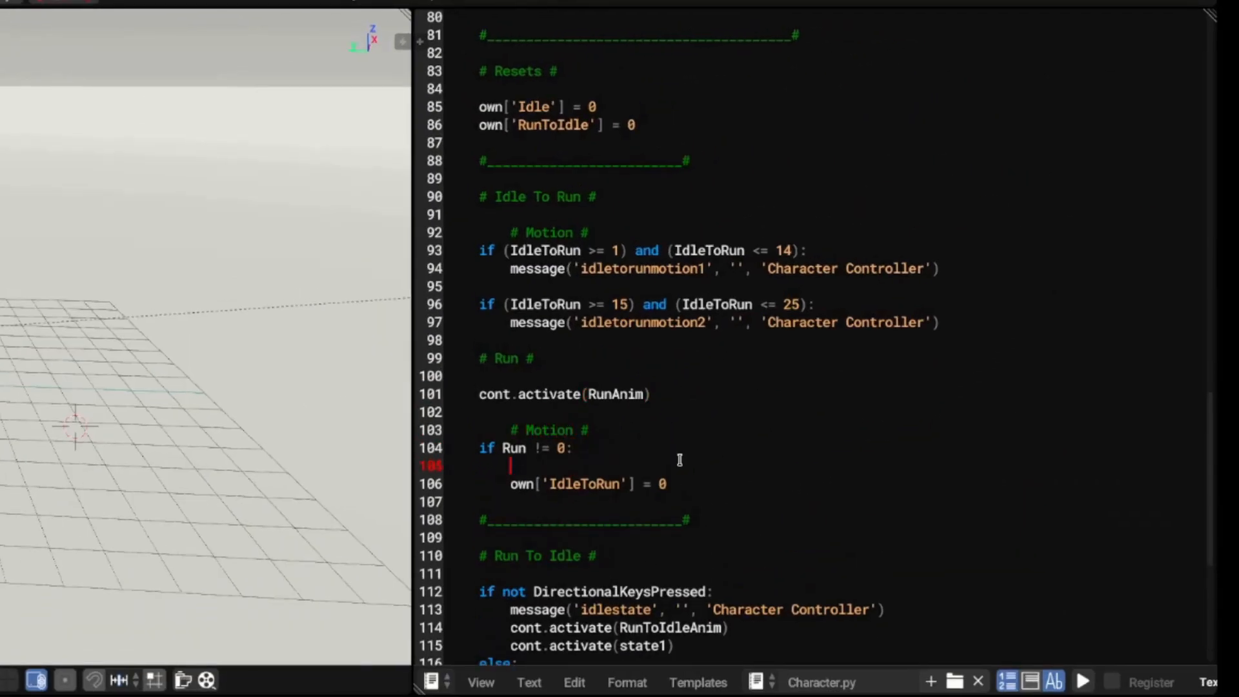
type("message('ru")
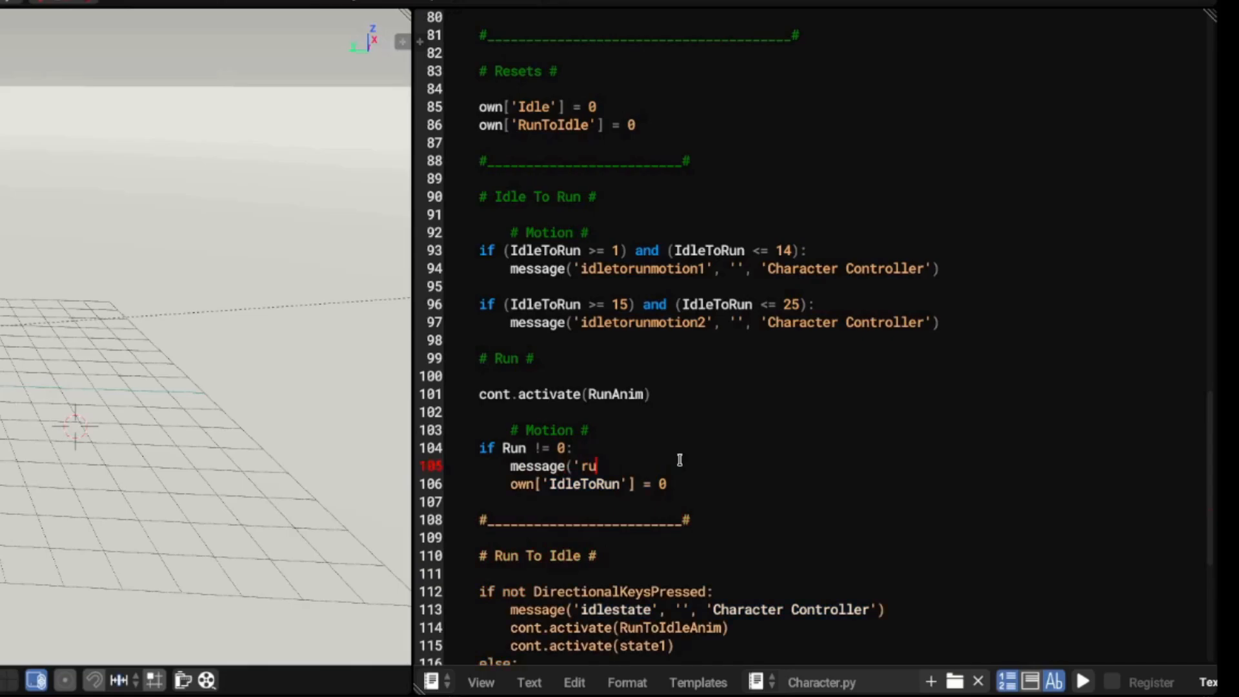
type("nmotion'")
left_click_drag(941, 323, 713, 323)
key("ctrl+c")
left_click(886, 474)
key("ctrl+v")
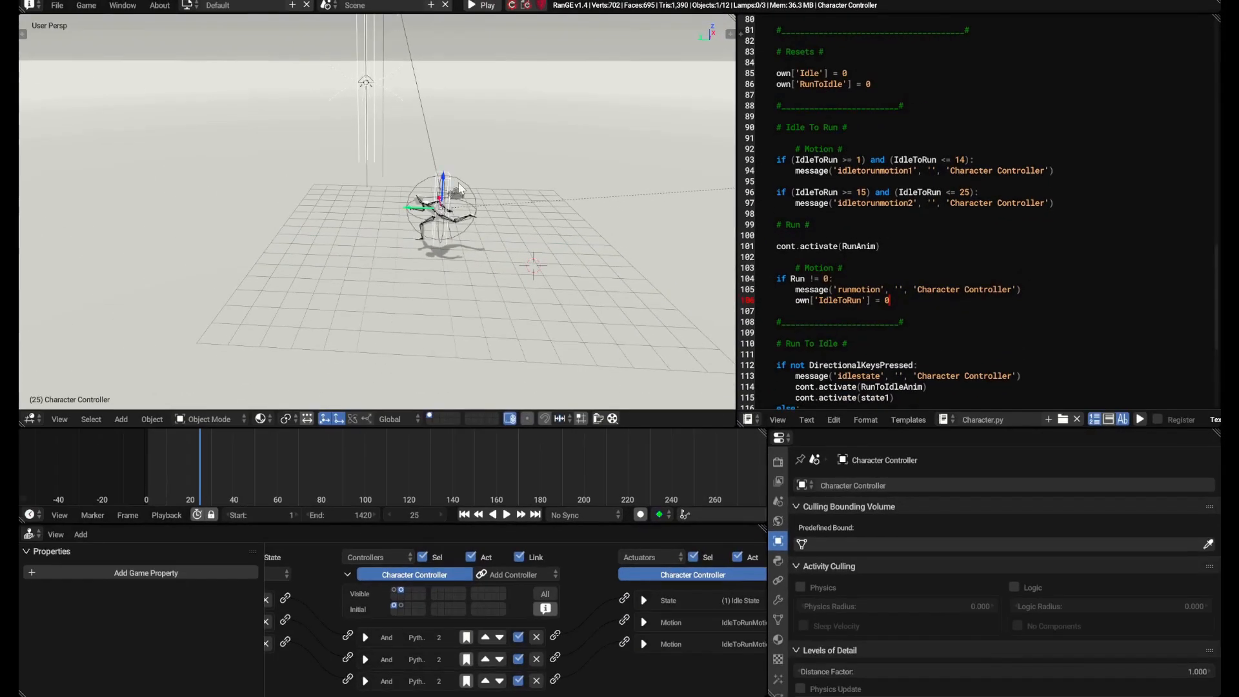
- Maximize the logic editor and add a Message sensor to the Character Controller
key("g")
right_click(446, 207)
key("ctrl+space")
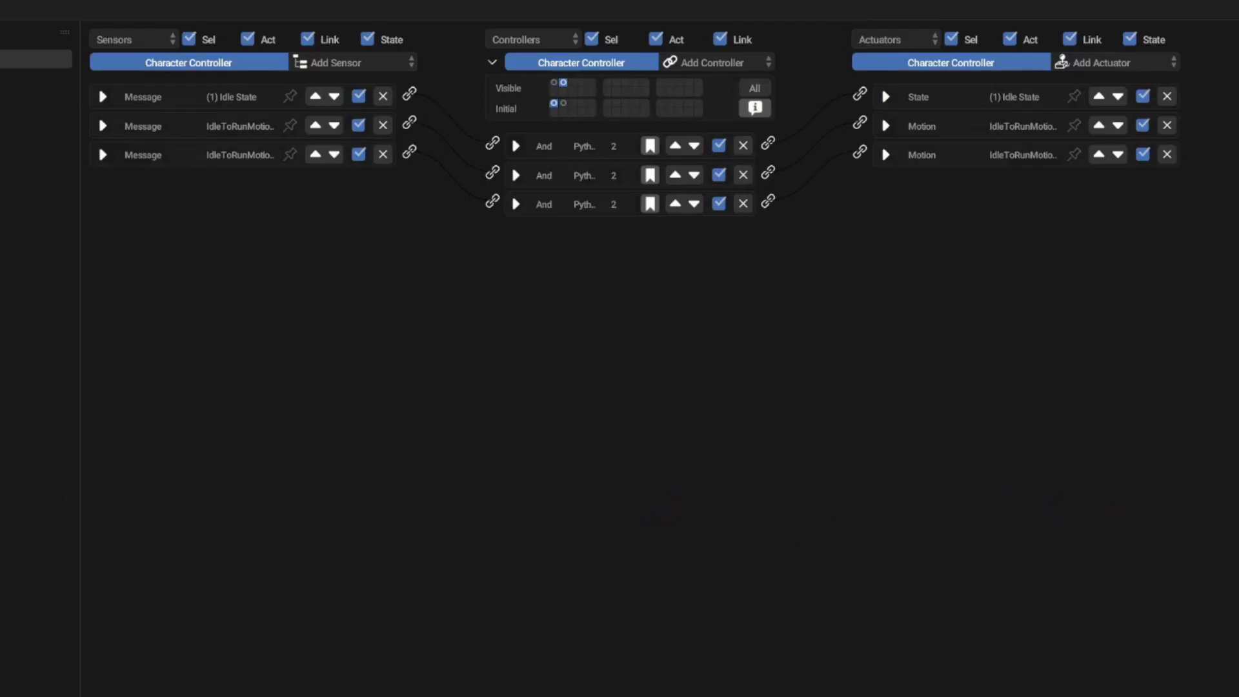
left_click(360, 63)
left_click(368, 235)
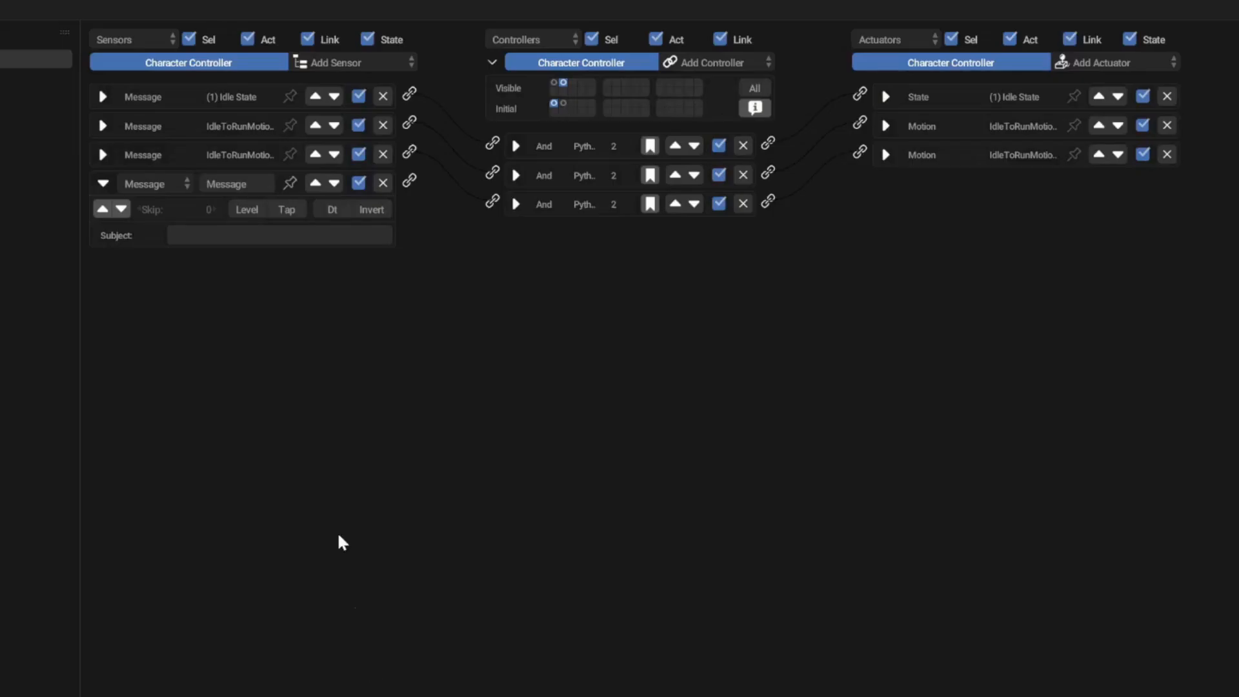
- Set the new Message sensor's subject to runmotion and name the sensor RunMotion
left_click(229, 239)
key("ctrl+v")
key("Tab")
type("Run")
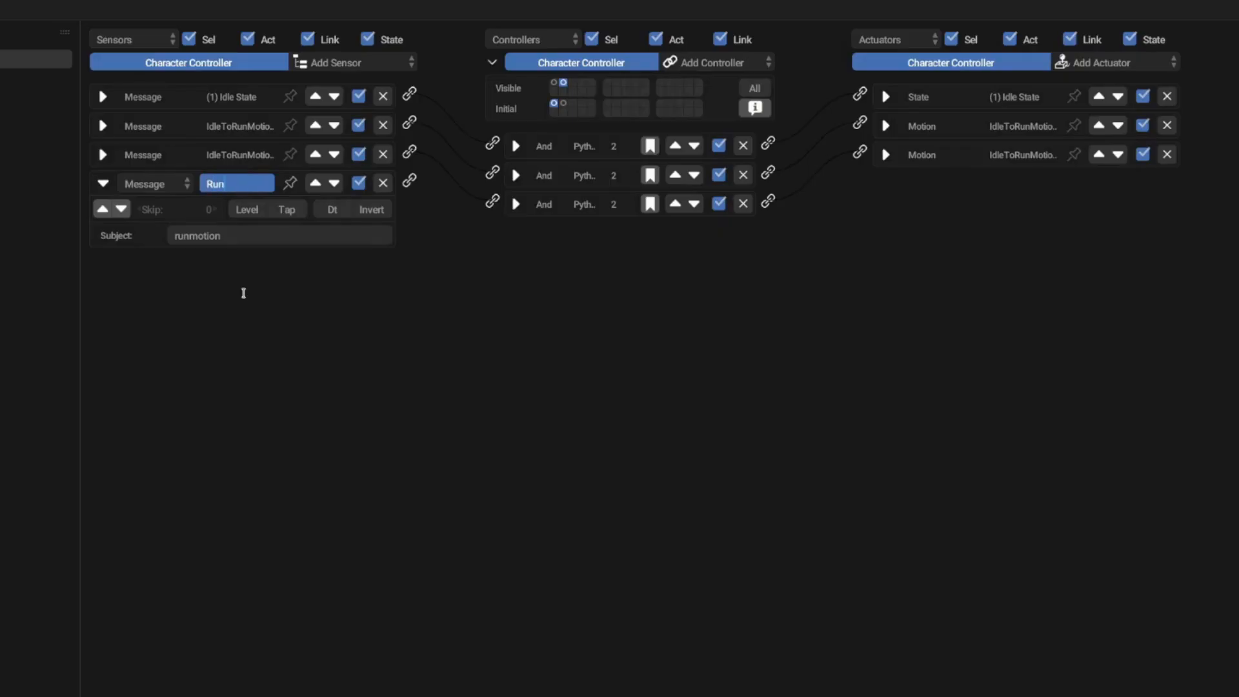
type("Motion")
key("Return")
- Add a Motion actuator named RunMotion to the Character Controller and set its Y location to -0.60
left_click(1101, 62)
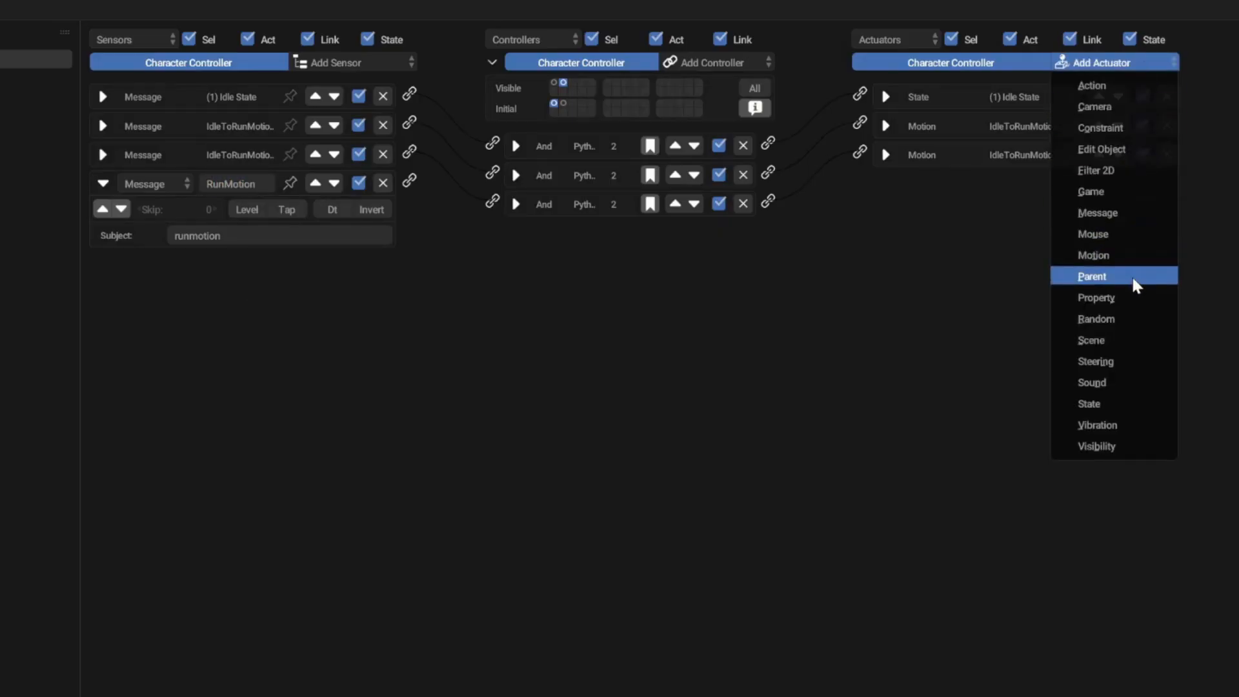
left_click(1078, 255)
key("ctrl+v")
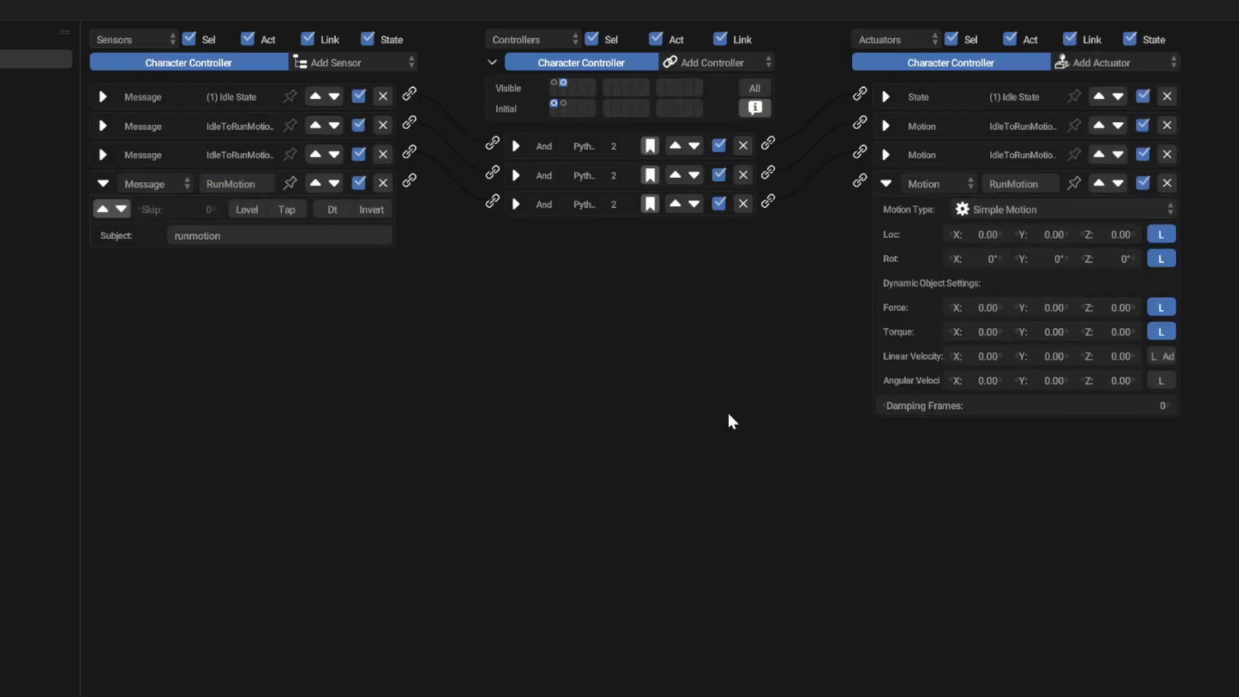
left_click(1044, 234)
type("-0.6")
key("Return")
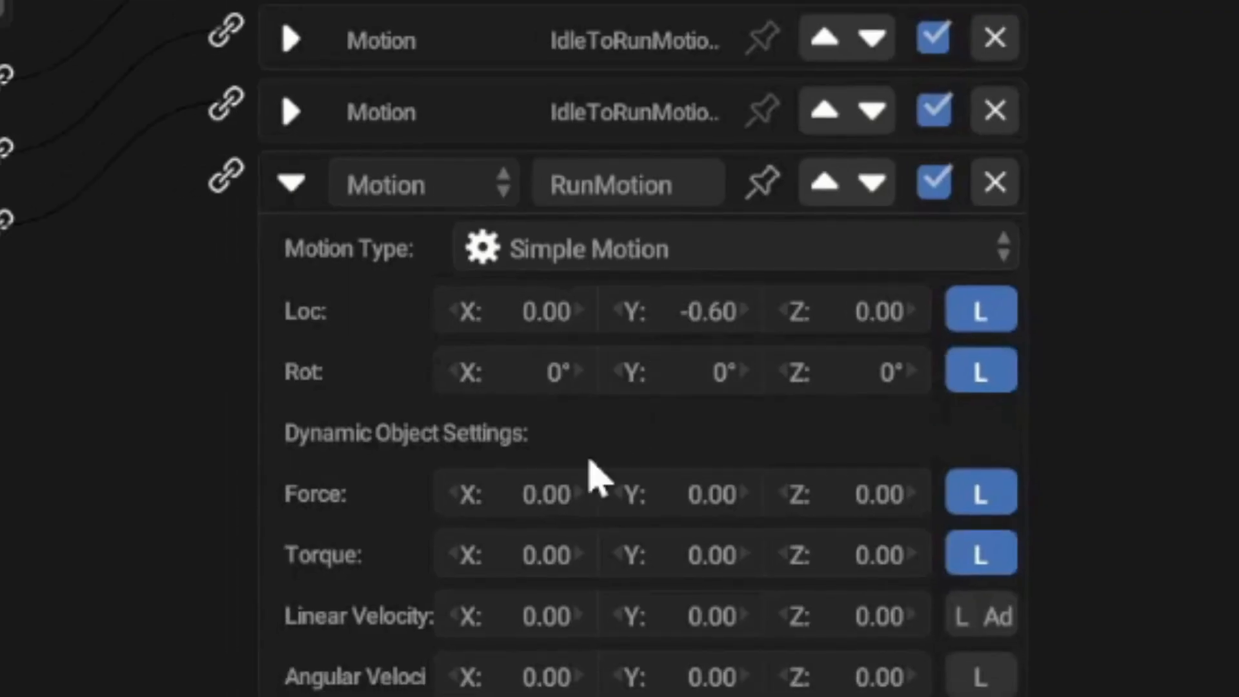
- Link the RunMotion sensor to the RunMotion actuator and collapse both bricks
left_click_drag(411, 181, 861, 181)
left_click(516, 233)
left_click(102, 183)
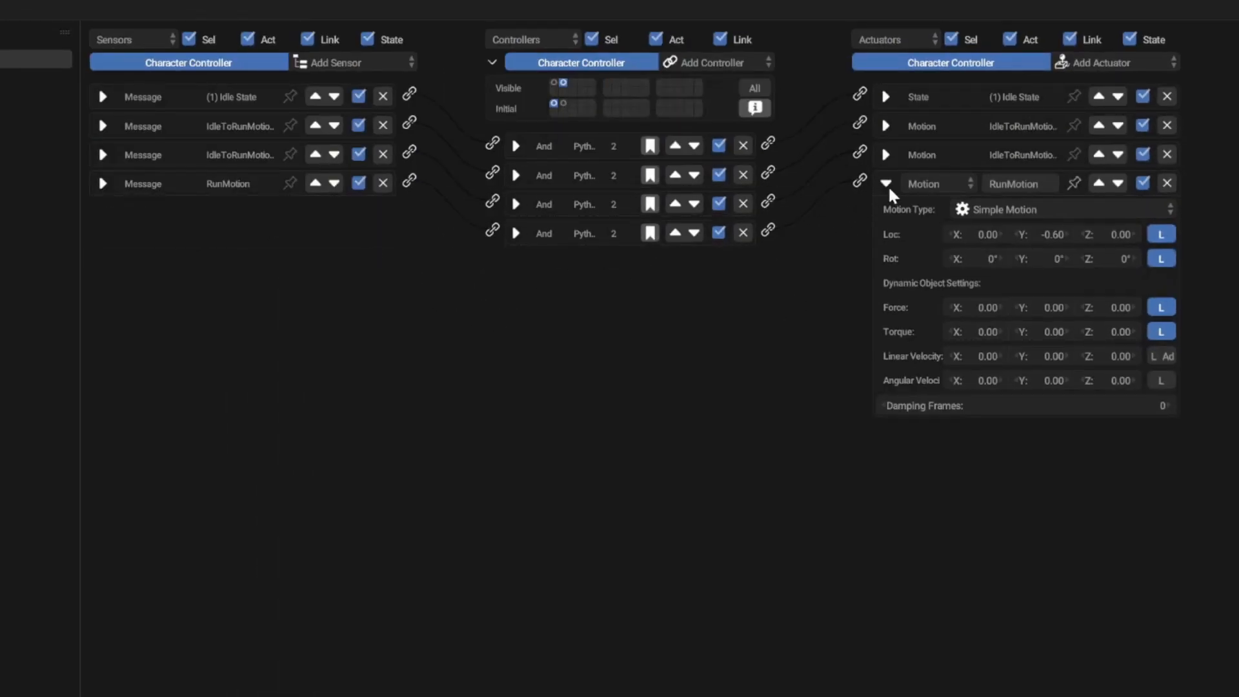
left_click(886, 183)
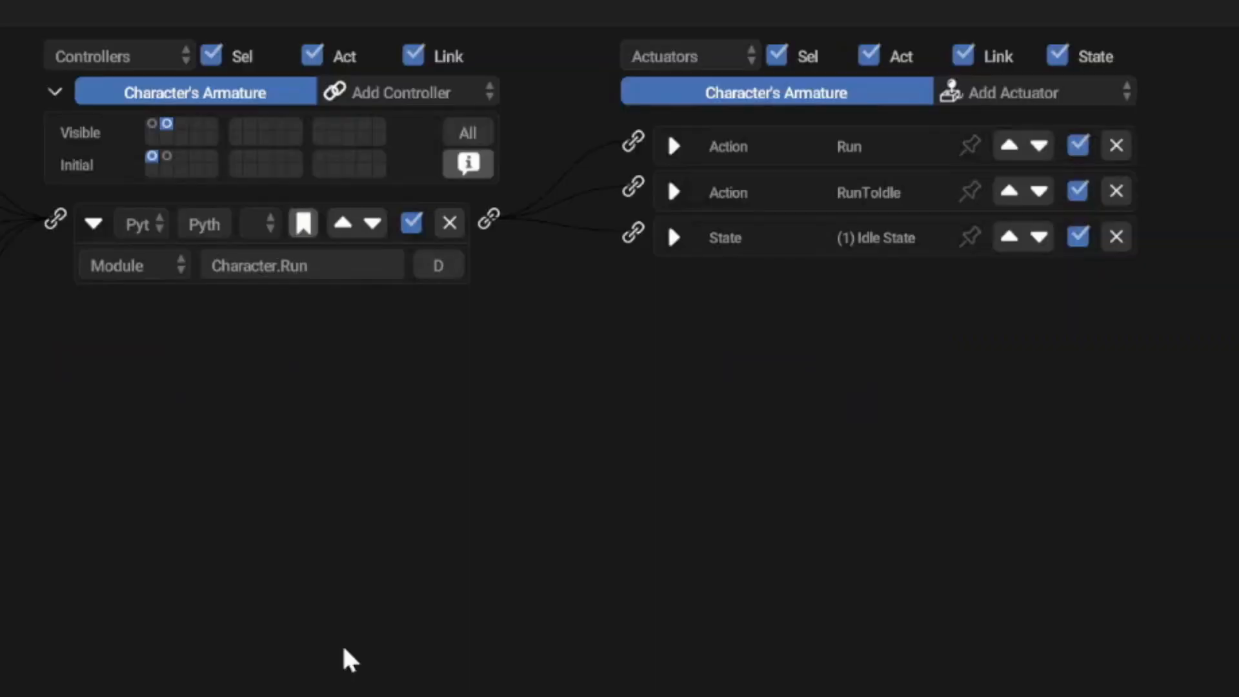
- Set the start frame of the armature's Run action actuator to 1 and test the forward run in the game
left_click(678, 148)
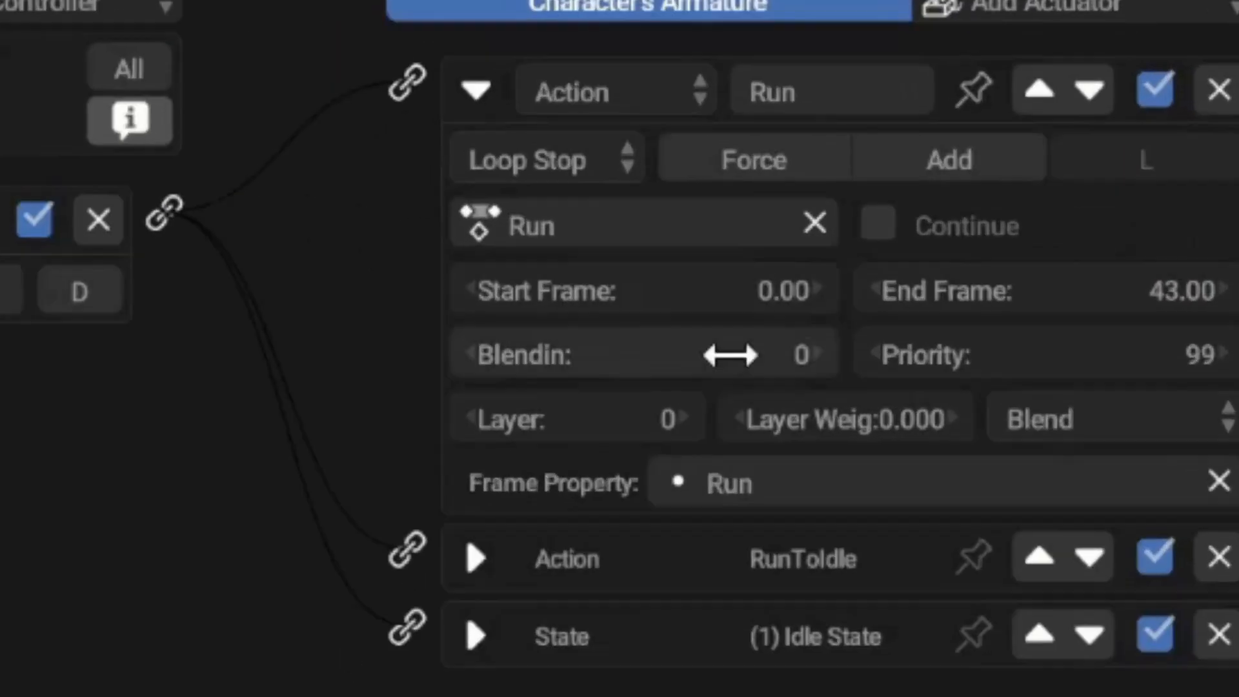
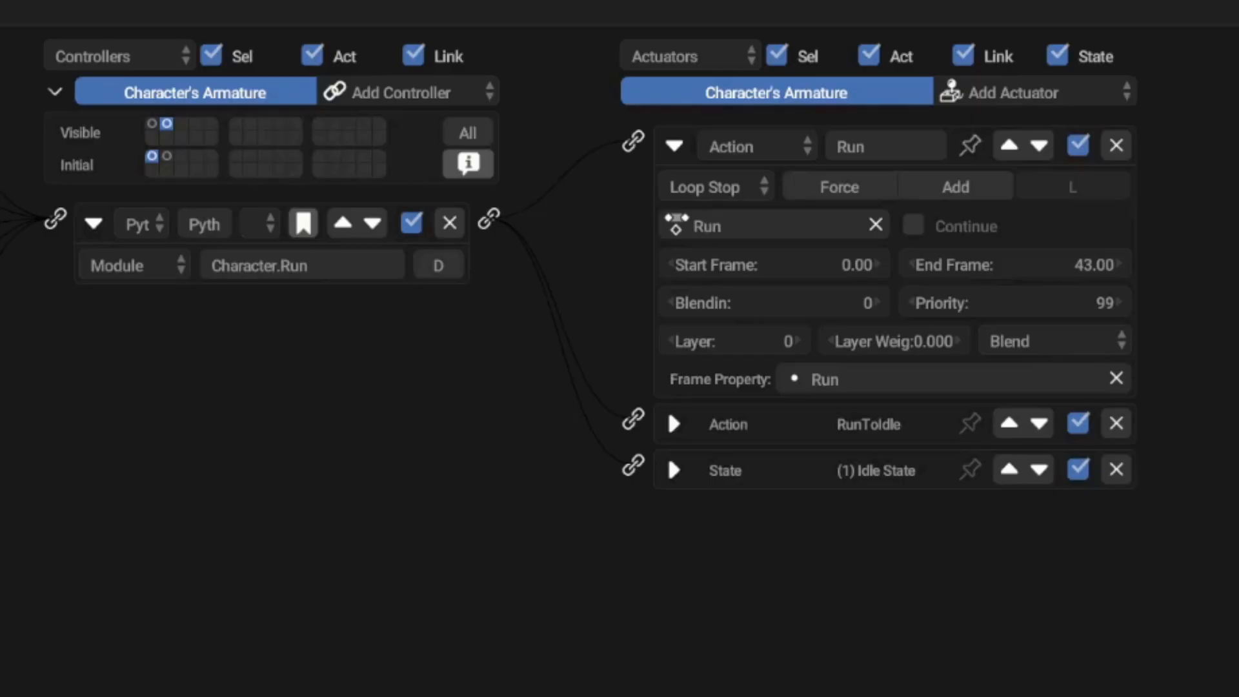
left_click(876, 264)
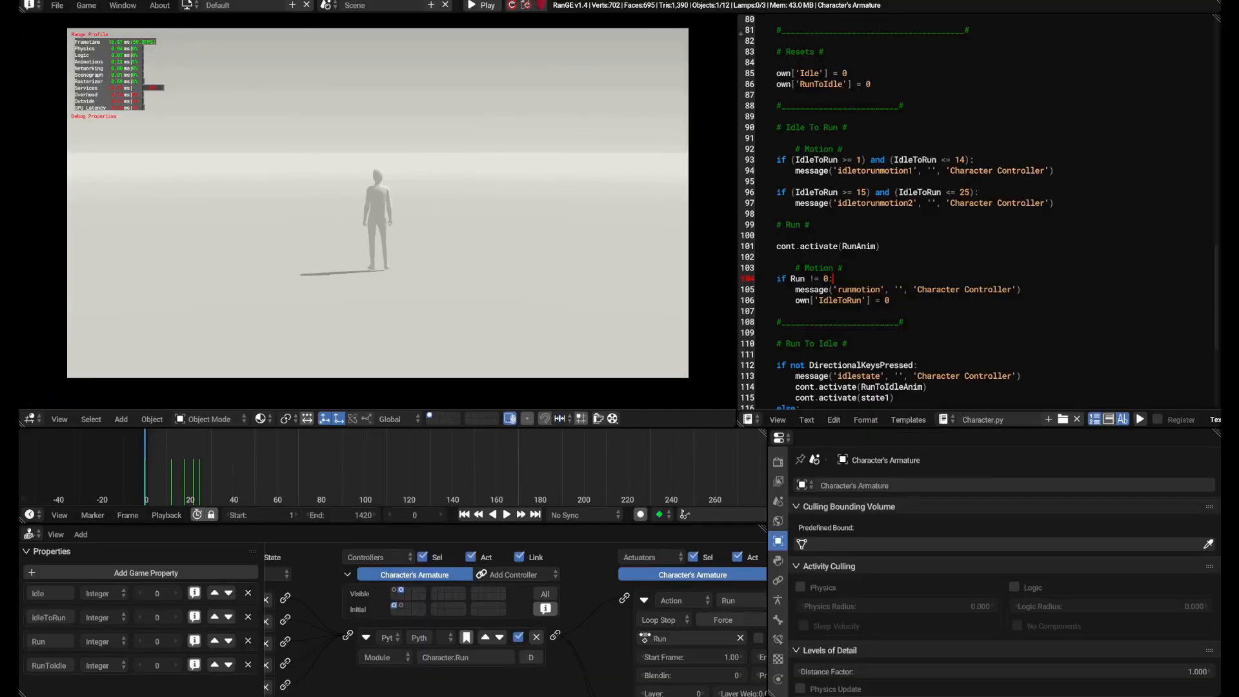
key("w")
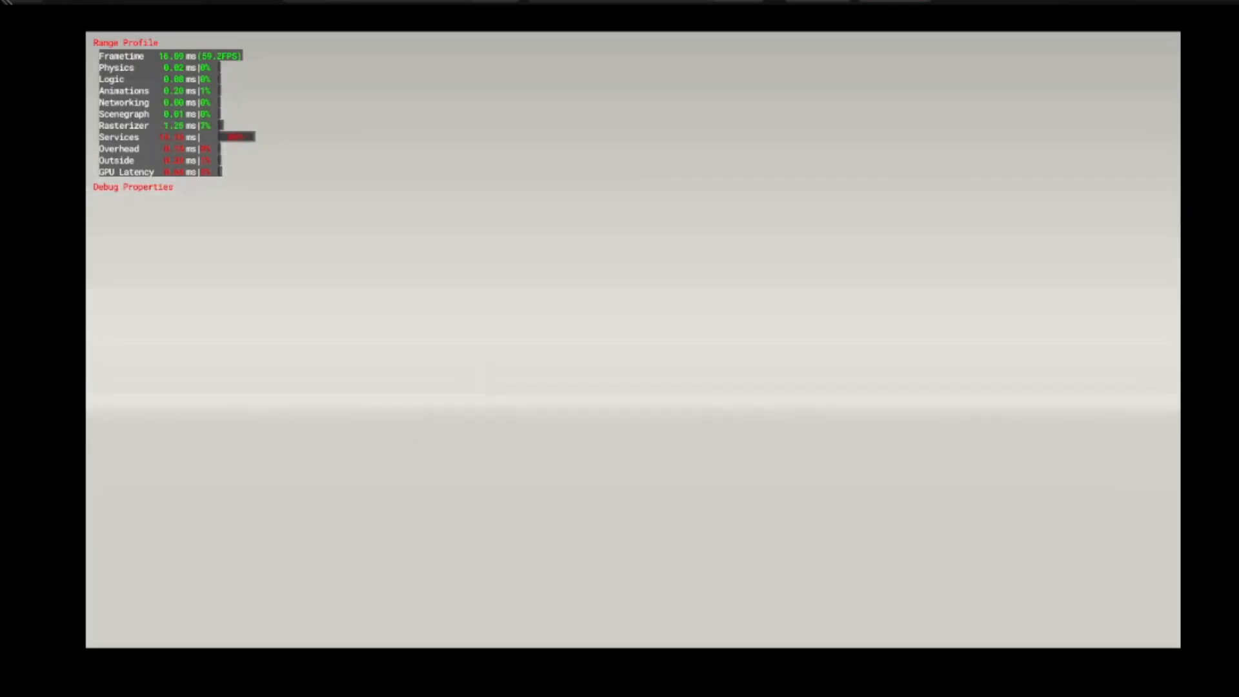
key("Escape")
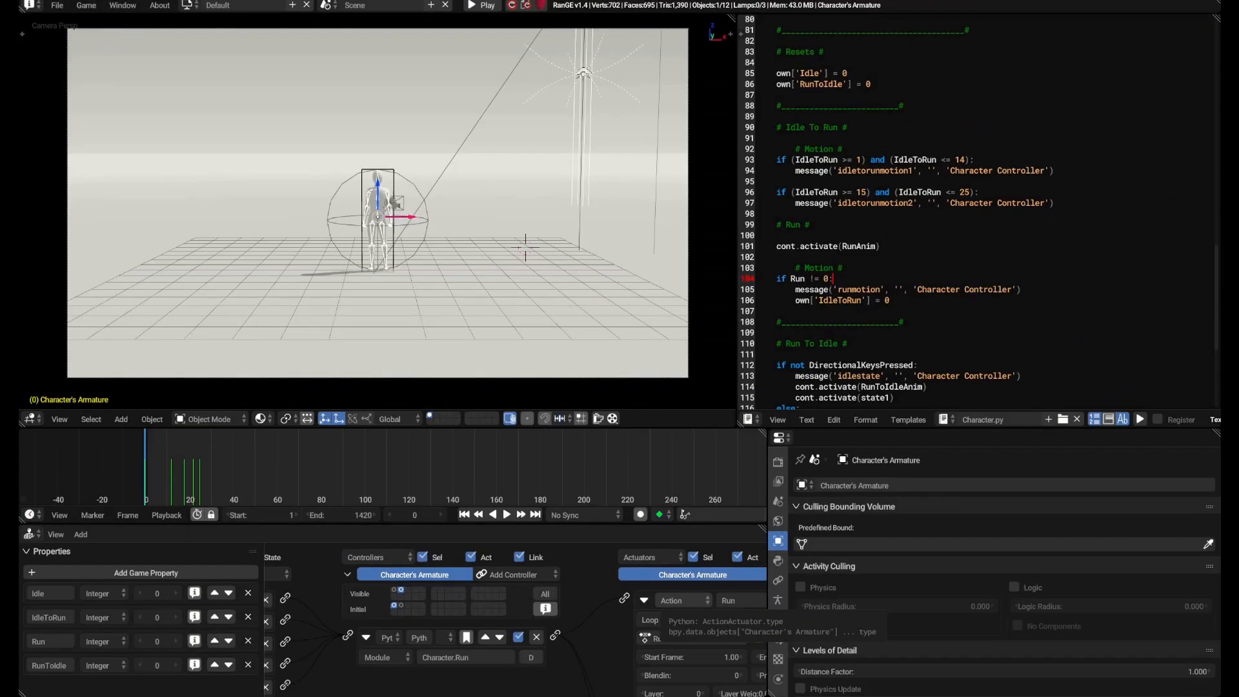
- Parent the Camera Look object to the Character Controller using the Object option
middle_click_drag(839, 419, 677, 456)
scroll(794, 472, "up", 2)
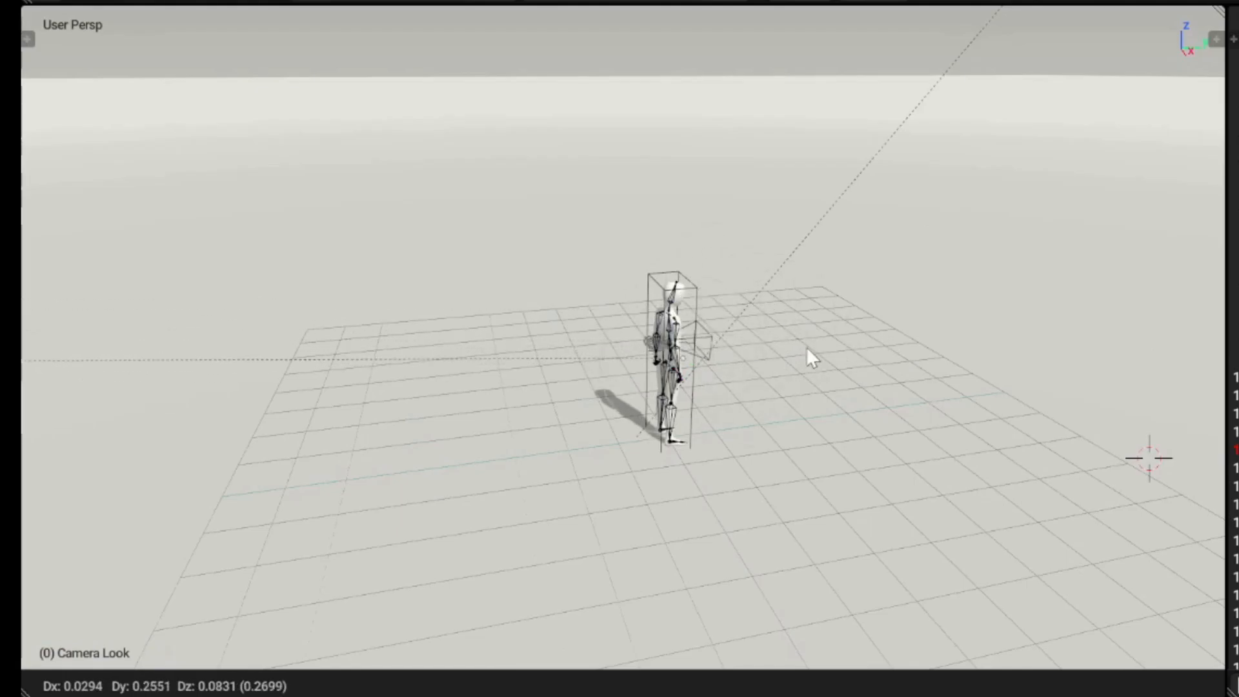
left_click(379, 178)
right_click(625, 281, "shift")
key("ctrl+p")
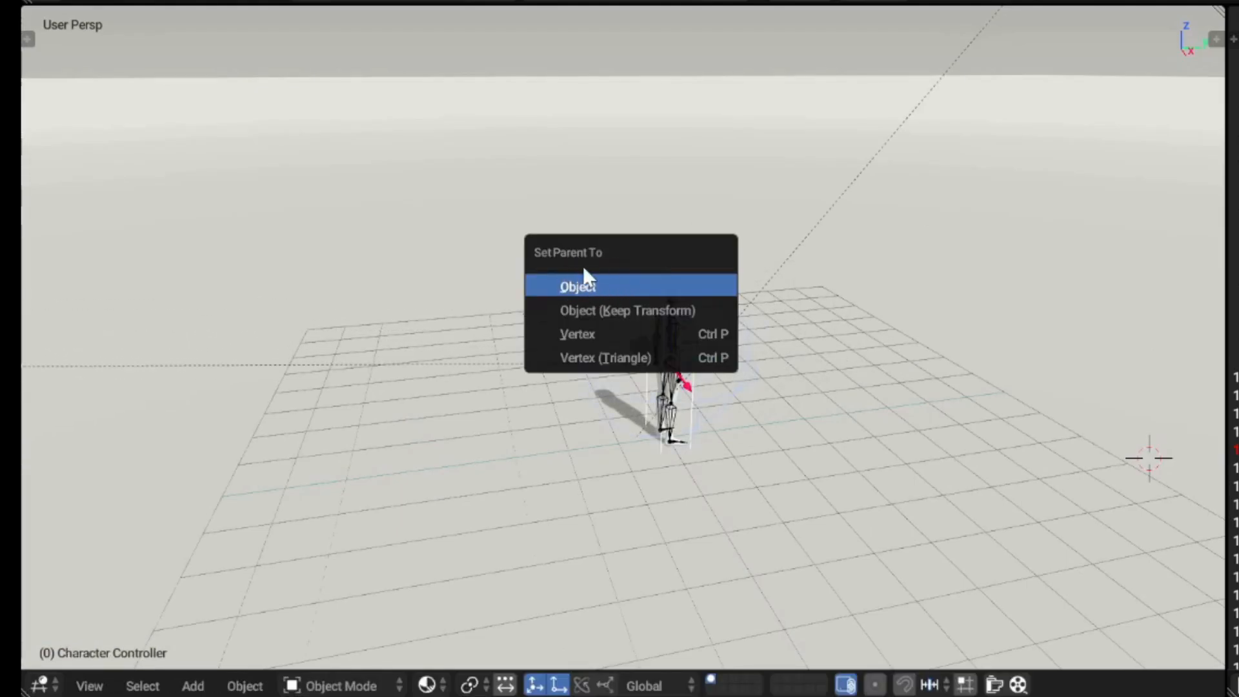
left_click(587, 283)
- Rotate the Character Controller about the global Z axis and look through the camera to check how the camera follows
key("r")
key("z")
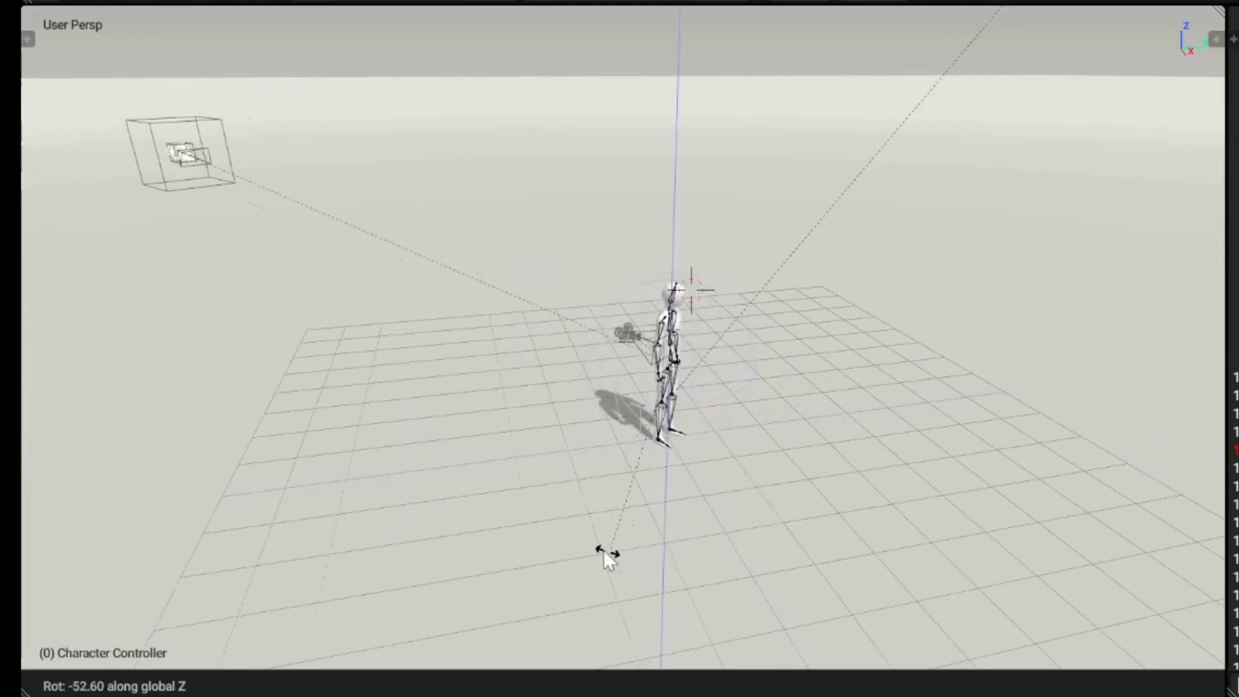
key("KP_0")
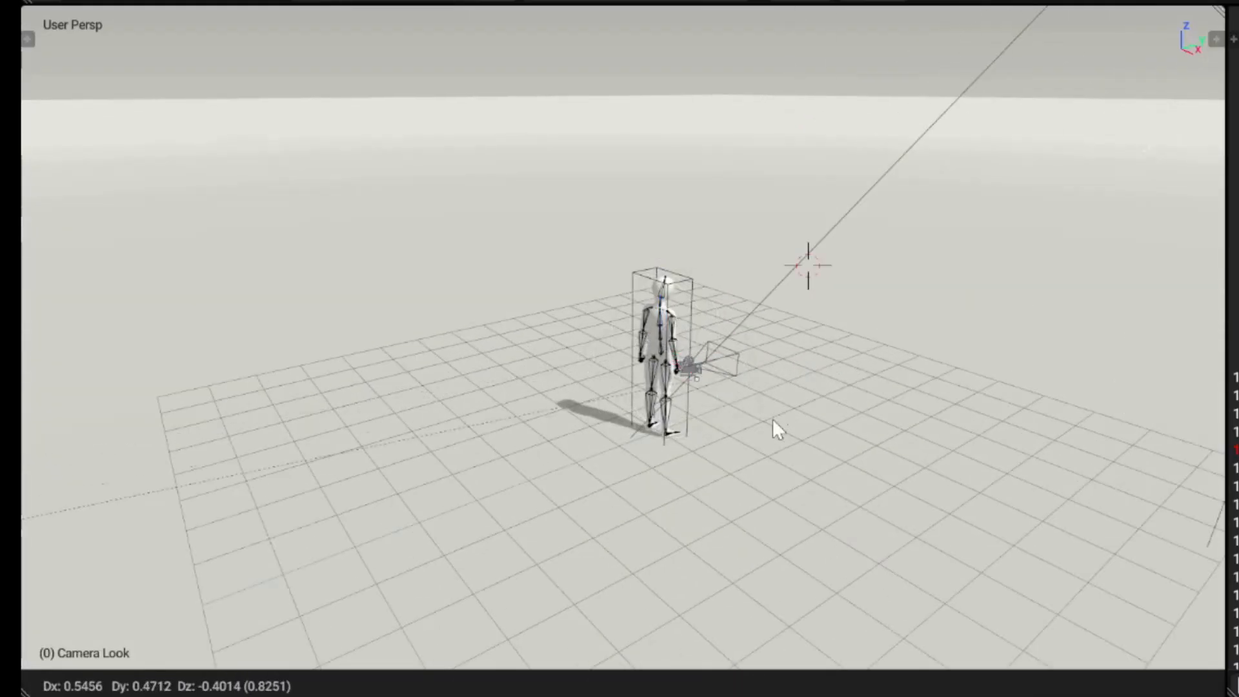
- Isolate the Character Controller in Edit Mode and try rotating its mesh about the Z axis
left_click(706, 385)
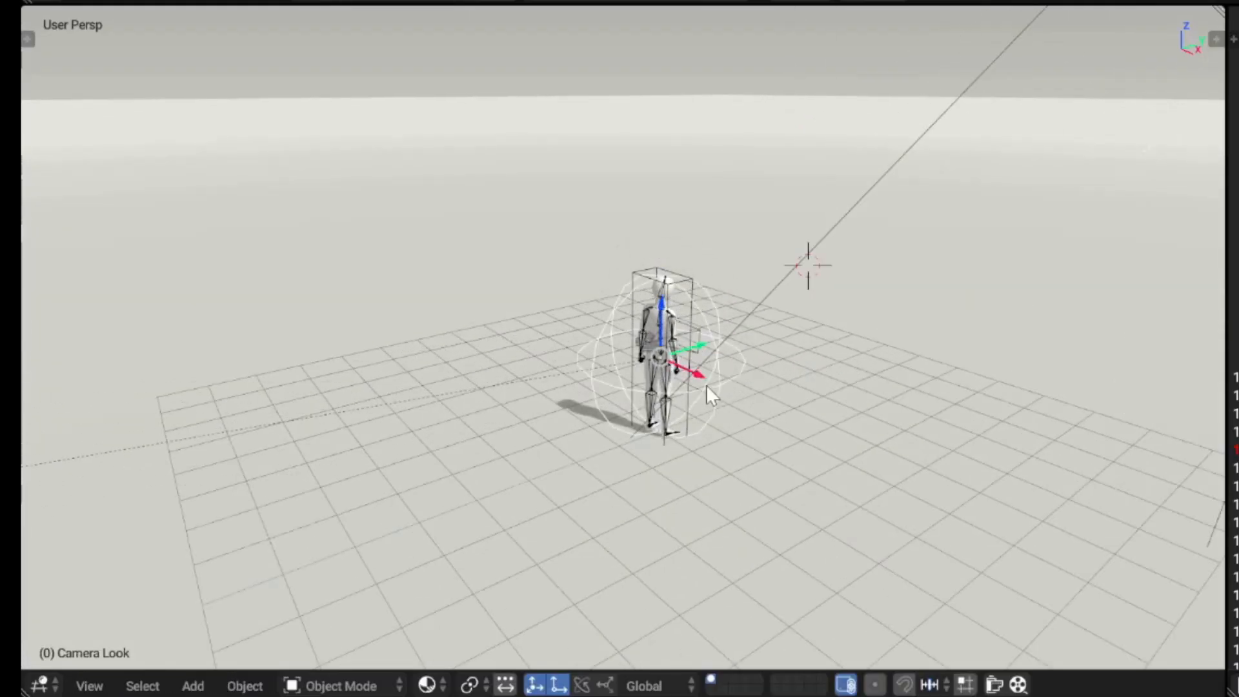
left_click(691, 280)
key("g")
key("Escape")
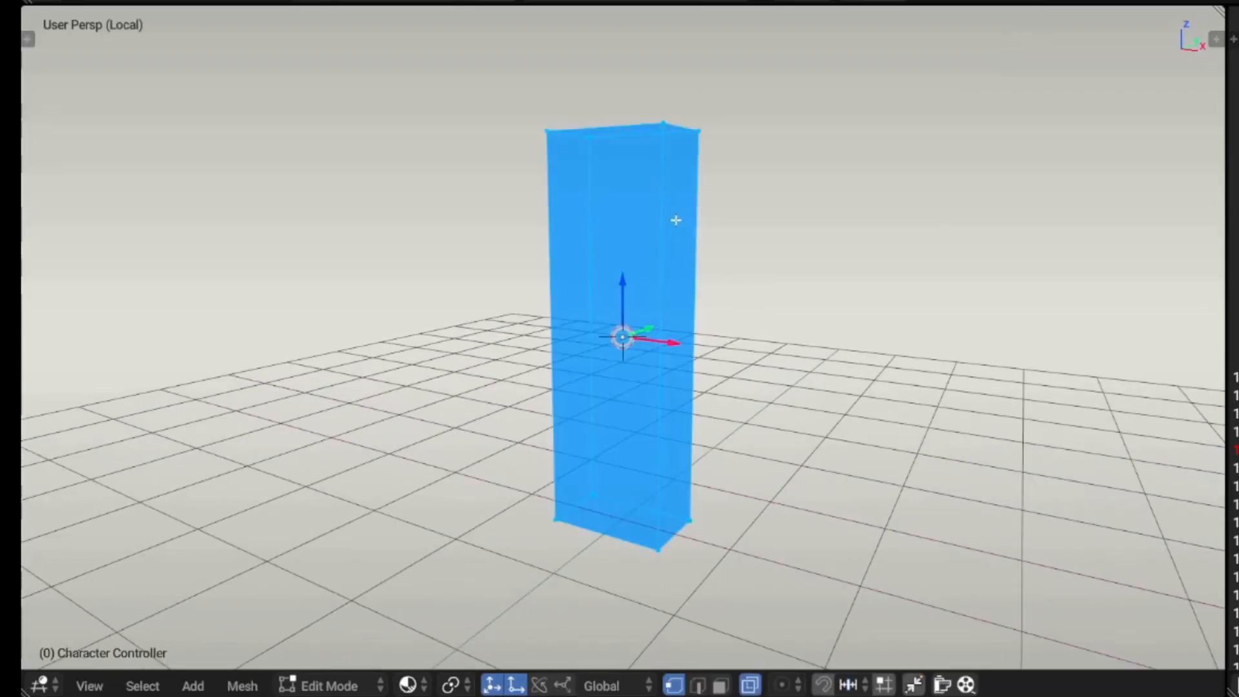
key("r")
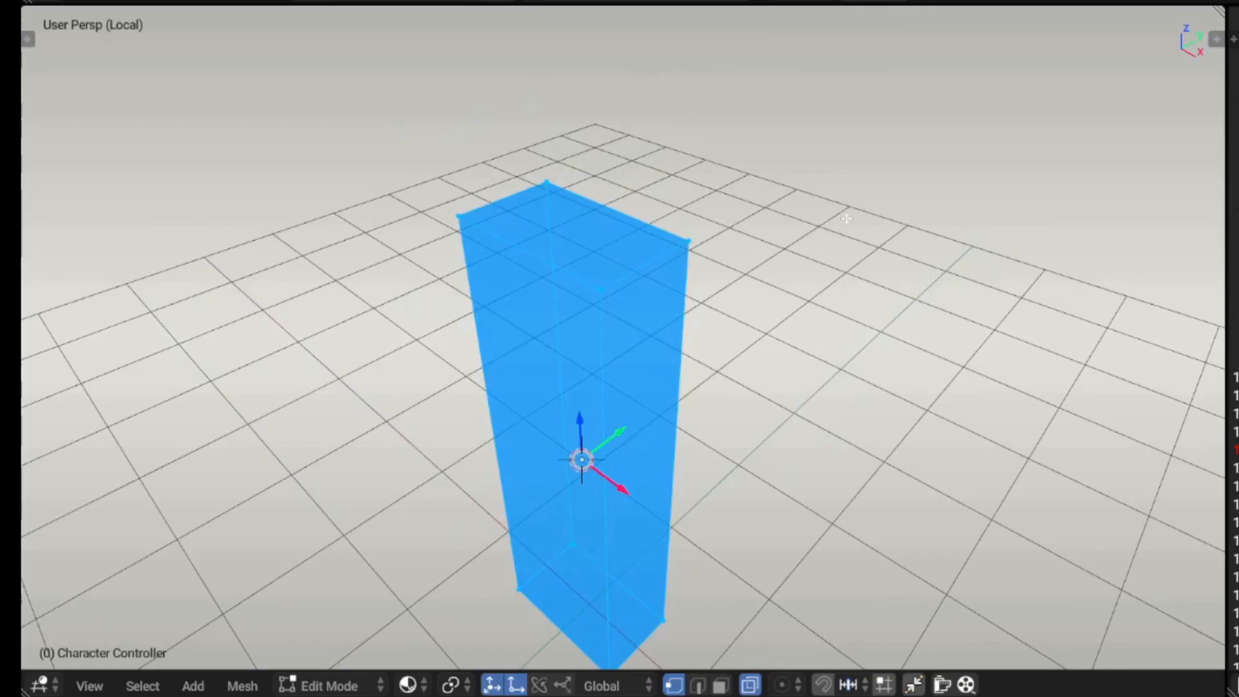
key("r")
key("z")
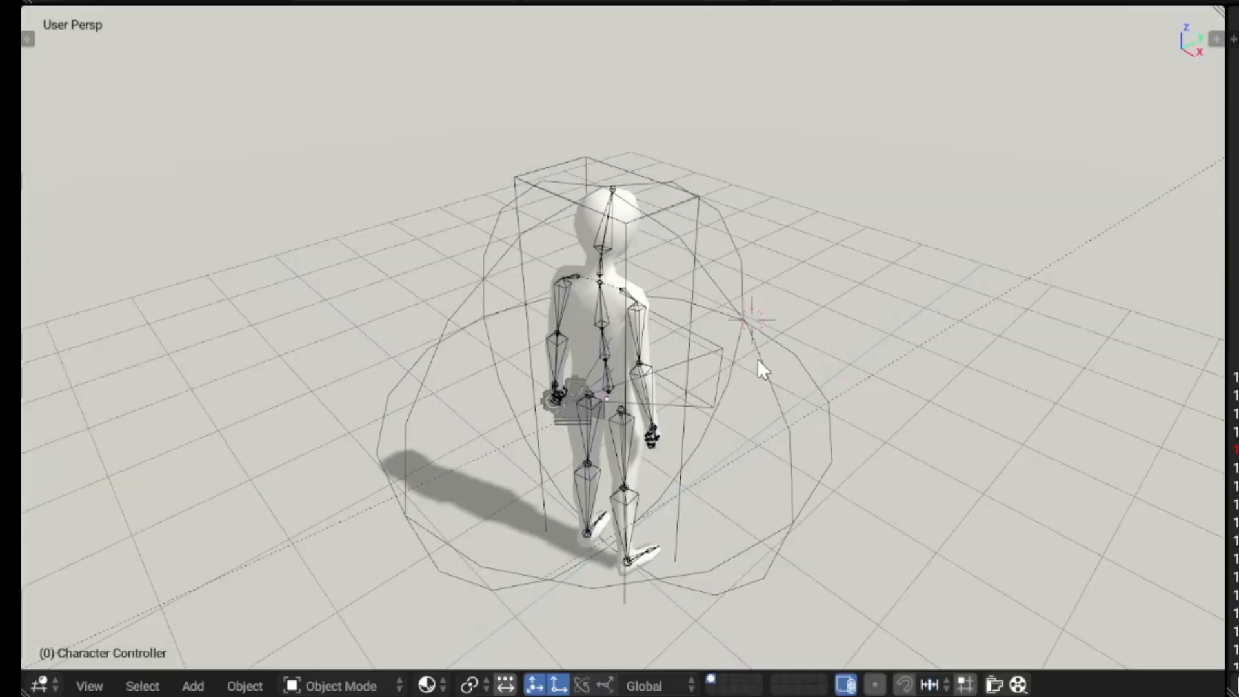
- Snap the 3D cursor to the center of the Camera Look object
left_click(757, 358)
key("shift+s")
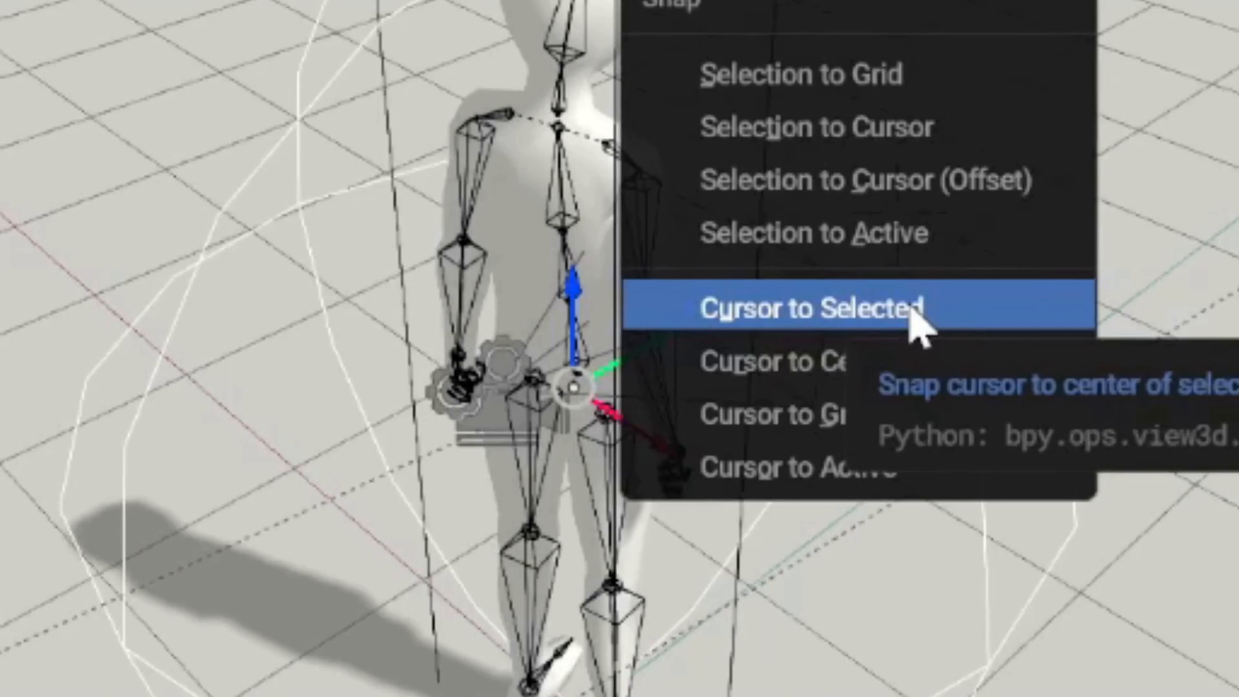
left_click(916, 326)
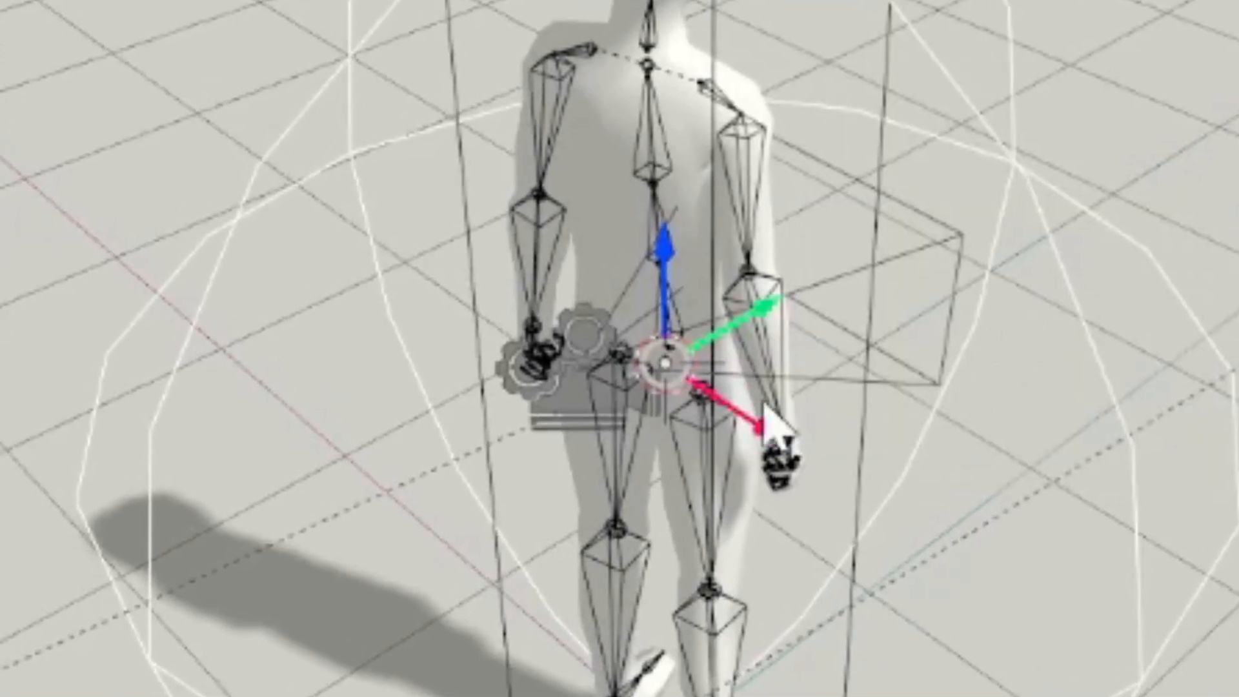
- Snap the Character Controller's mesh to the 3D cursor in Edit Mode with Selection to Cursor (Offset)
left_click(695, 233)
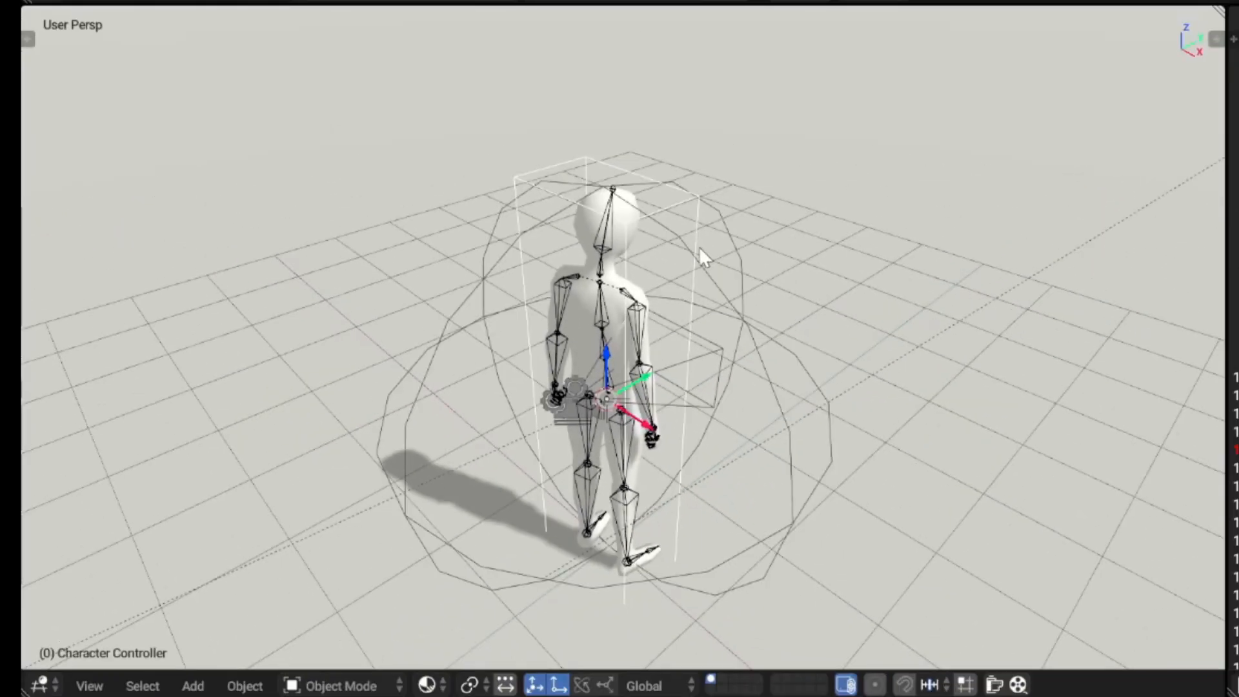
key("Tab")
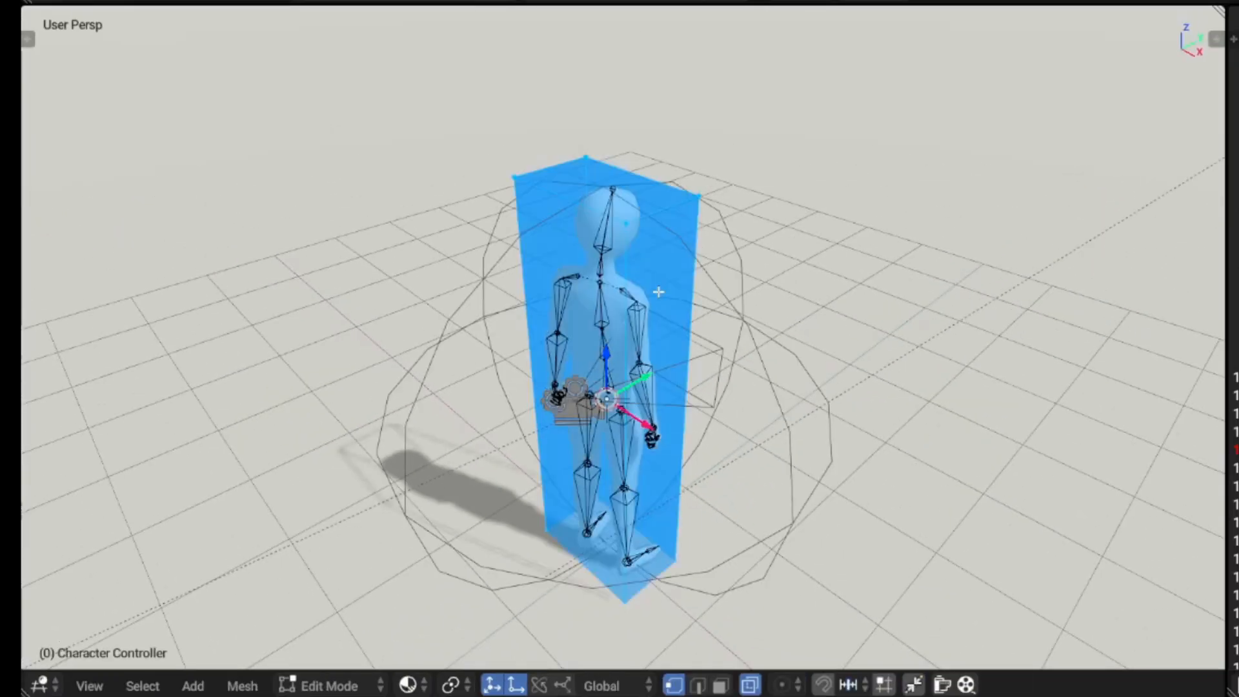
left_click(628, 218)
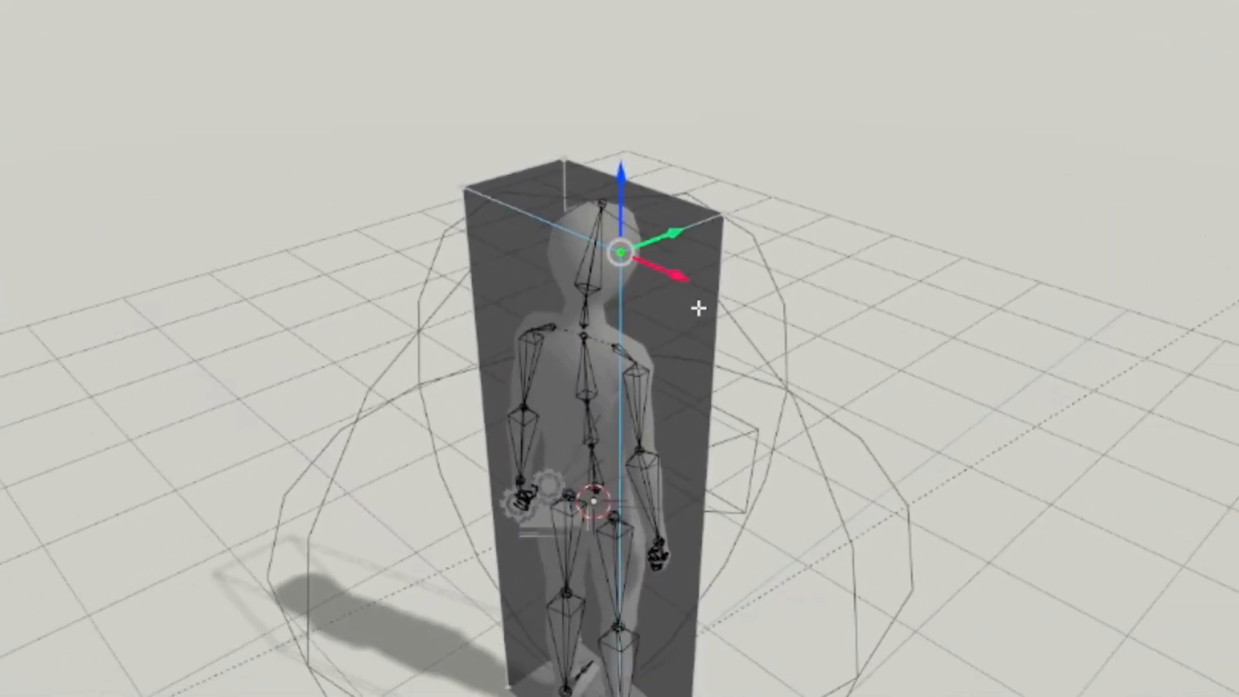
key("g")
right_click(366, 543)
key("shift+s")
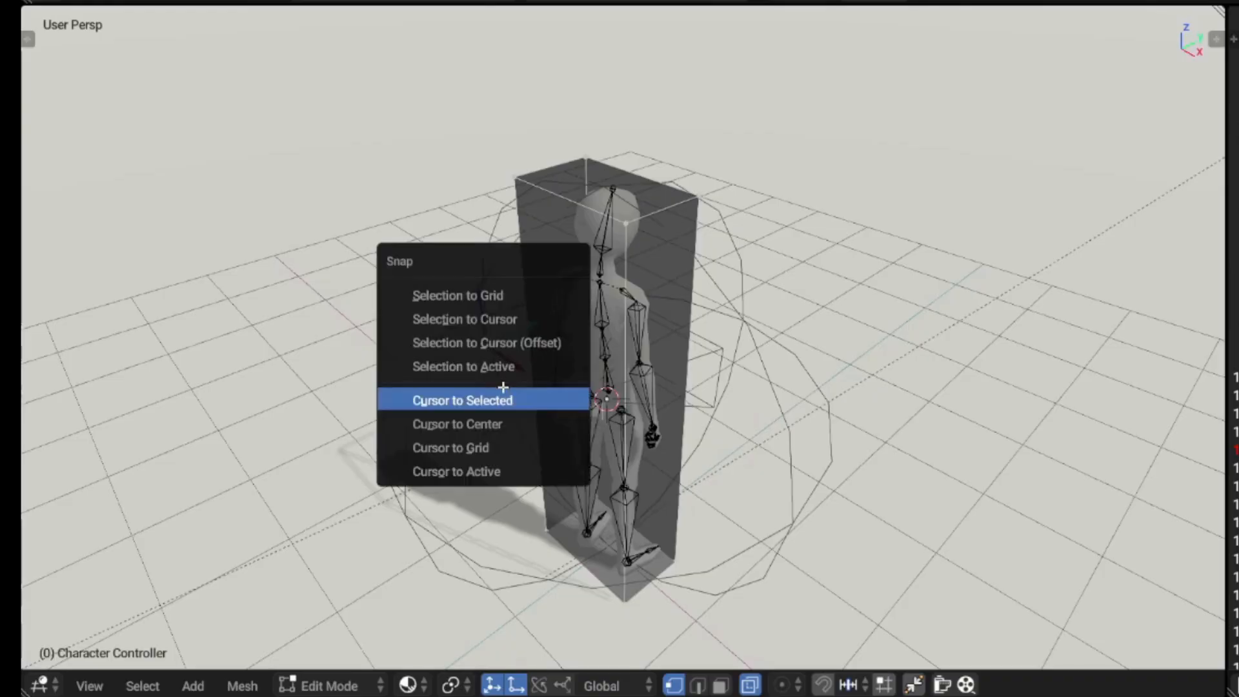
key("shift+s")
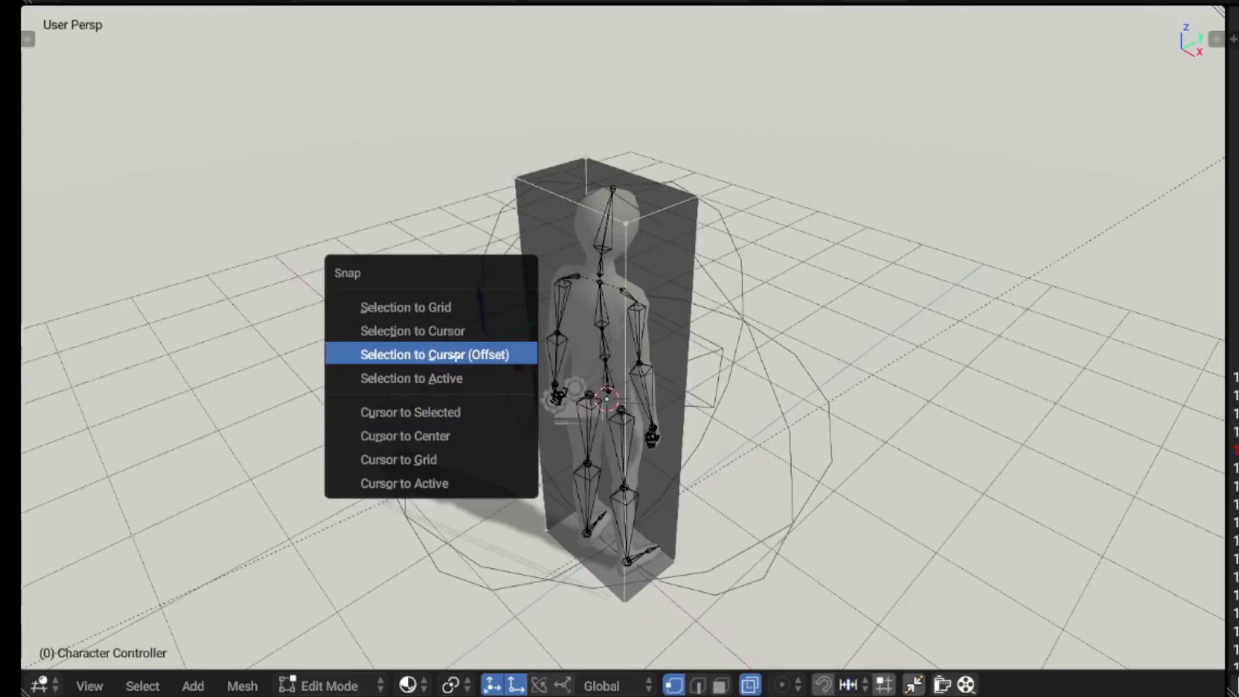
left_click(490, 356)
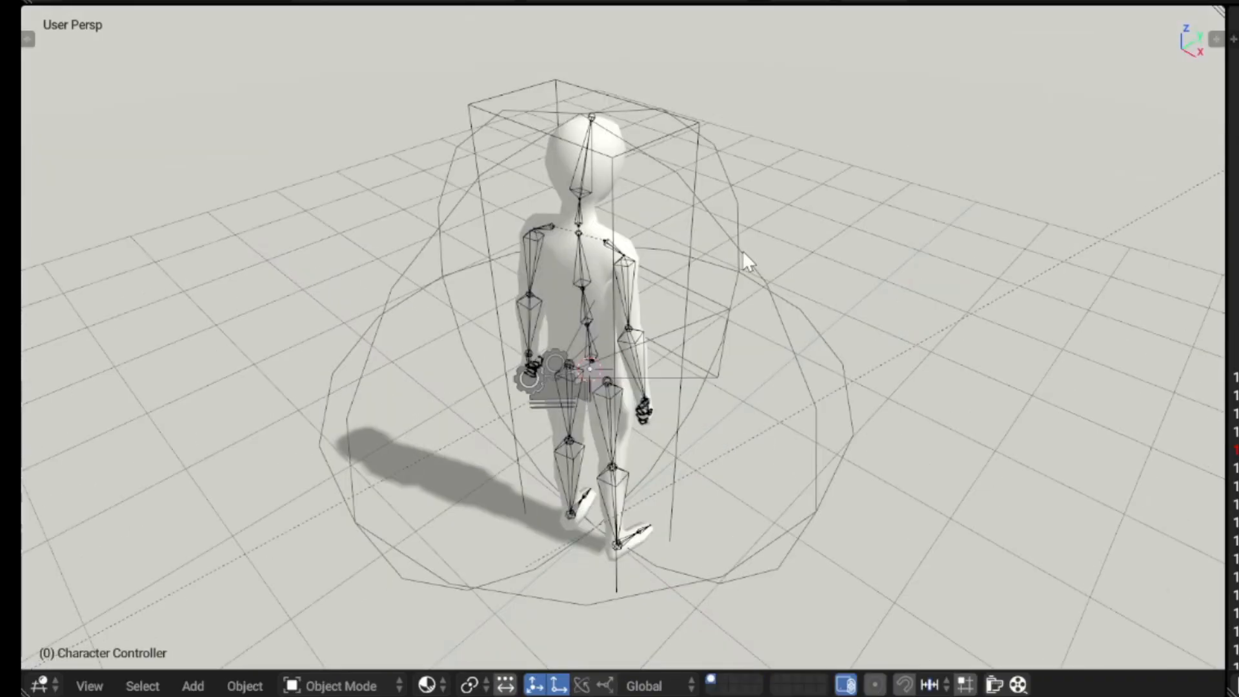
- Select Camera Look and the Character Controller, and parent Camera Look to the controller again
left_click(743, 250)
left_click(693, 234, "shift")
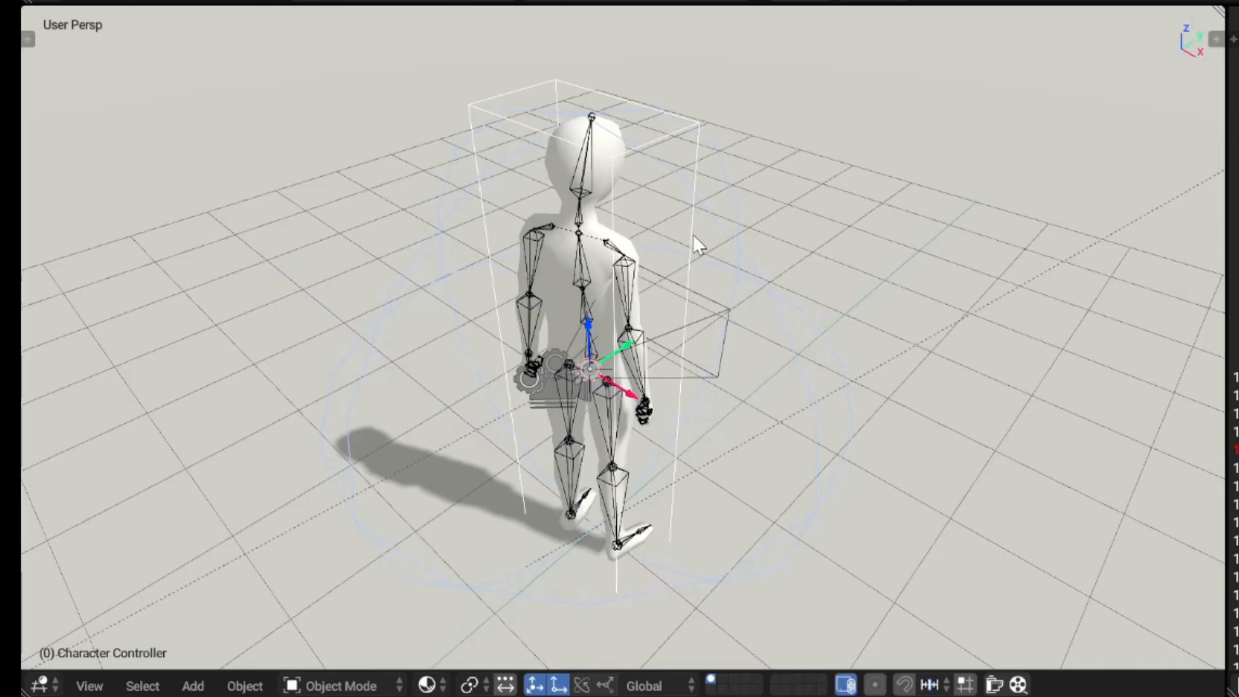
key("ctrl+p")
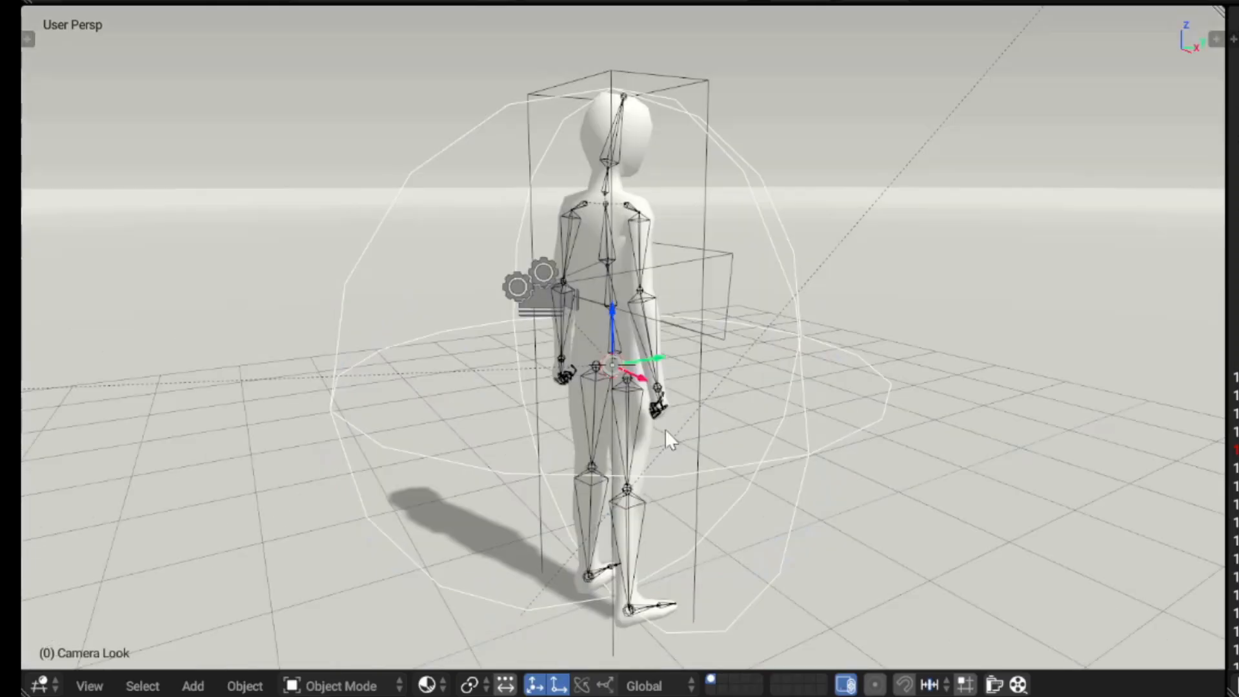
- Test-move Camera Look and the Character Controller in turn to check their parenting, cancelling each move
key("g")
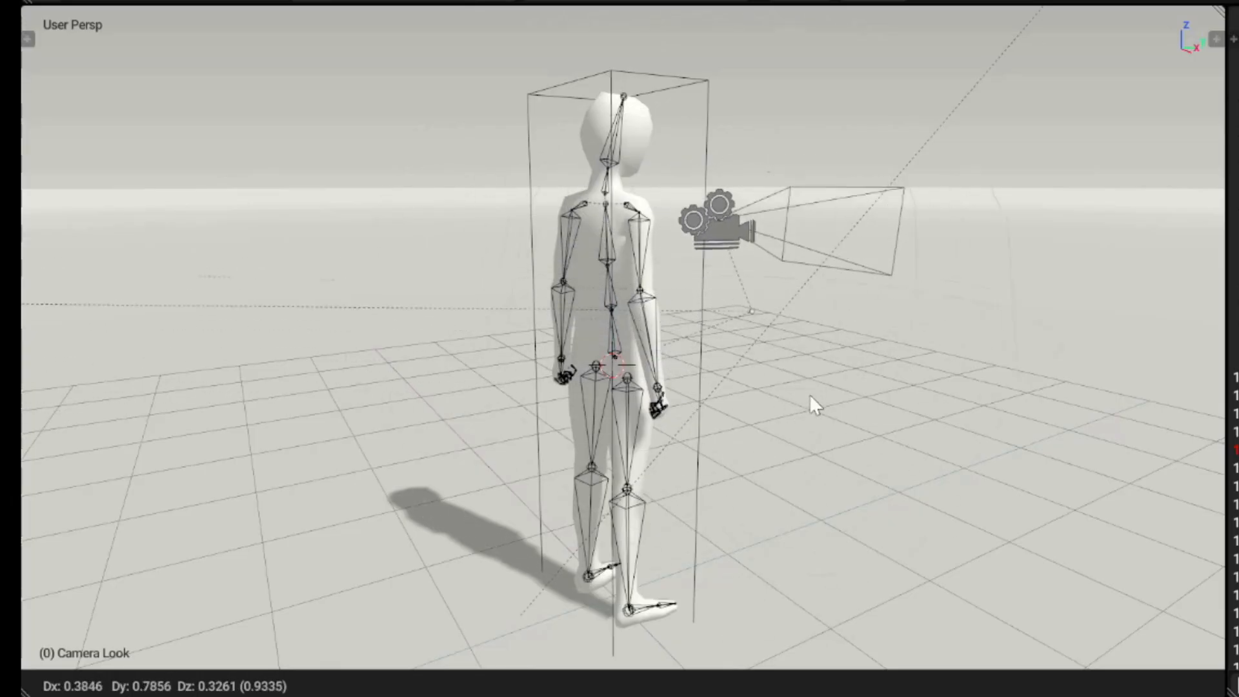
key("Escape")
right_click(705, 156)
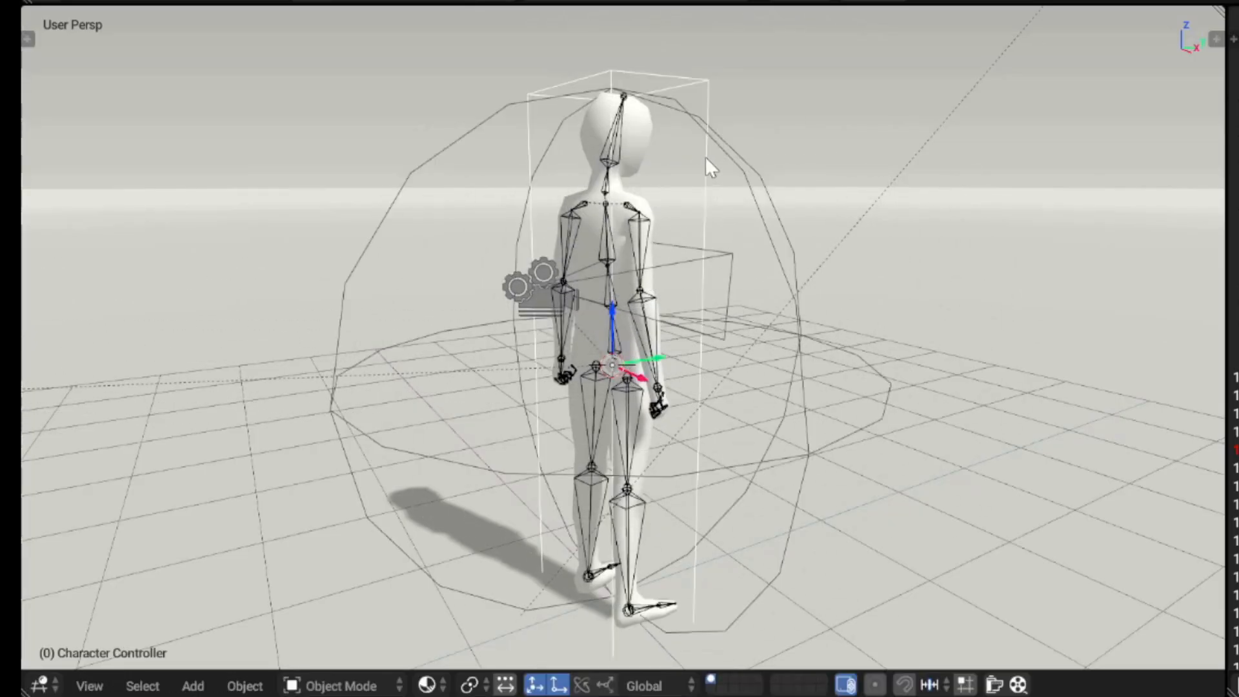
key("g")
right_click(736, 263)
middle_click_drag(737, 264, 525, 368)
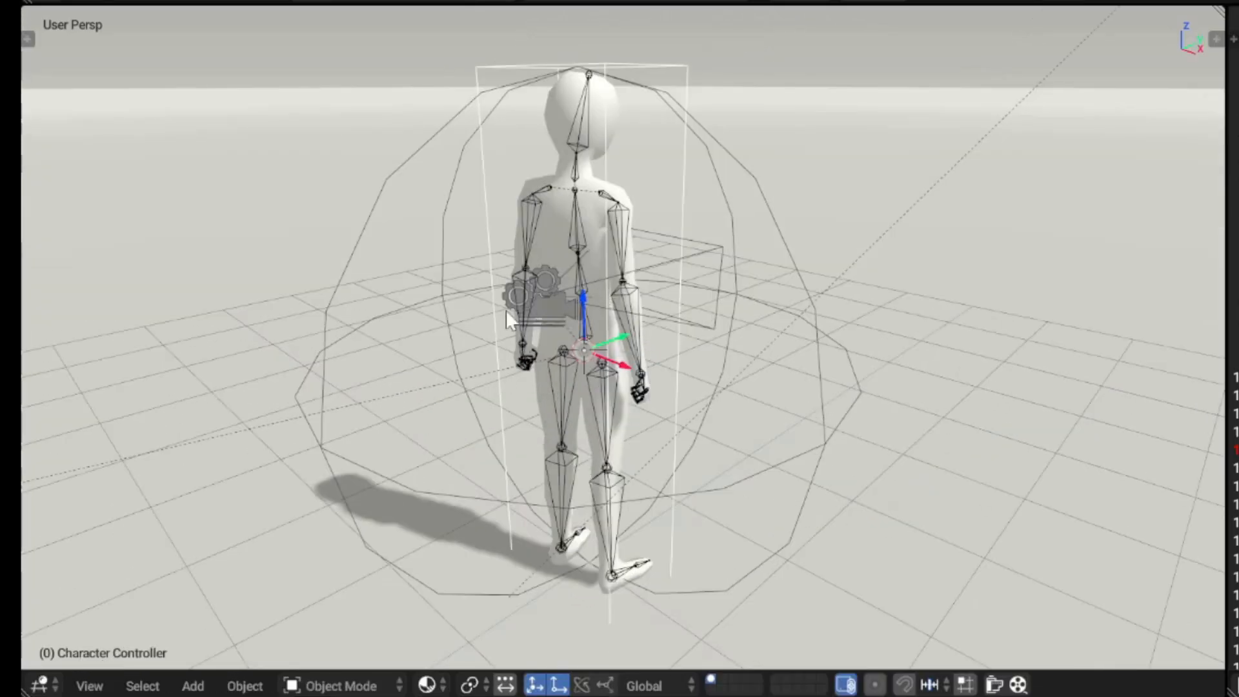
right_click(669, 354)
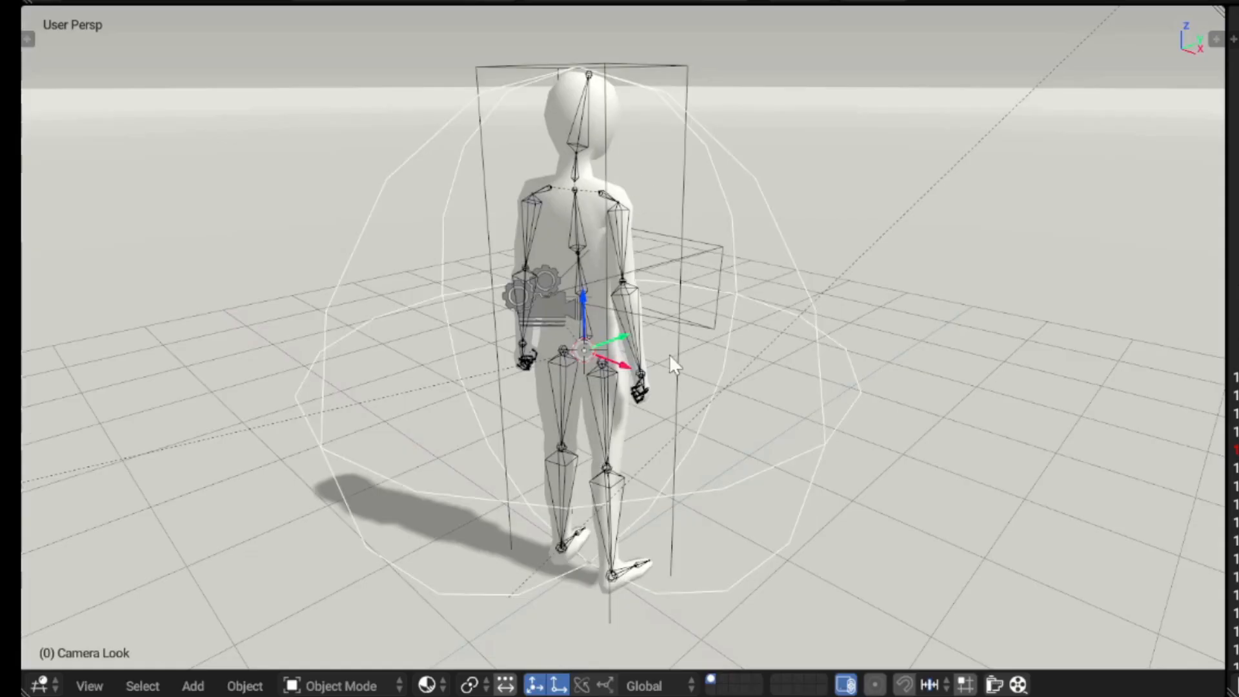
key("g")
key("Escape")
right_click(605, 379)
key("g")
key("Escape")
- Select the lamp and the Character Controller, and parent the lamp to the controller
scroll(641, 315, "down", 3)
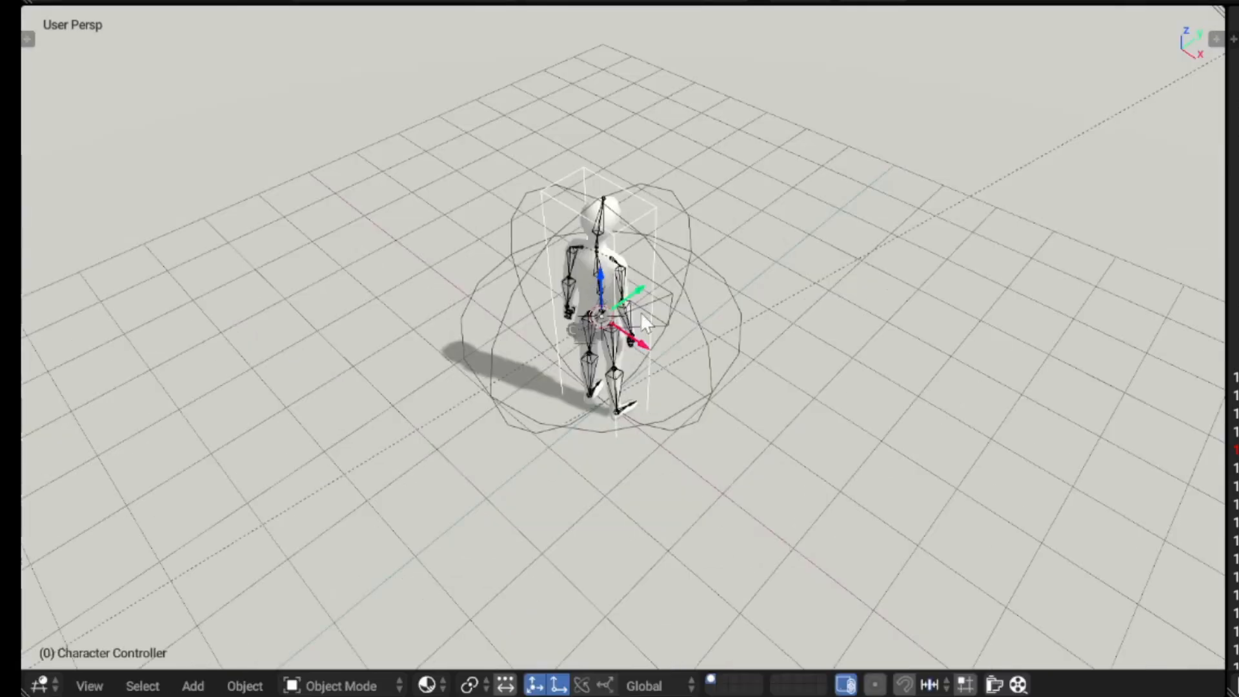
scroll(642, 315, "down", 5)
right_click(825, 218)
scroll(946, 302, "up", 8)
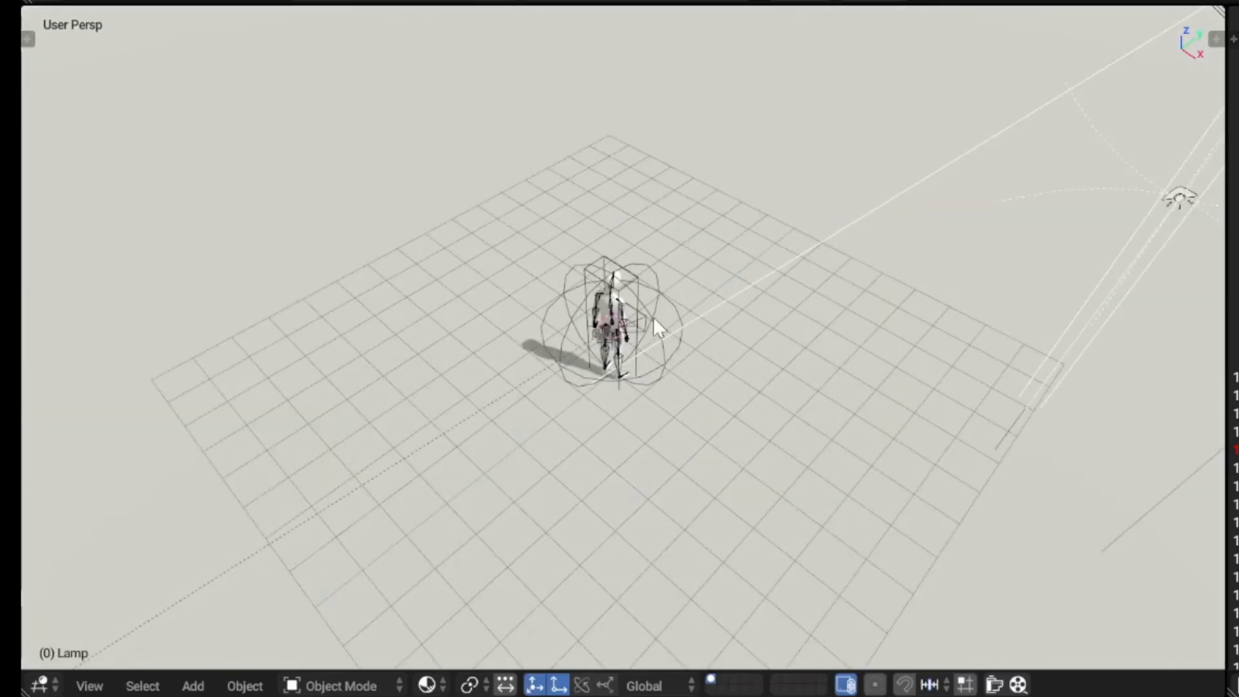
right_click(649, 227)
key("ctrl+p")
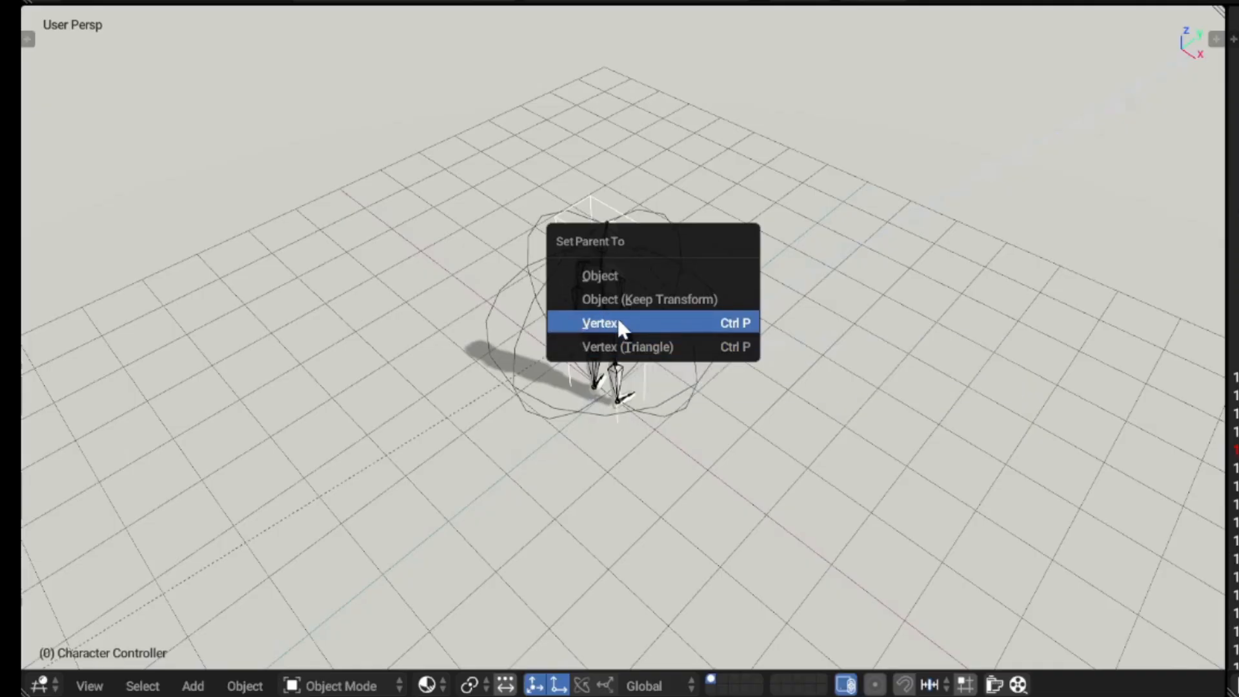
- Test-move the Character Controller, including within the horizontal plane, to check how the lamp follows, and cancel the moves
scroll(716, 425, "down", 5)
key("g")
right_click(692, 334)
scroll(686, 361, "up", 6)
key("g")
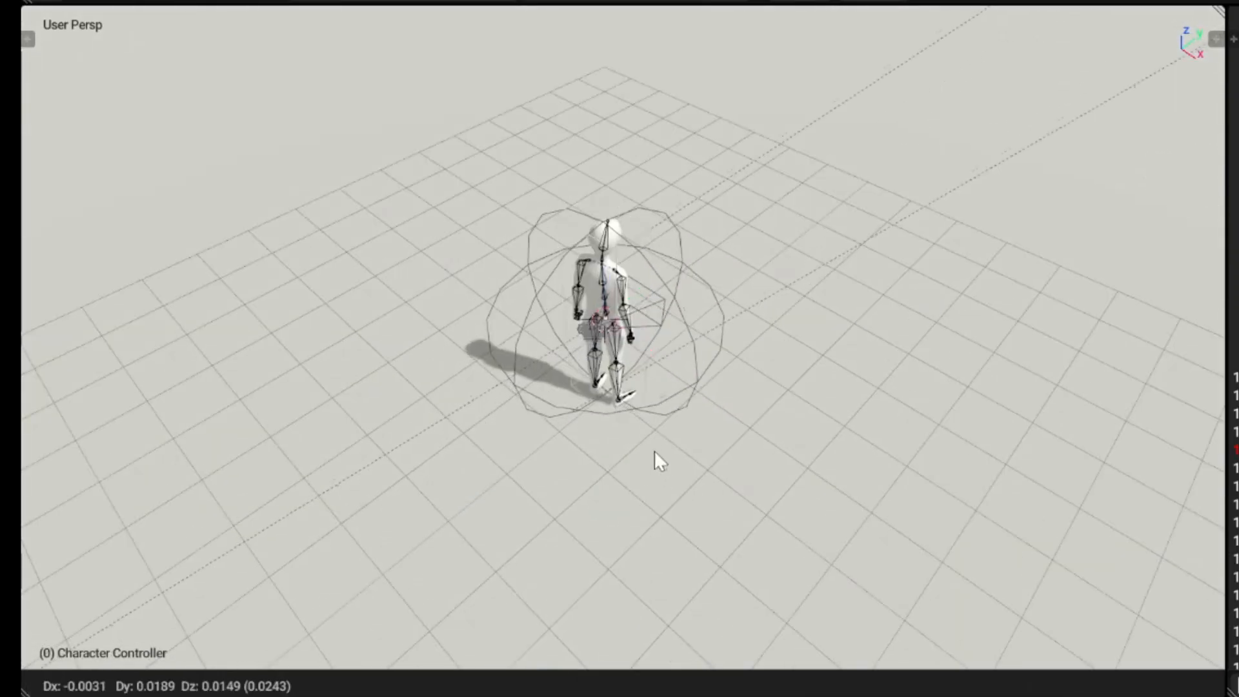
key("shift+z")
right_click(1130, 126)
- Select the lamp and turn on Show Shadow Box in its shadow settings
scroll(1007, 155, "down", 7)
right_click(973, 126)
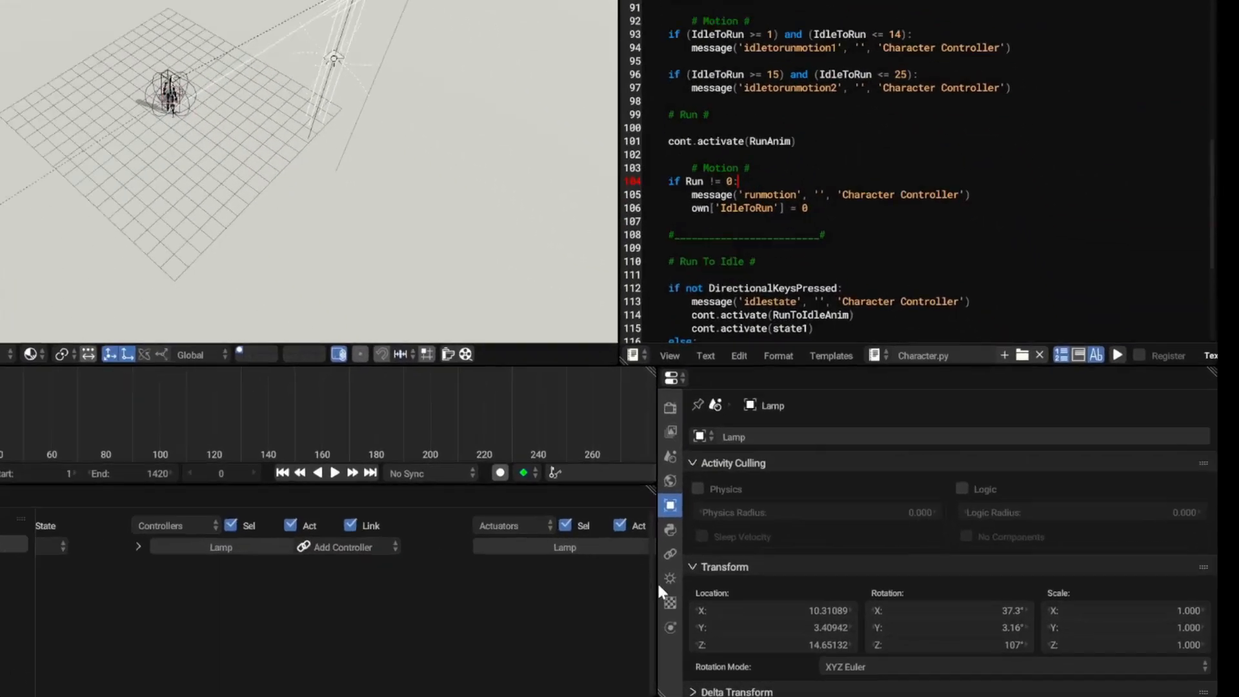
left_click(384, 521)
scroll(924, 323, "down", 1)
scroll(478, 443, "down", 10)
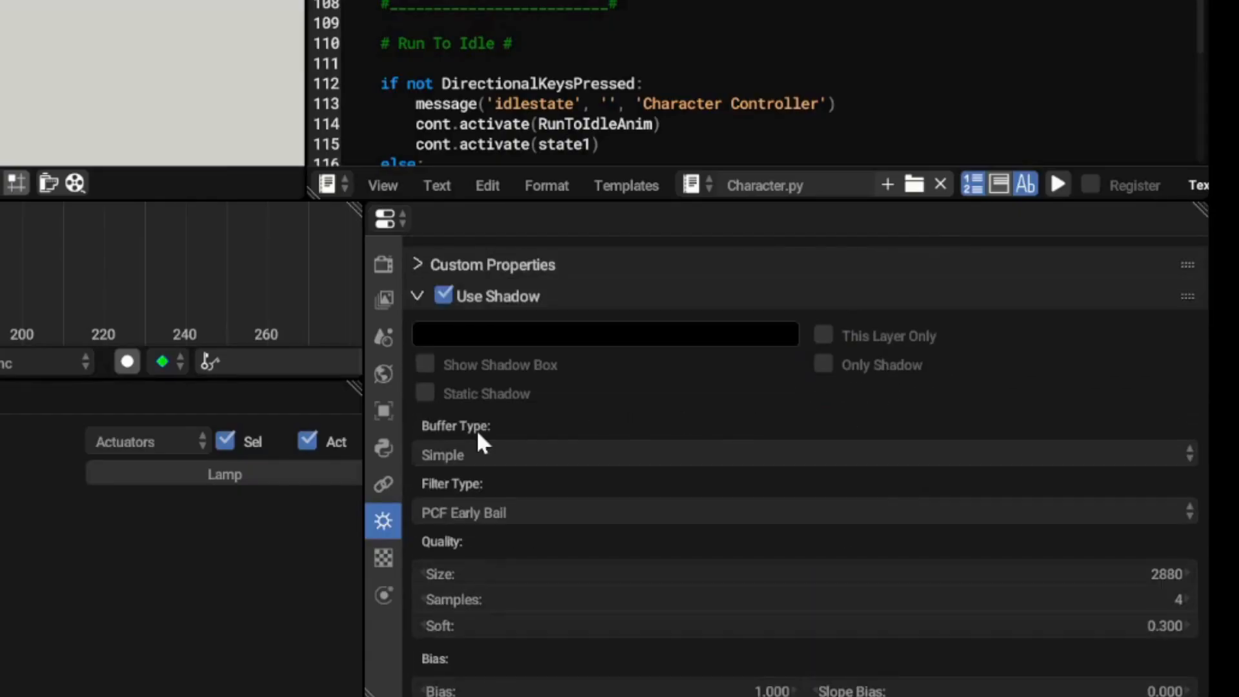
left_click(427, 364)
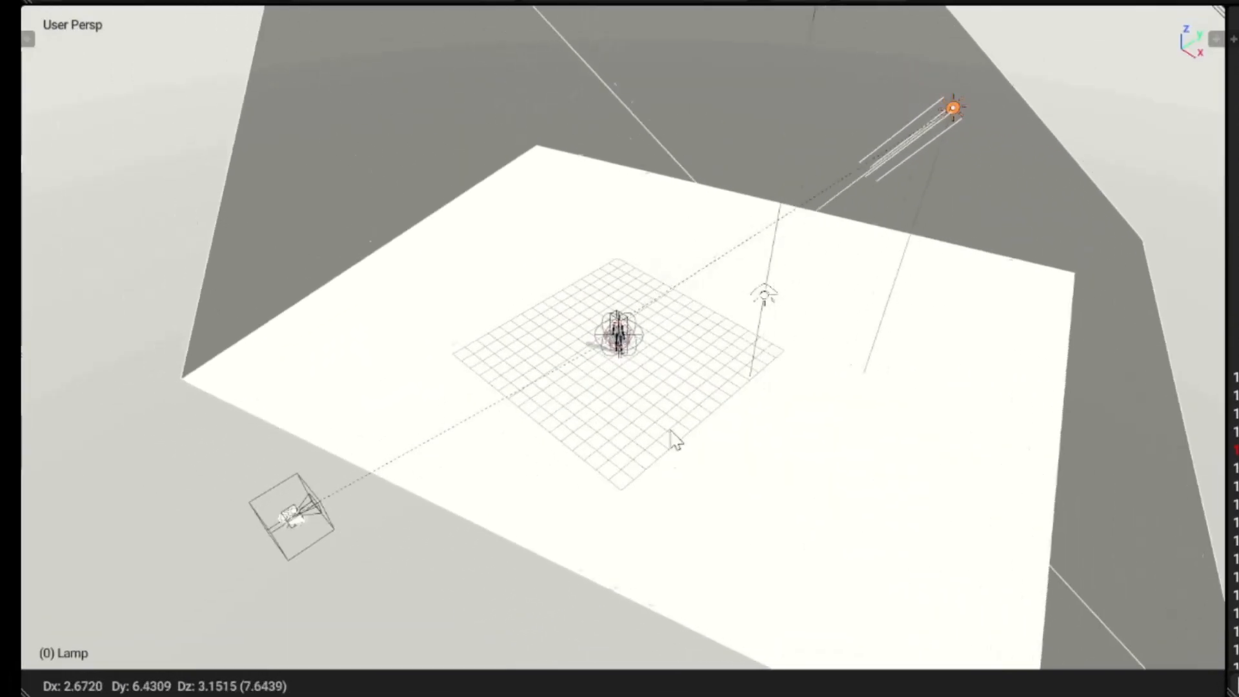
- Try moving the lamp freely and within the horizontal plane to check the shadow box's coverage around the character
right_click(664, 400)
scroll(468, 552, "up", 6)
key("g")
right_click(684, 397)
scroll(689, 393, "down", 9)
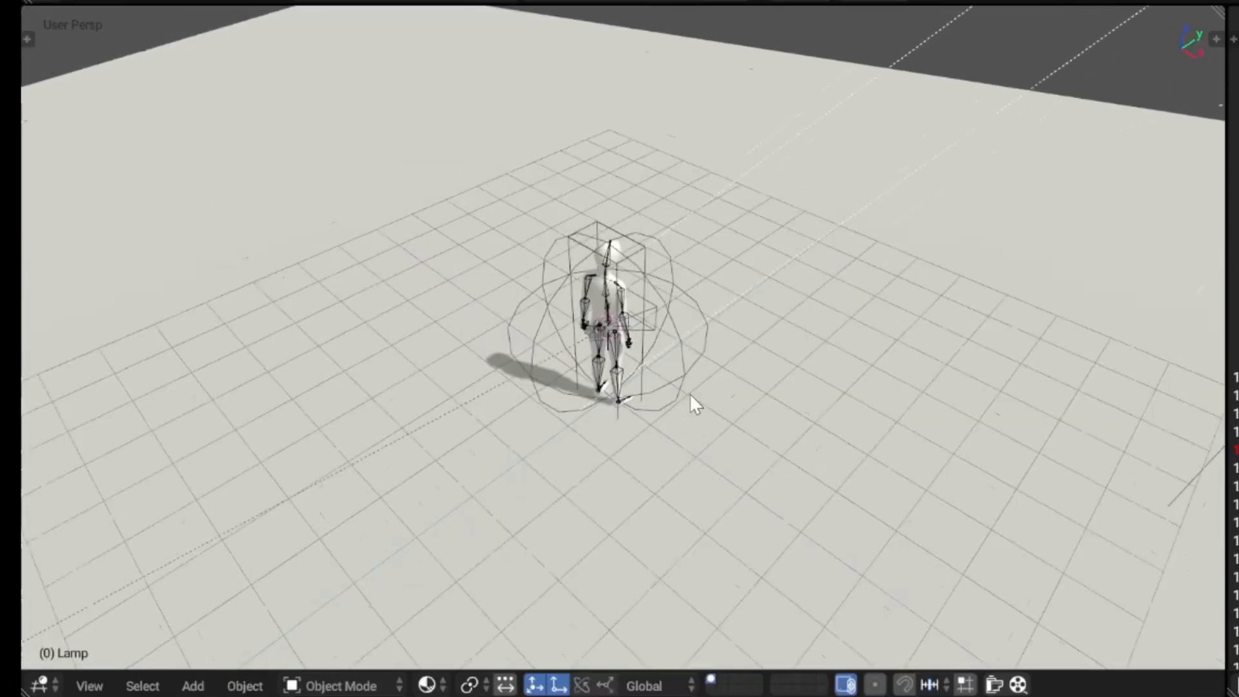
key("g")
key("shift+z")
left_click(812, 342)
scroll(718, 428, "up", 12)
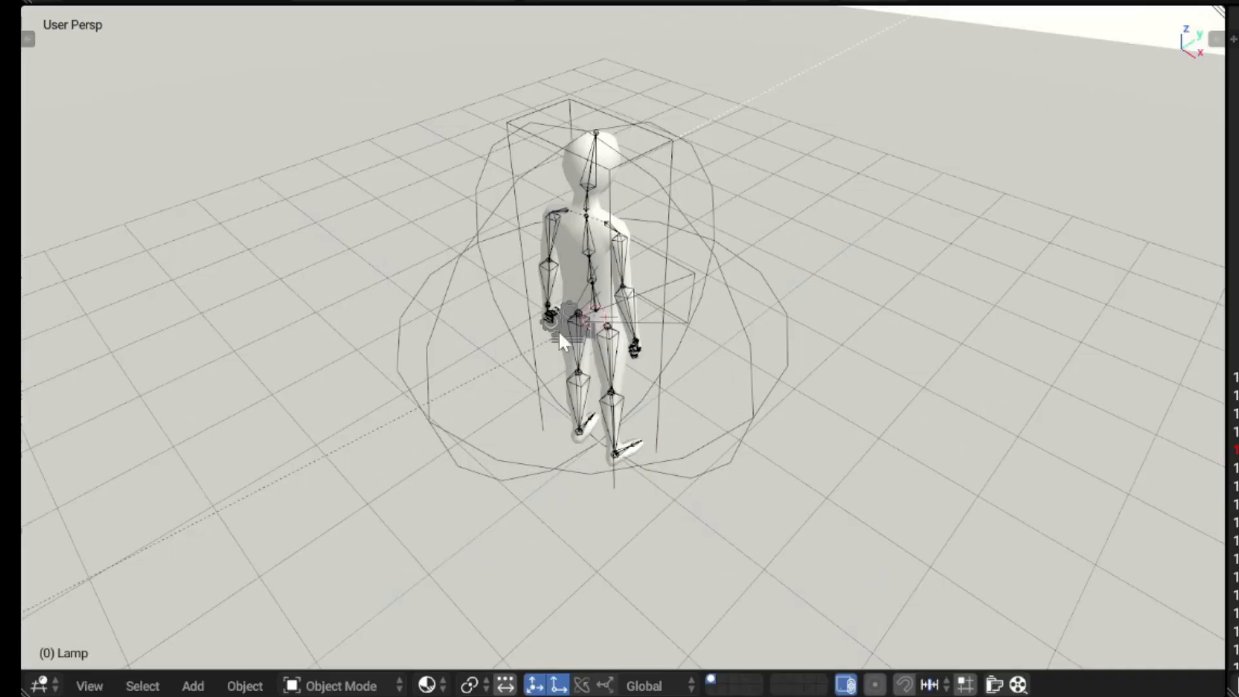
scroll(647, 400, "down", 10)
scroll(648, 399, "up", 8)
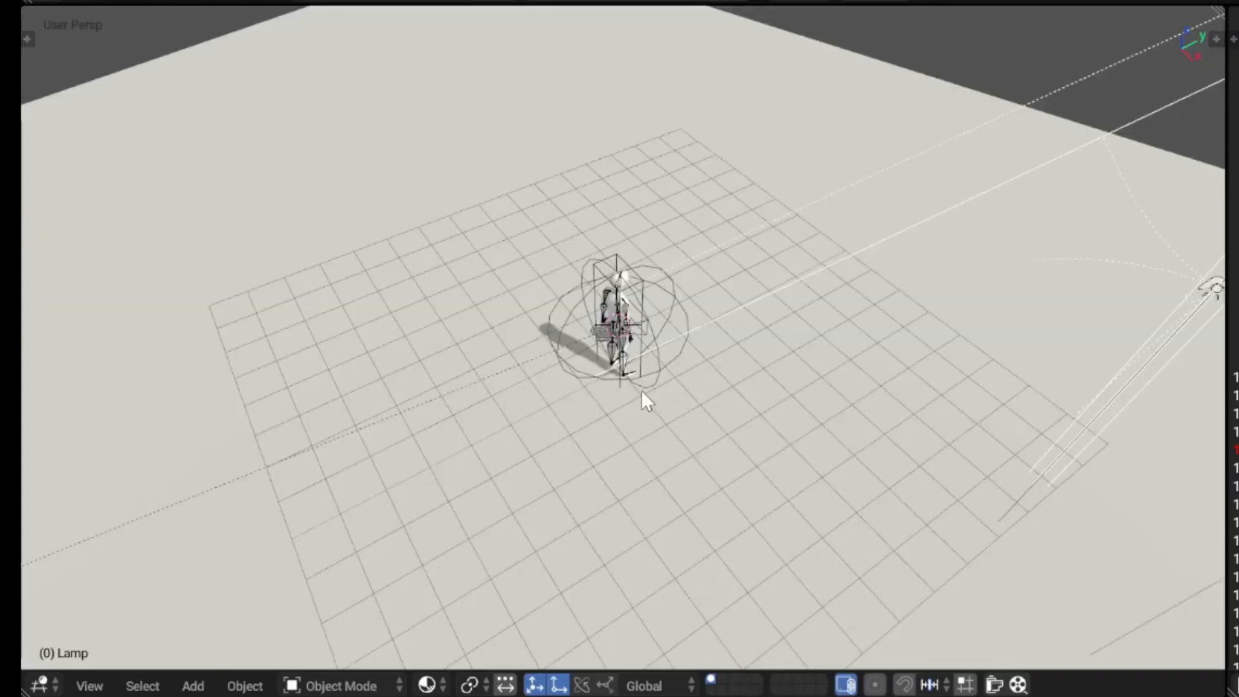
key("KP_0")
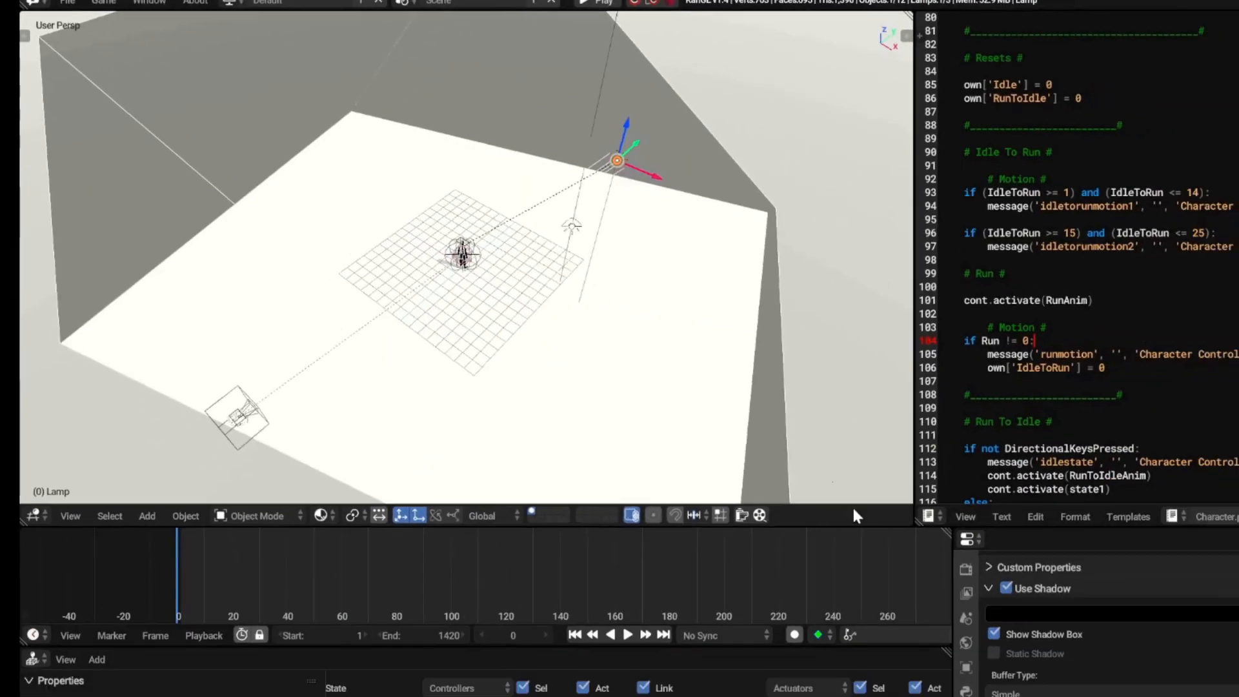
- Adjust the lamp's shadow clipping and set the clip end to 90
left_click_drag(805, 680, 1046, 681)
left_click_drag(1046, 684, 1058, 684)
left_click(1134, 668)
type("90")
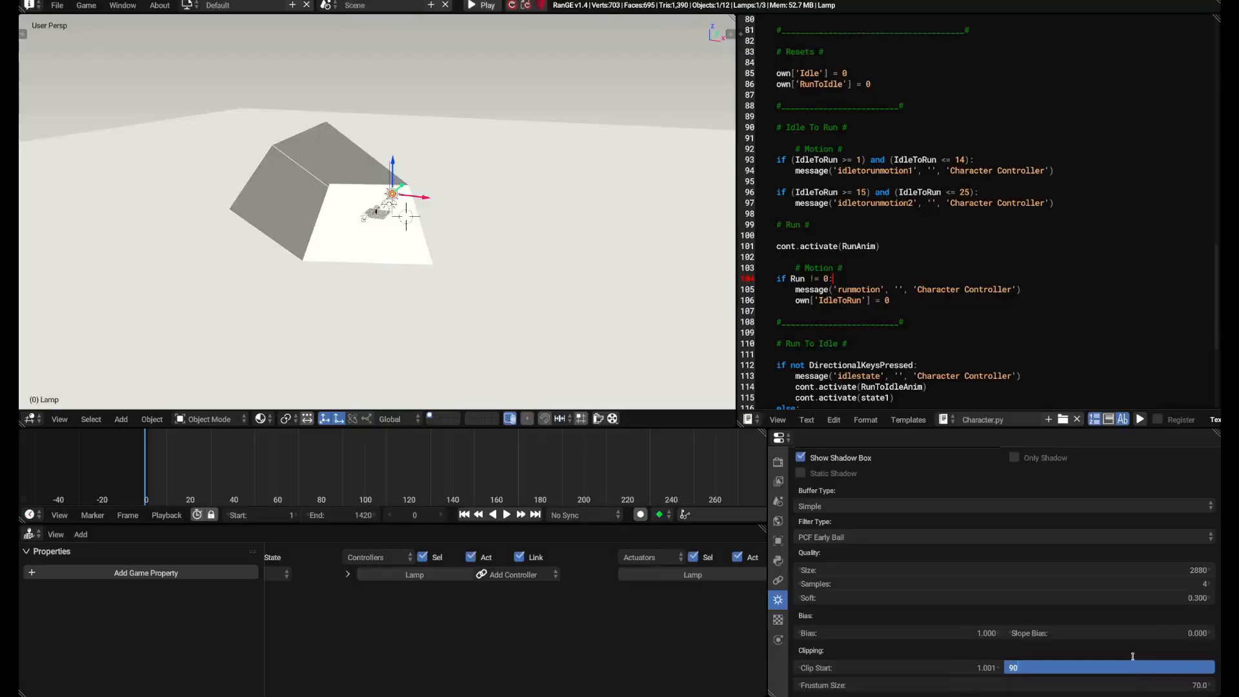
key("Return")
middle_click_drag(387, 274, 433, 261)
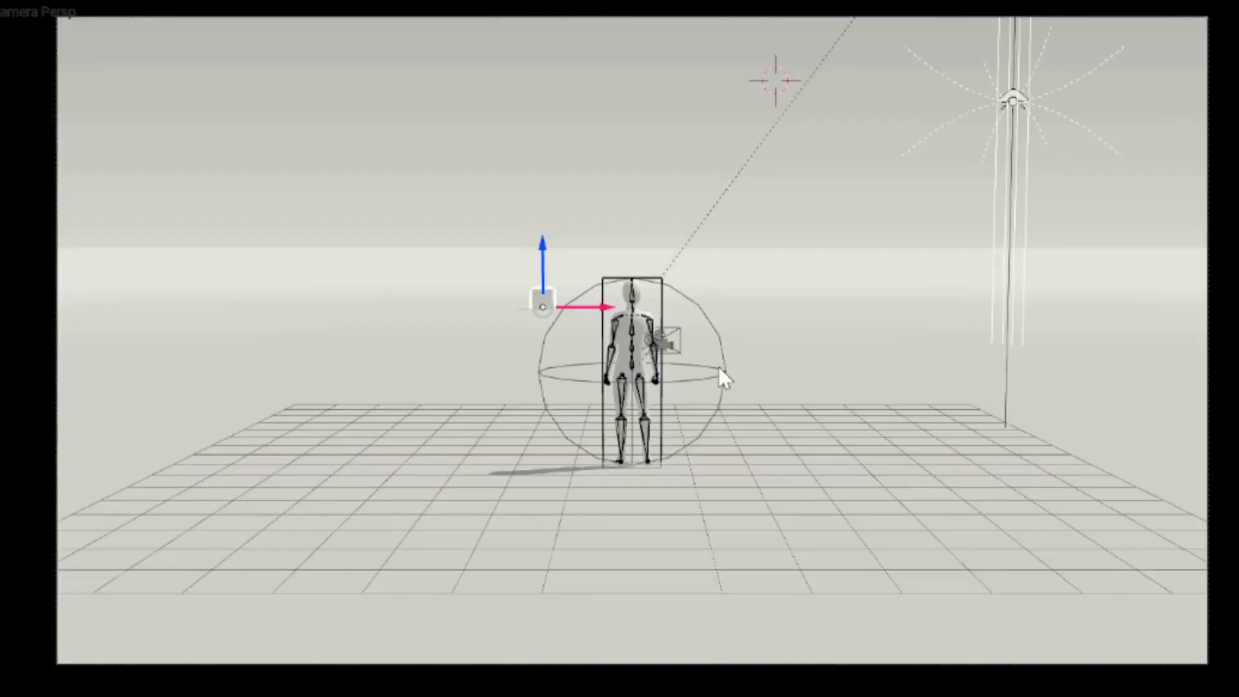
- Play the game and run the character forward, left and back, then stop the game
key("p")
key("w")
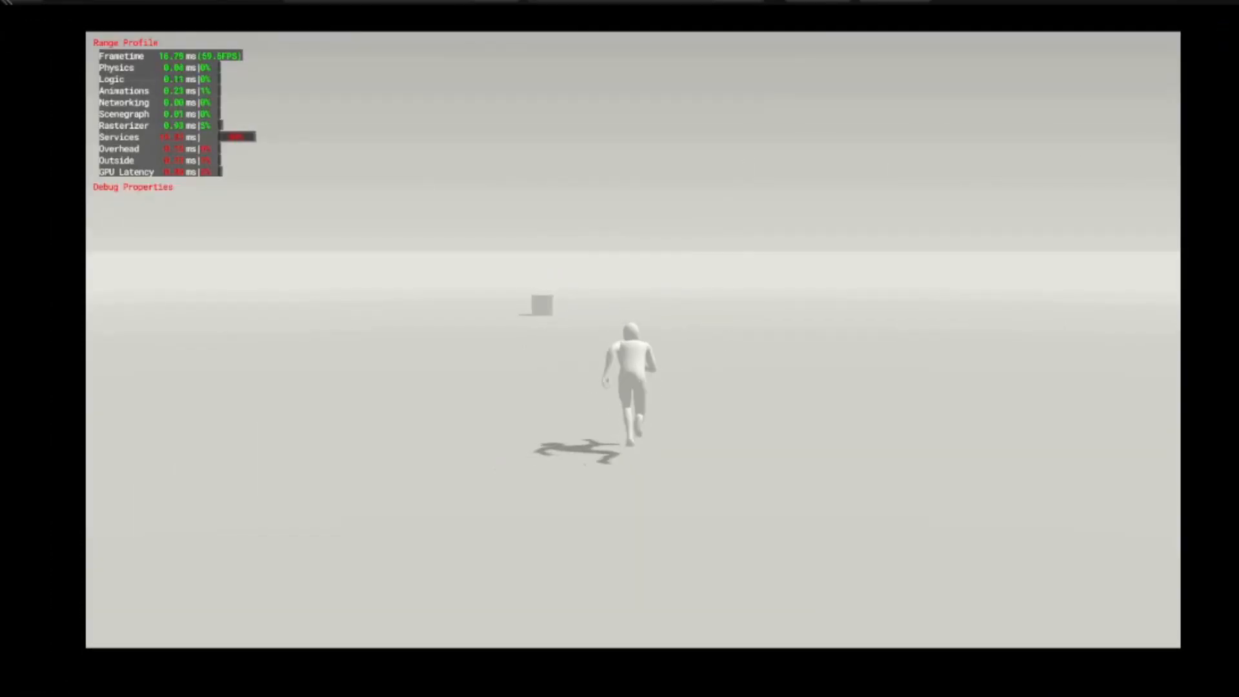
key("a")
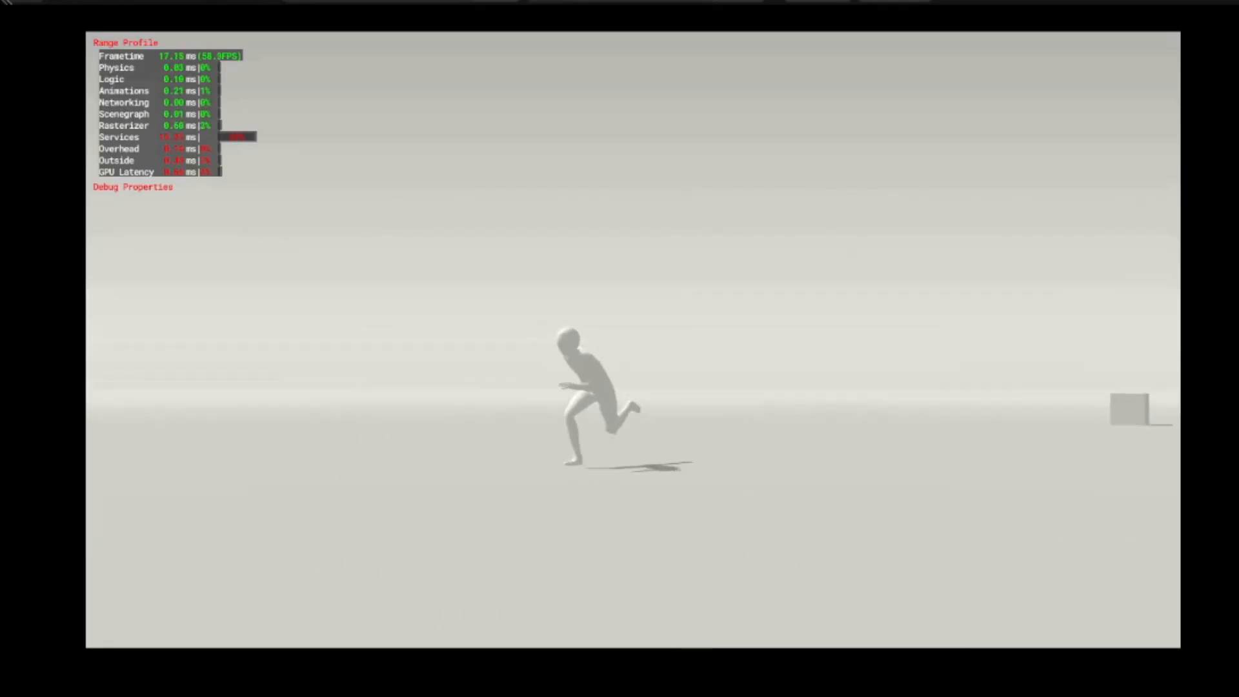
key("s")
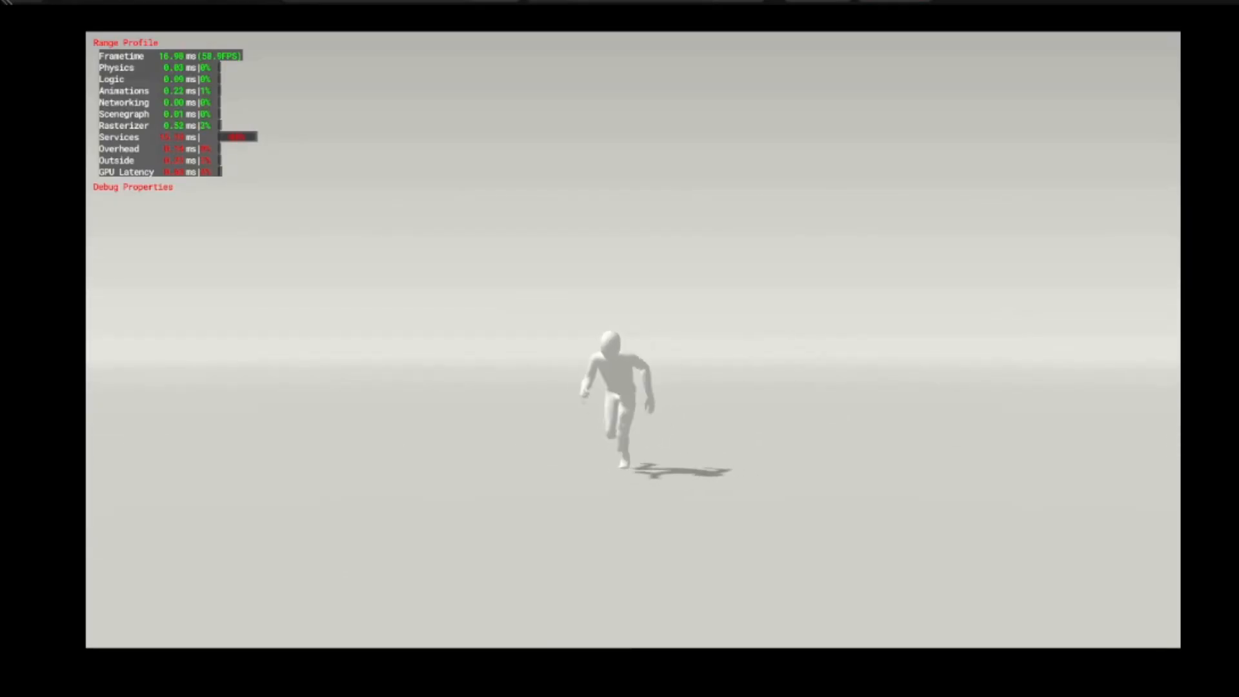
key("Escape")
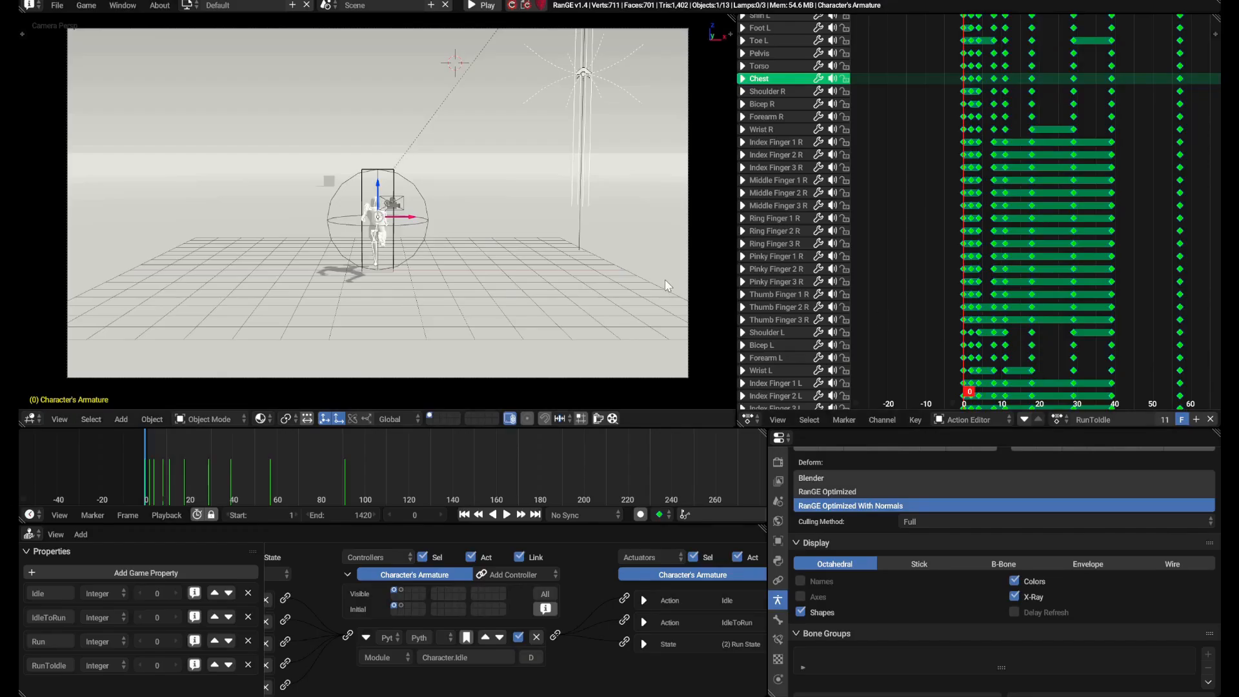
- Play the game again with the RunToIdle debug property displayed, then stop it
key("p")
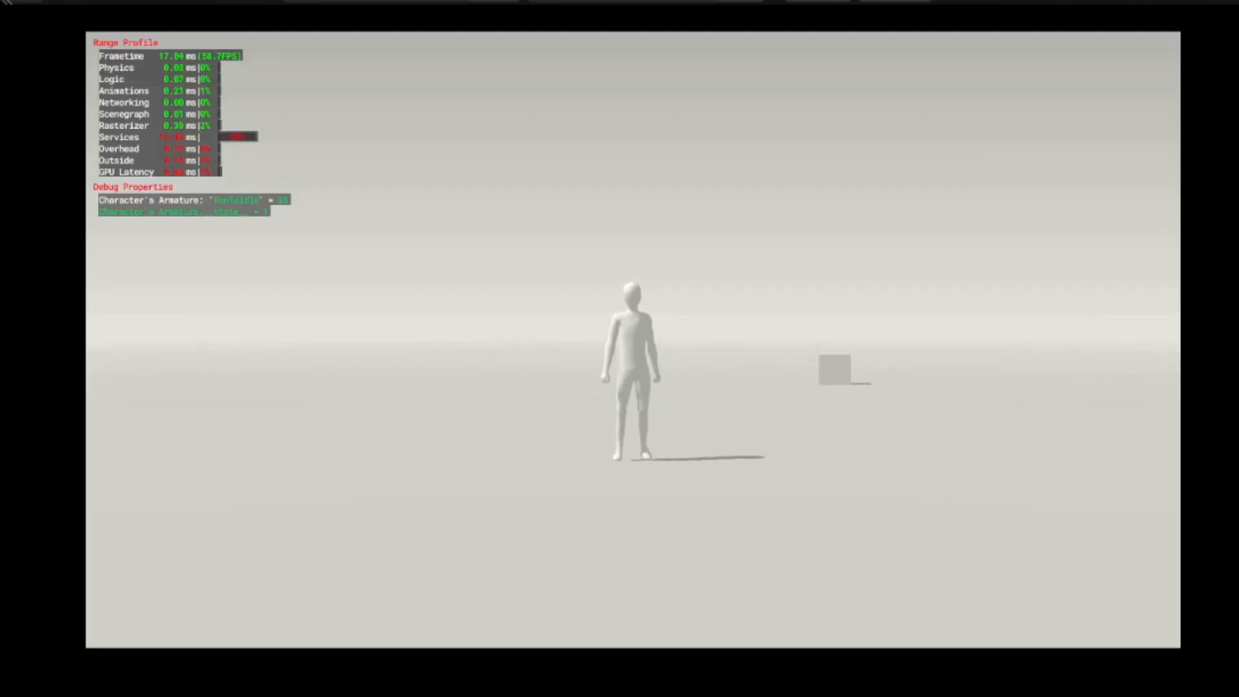
key("Escape")
right_click(713, 260)
key("g")
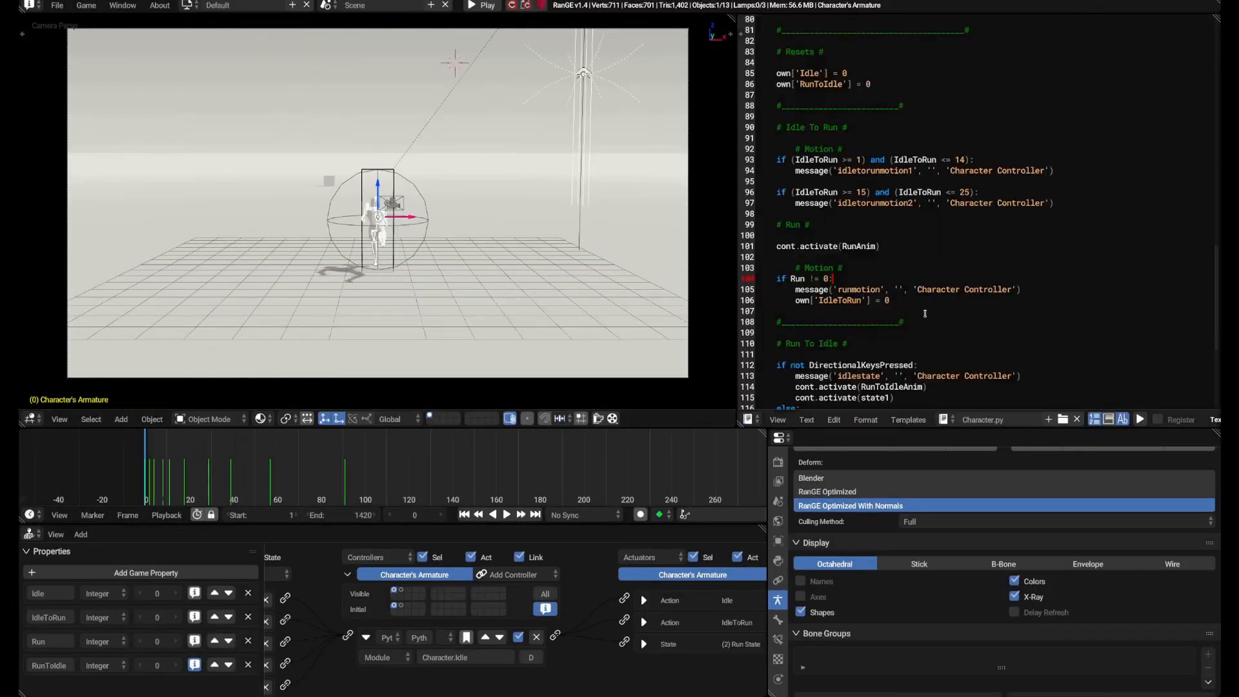
- Add an "# Animation Properties #" section to the Idle function of Character.py containing RunToIdle = own['RunToIdle']
scroll(553, 244, "up", 9)
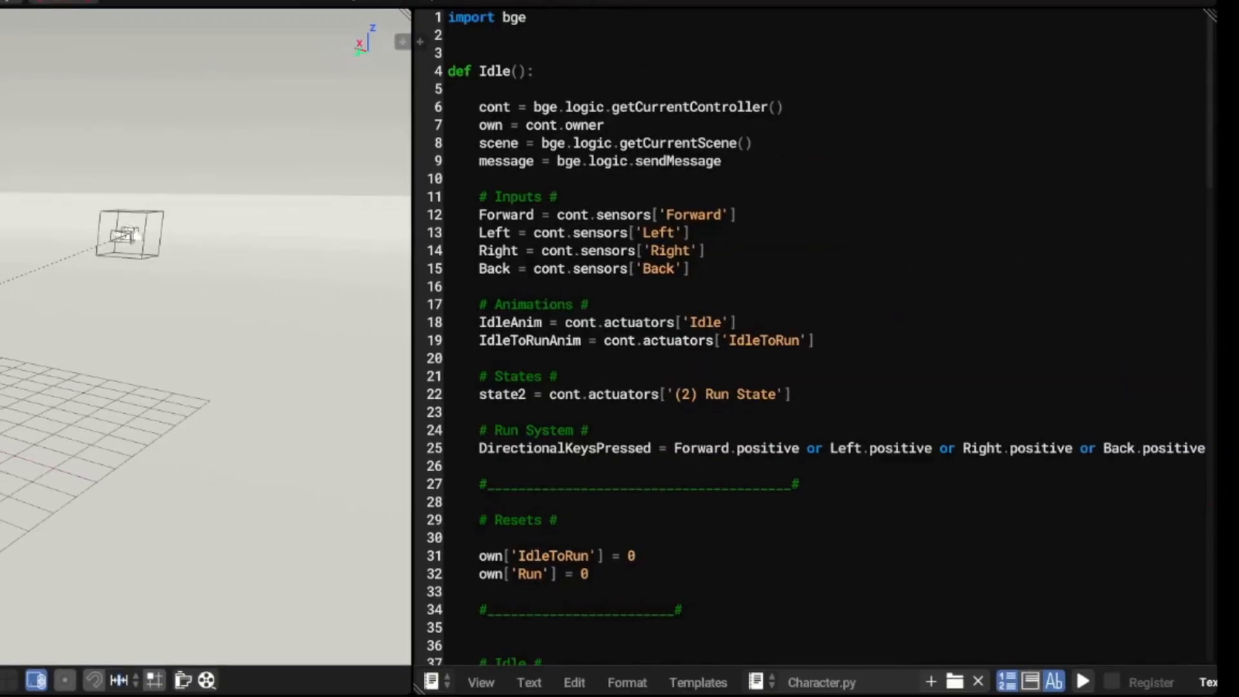
left_click(992, 216)
key("Return")
key("Return")
type("# A")
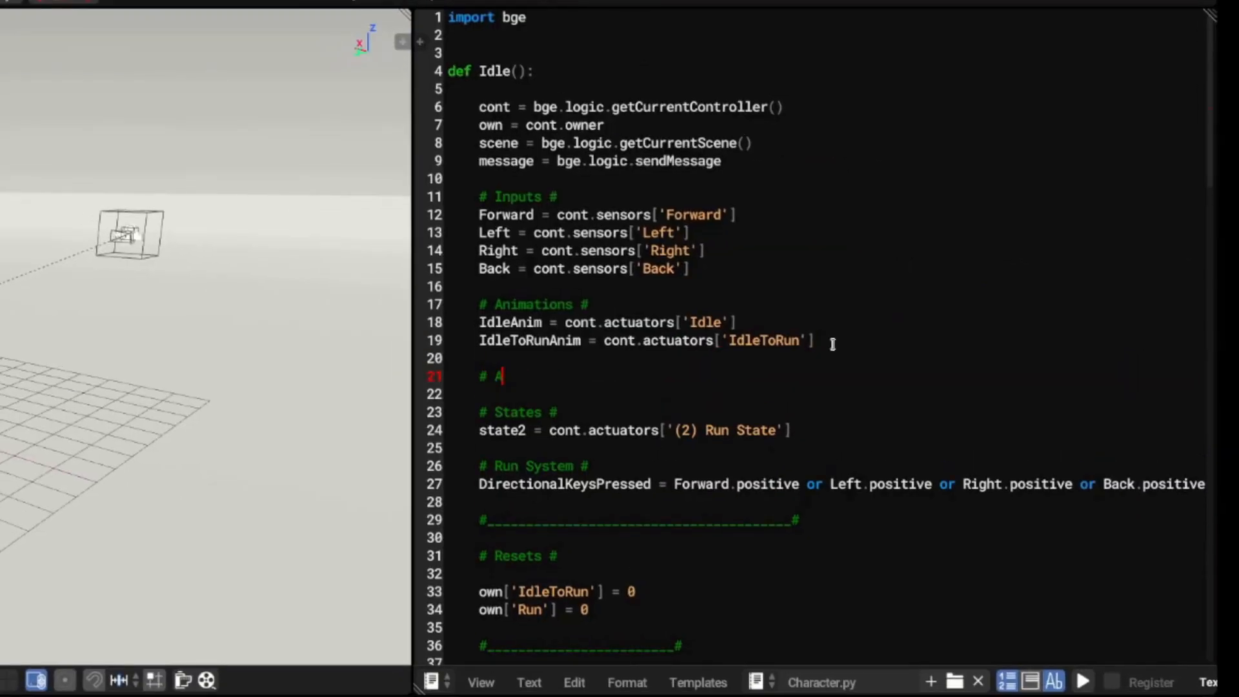
type("nimation Properties #")
key("Return")
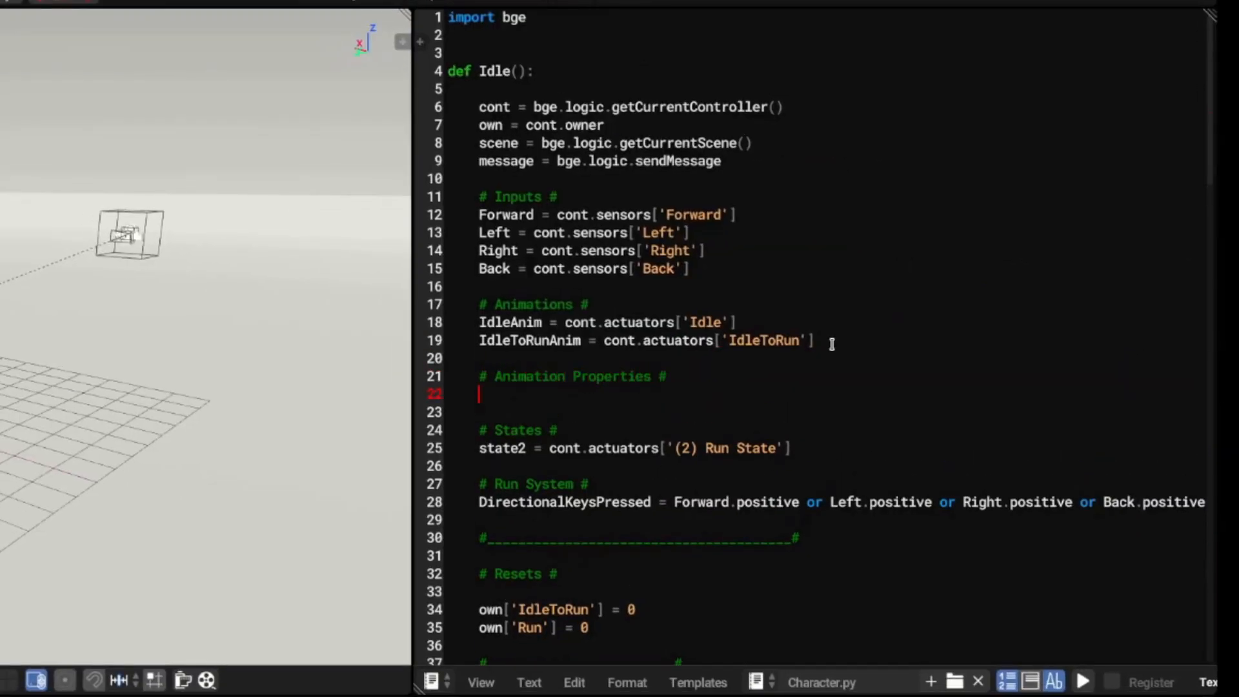
type("RunToIdle = own['RunToIdle")
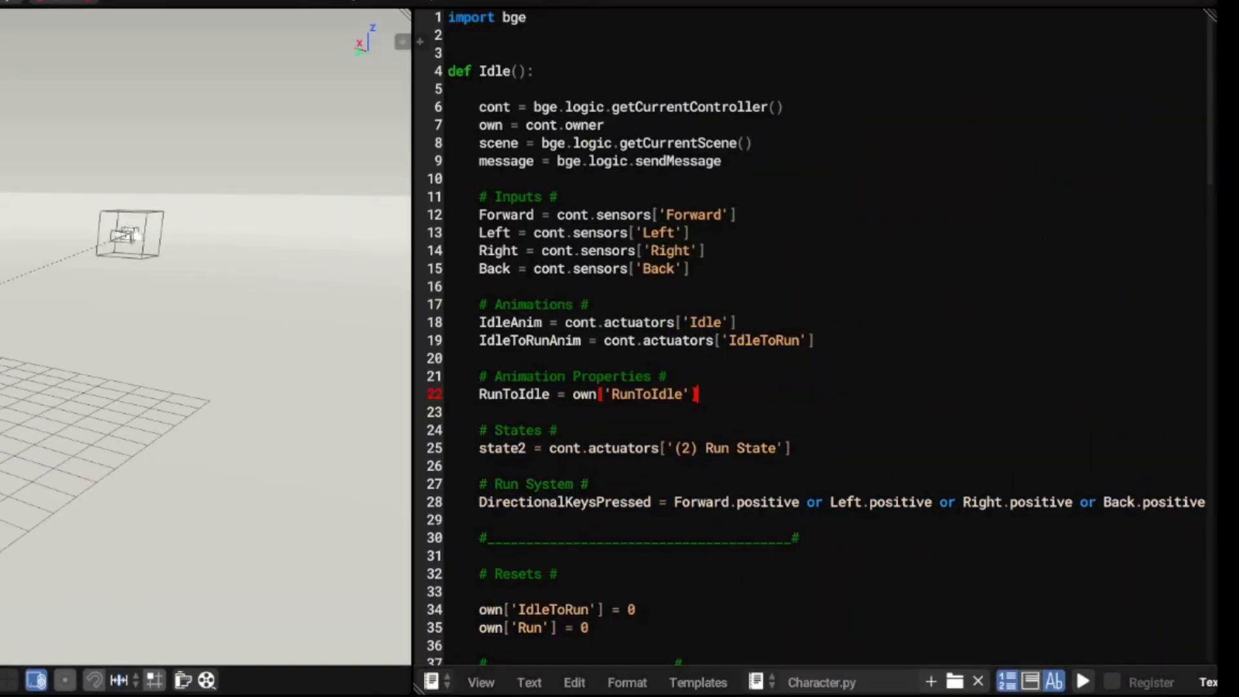
- Add a "# Run To Idle #" section with an indented "# Motion #" comment at the end of the Idle function
scroll(787, 380, "down", 10)
left_click(787, 380)
key("Return")
key("Return")
key("BackSpace")
type("# Run To Idl")
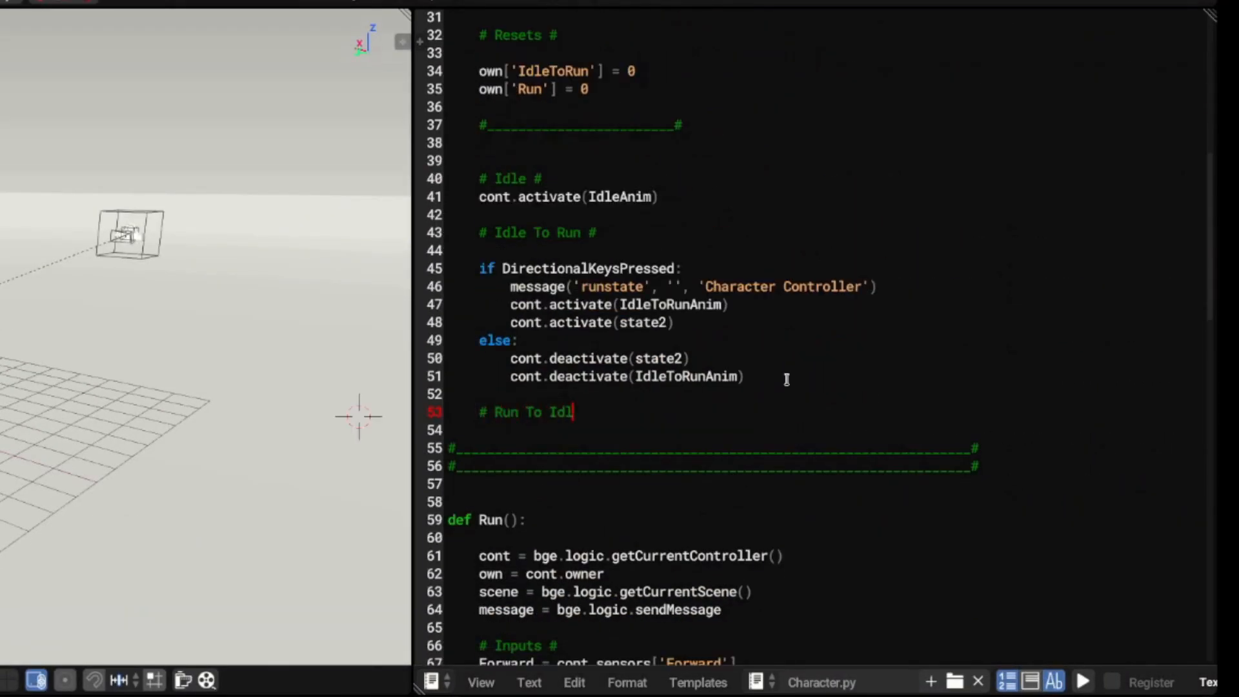
key("Return")
key("Return")
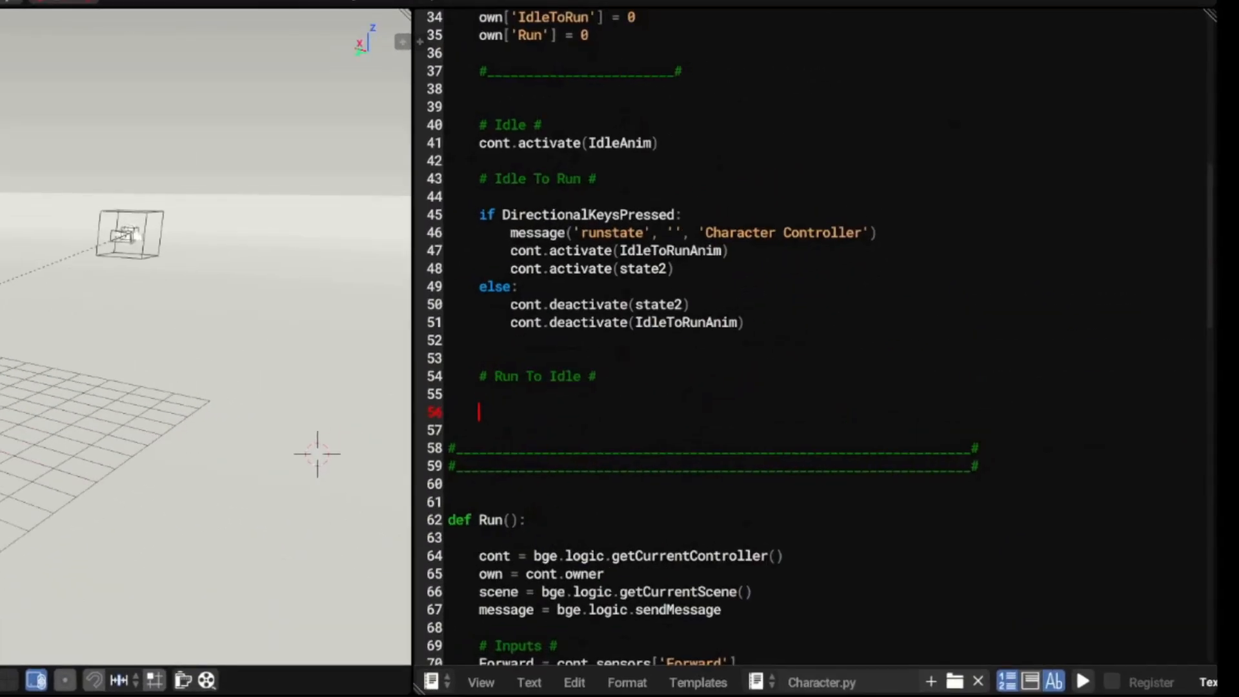
scroll(463, 375, "down", 15)
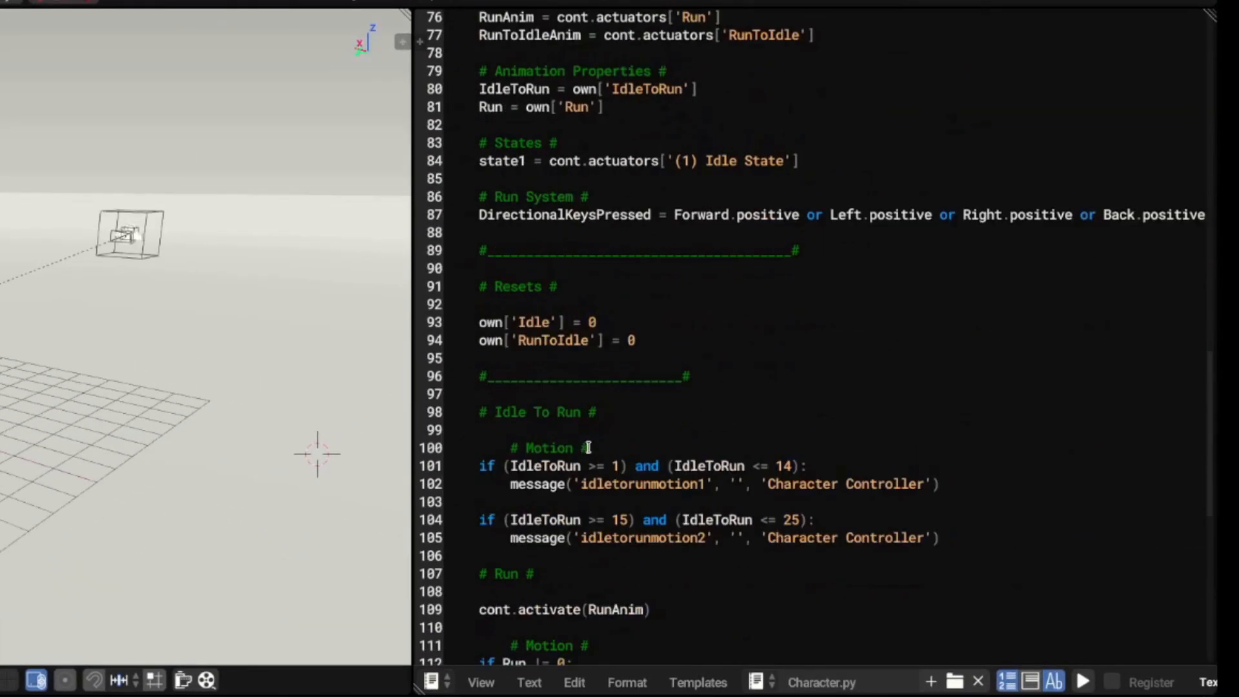
type("#")
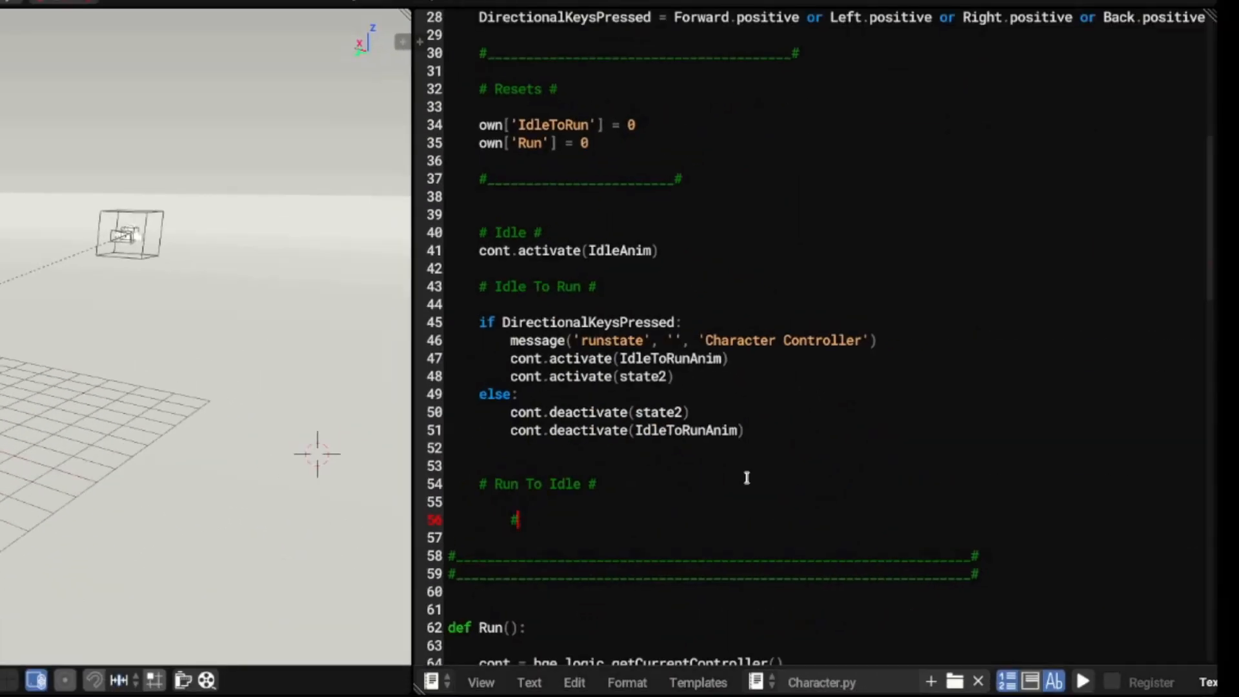
type(" Motion #")
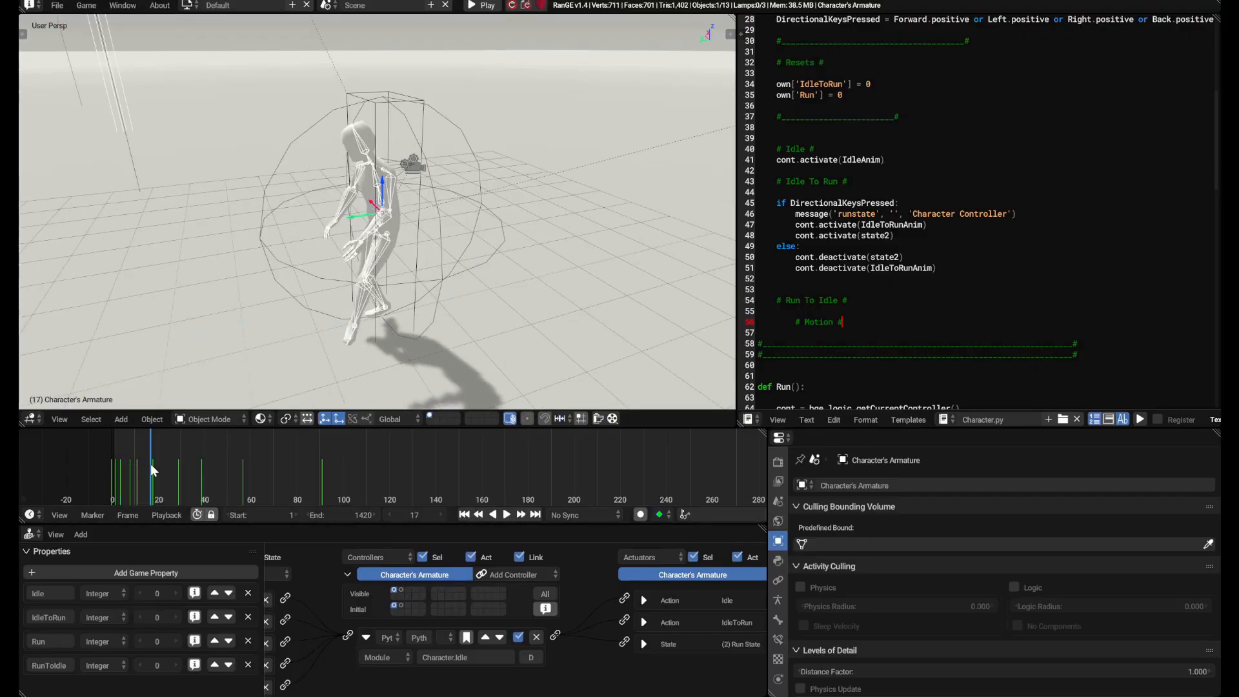
- Play and scrub the armature's animation to examine the timing of the run-to-idle motion
key("alt+a")
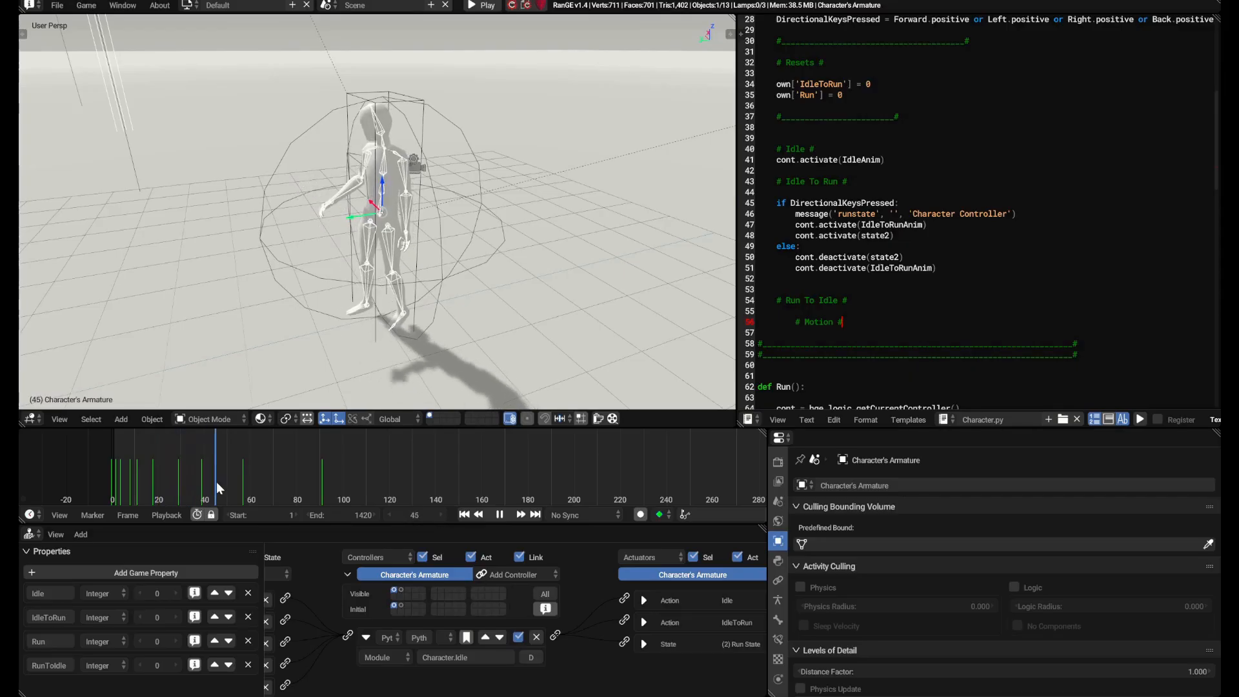
left_click_drag(259, 483, 263, 463)
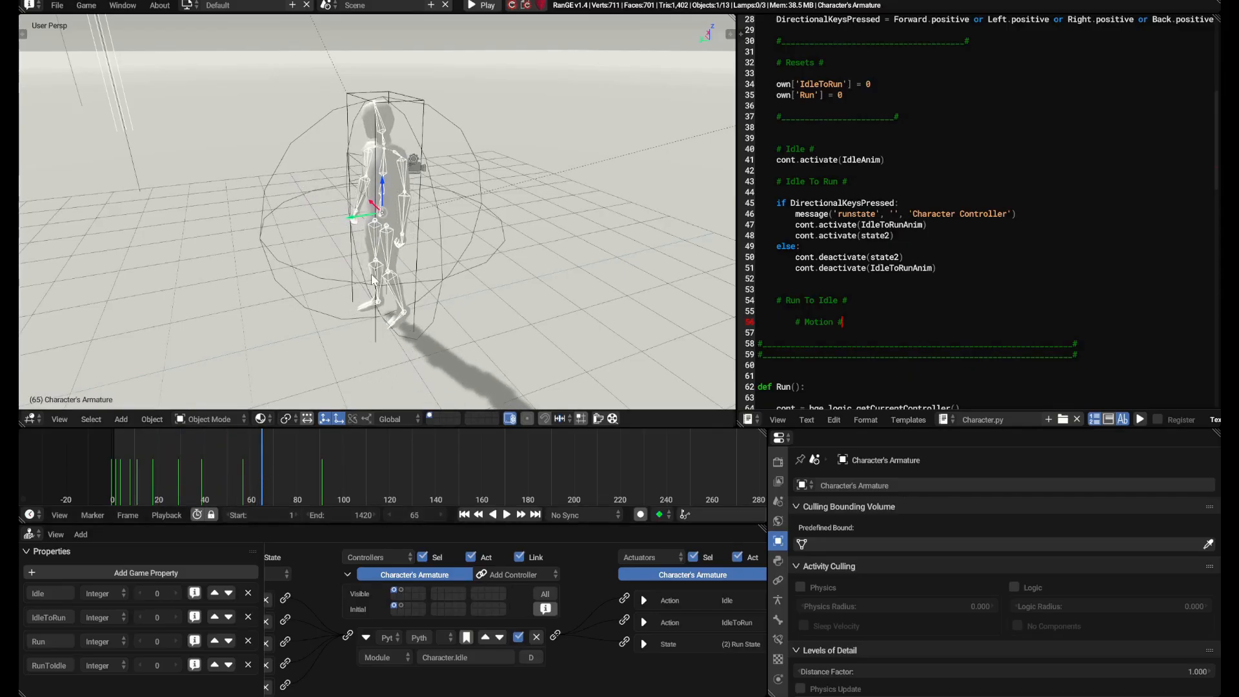
left_click(264, 463)
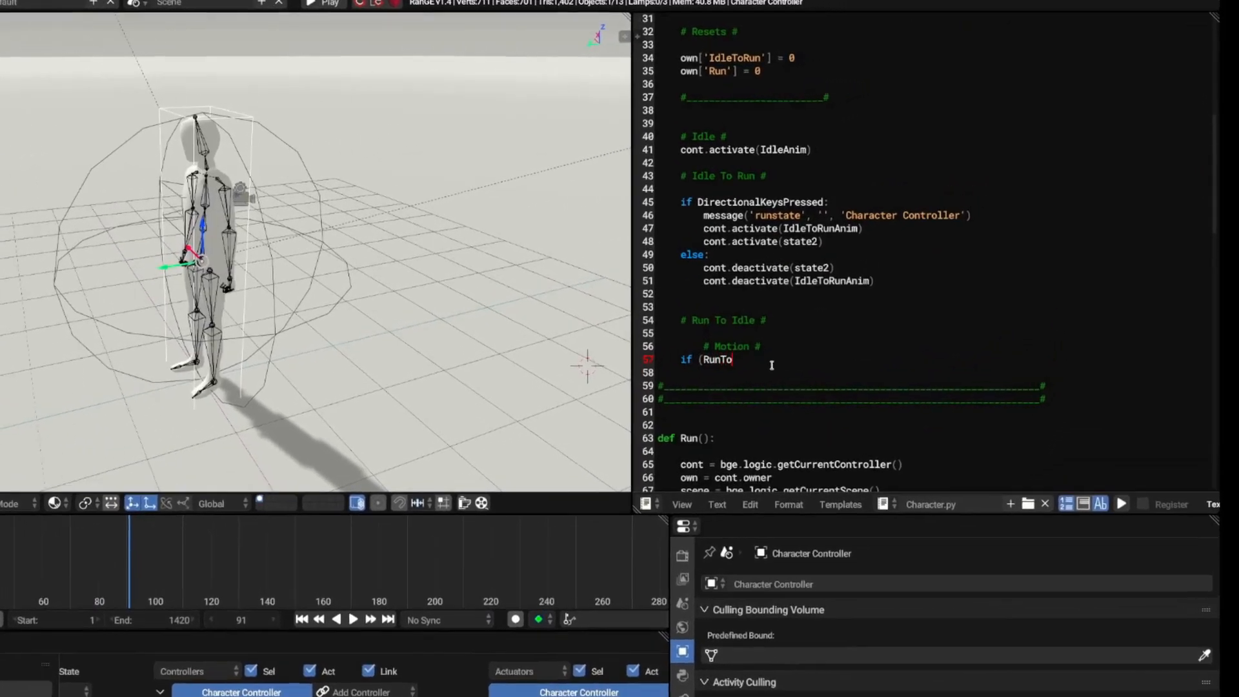
- Under "# Motion #", write a condition for RunToIdle from 1 to 17 that sends 'runtoidlemotion1' to 'Character Controller'
type("Idle >= 1) and (RunToIdle <")
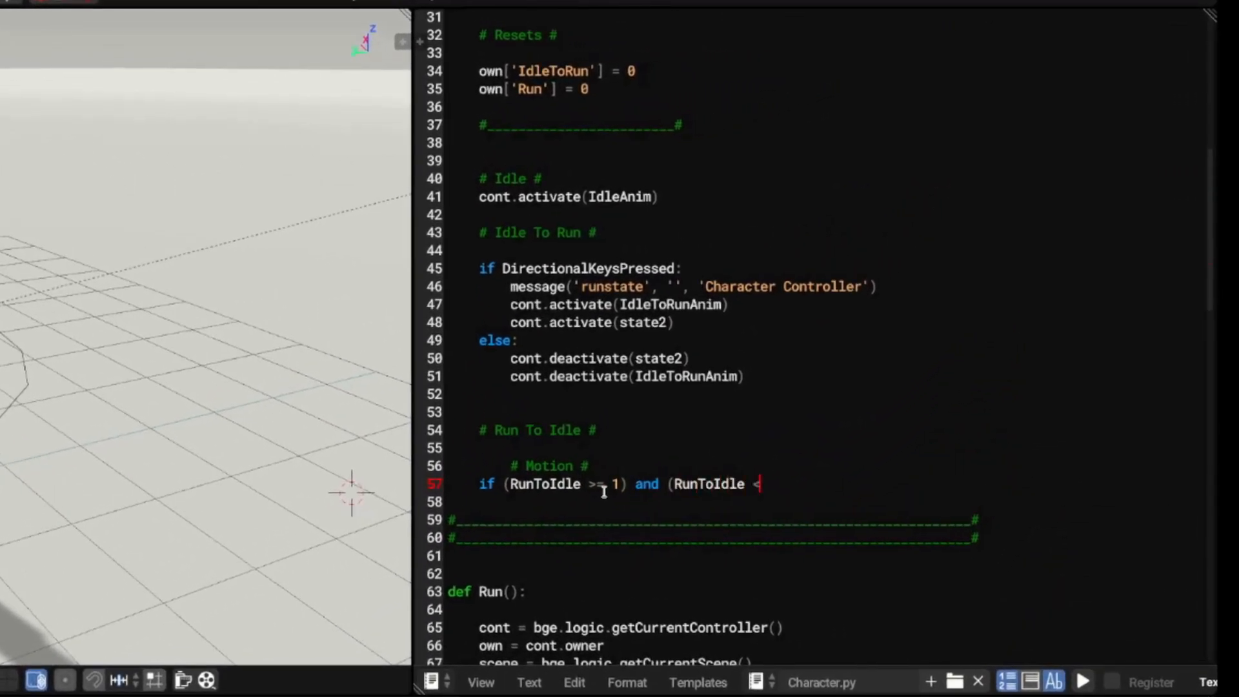
type("= 17):")
key("Return")
type("message('runtoidlemotion1', '', 'Character Controller')")
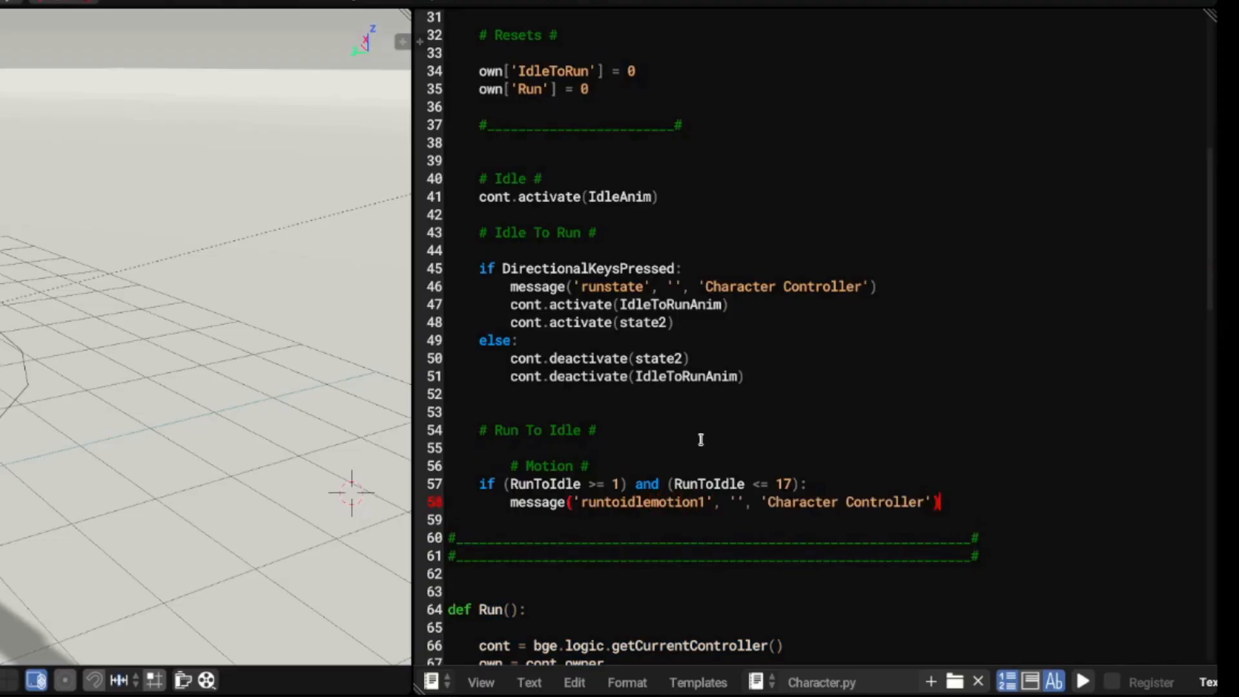
- Add a second condition for RunToIdle from 18 to 25 that sends the message 'runtoidlemotion2' to 'Character Controller'
key("Return")
key("Return")
key("BackSpace")
type("if (RunToIdle >= 18) and (RunToIdle <= 25):")
key("Return")
type("message('runtoidle', '', 'Character Controller')motion2")
- Add a third condition for RunToIdle from 26 to 65 that sends the message 'runtoidlemotion3' to 'Character Controller'
key("Return")
key("Return")
key("BackSpace")
type("if (RunToIdle >= 26) and (RunToIdle <= 65):")
key("Return")
type("message('runtoidlemotion3', '', 'Character Controller')")
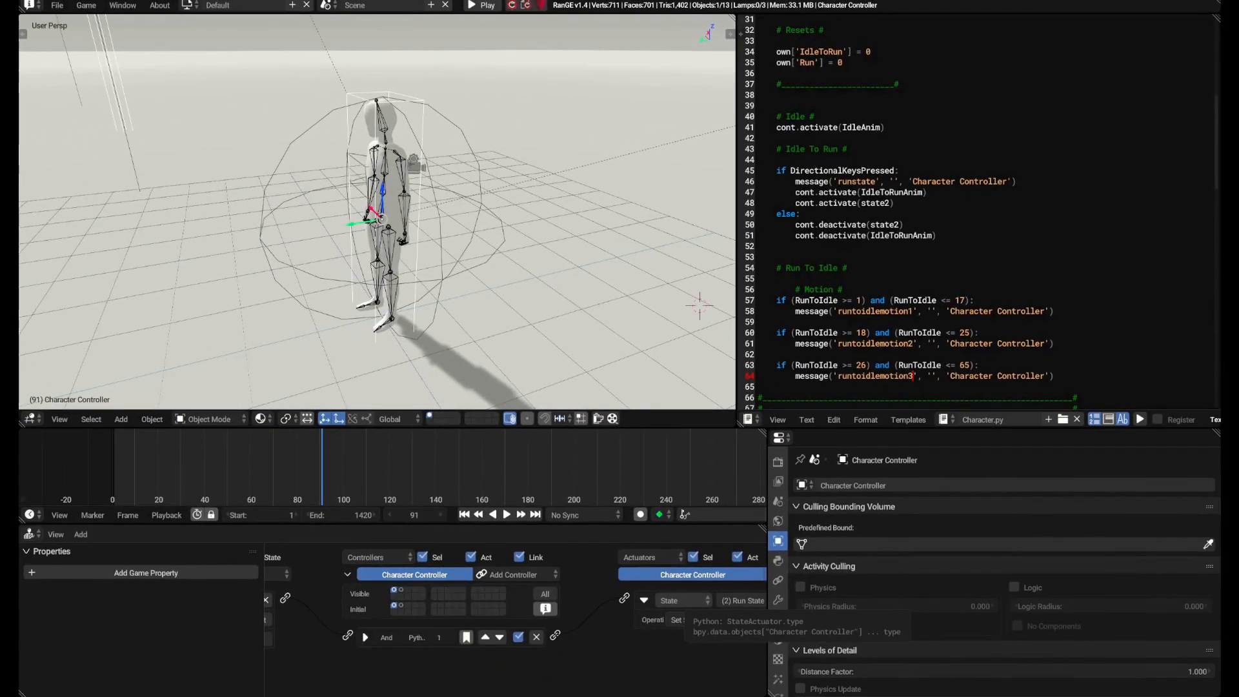
- Set the subjects of the Character Controller's three unnamed Message sensors to runtoidlemotion1, runtoidlemotion2 and runtoidlemotion3
type("g")
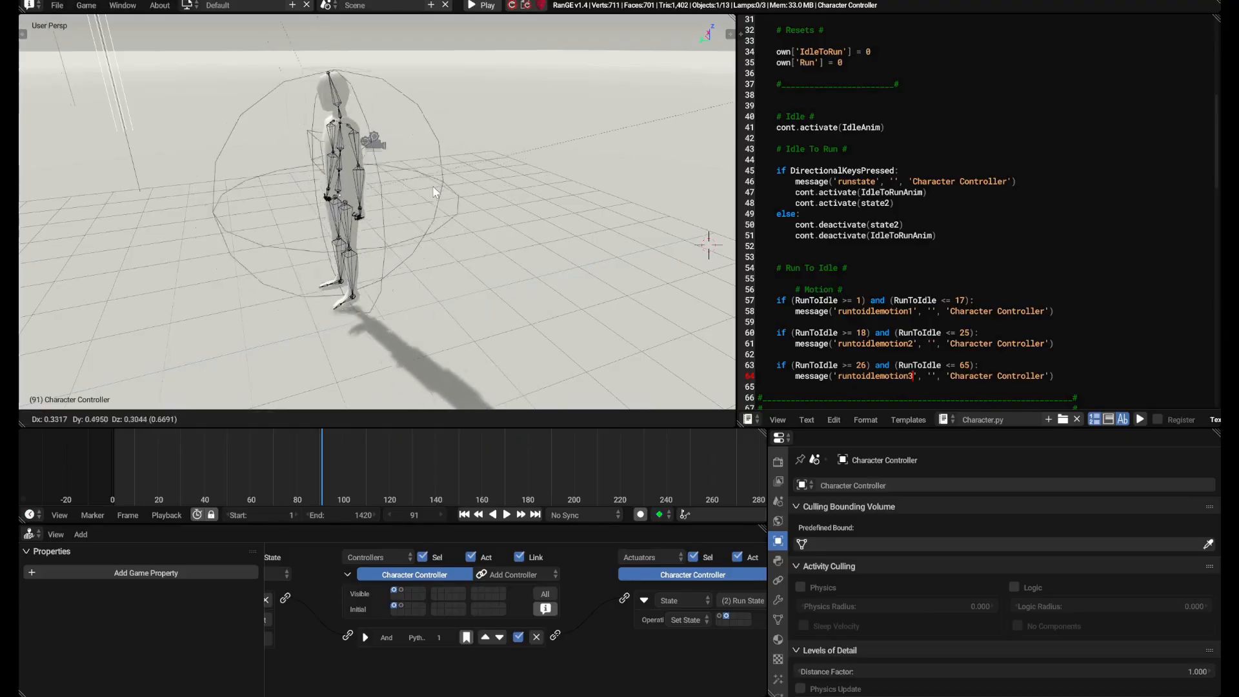
right_click(395, 248)
key("shift+space")
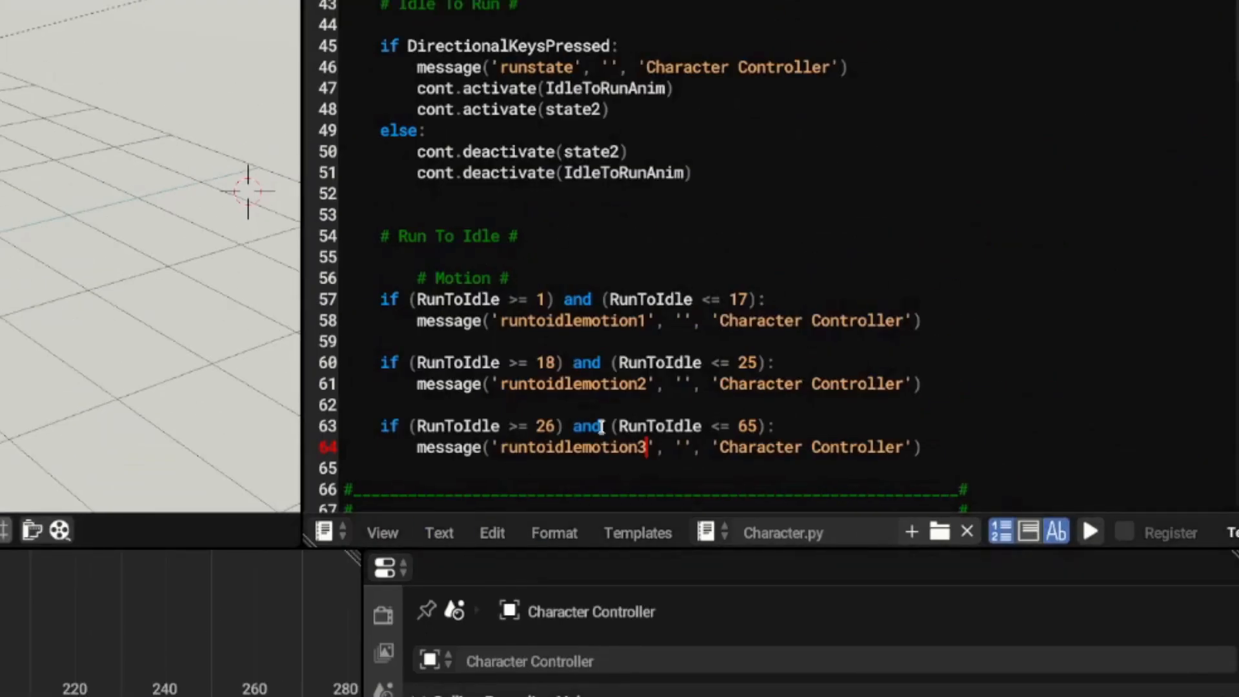
left_click(321, 236)
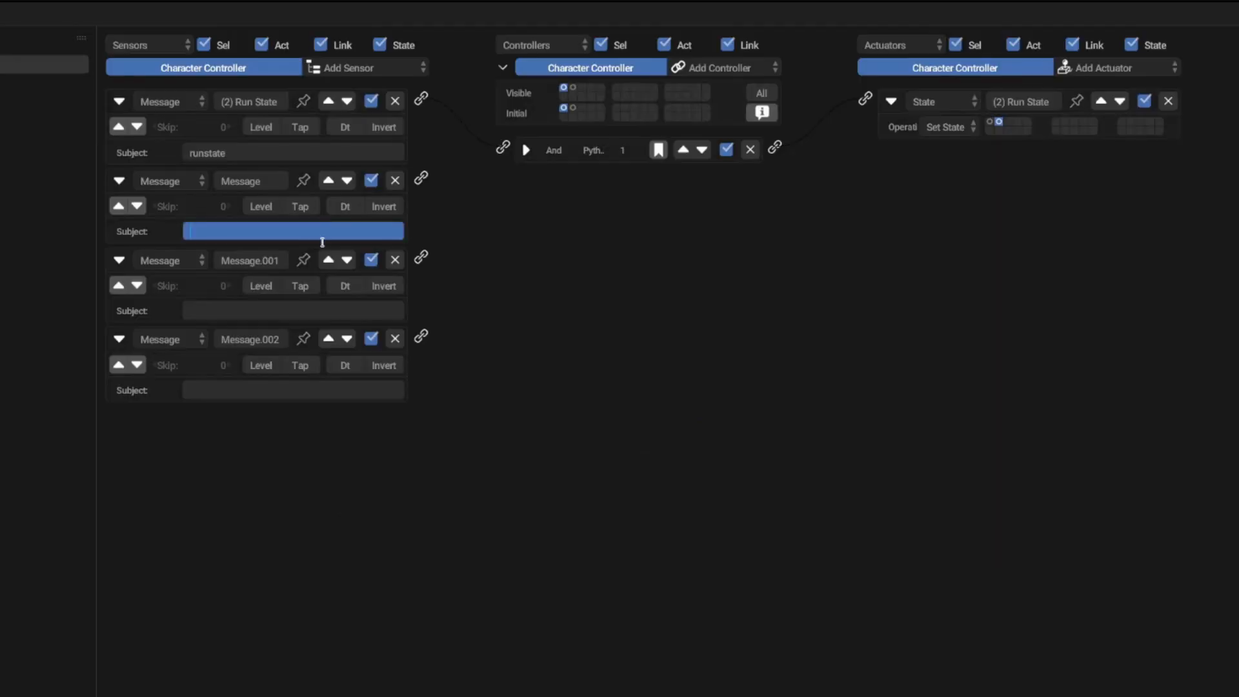
type("runtoidlemotion1")
key("Return")
left_click(320, 315)
type("runtoidlemotion2")
key("Return")
left_click(323, 391)
type("runtoidlemotion3")
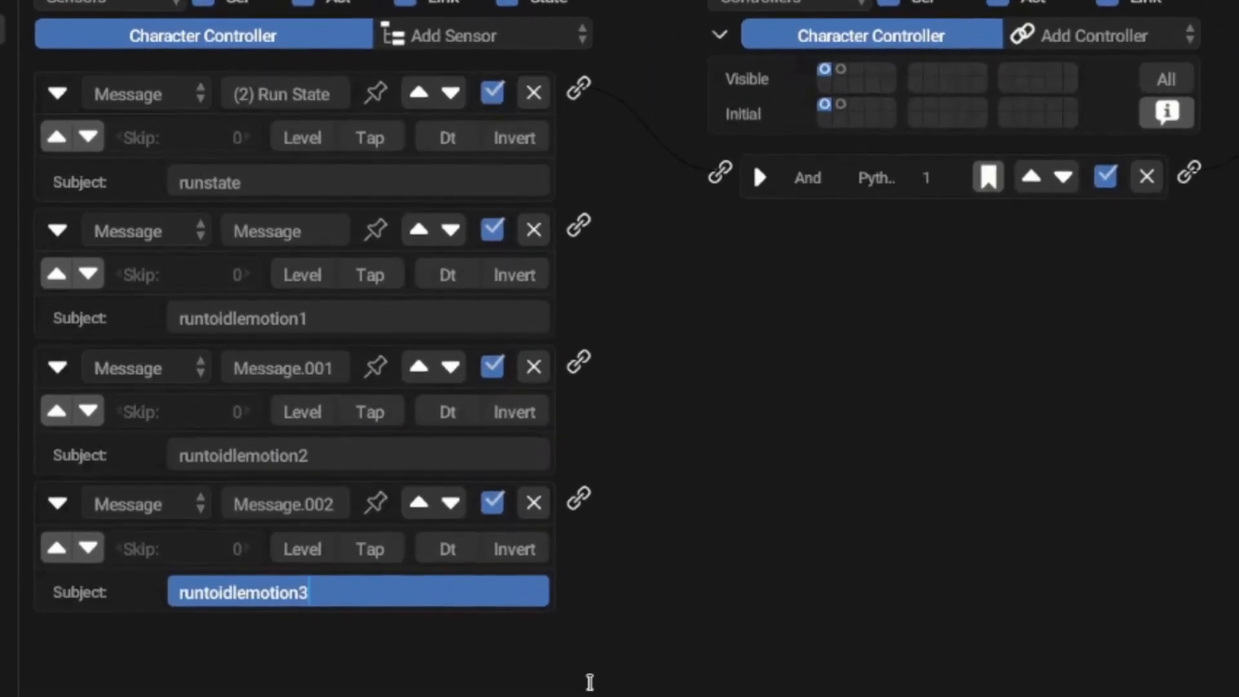
key("Return")
- Rename the three runtoidlemotion Message sensors with matching RunToIdleMotion names
left_click(259, 181)
type("RunToIdleMotion")
key("Return")
left_click(284, 370)
type("RunToIdleMotion")
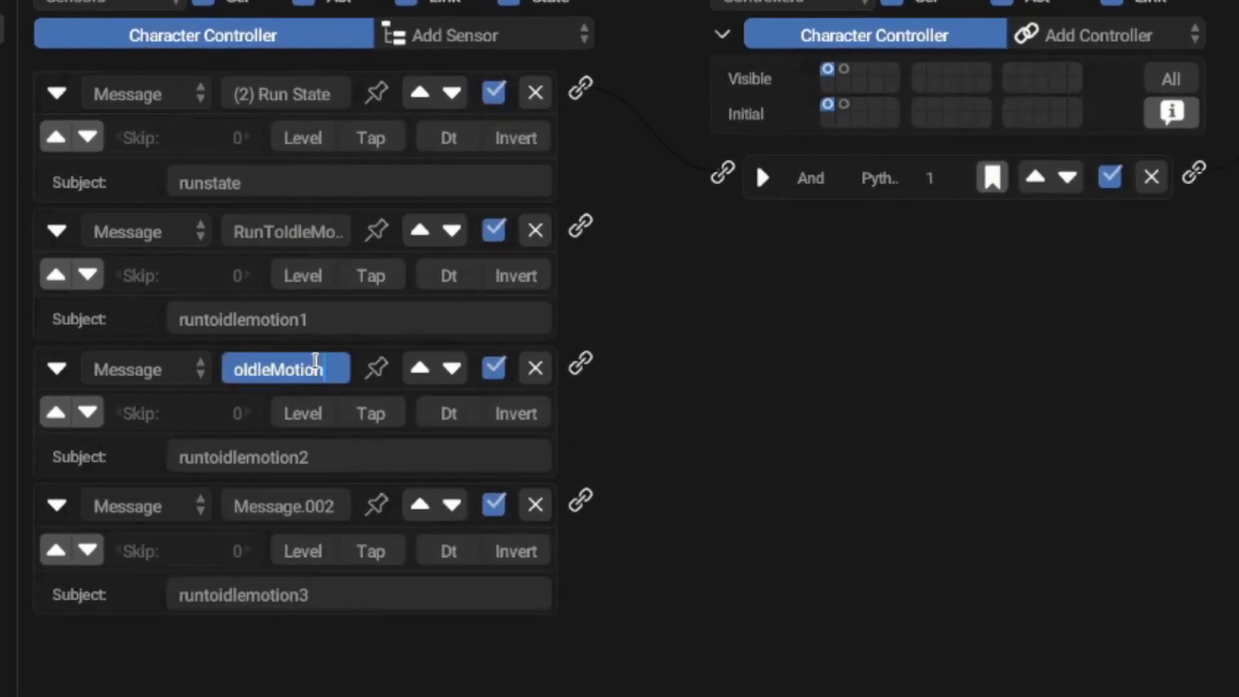
key("Return")
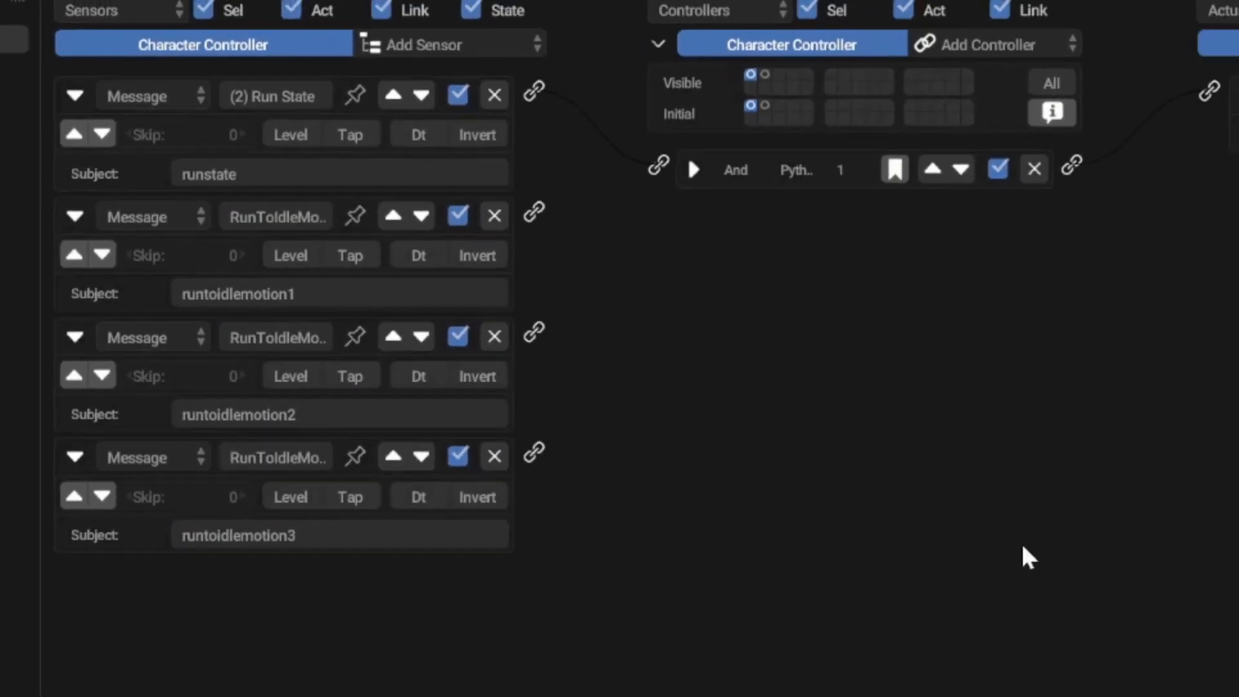
- Add three RunToIdleMotion Simple Motion actuators with local Loc Y values of -0.11, -0.08 and -0.01
left_click(1108, 69)
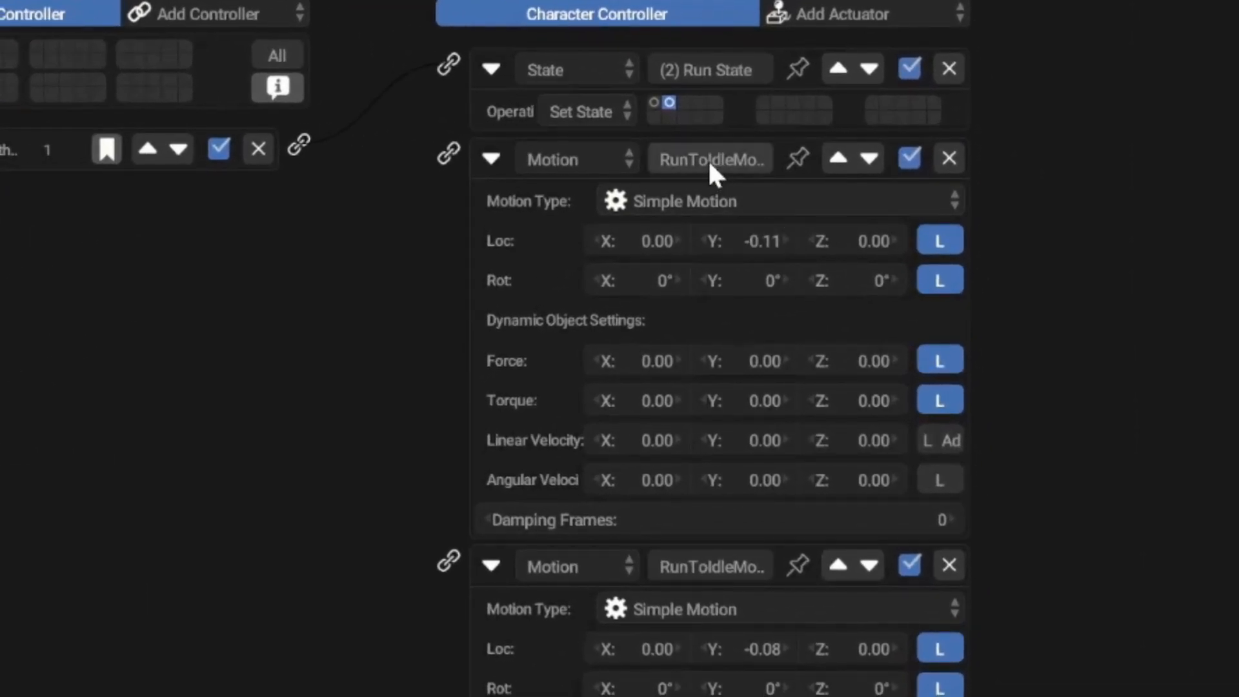
left_click(709, 161)
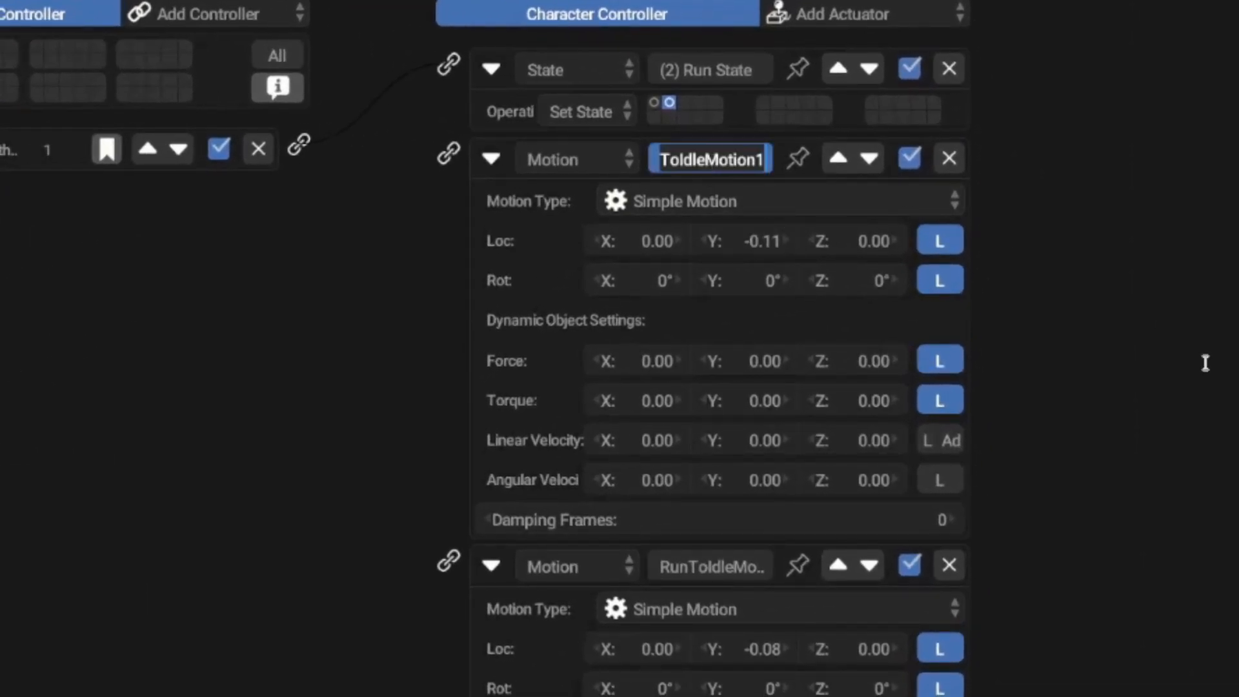
left_click(1205, 363)
scroll(843, 542, "down", 6)
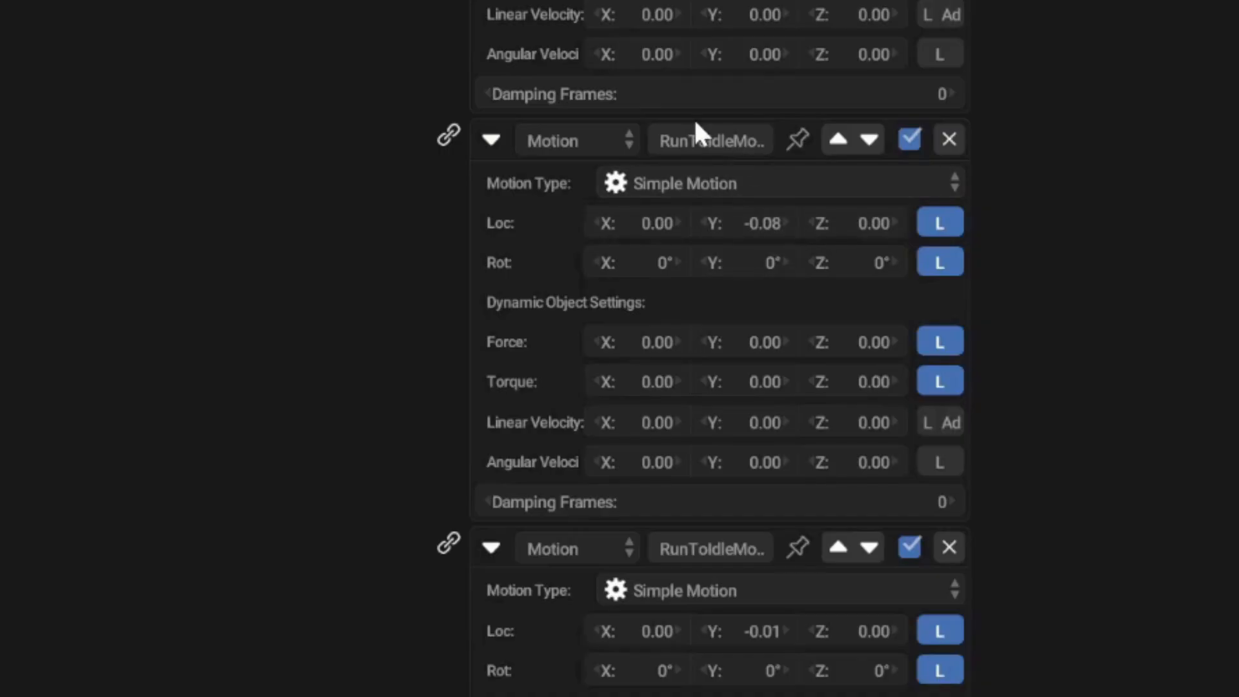
scroll(741, 603, "down", 5)
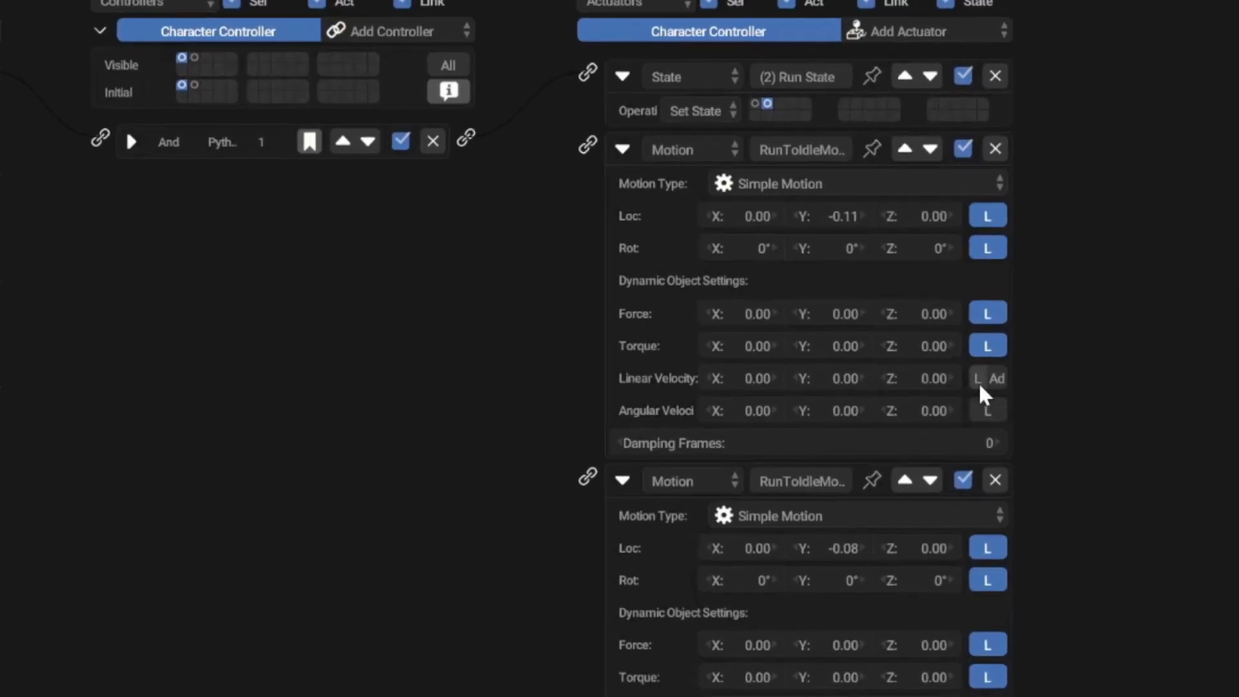
- Set the first RunToIdleMotion actuator's Linear Velocity Y to -3 and make that velocity local
left_click(836, 380)
type("-3")
key("Return")
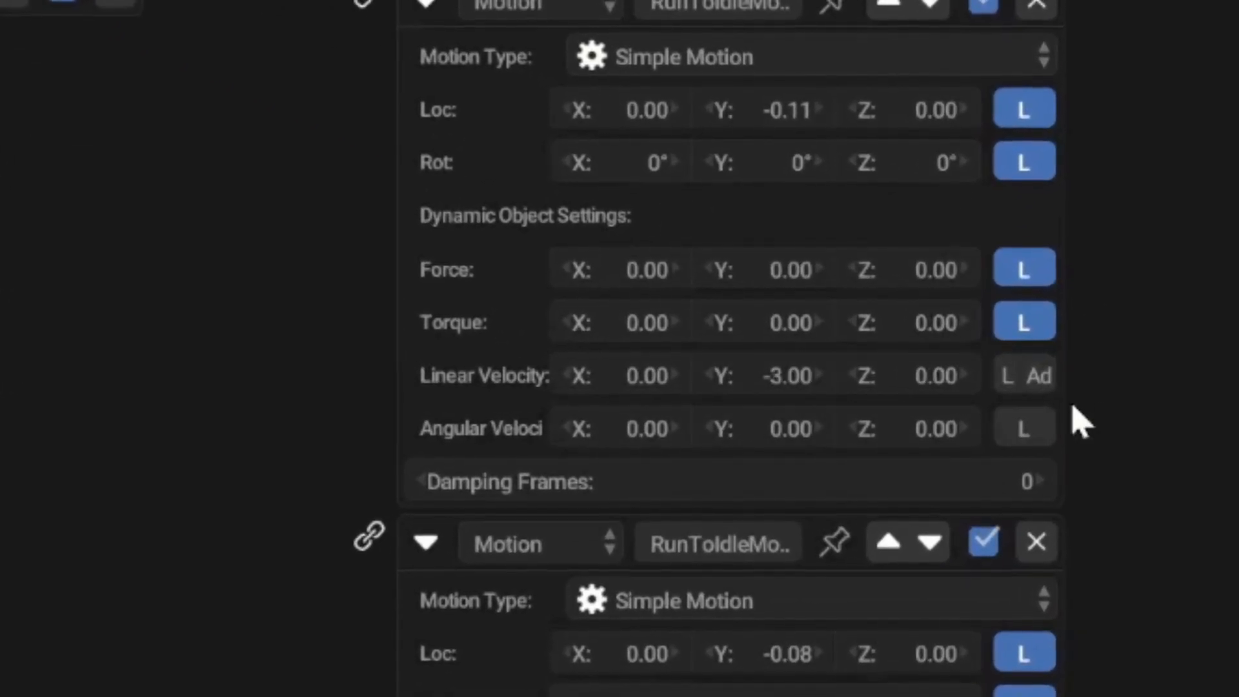
left_click(978, 381)
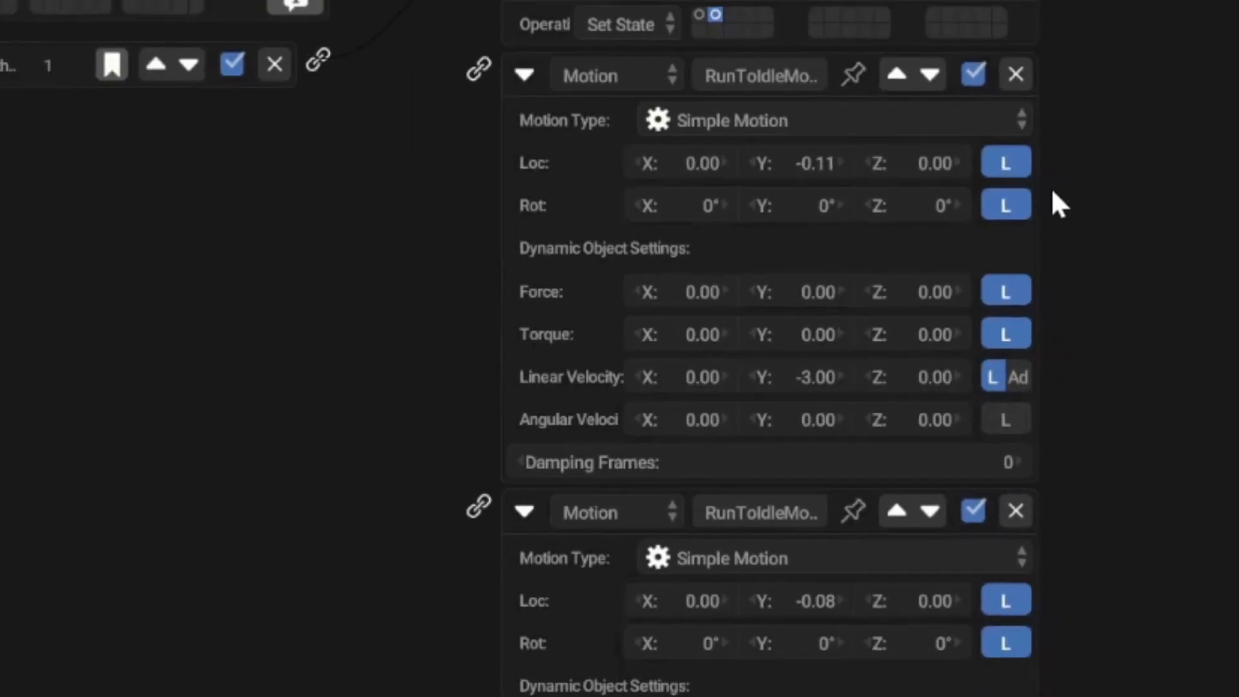
- Link each RunToIdleMotion sensor to its matching Motion actuator and collapse the sensor, controller and actuator bricks
left_click_drag(507, 149, 849, 129)
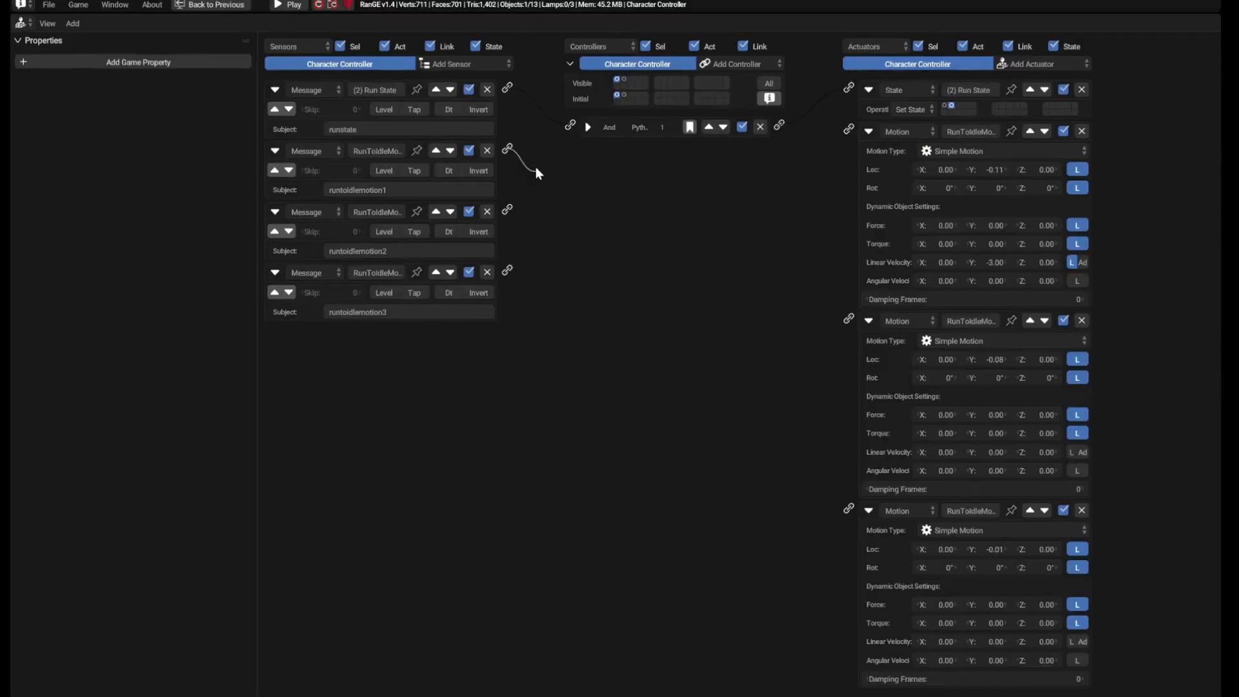
left_click_drag(508, 209, 708, 266)
left_click_drag(512, 270, 850, 506)
left_click_drag(593, 149, 592, 193)
left_click_drag(282, 89, 281, 155)
left_click_drag(871, 89, 871, 155)
- Return to the full layout and play the game, running the character forward to test the run-to-idle motion
key("ctrl+Up")
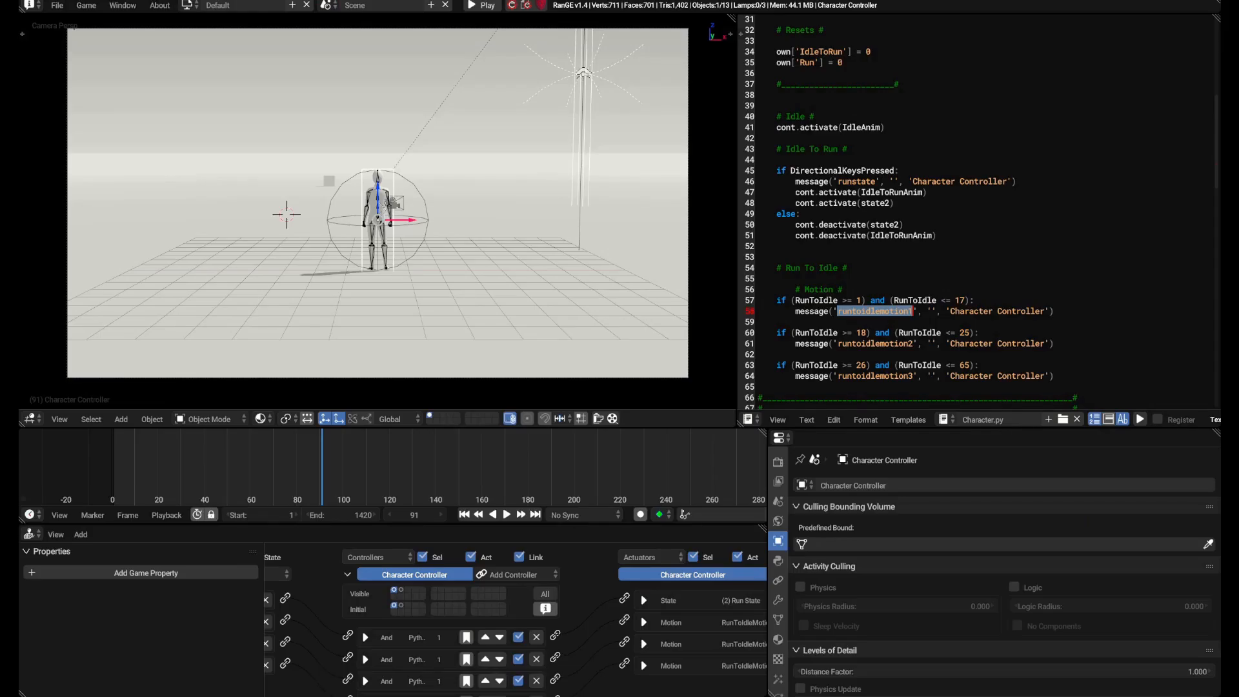
key("p")
key("w")
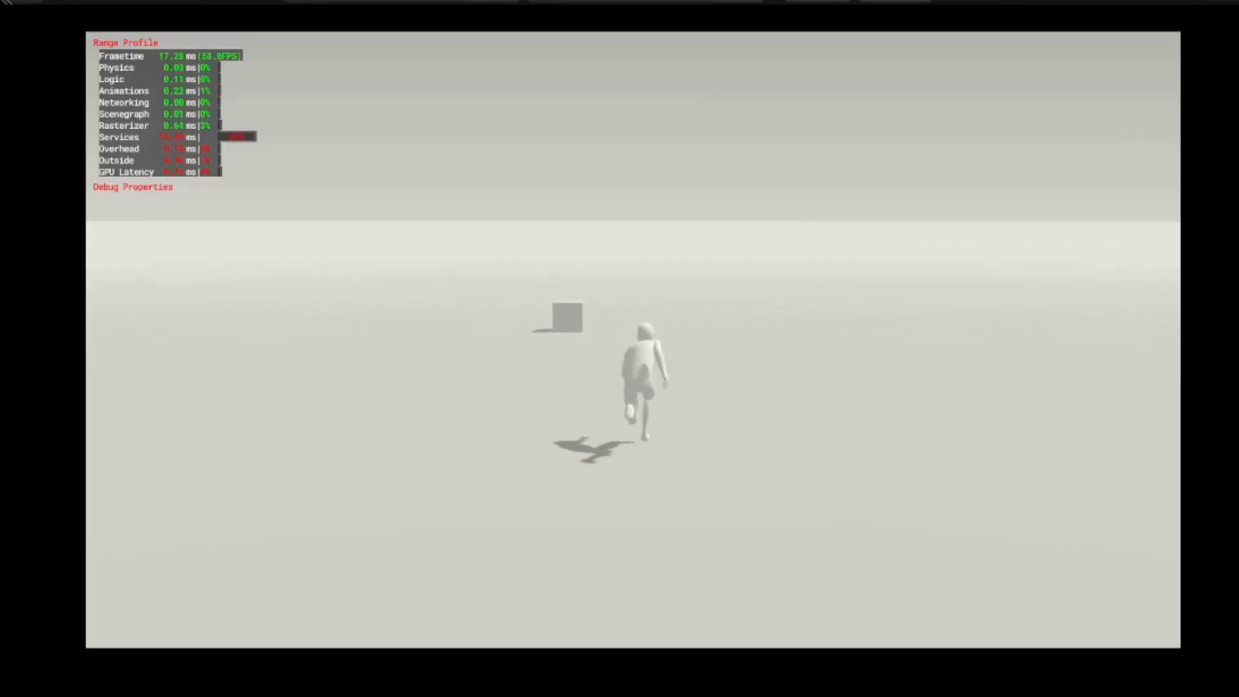
key("w")
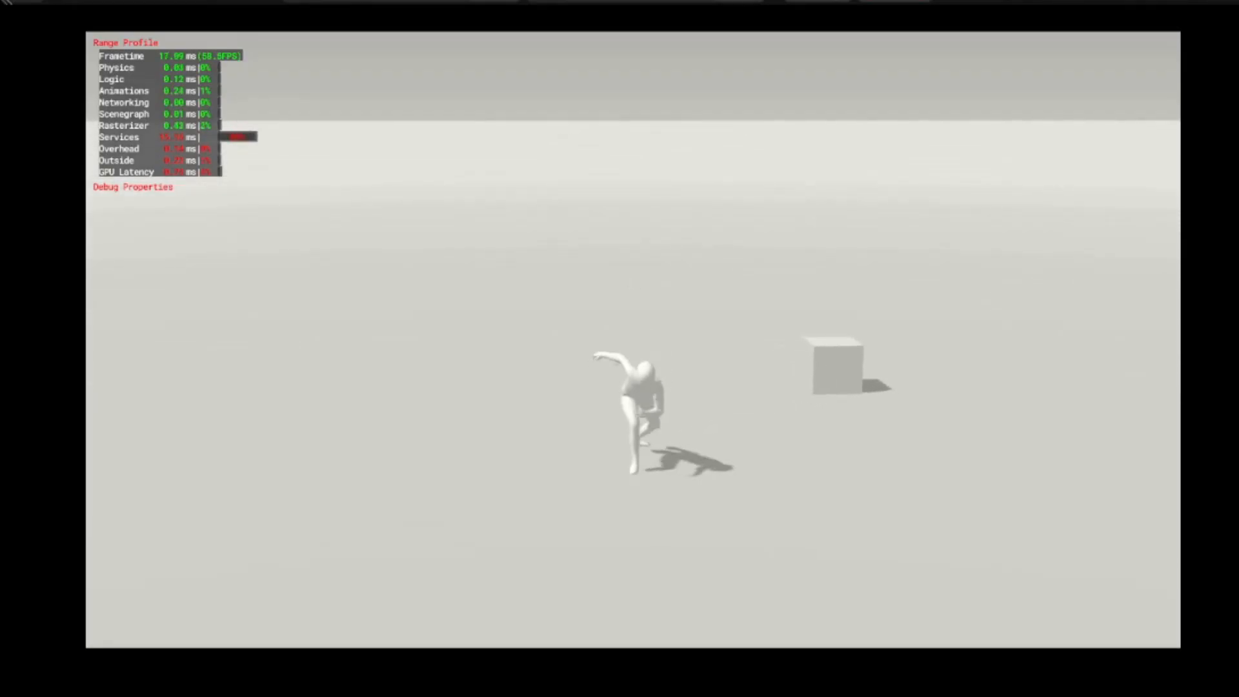
key("Escape")
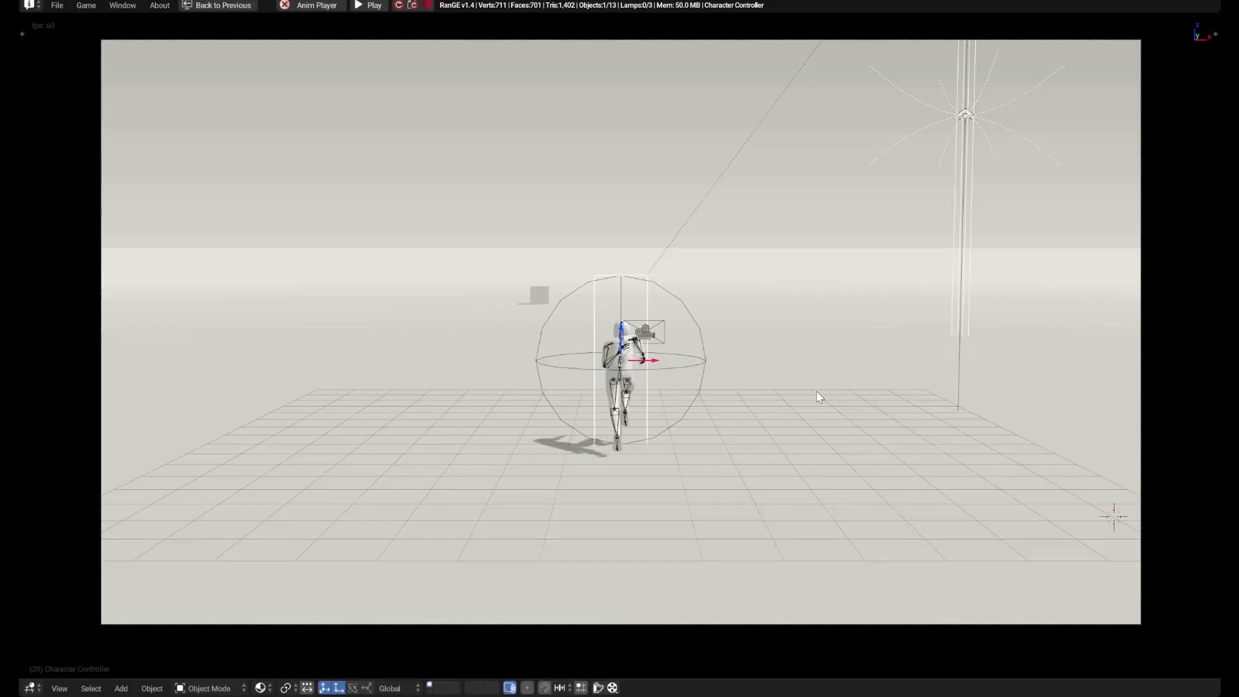
- Try rotating the Character Controller about the Z axis
key("r")
key("z")
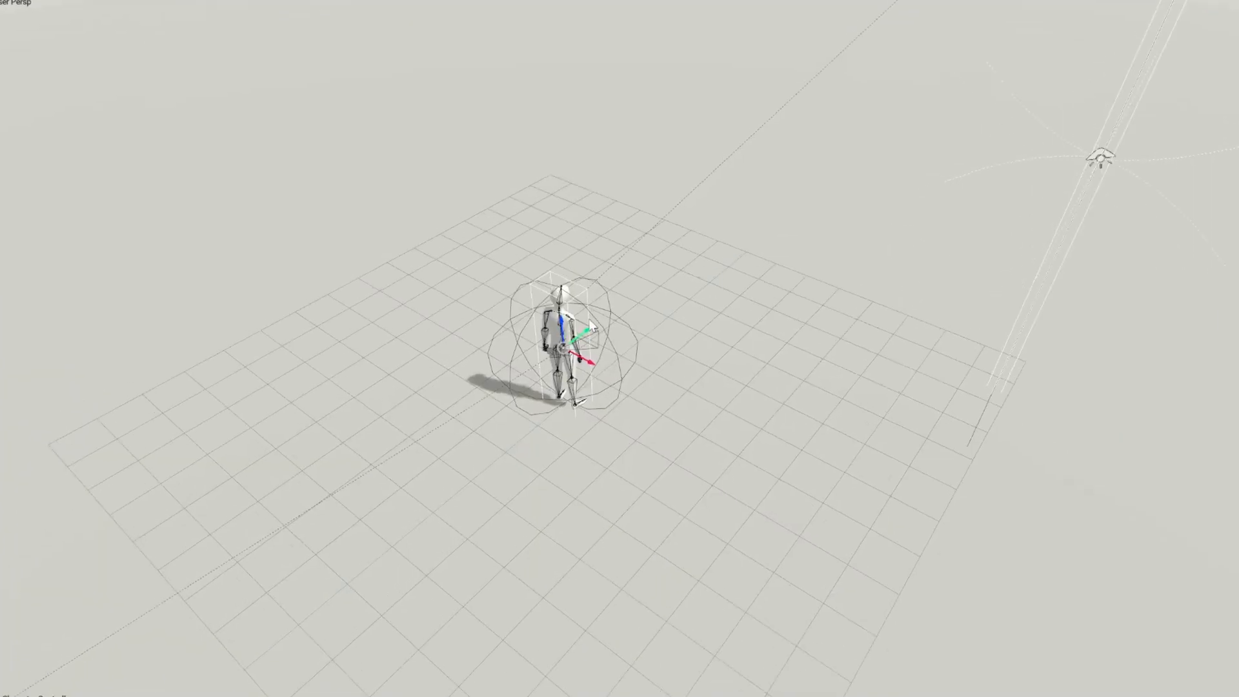
- Snap the 3D cursor to the Character Controller, add an empty there and move it along Y in front of the character
left_click(705, 432)
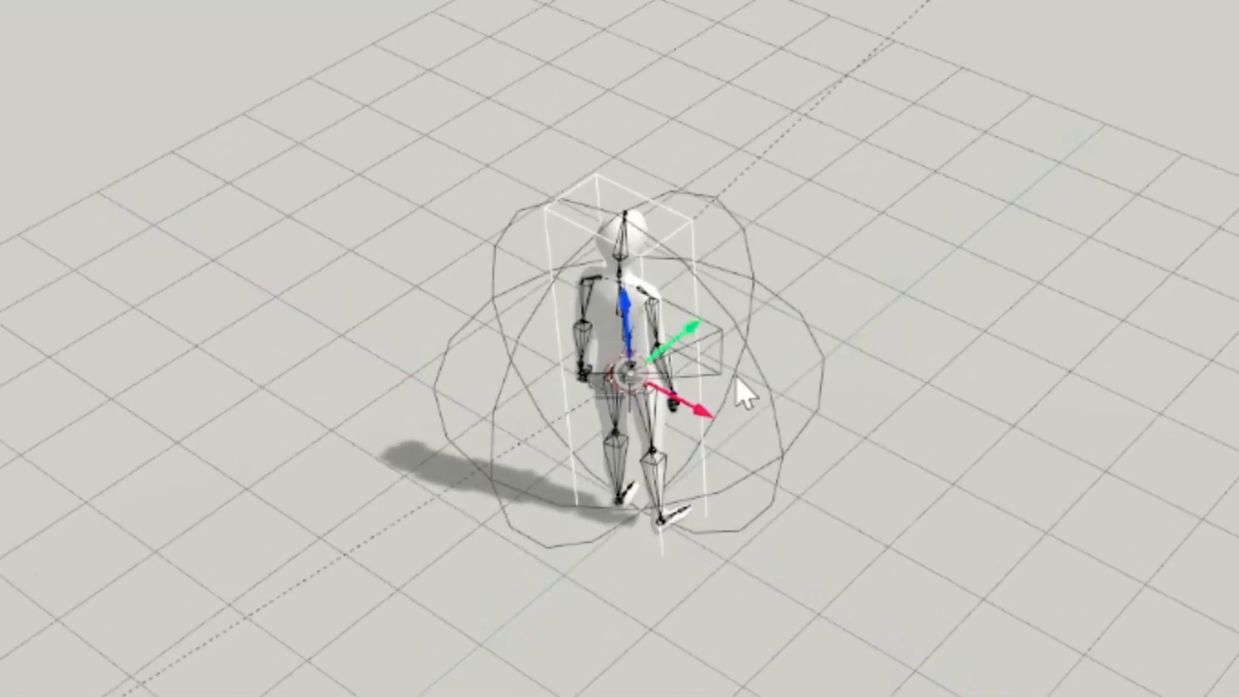
key("shift+a")
mouse_move(692, 506)
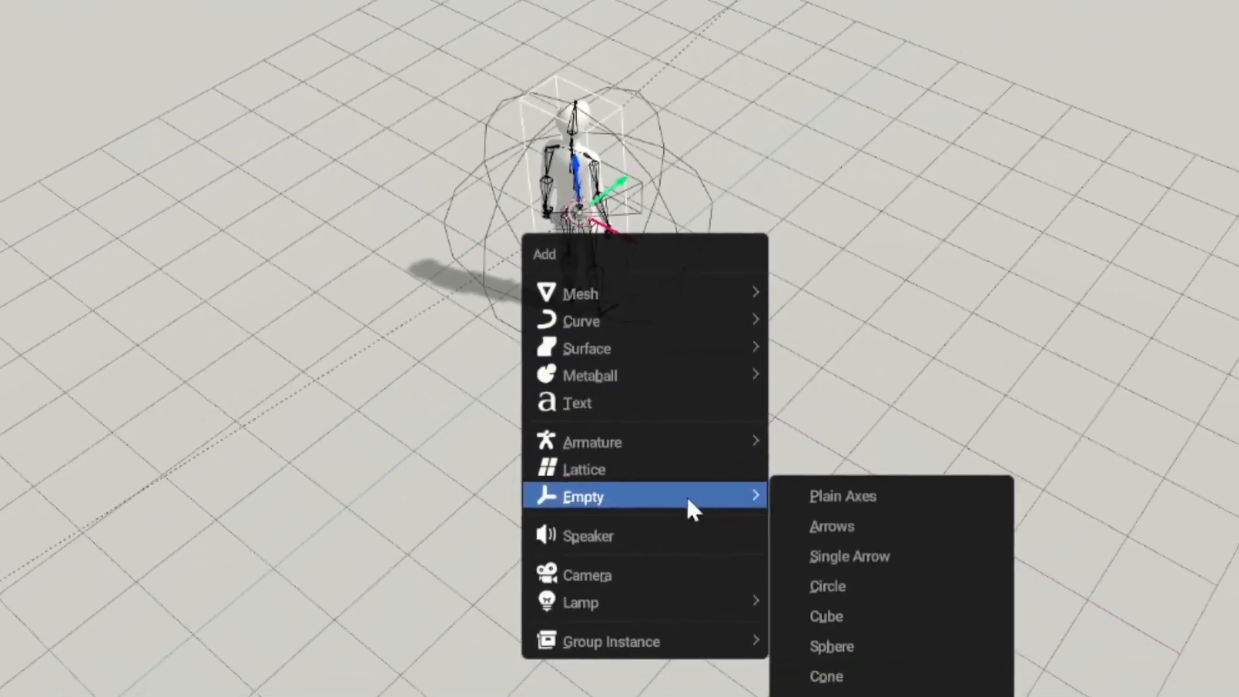
left_click(838, 459)
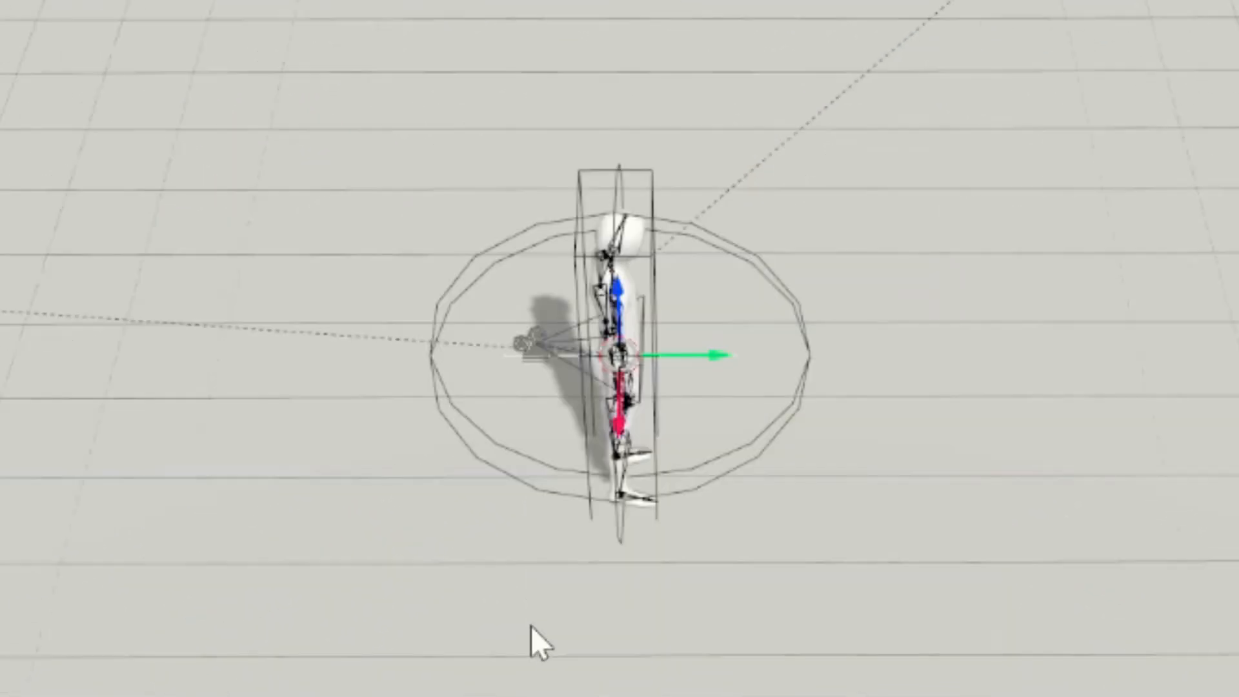
key("g")
key("y")
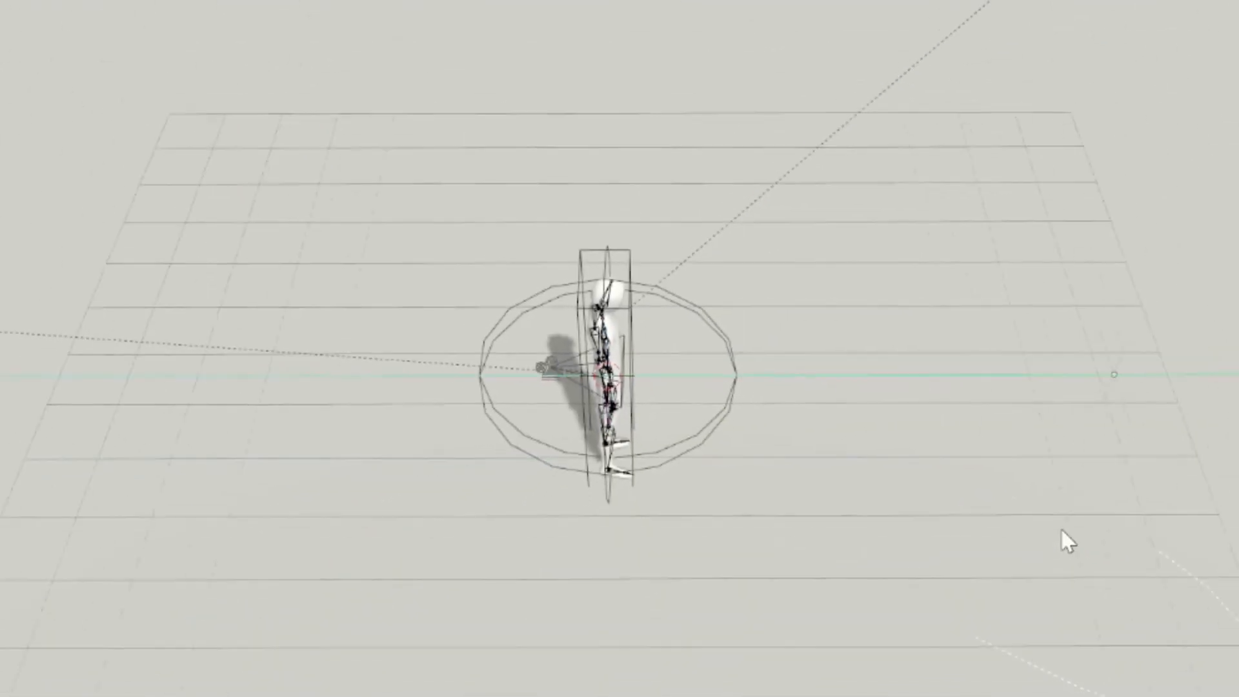
left_click(1098, 524)
- Set the pivot point to 3D Cursor, duplicate the empty and rotate the copy to the opposite side of the character
middle_click_drag(1194, 492, 796, 470, "shift")
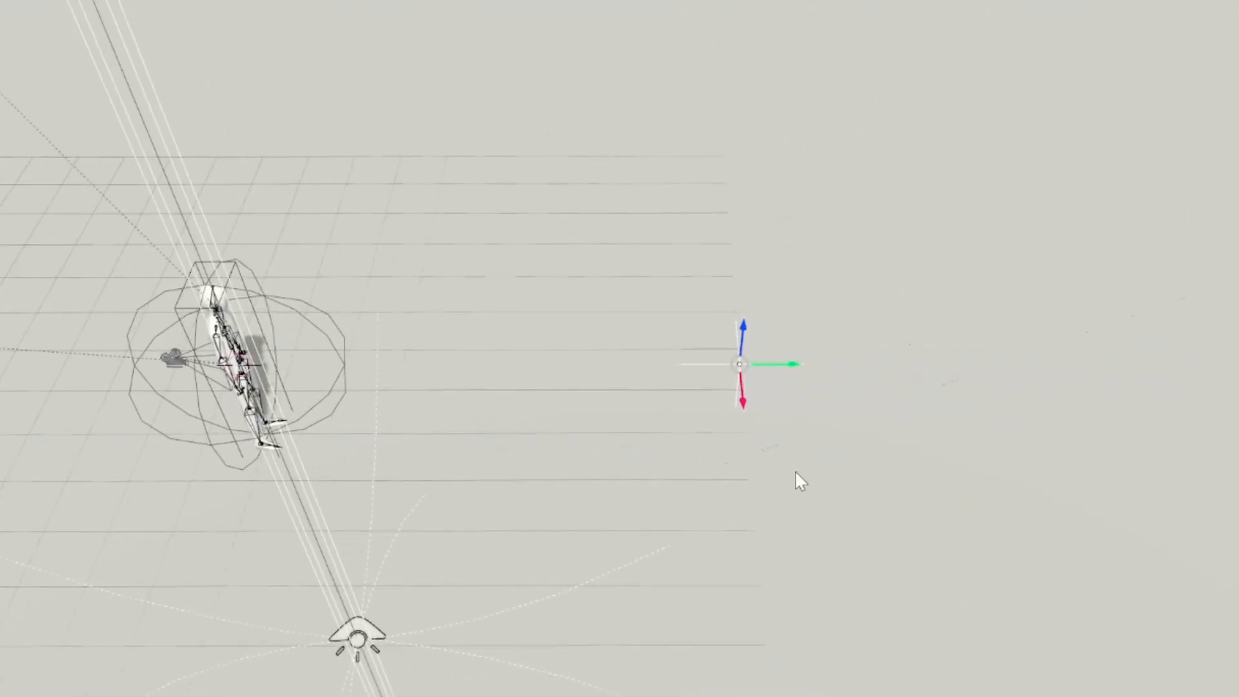
key("KP_7")
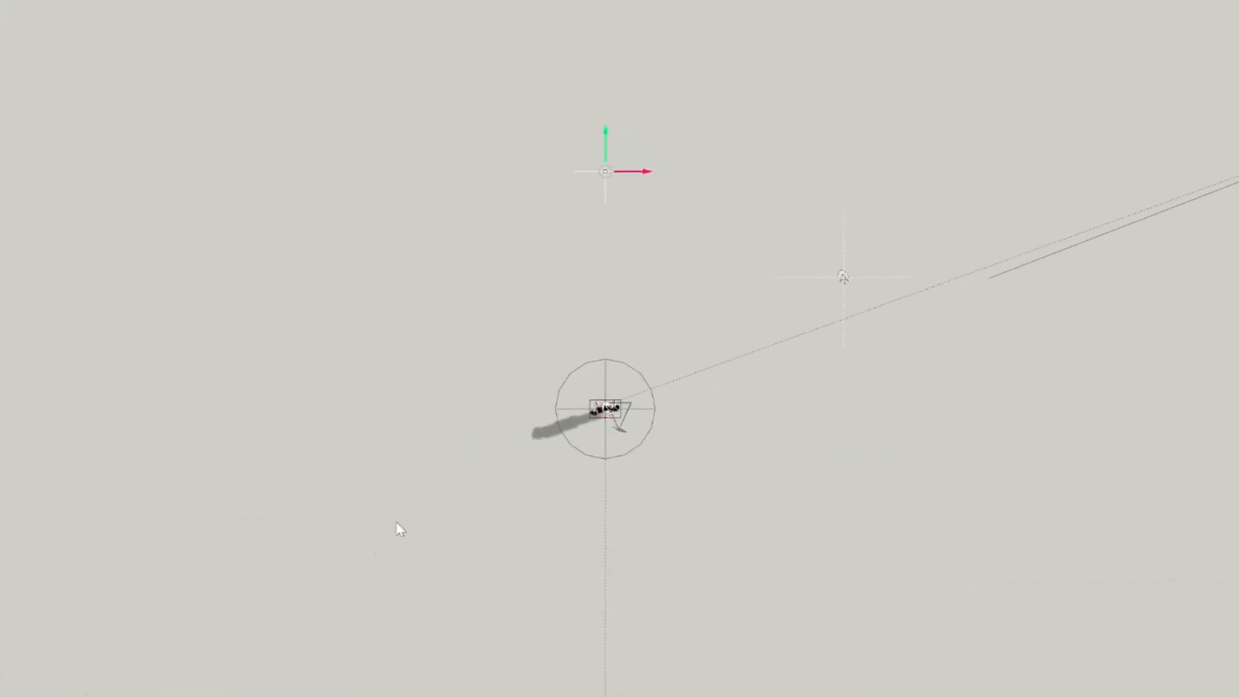
left_click(305, 683)
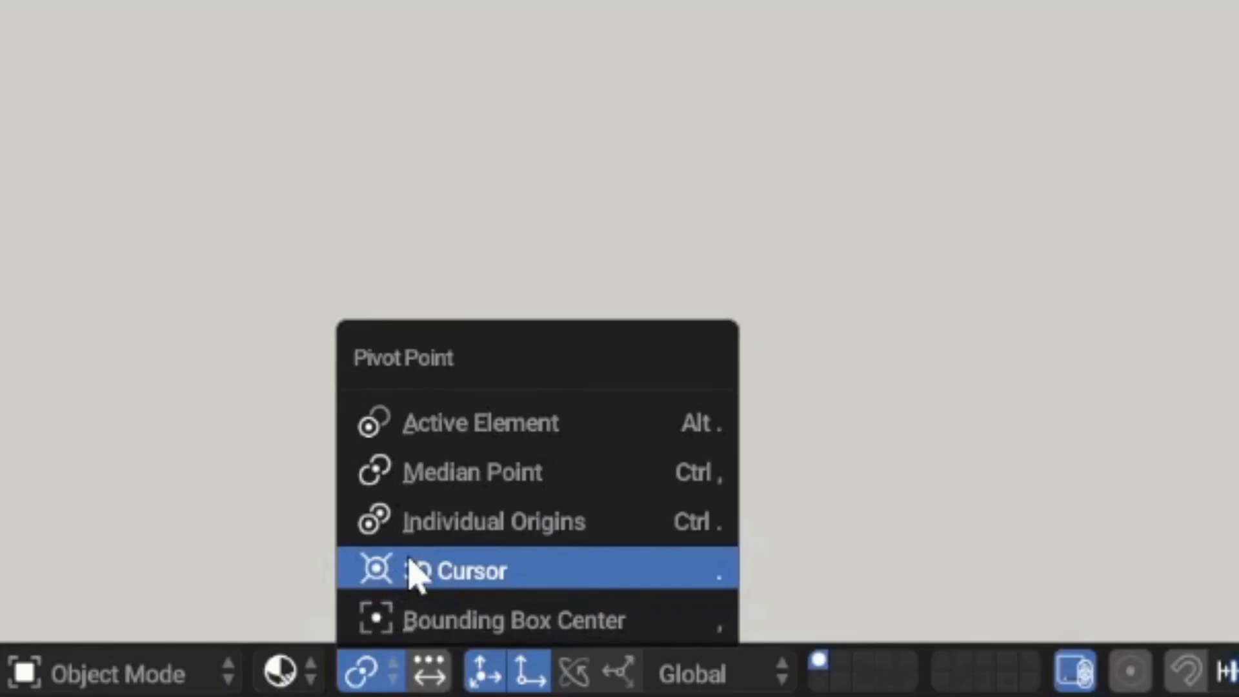
left_click(413, 570)
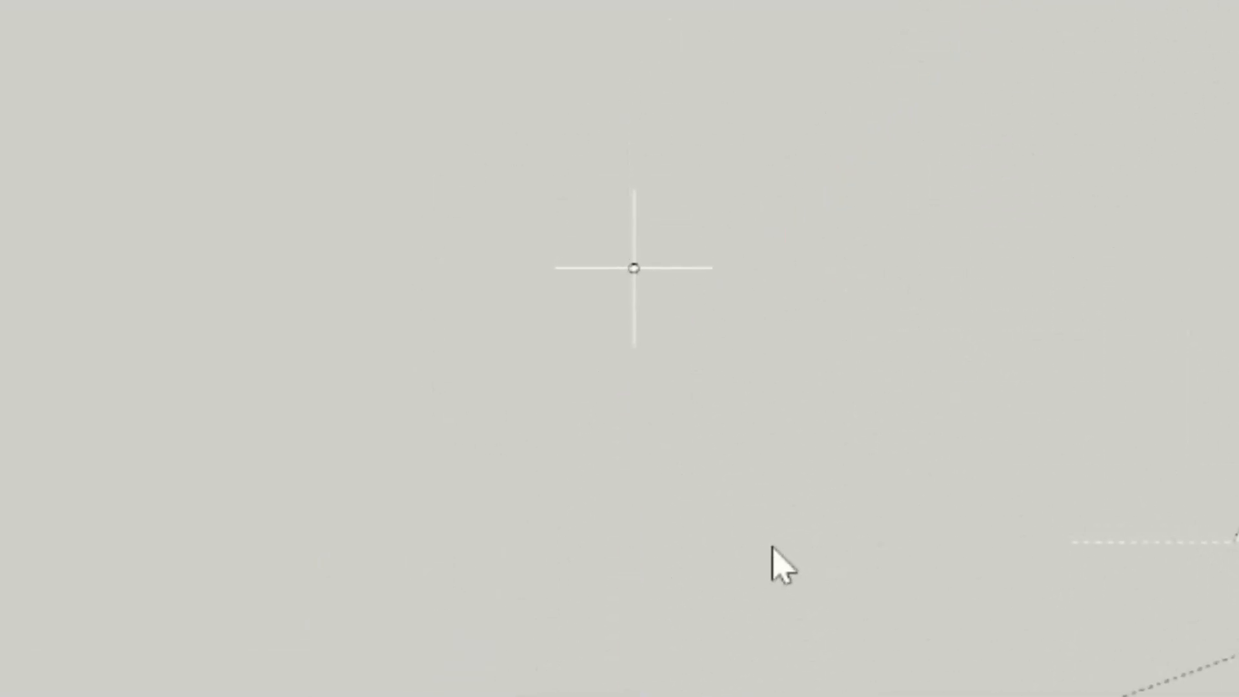
key("shift+d")
right_click(992, 412)
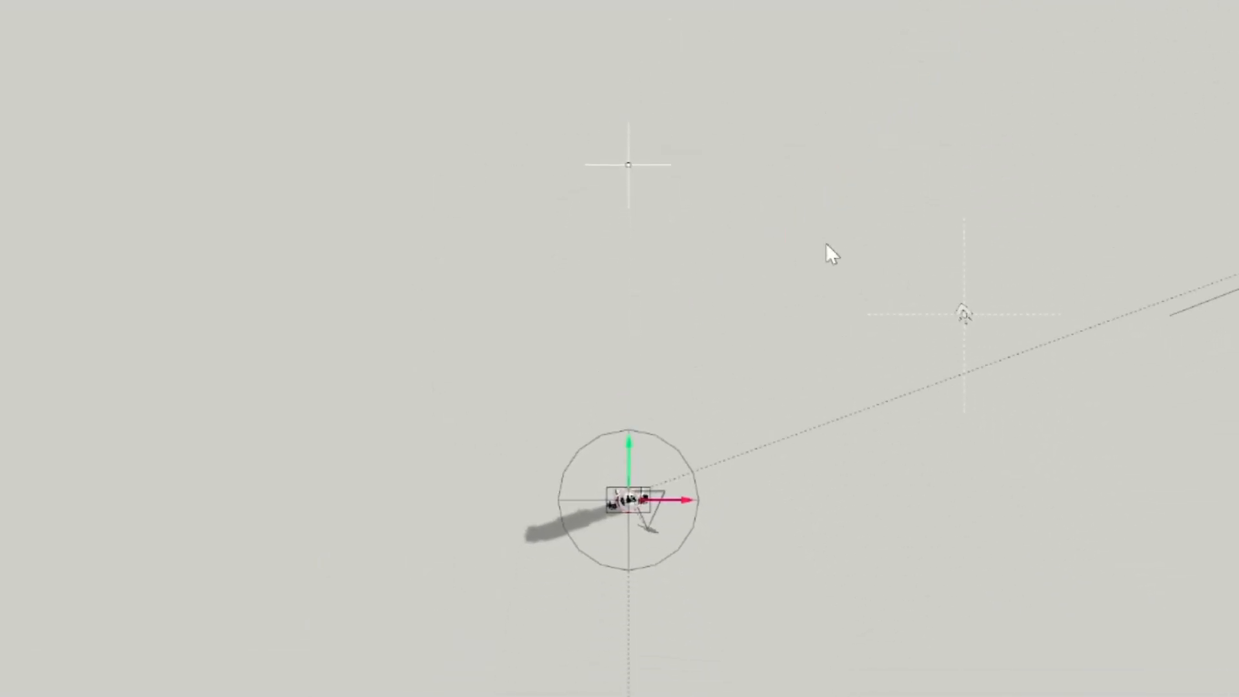
type("r1")
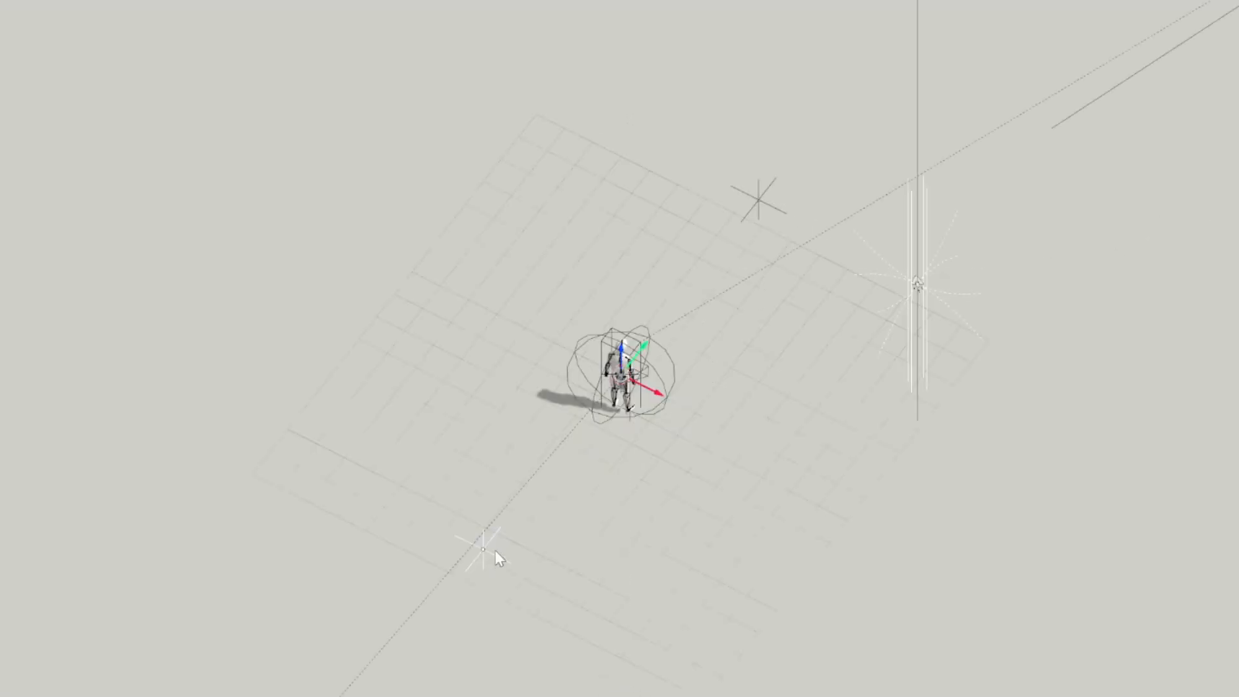
- Select both empties, duplicate them in place and rotate the copies 90 degrees about the Z axis
left_click(749, 207)
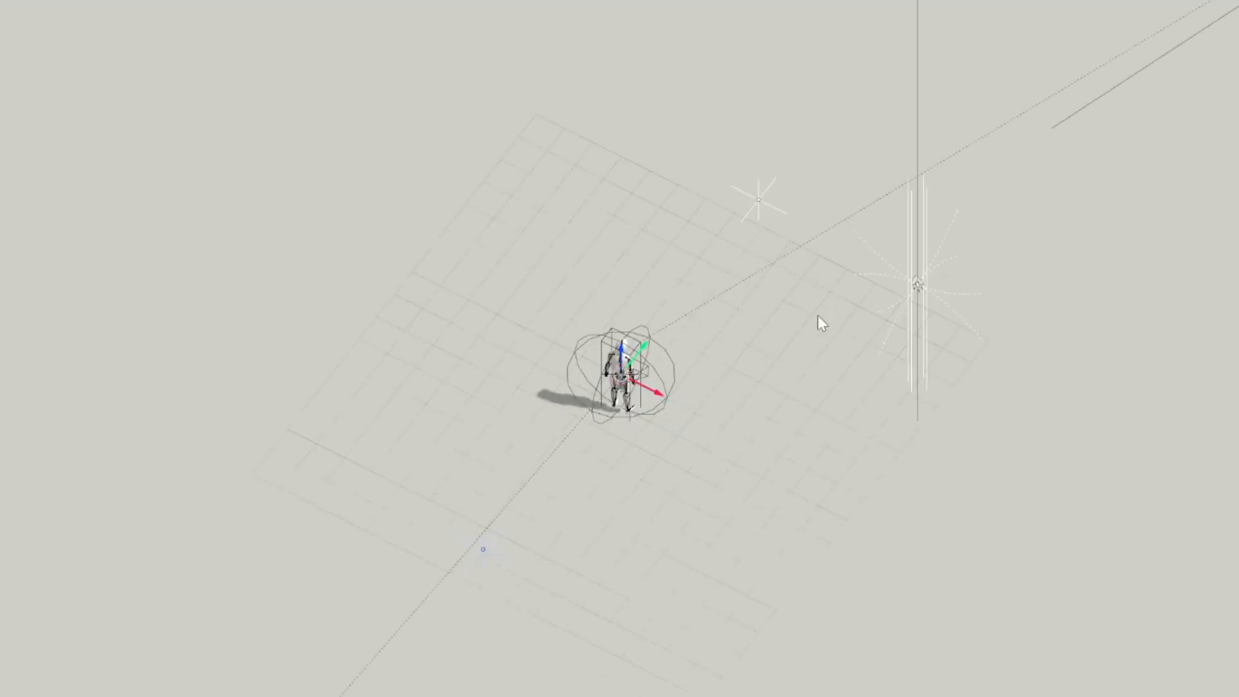
left_click(784, 488)
right_click(712, 418)
type("rz")
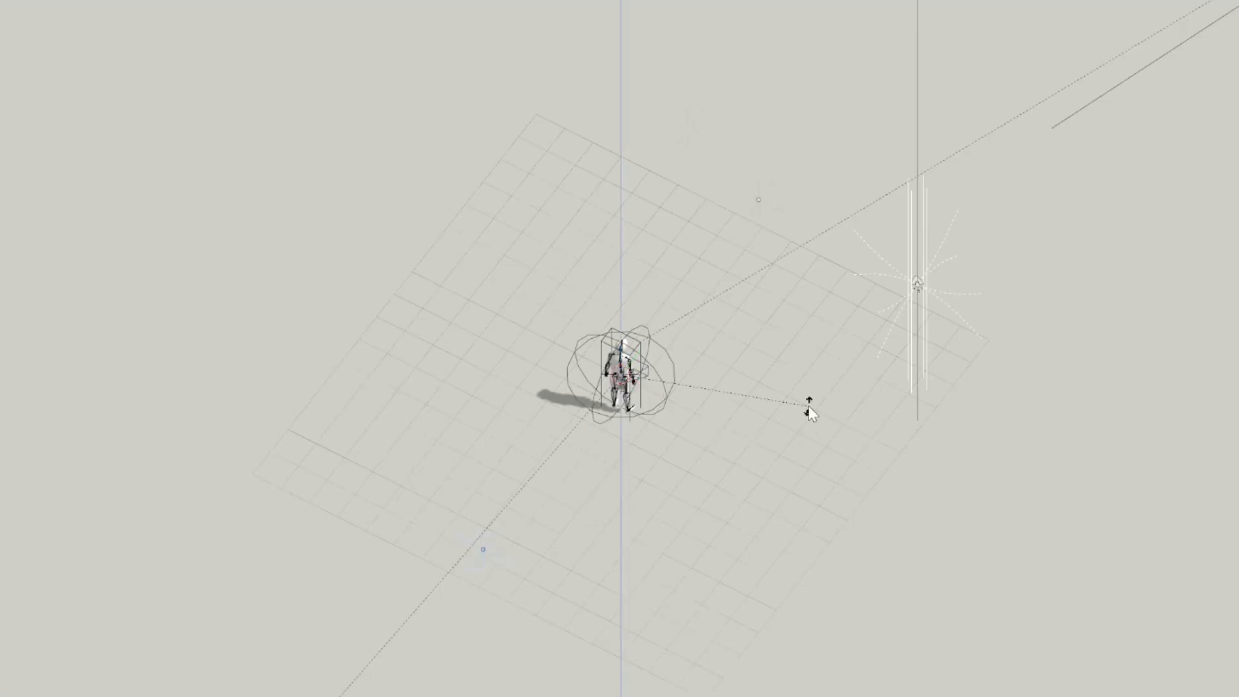
type("90")
left_click(809, 406)
middle_click_drag(526, 153, 576, 137)
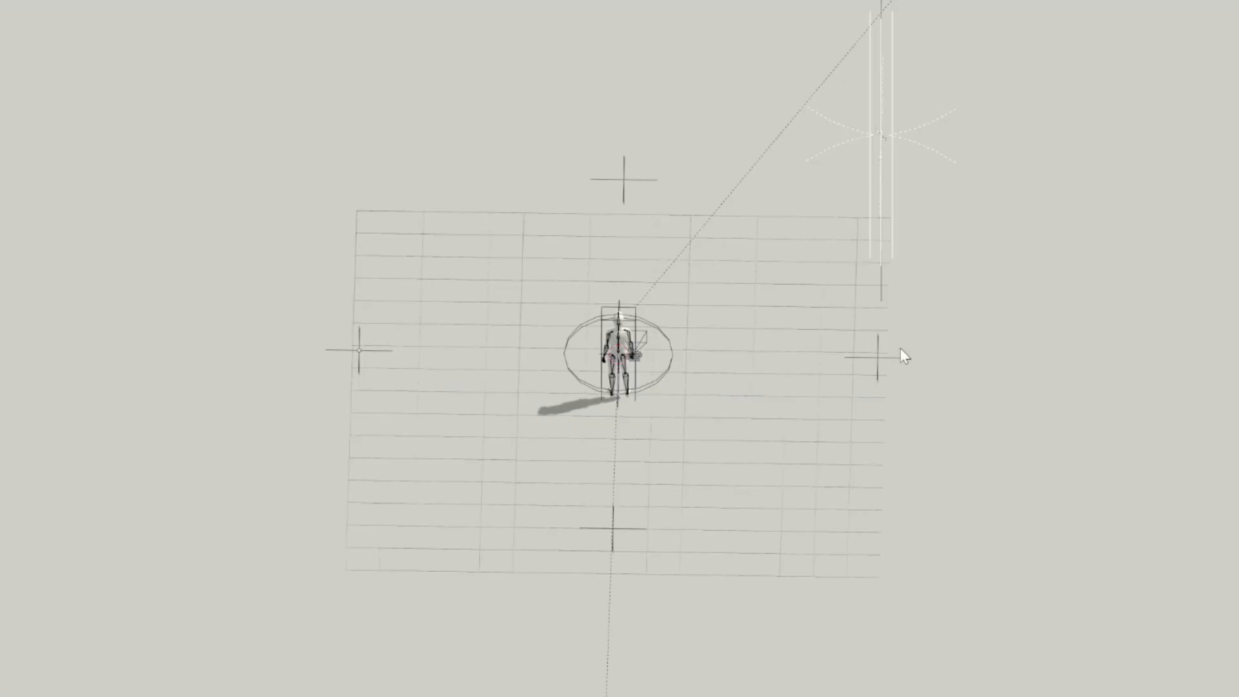
- Select the four empties, duplicate them in place and rotate the copies 45 degrees about the Z axis around the character
left_click(625, 176)
left_click(365, 354, "shift")
left_click(880, 361, "shift")
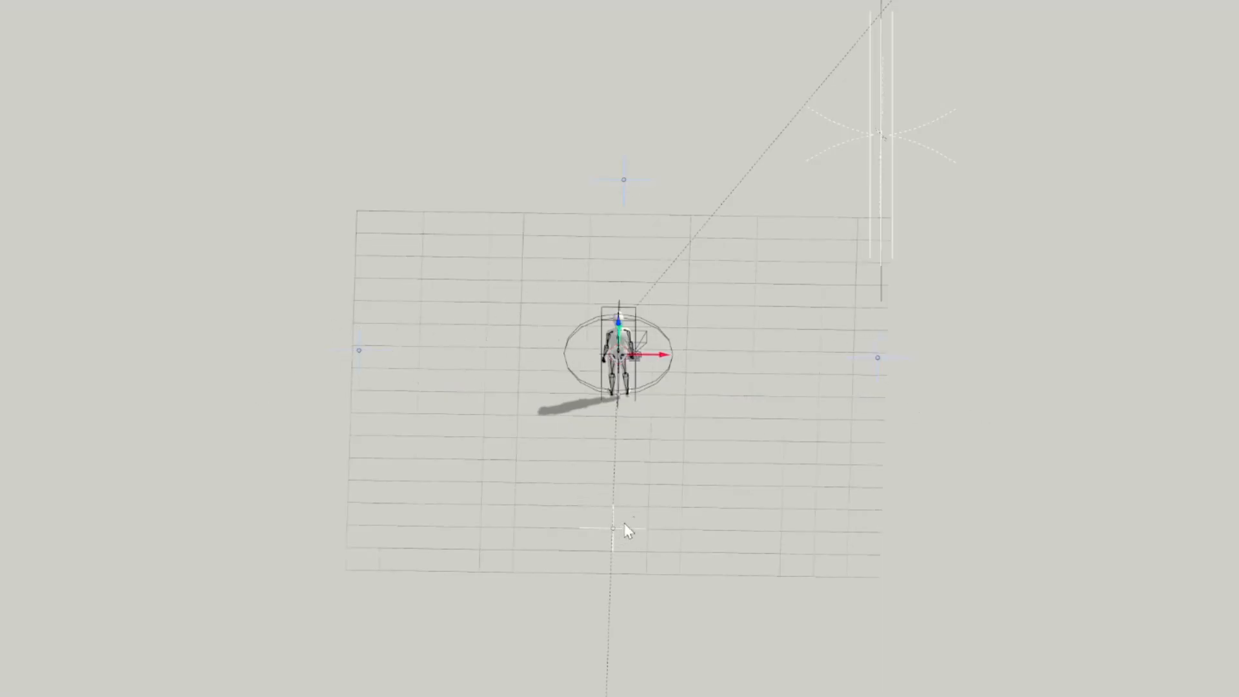
middle_click_drag(625, 529, 765, 401)
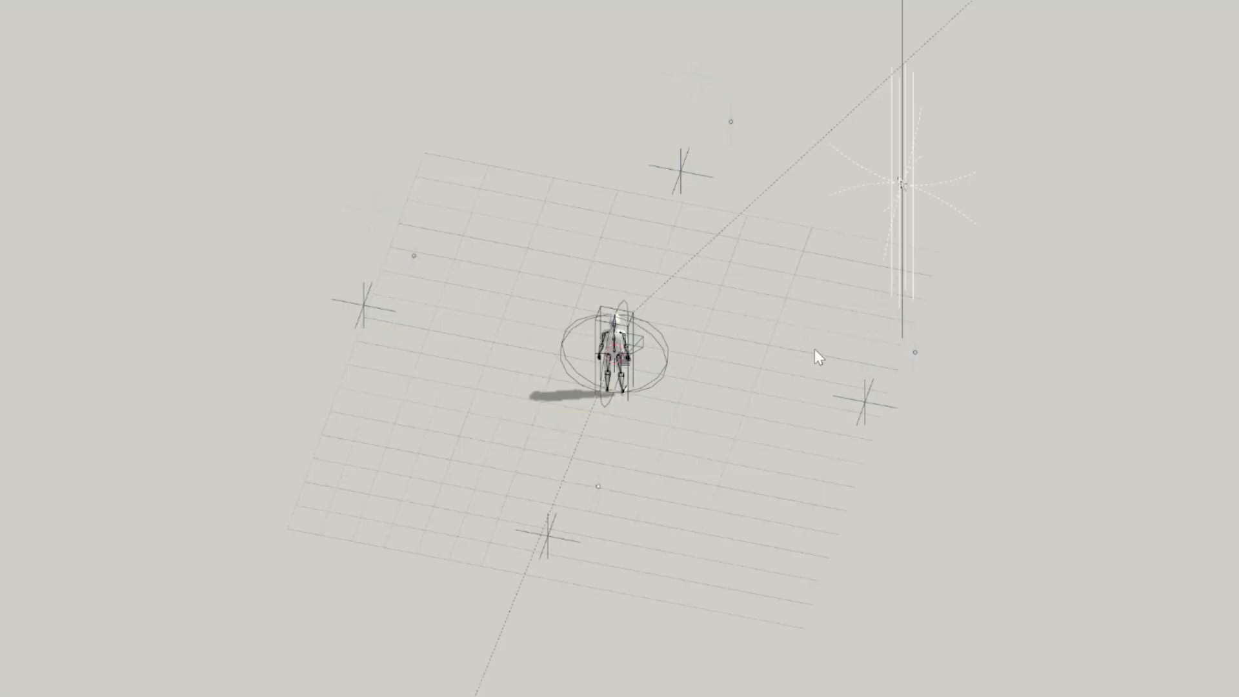
type("rz")
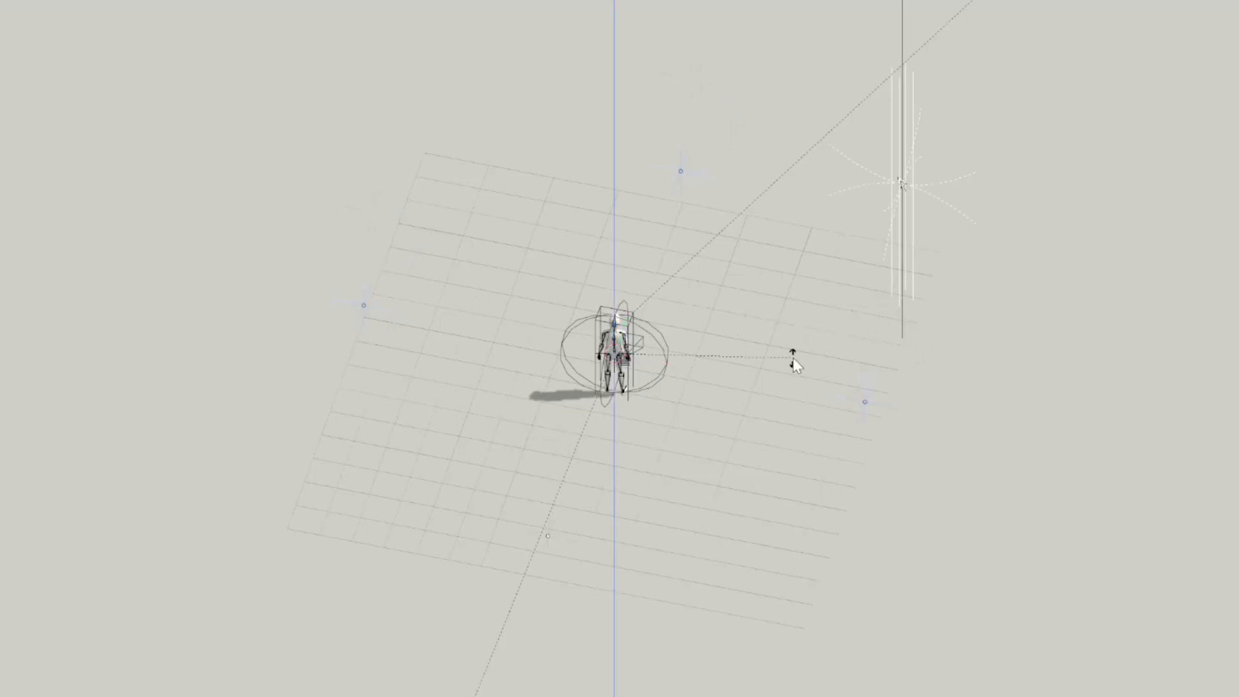
type("4")
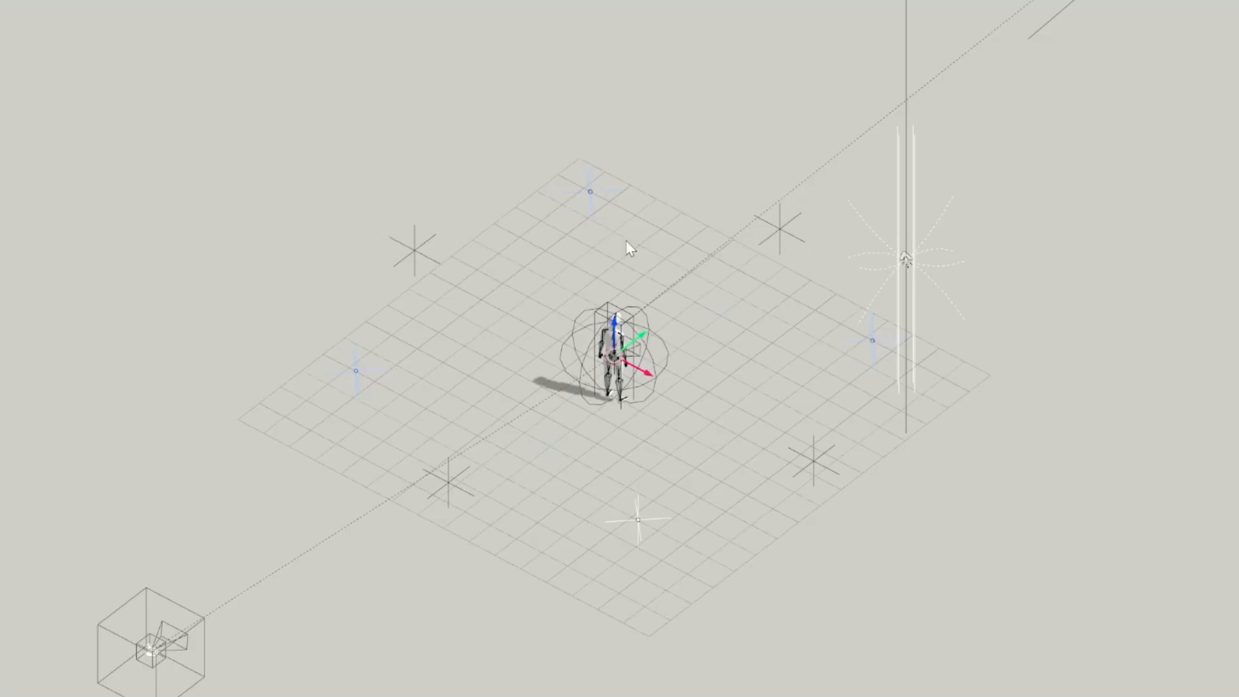
middle_click_drag(400, 250, 550, 229)
scroll(555, 216, "up", 1)
- Select all eight empties around the character and parent them to the Character Controller
left_click(606, 101)
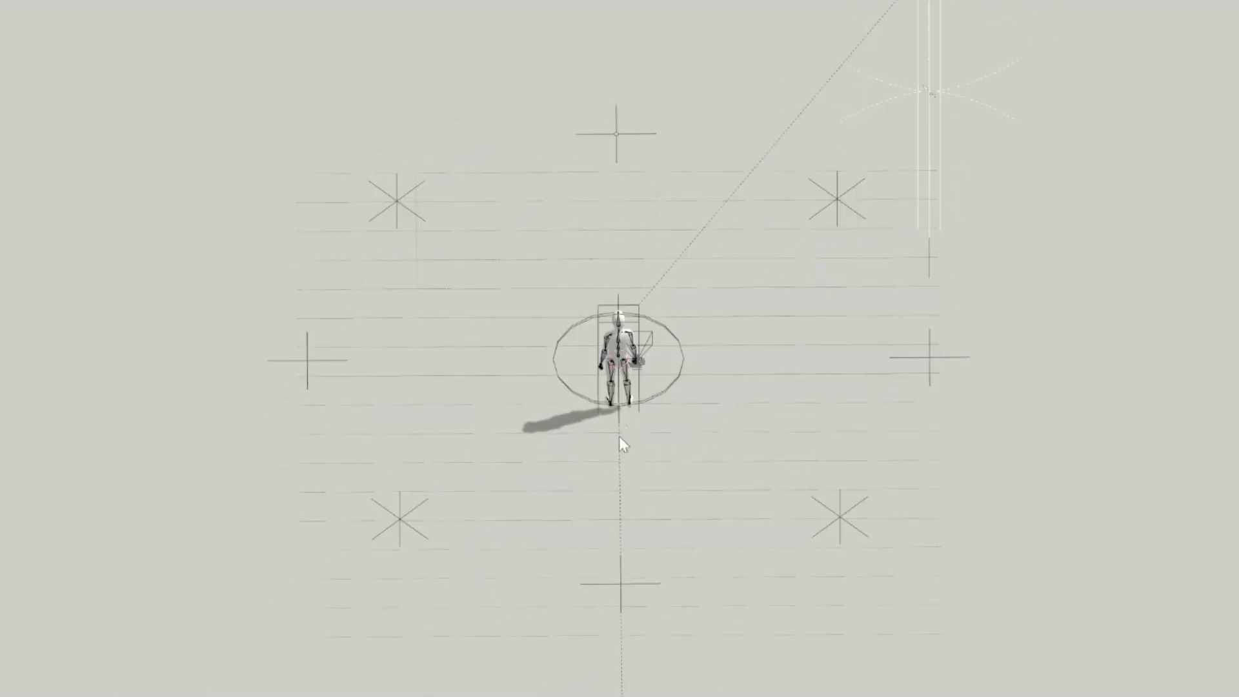
left_click(397, 200)
left_click(837, 198)
left_click(401, 519)
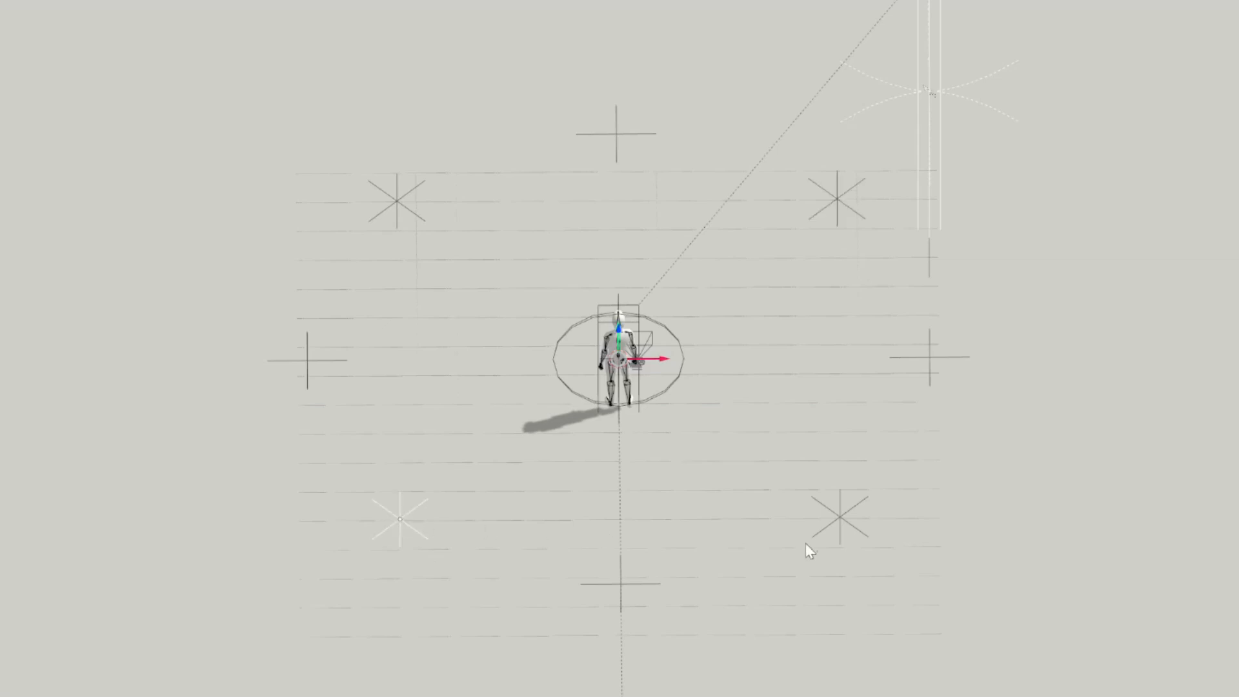
left_click(844, 518)
left_click(397, 200)
left_click(617, 133, "shift")
left_click(838, 199, "shift")
left_click(929, 358, "shift")
left_click(840, 517, "shift")
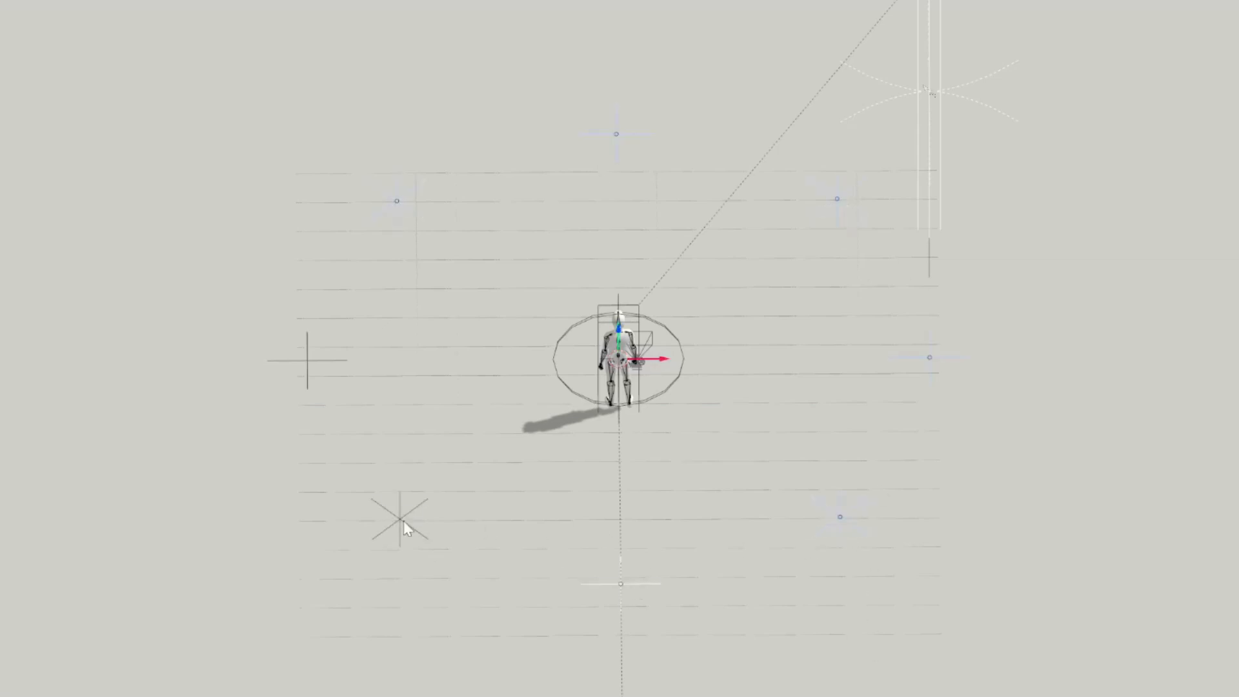
left_click(680, 378, "shift")
key("ctrl+p")
left_click(682, 380)
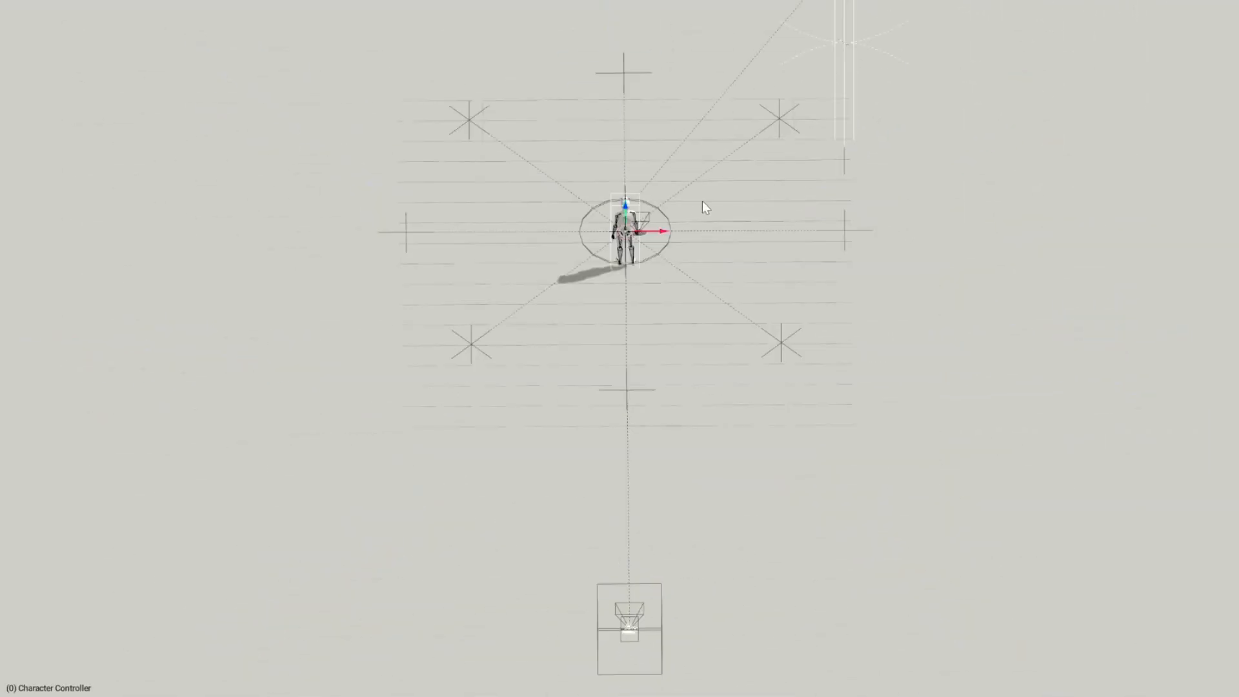
- Try rotating the Character Controller about the Z axis with the parented empties around it, then cancel the test
key("r")
key("z")
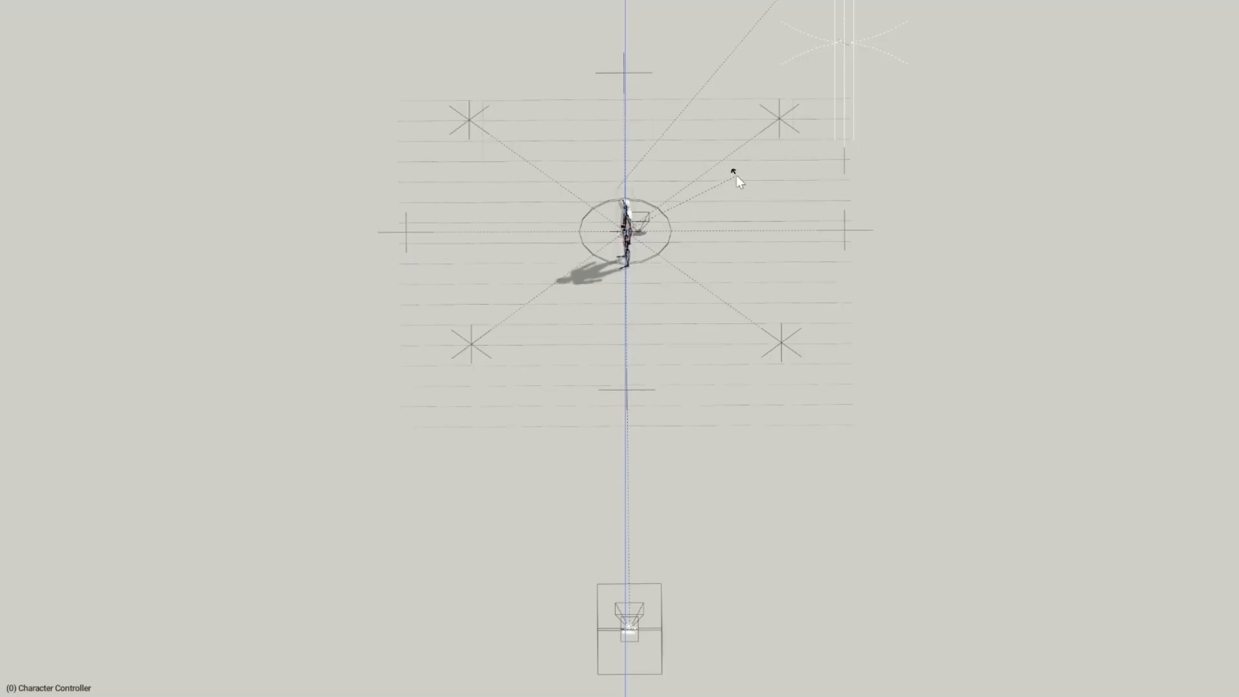
left_click(665, 192)
left_click(407, 233)
key("g")
right_click(410, 224)
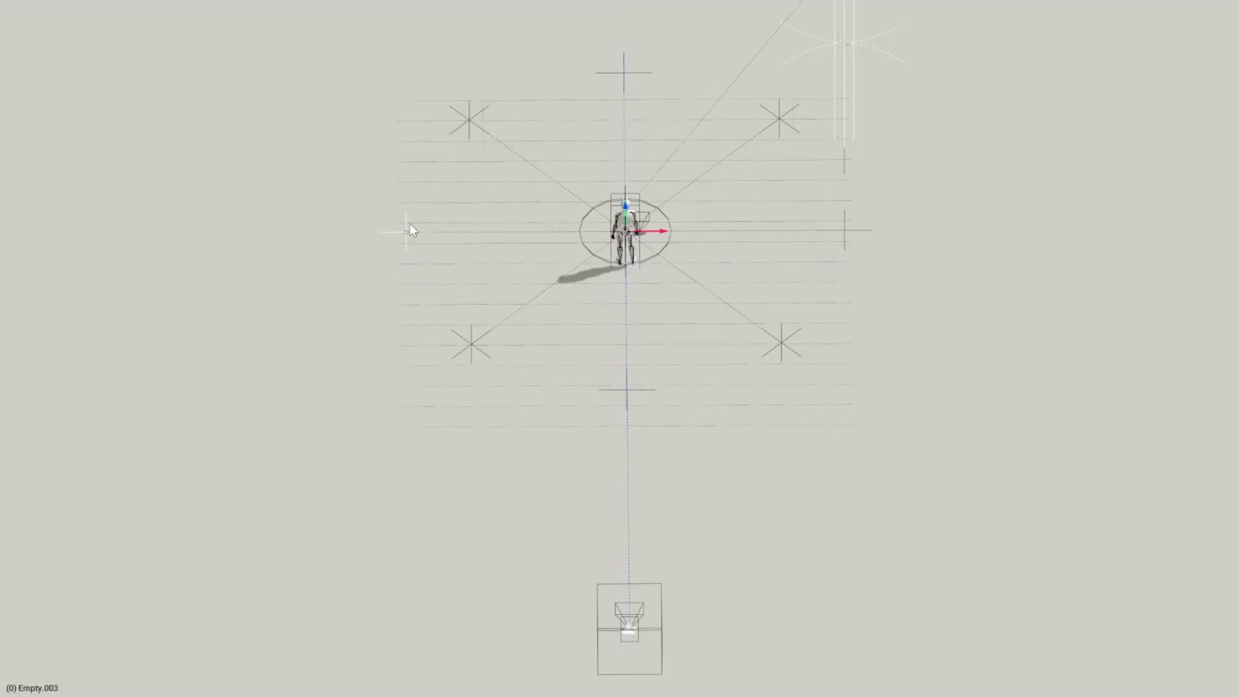
key("ctrl+z")
key("r")
key("z")
left_click(700, 244)
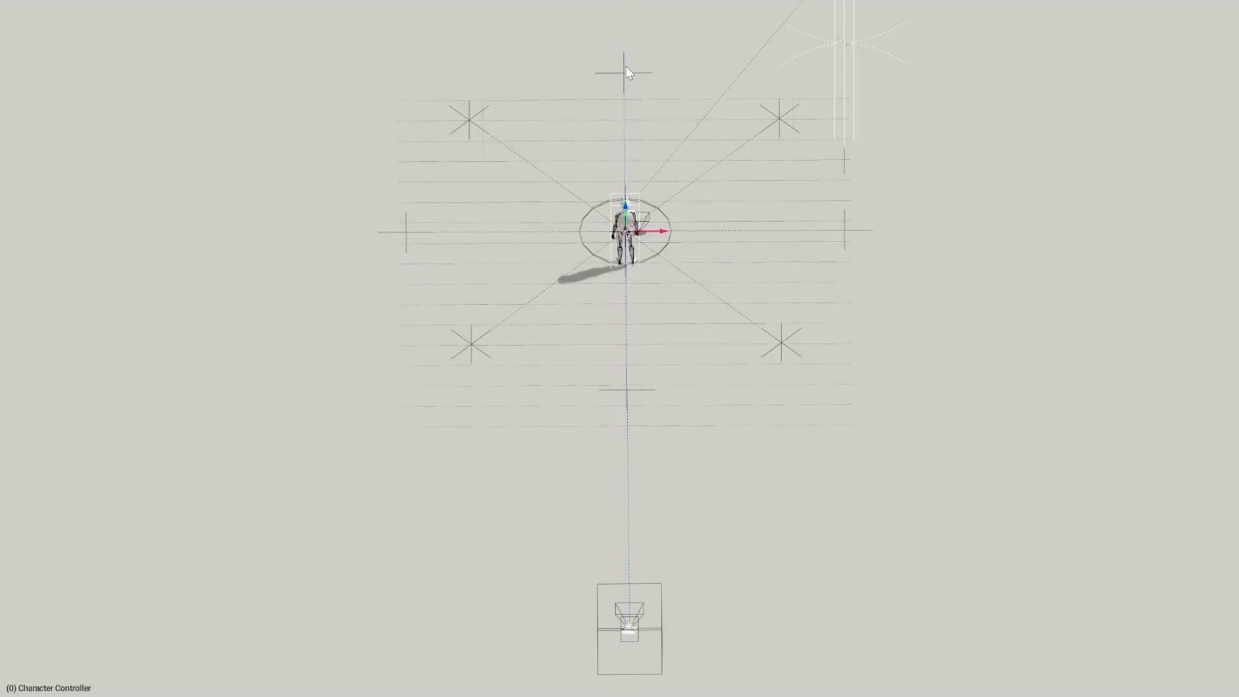
- Rename the empty straight in front of the character as FaceFront
left_click(623, 71)
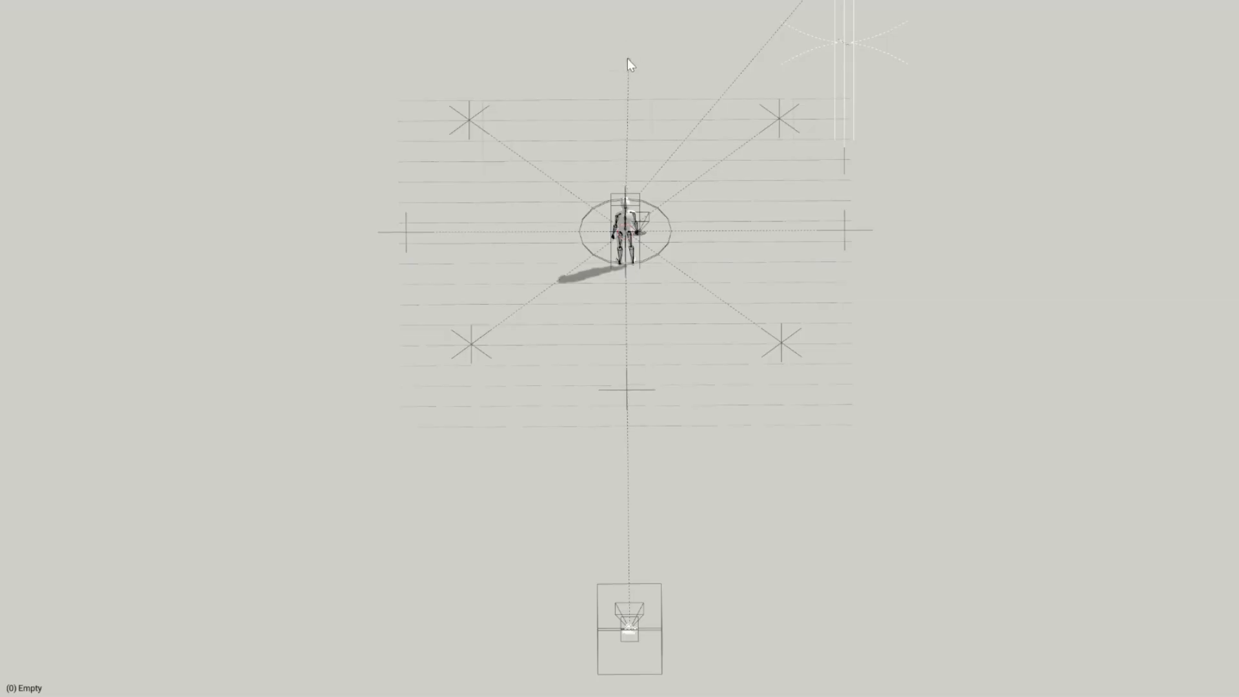
key("alt+F10")
left_click(904, 485)
type("FaceFront")
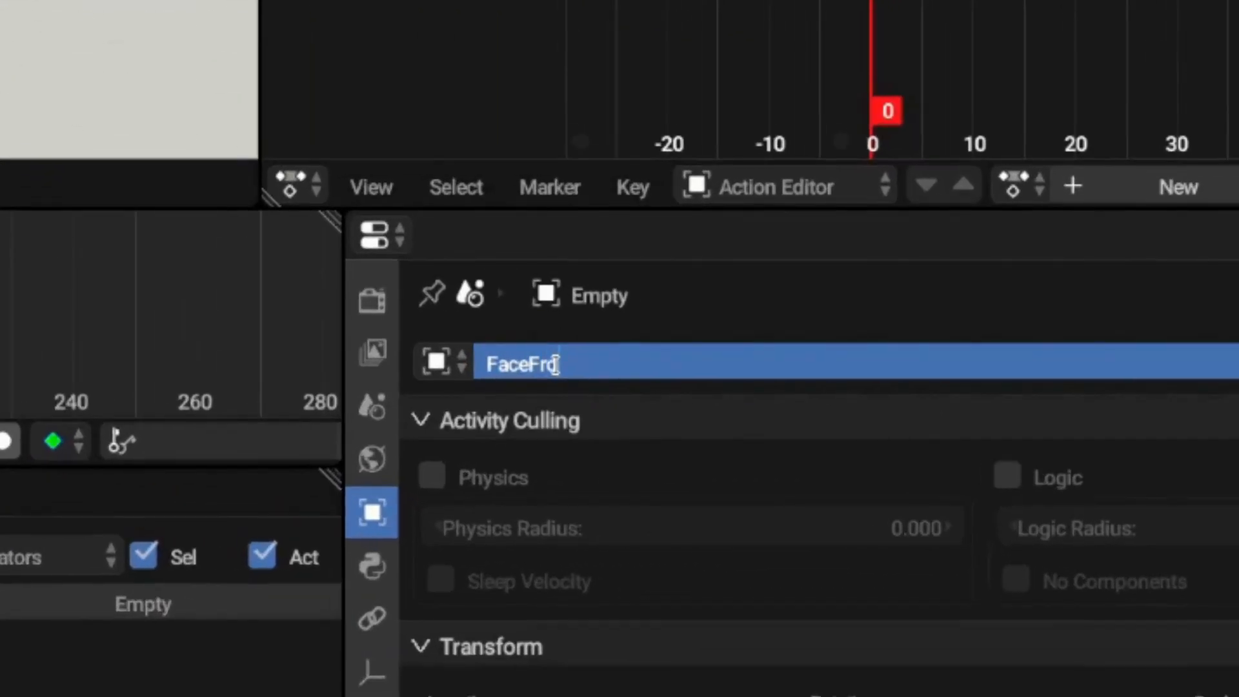
key("Return")
- Rename the left-side empty as FaceLeft, and the right-side and back empties with the prefix Face plus their direction
left_click(203, 215)
left_click(852, 485)
type("FaceLe")
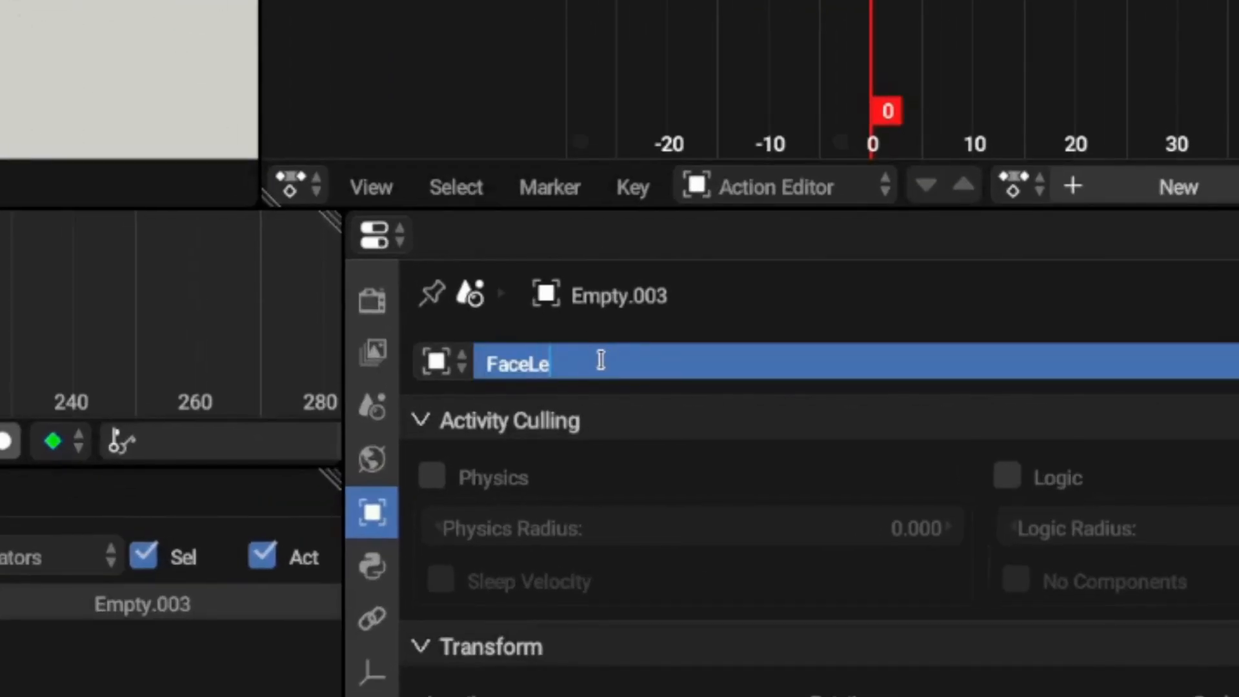
left_click(540, 213)
left_click(891, 486)
type("Face")
left_click(369, 334)
left_click(914, 488)
type("Face")
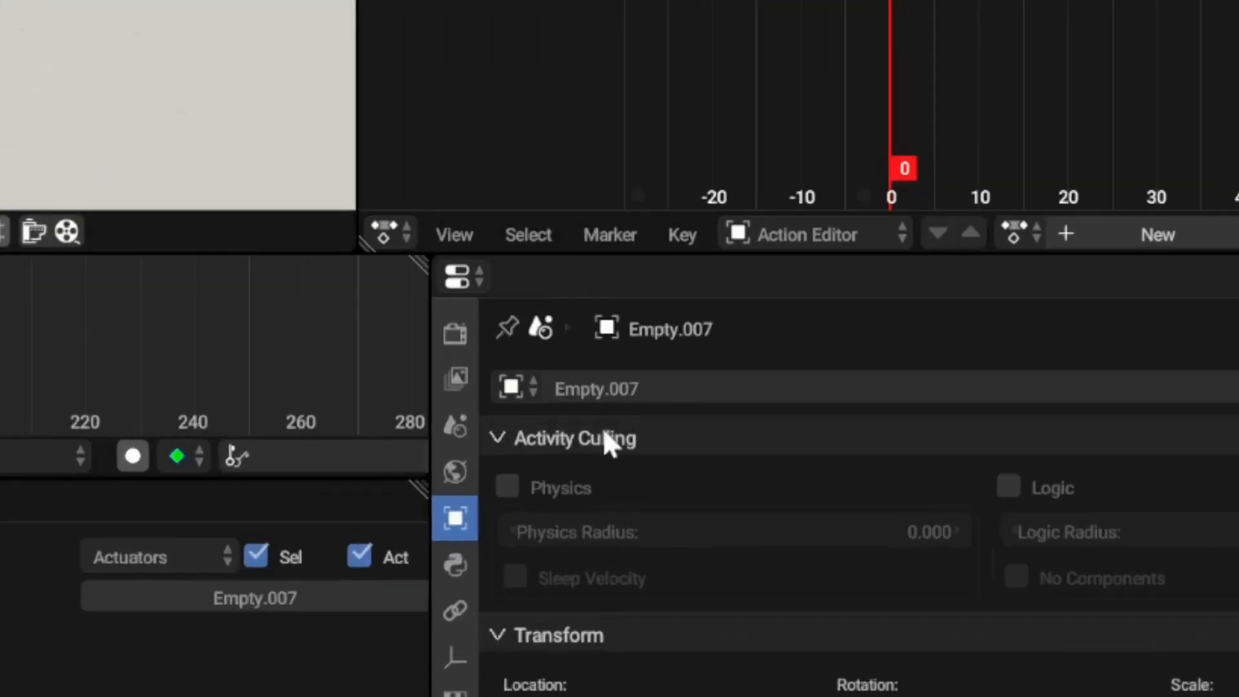
- Rename the front-left diagonal empty as FaceFrontLeft and the front-right one with the prefix FaceFront plus its side
left_click(633, 388)
type("FaceFrontLeft")
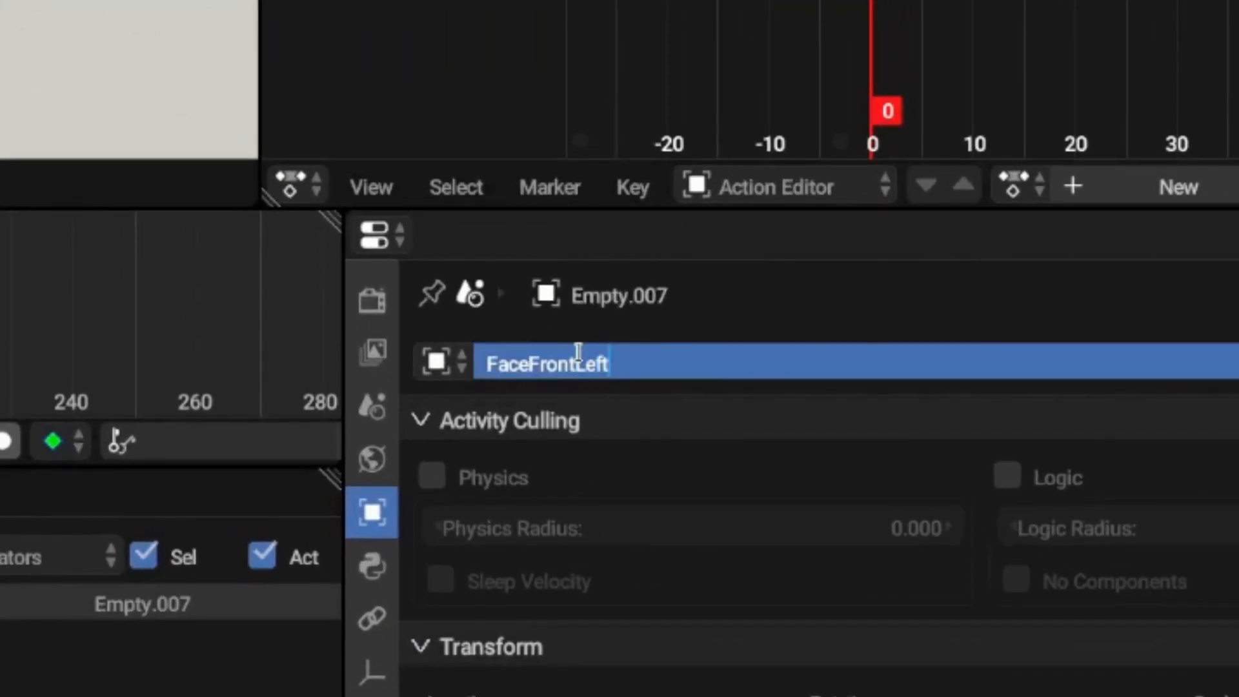
key("Return")
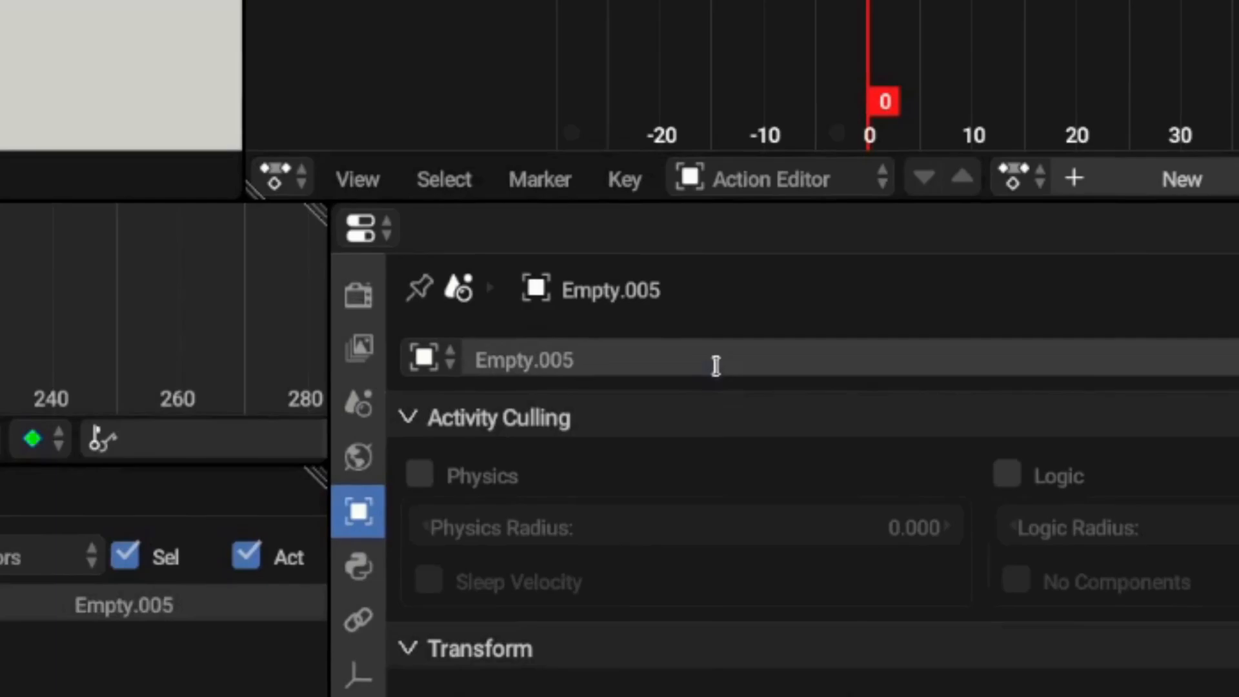
left_click(909, 486)
type("FaceFront")
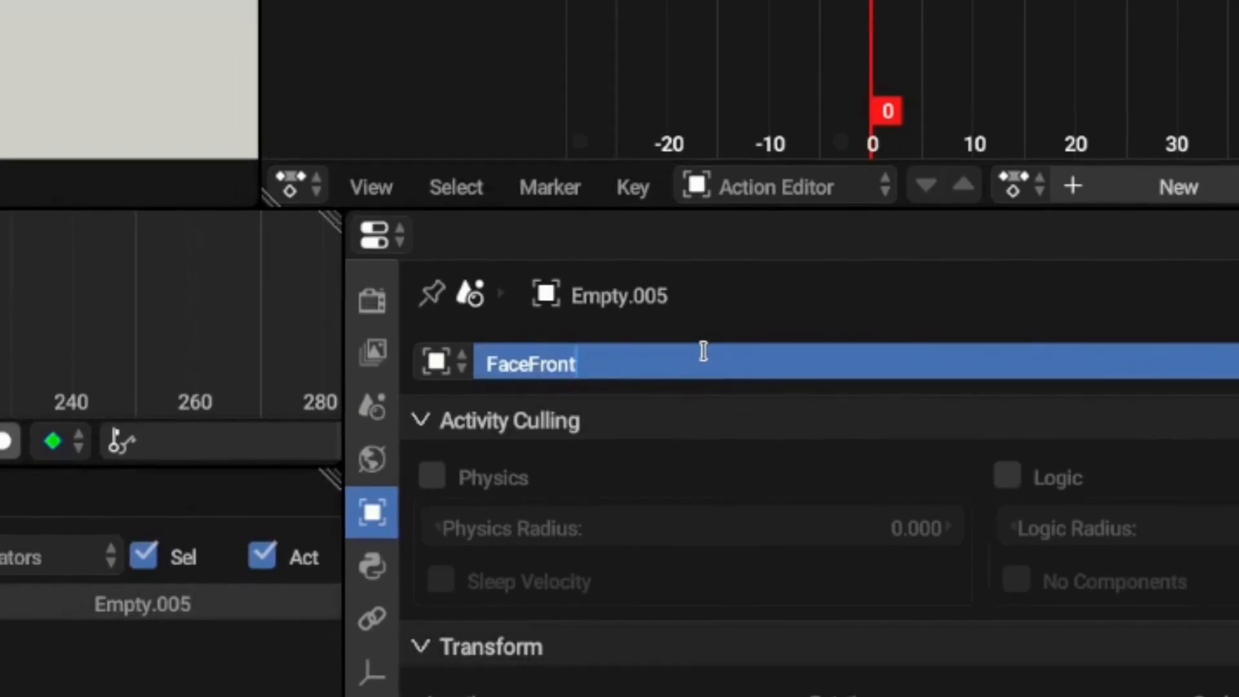
- Rename the back-left diagonal empty as FaceBackLeft and the back-right one with the prefix FaceBack plus its side
left_click(252, 287)
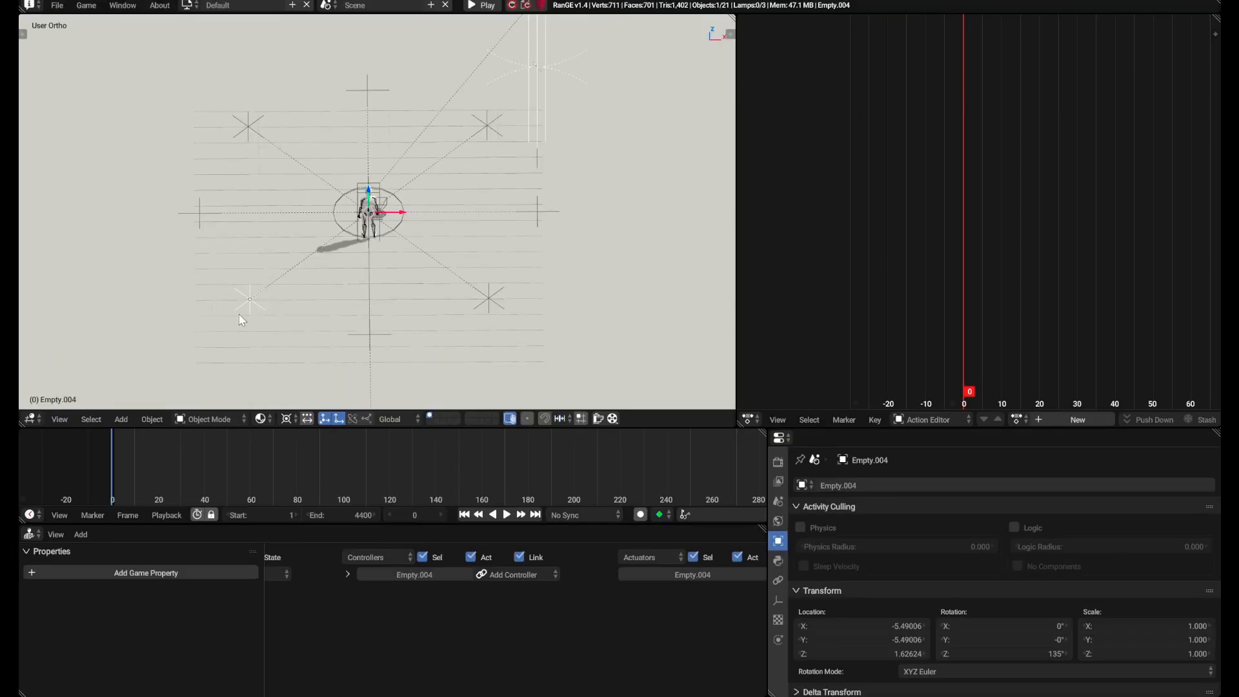
left_click(885, 484)
type("FaceBackLeft")
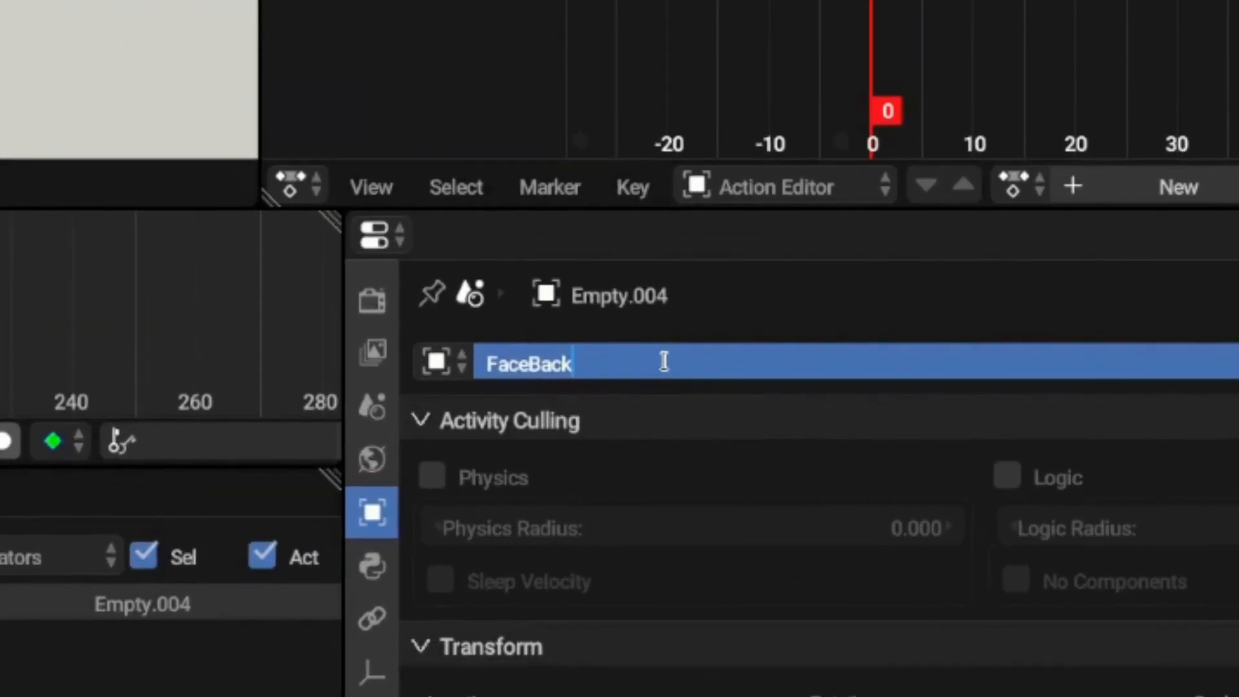
key("Return")
left_click(490, 297)
left_click(919, 485)
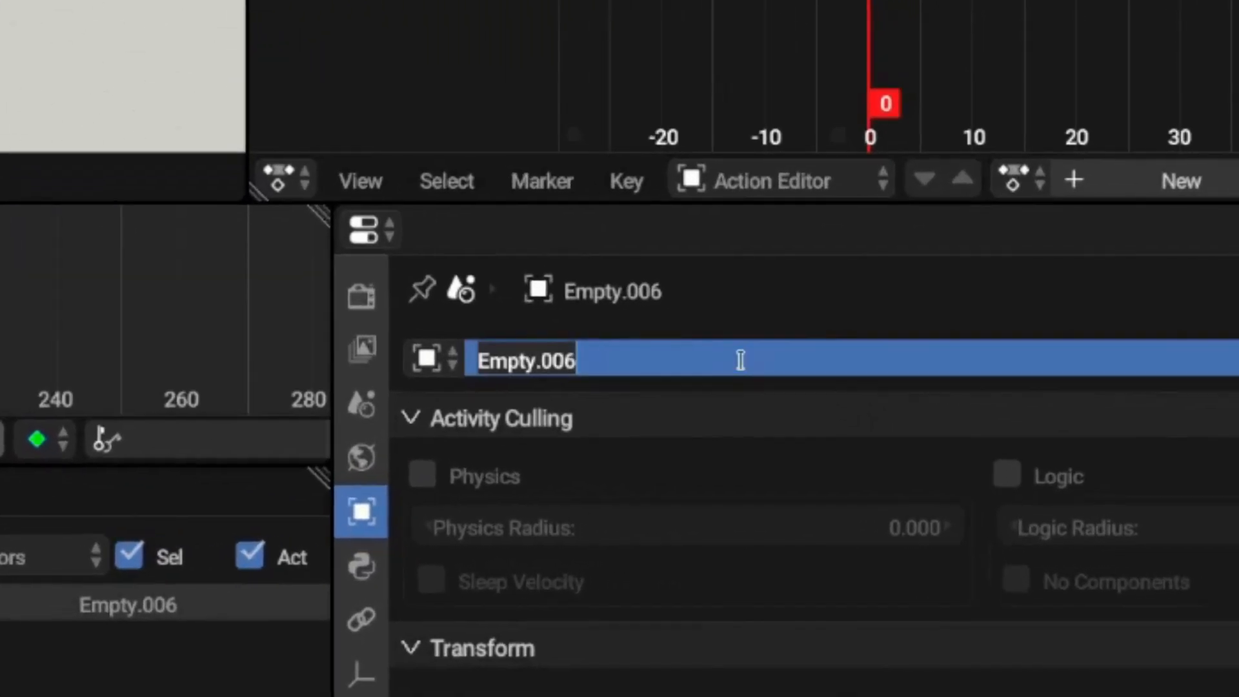
type("FaceBack")
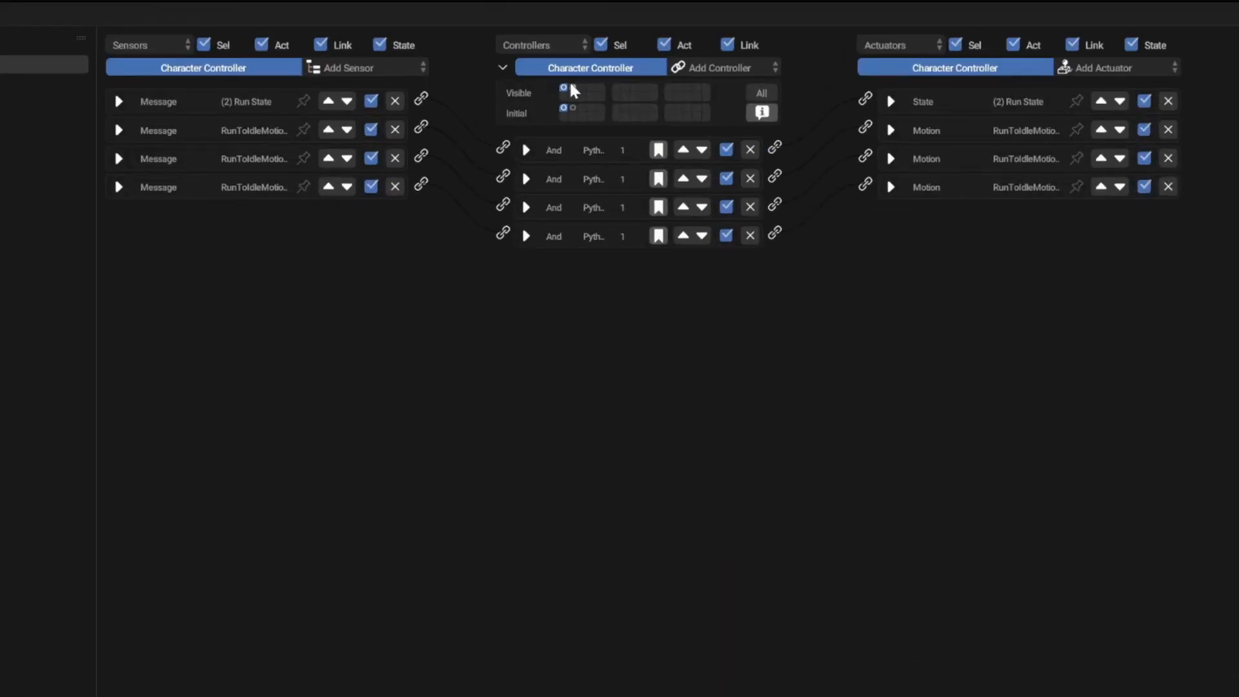
- Add a Message sensor and an Edit Object actuator set to Track to in the Character Controller's second logic state
left_click(573, 88)
left_click(360, 67)
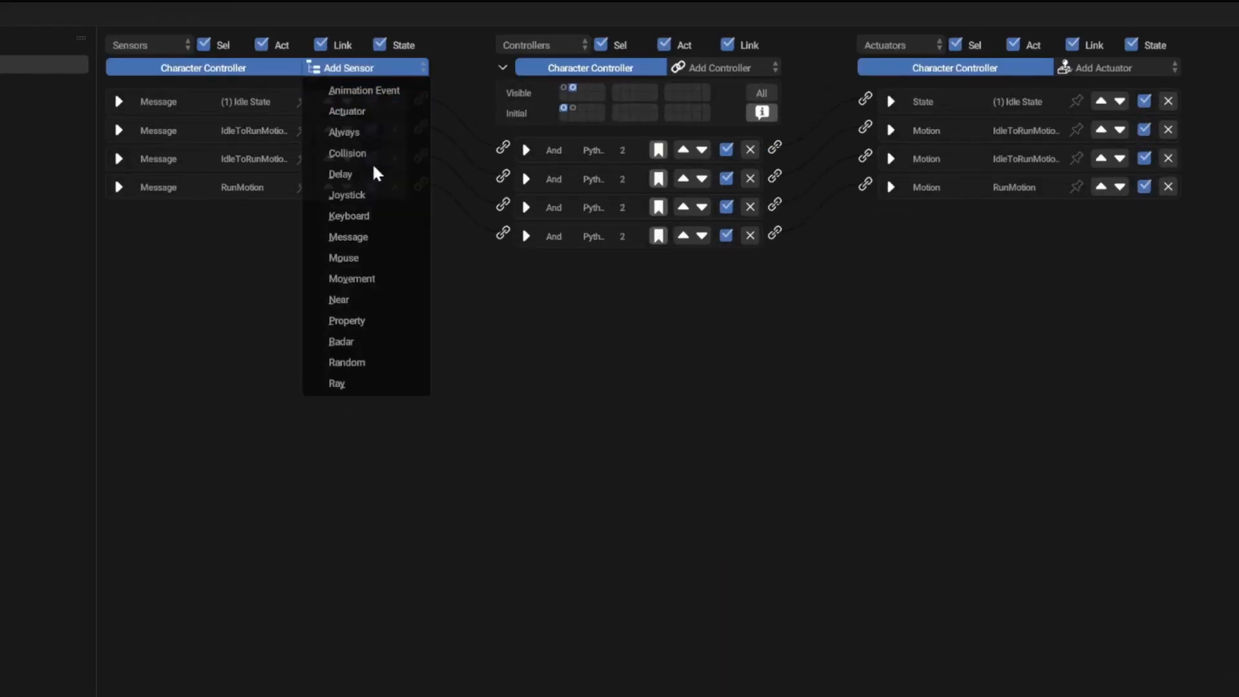
left_click(373, 246)
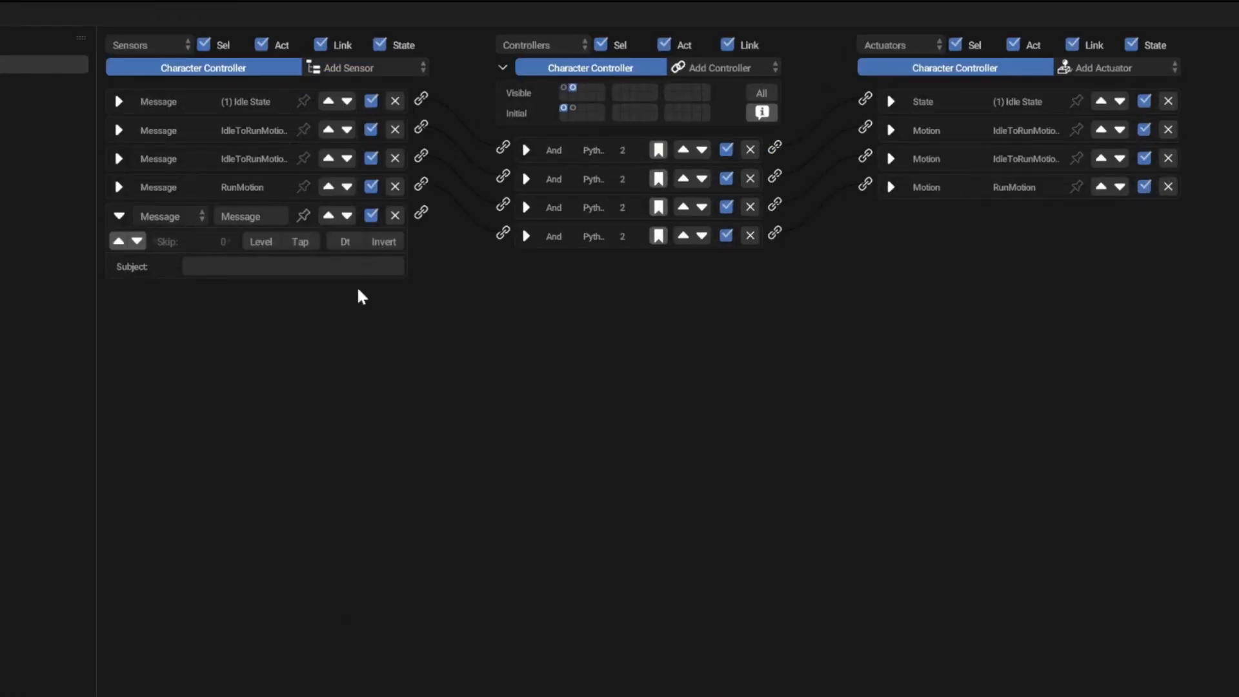
left_click(1101, 67)
left_click(1090, 155)
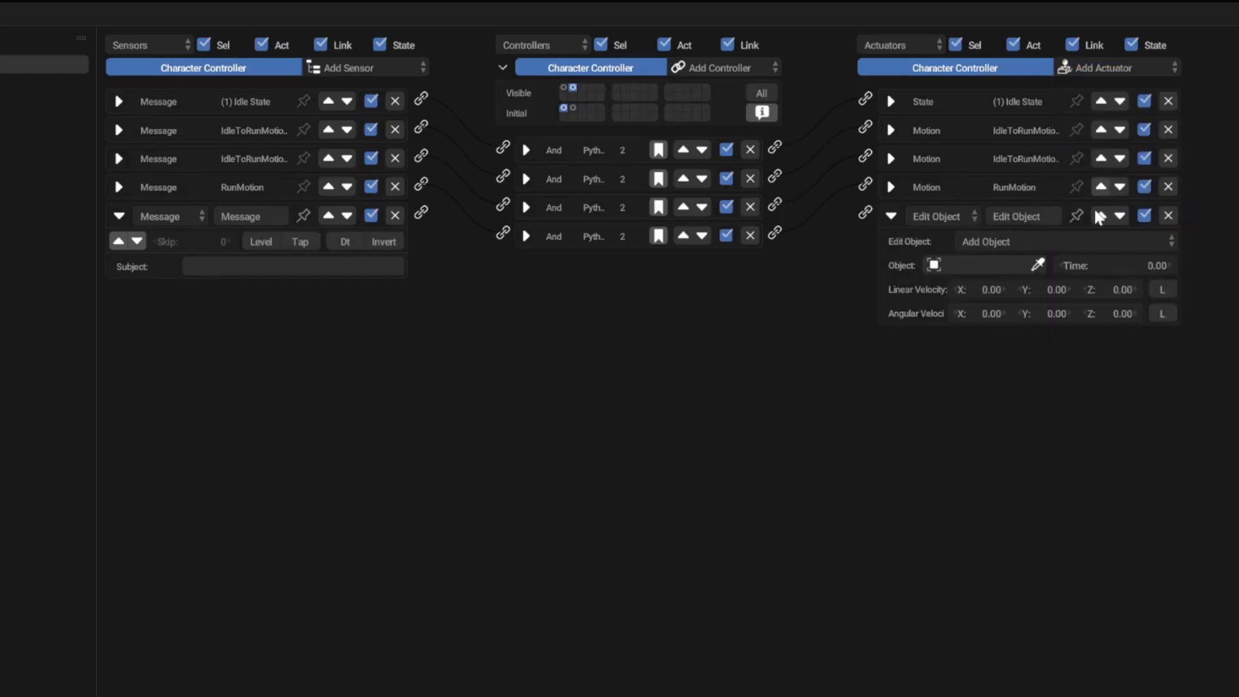
left_click(1015, 244)
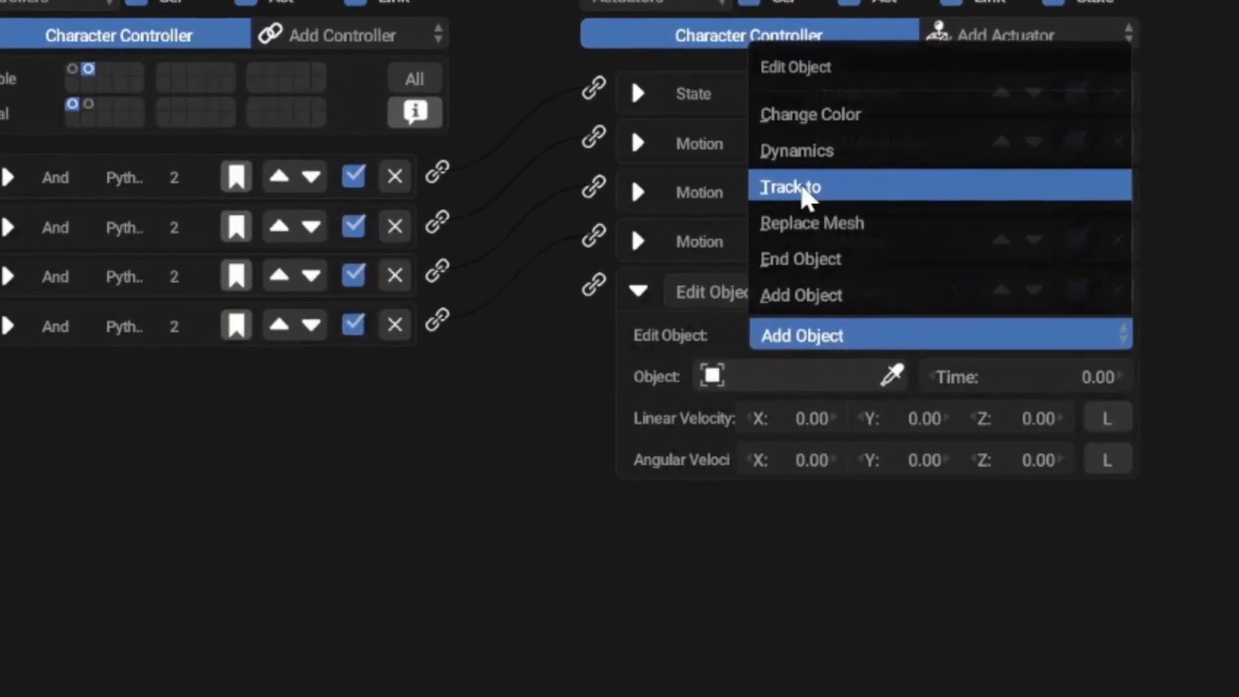
left_click(829, 190)
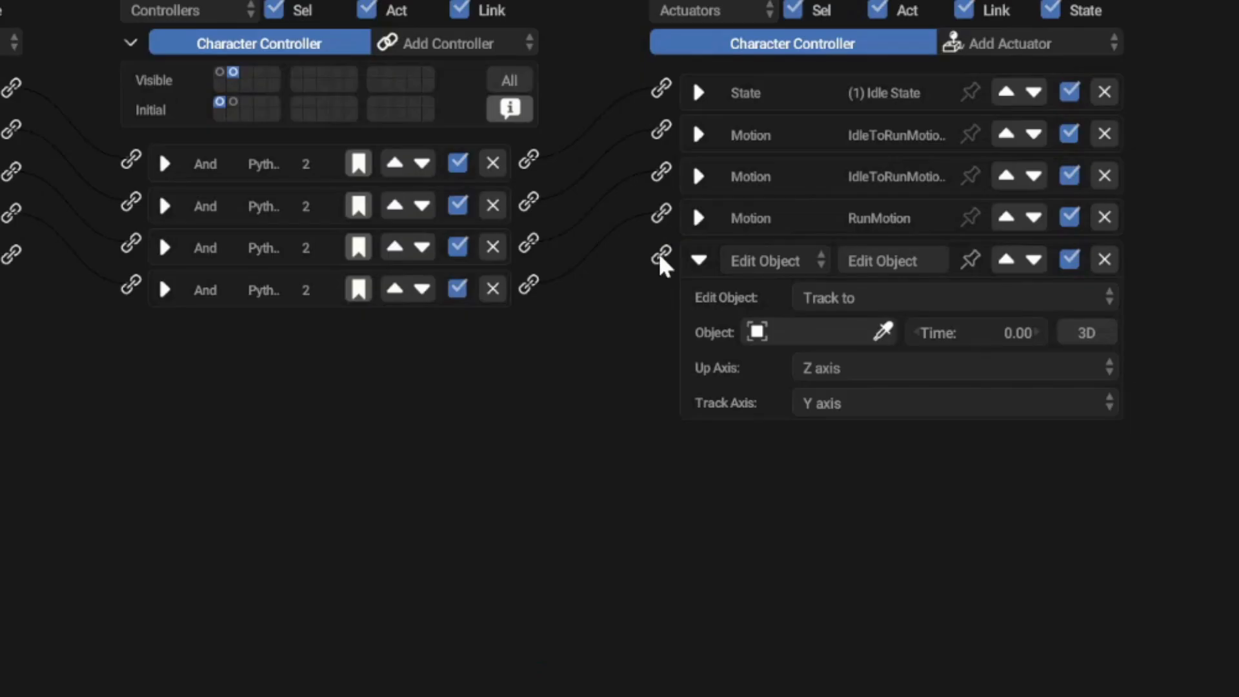
- Try linking the Track to actuator to the new Message sensor, and name the sensor Track
left_click_drag(662, 261, 48, 271)
left_click_drag(443, 216, 421, 212)
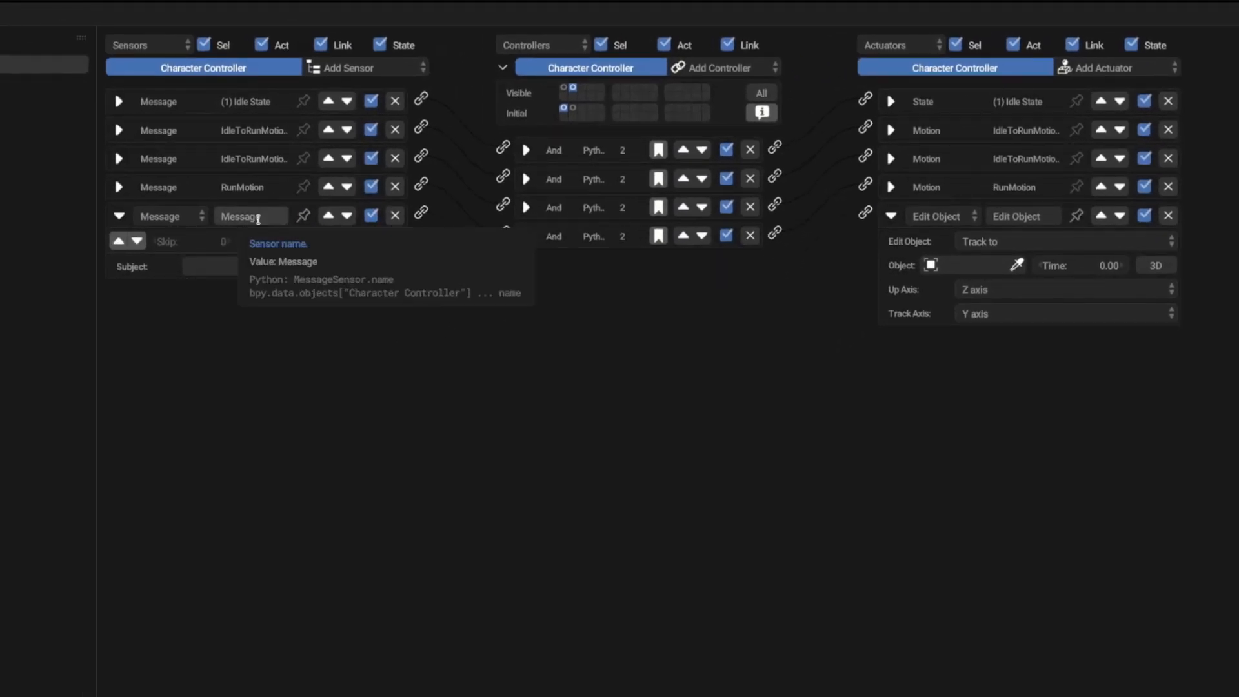
left_click(258, 217)
type("Track")
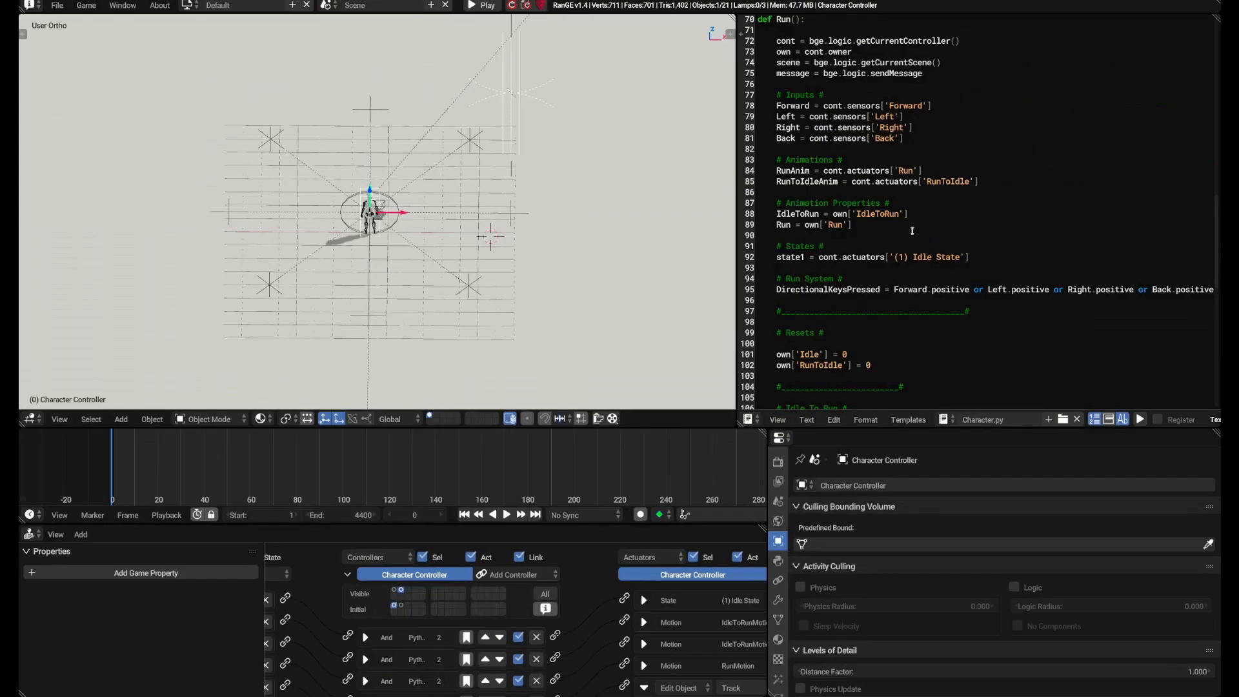
- Add an "# Objects #" section above the inputs in Run() of Character.py, containing CC = scene.objects['Character Controller']
scroll(747, 371, "up", 2)
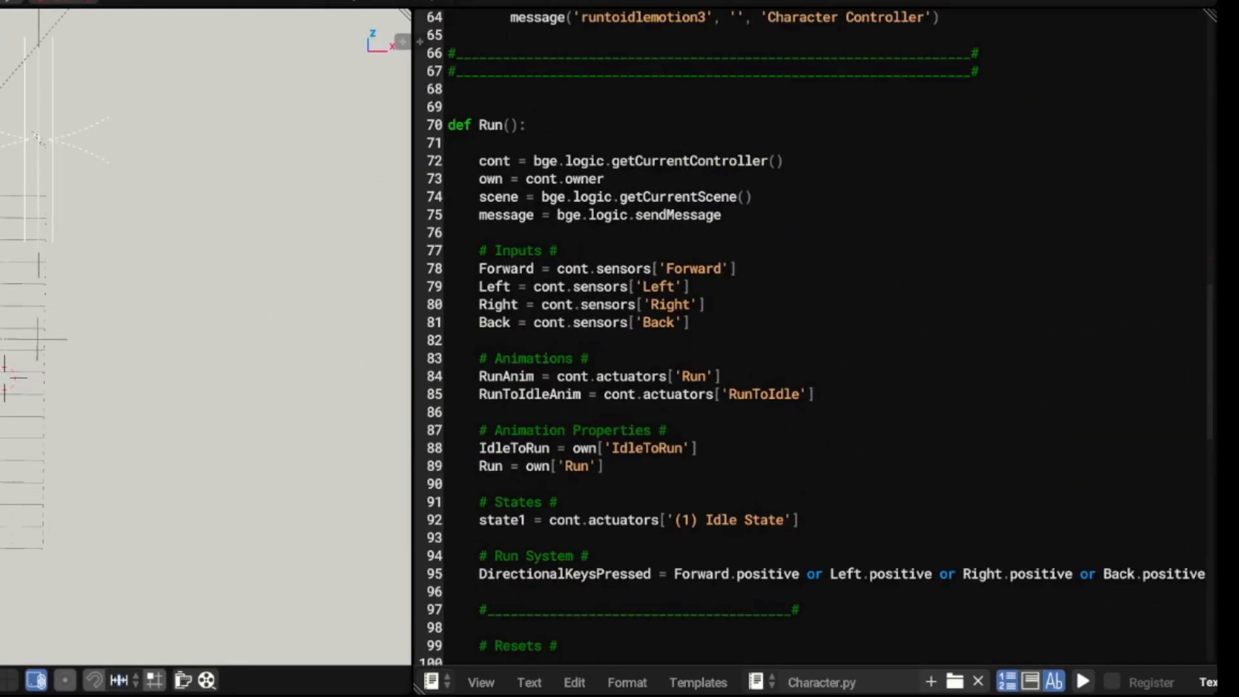
left_click(504, 233)
key("Return")
key("Return")
key("Up")
type("# Objects #")
key("Return")
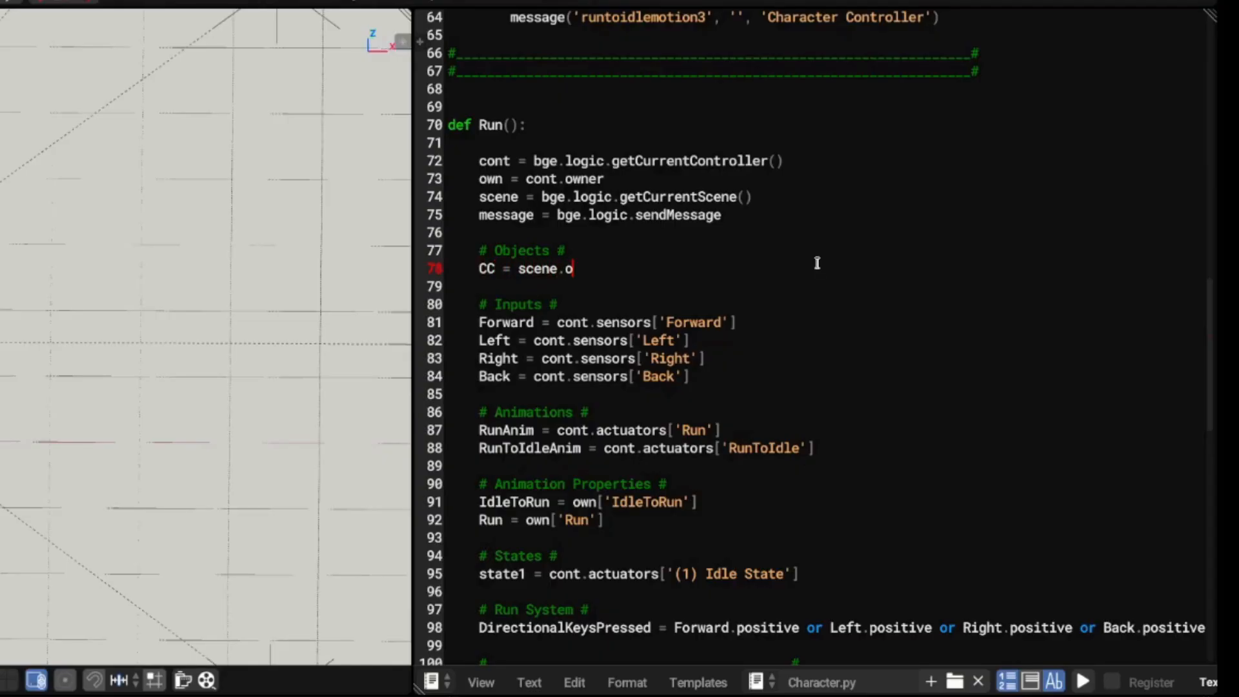
type("bjects[''")
key("Left")
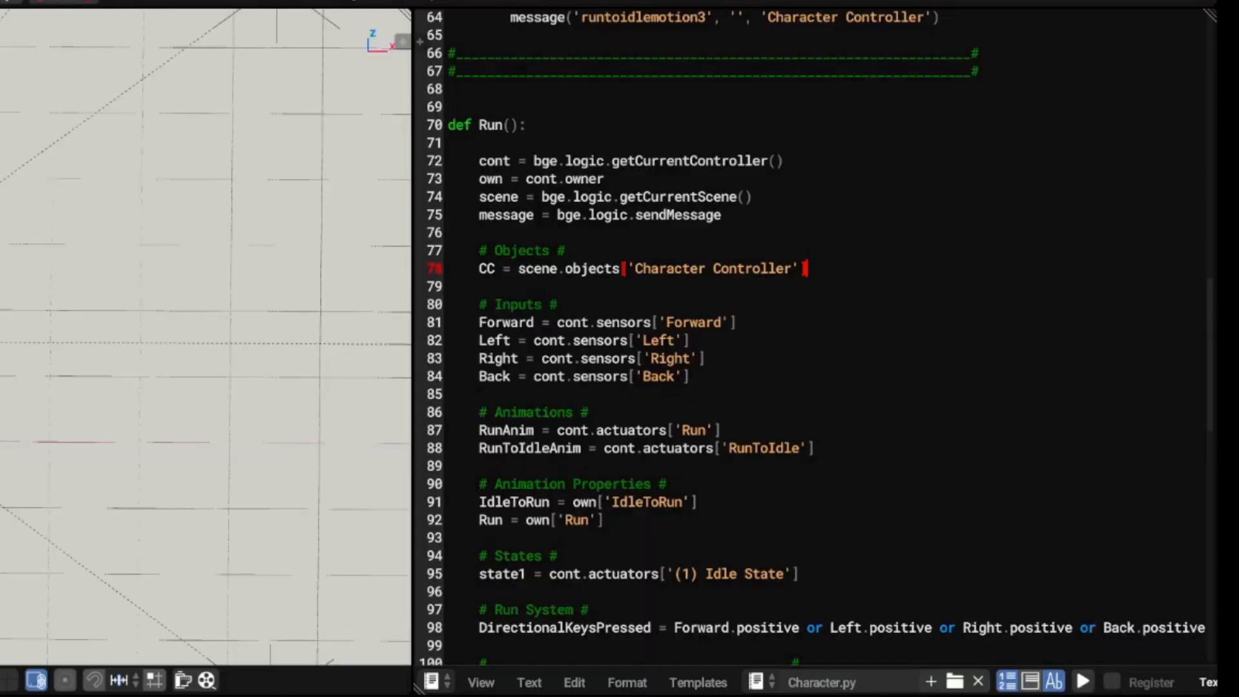
- Add the line Track = CC.actuators['Track'] below the CC line in the Objects section of Run()
key("Return")
type("Track")
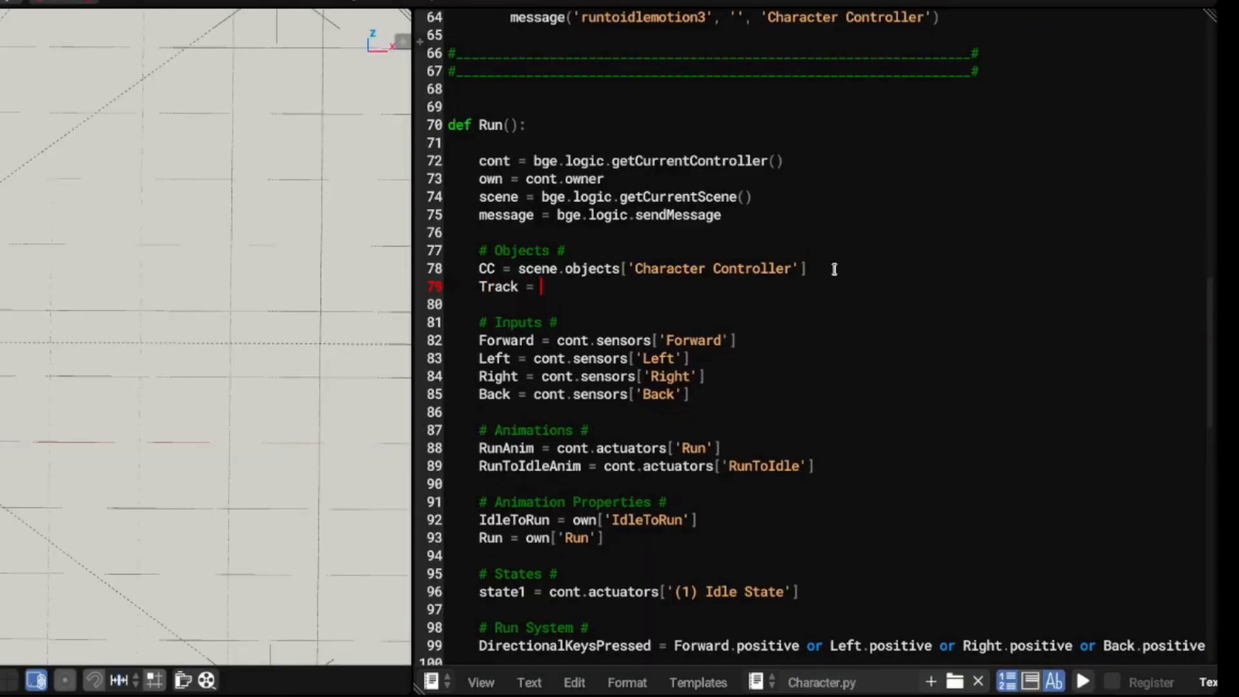
type(" = CC.actuators")
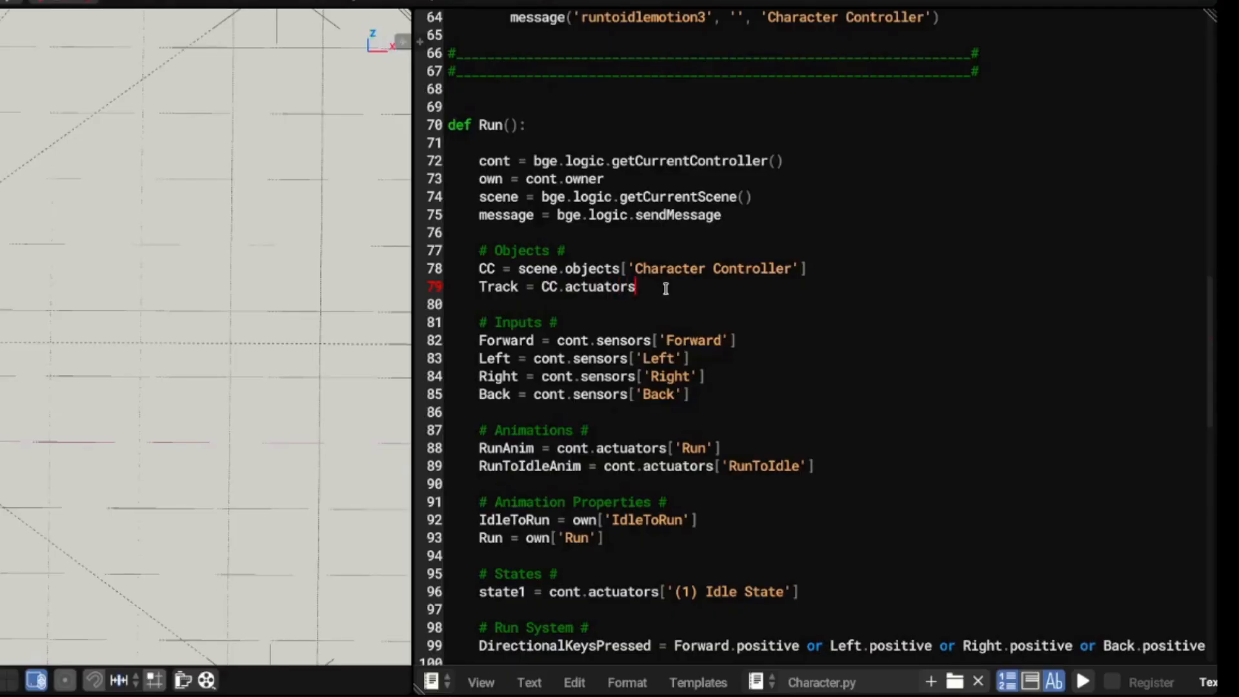
type("[''")
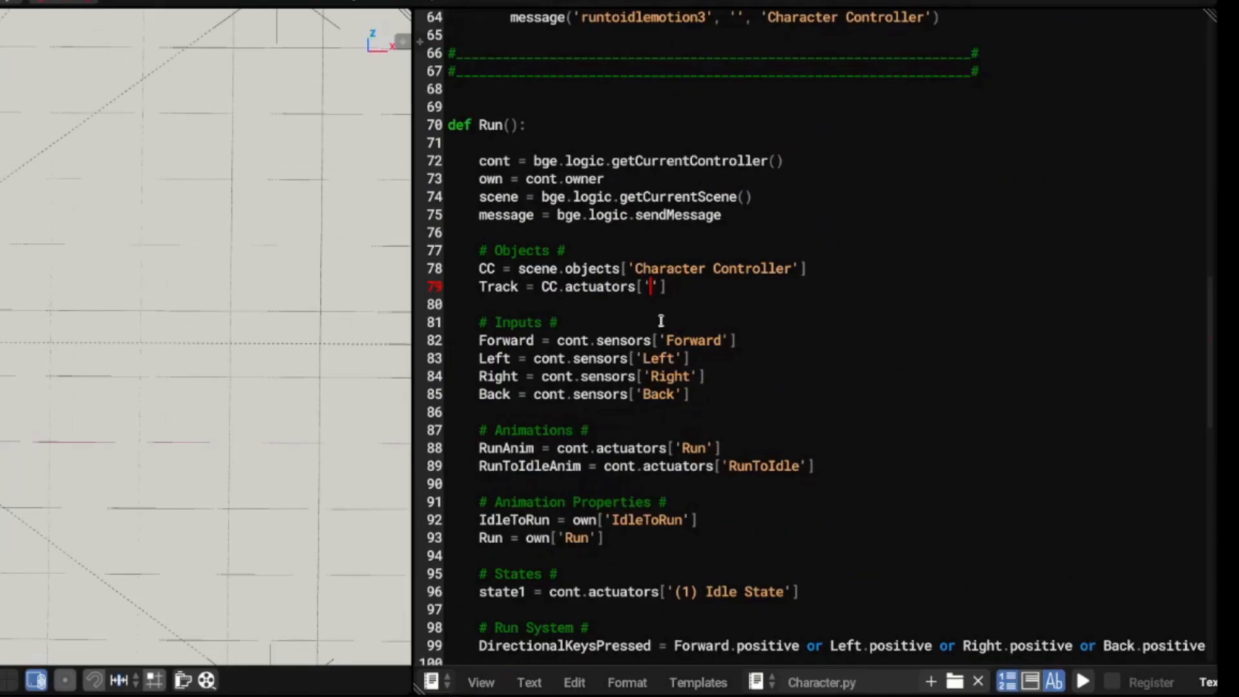
- Add comments above the CC and Track lines: get "Character Controller", and get "Track" actuator inside the Character Controller
left_click(568, 250)
key("Return")
type("# CC (get \"Character Controller) #")
left_click(873, 286)
key("Return")
type("# Track (get \"Track\" actuator inside the Character Controller) #")
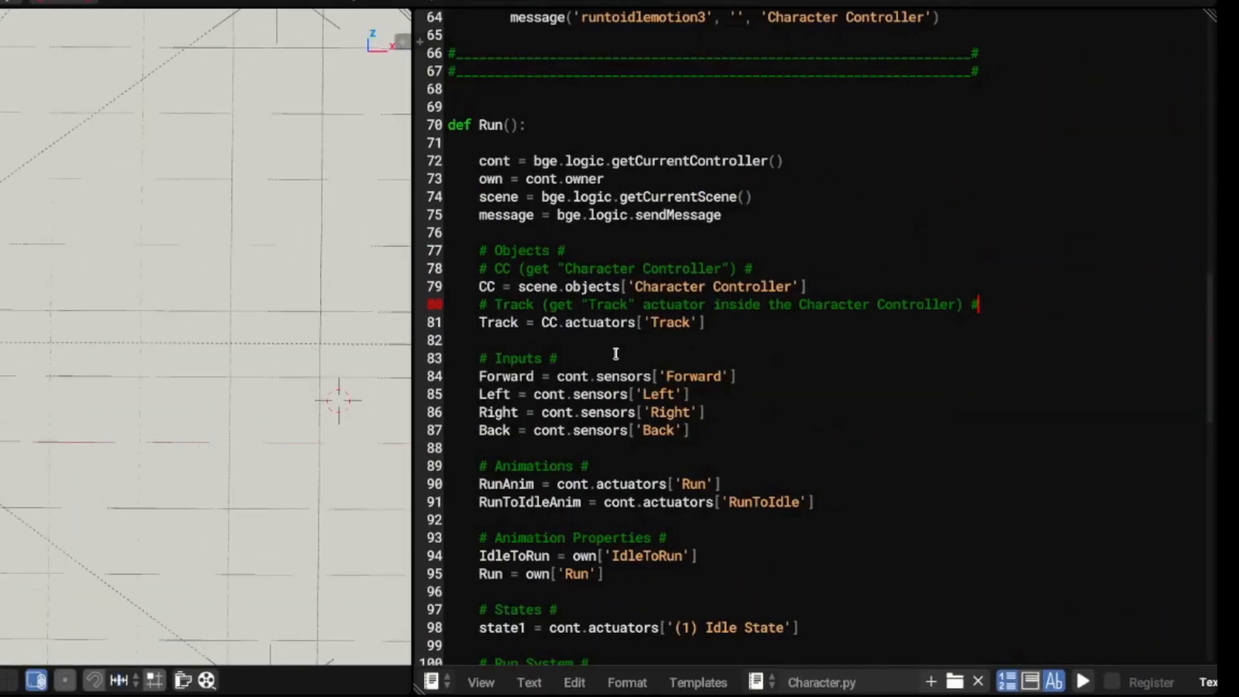
- Add a "# Faces #" section in Run() after the run motion block, above the Run To Idle divider
scroll(615, 354, "down", 2)
scroll(697, 474, "down", 11)
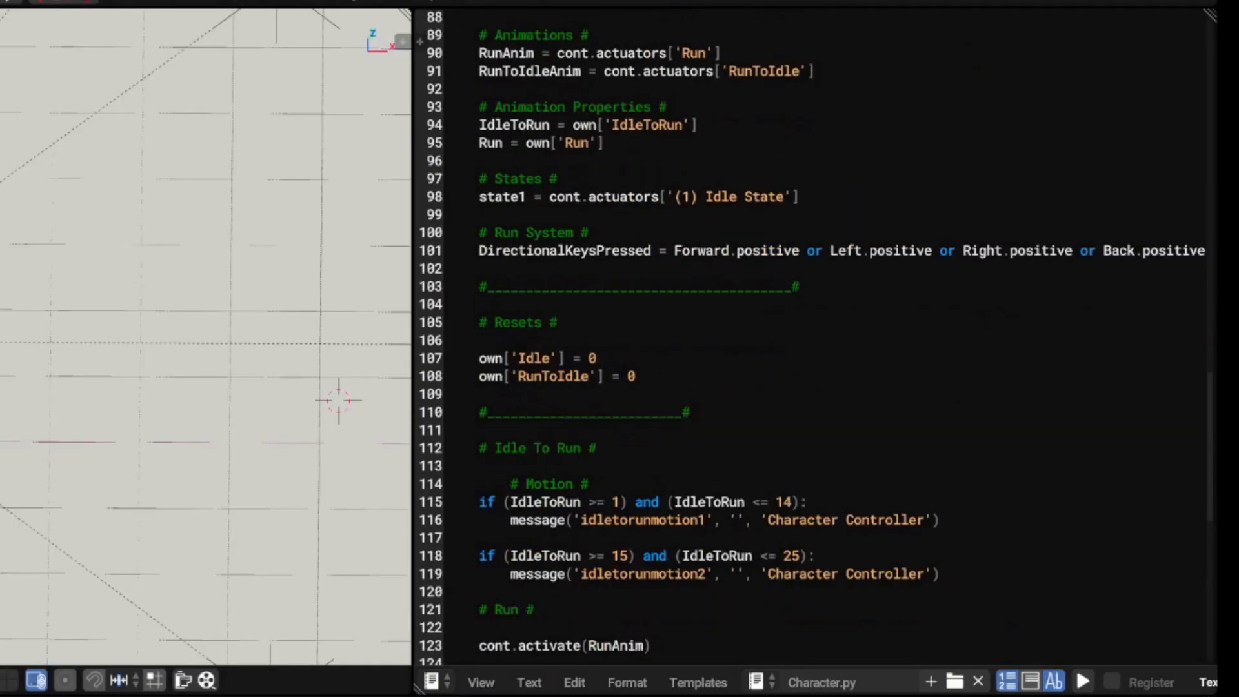
left_click(697, 478)
key("Return")
type("# Faces")
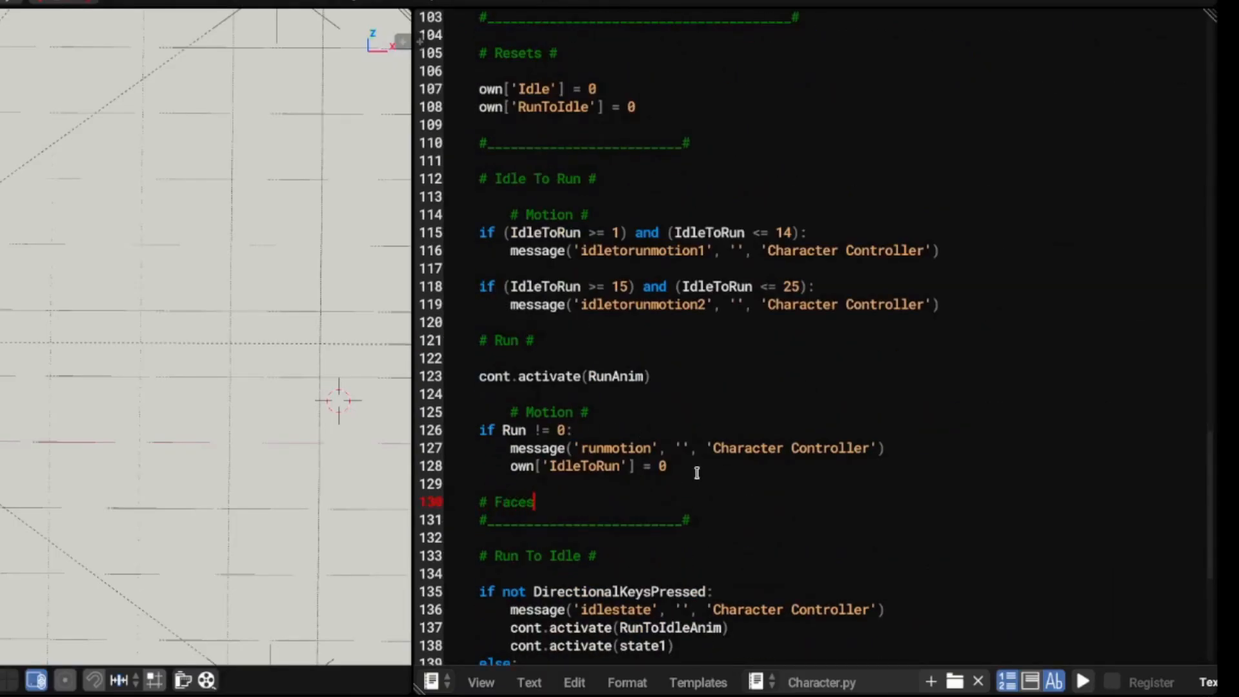
type(" #")
key("Return")
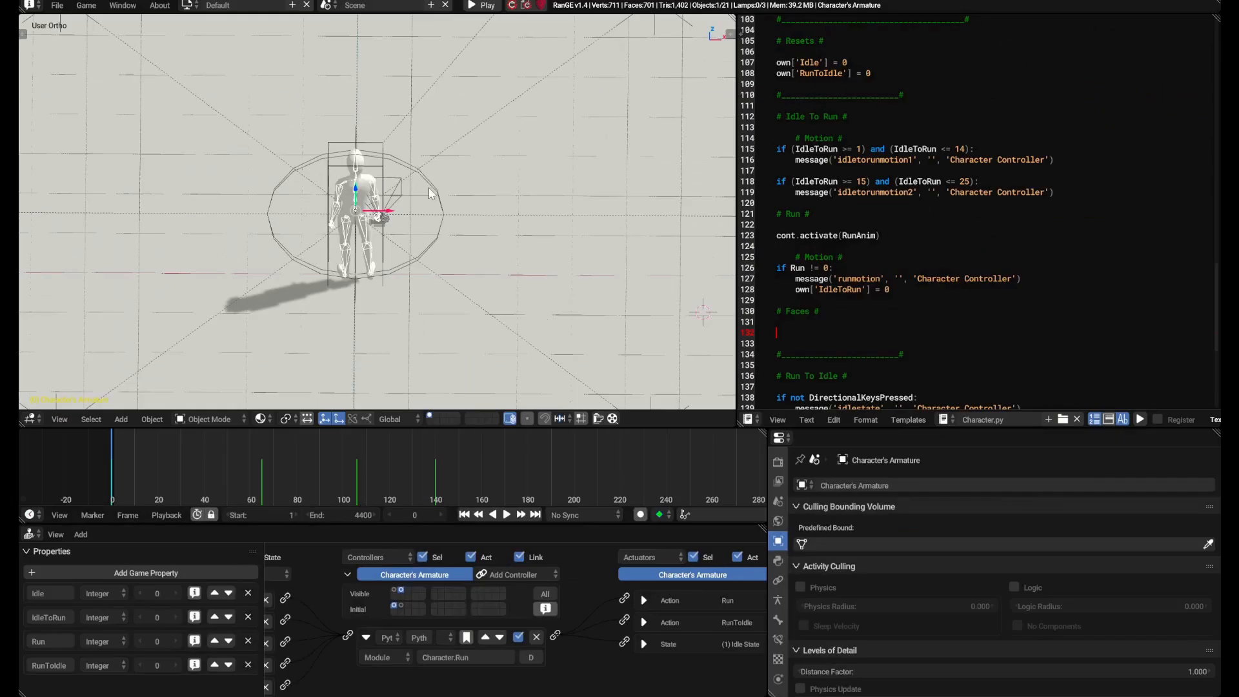
- Check the FaceFront empty in the viewport and leave the Character Controller as the selected object
left_click(385, 171)
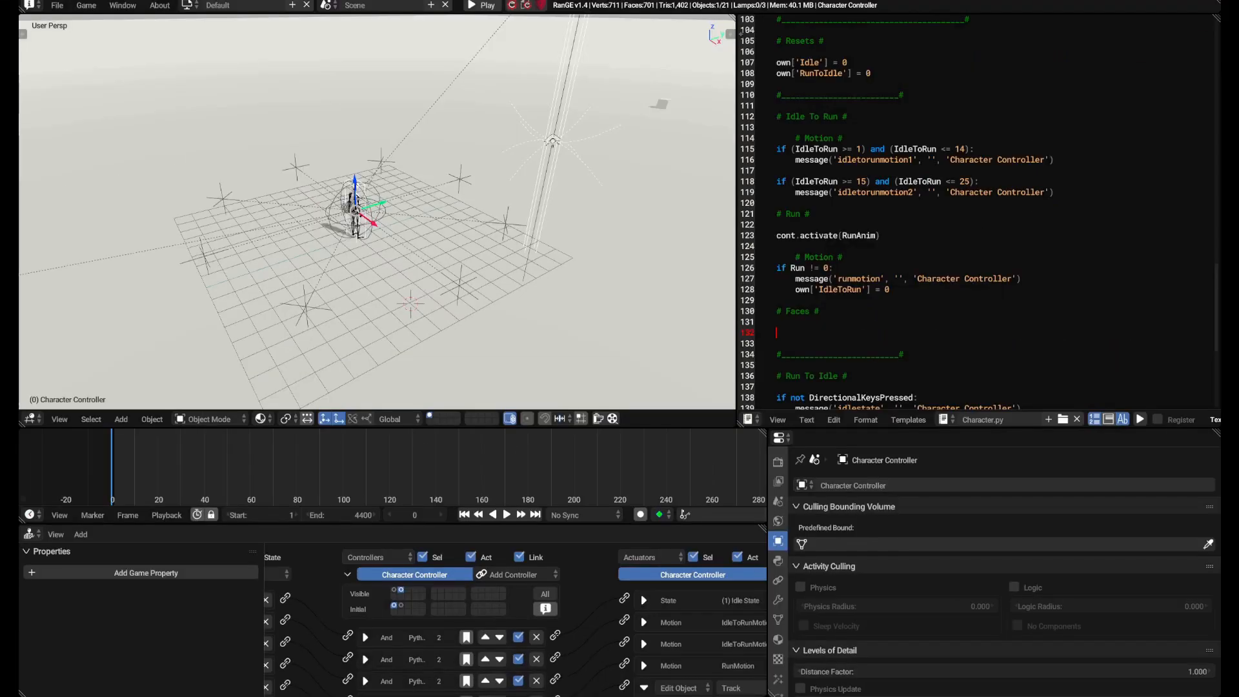
right_click(461, 180)
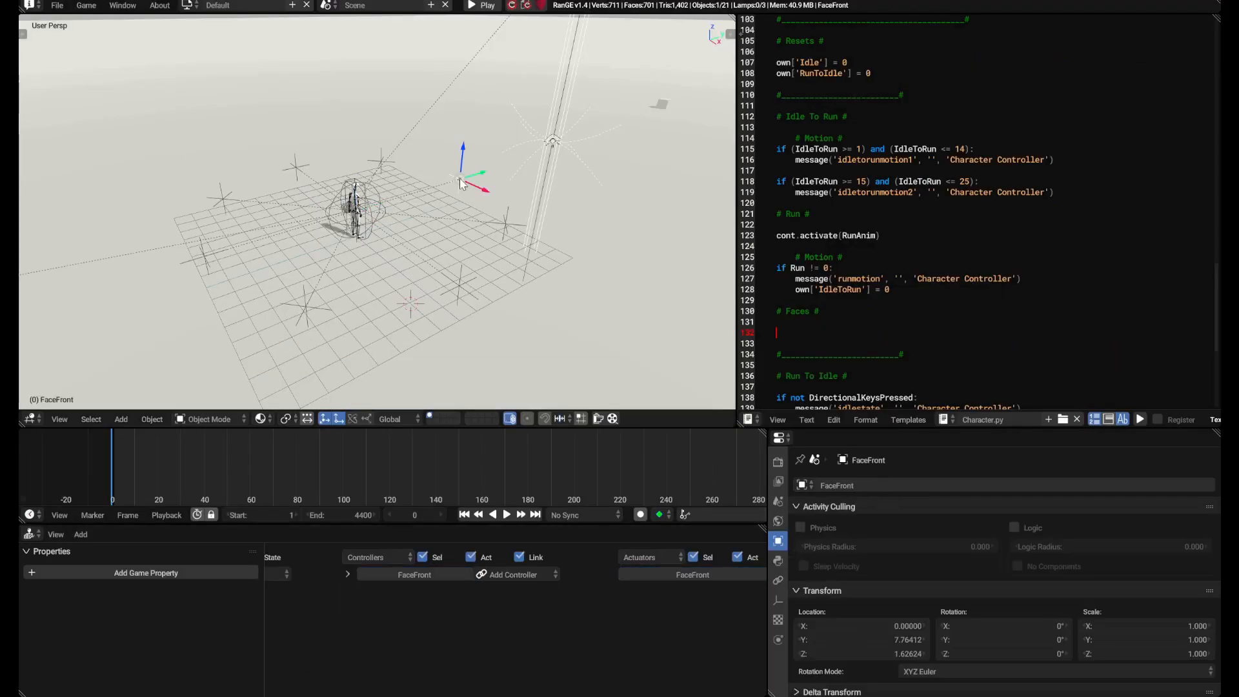
key("g")
right_click(473, 179)
right_click(356, 219)
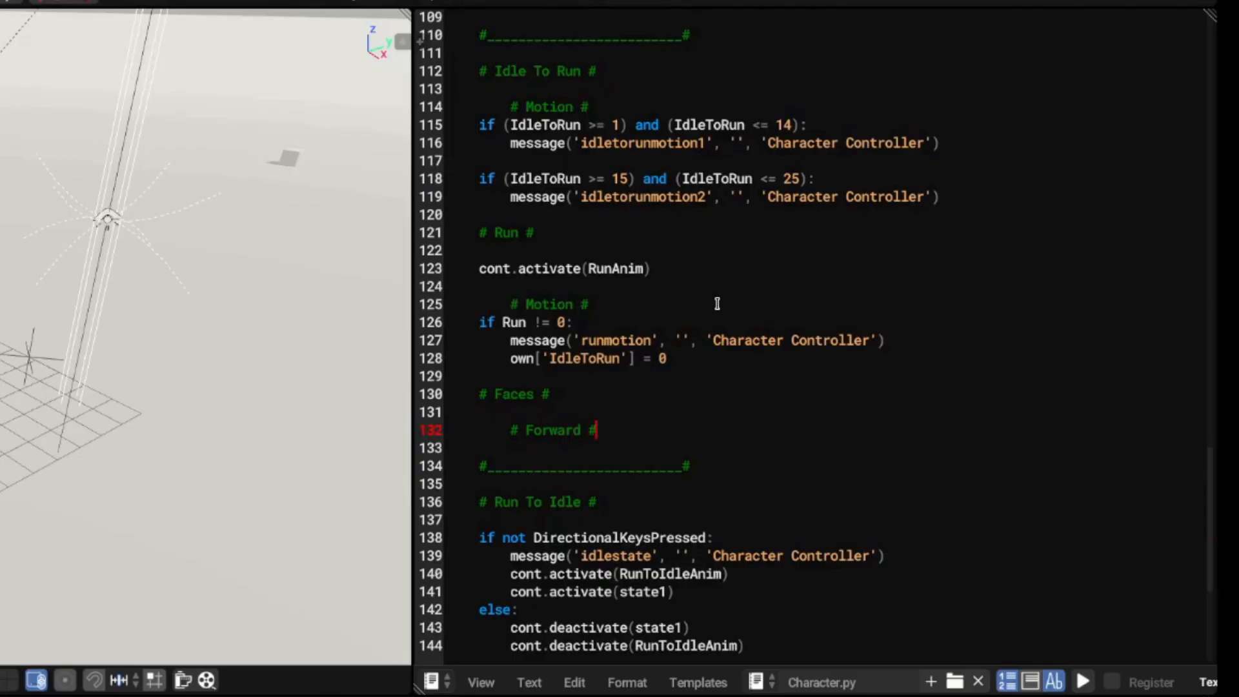
- Under the "# Forward #" comment, add an if Forward.positive: condition that calls message('track', '', 'Character Controller')
key("Return")
type("if ")
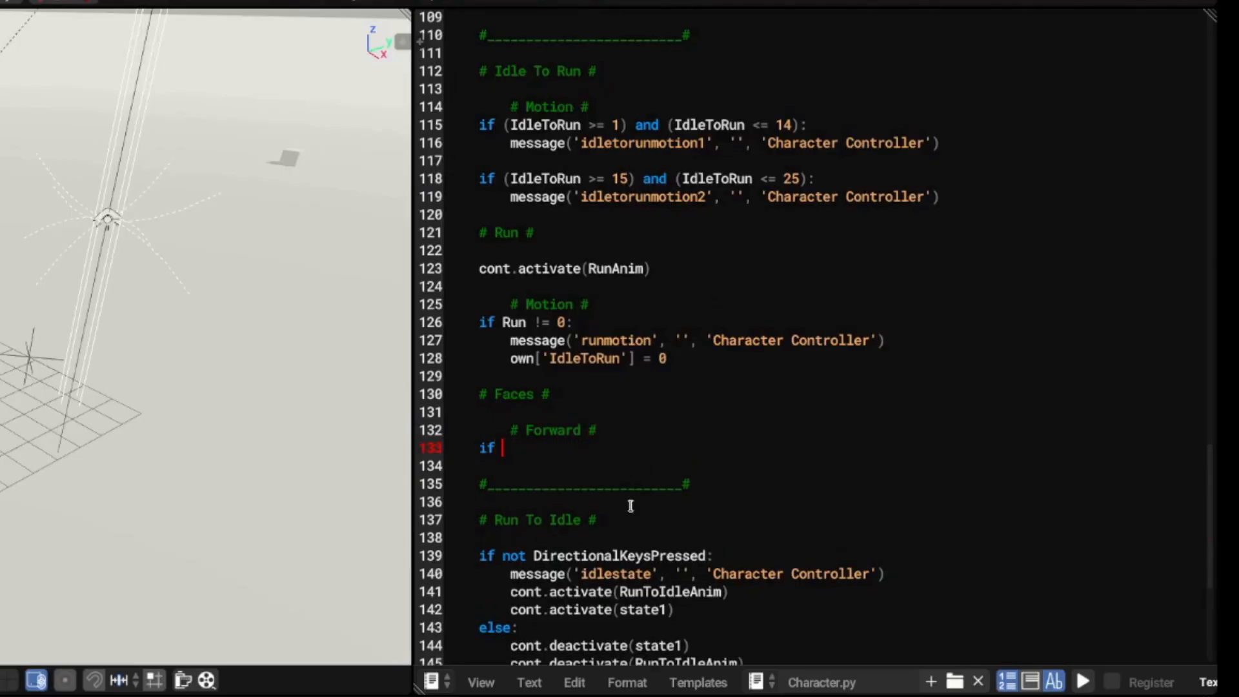
type("Forward.positive:")
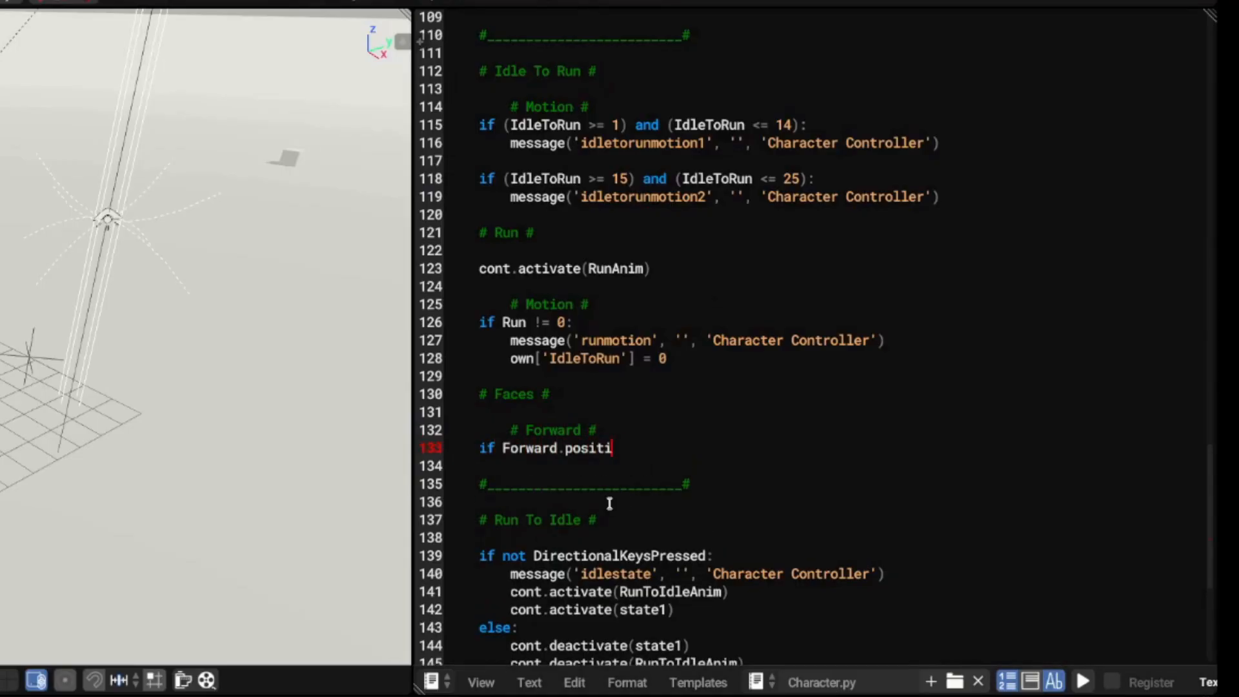
key("Return")
type("message('track',")
left_click_drag(896, 341, 670, 338)
key("ctrl+c")
left_click(832, 465)
key("ctrl+v")
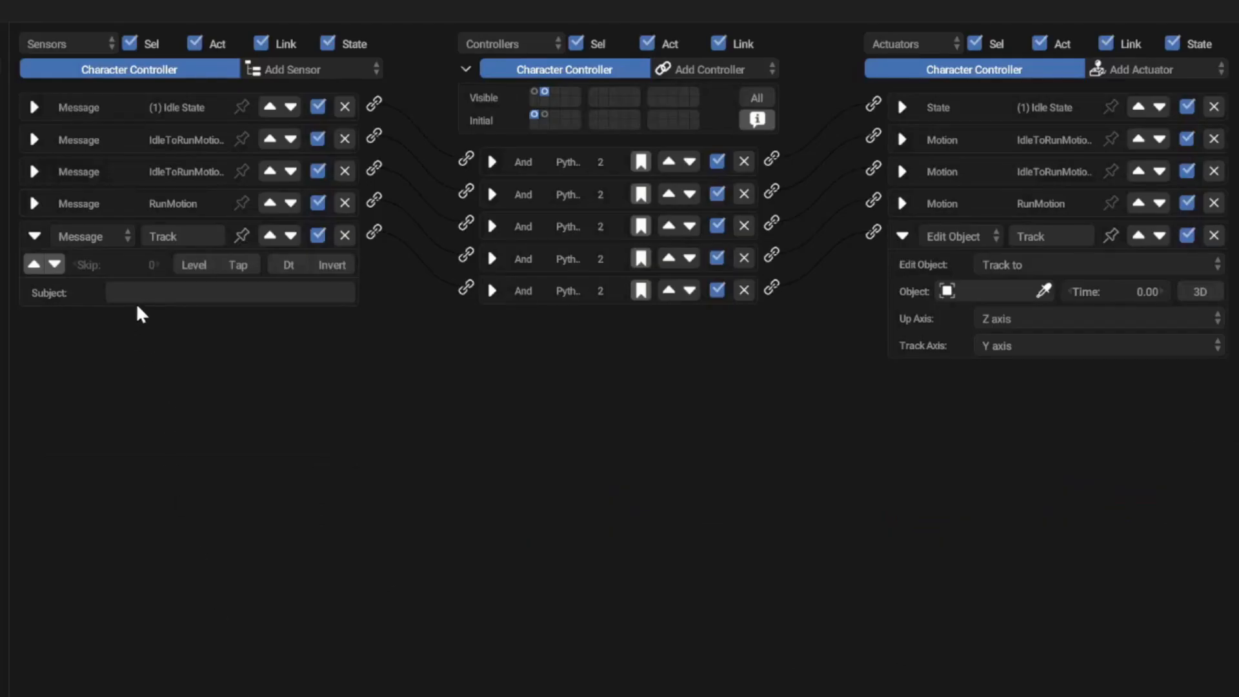
- Set the subject of the Character Controller's Track message sensor to track
left_click(148, 298)
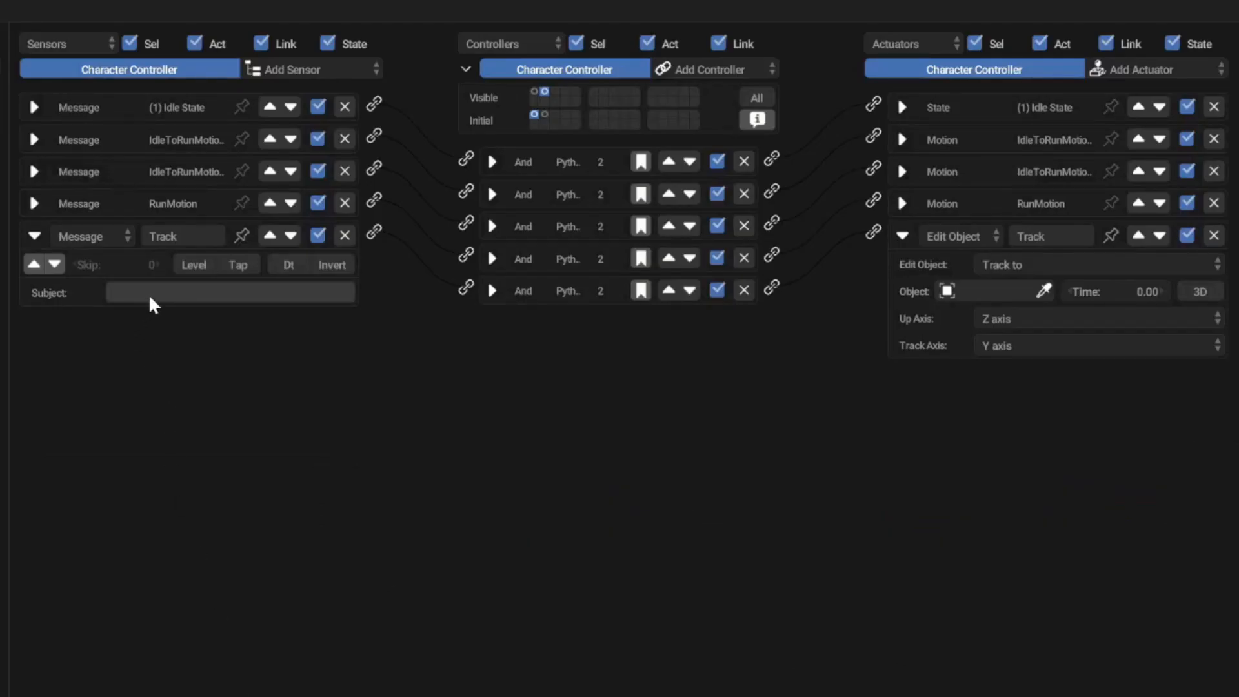
type("track")
key("Return")
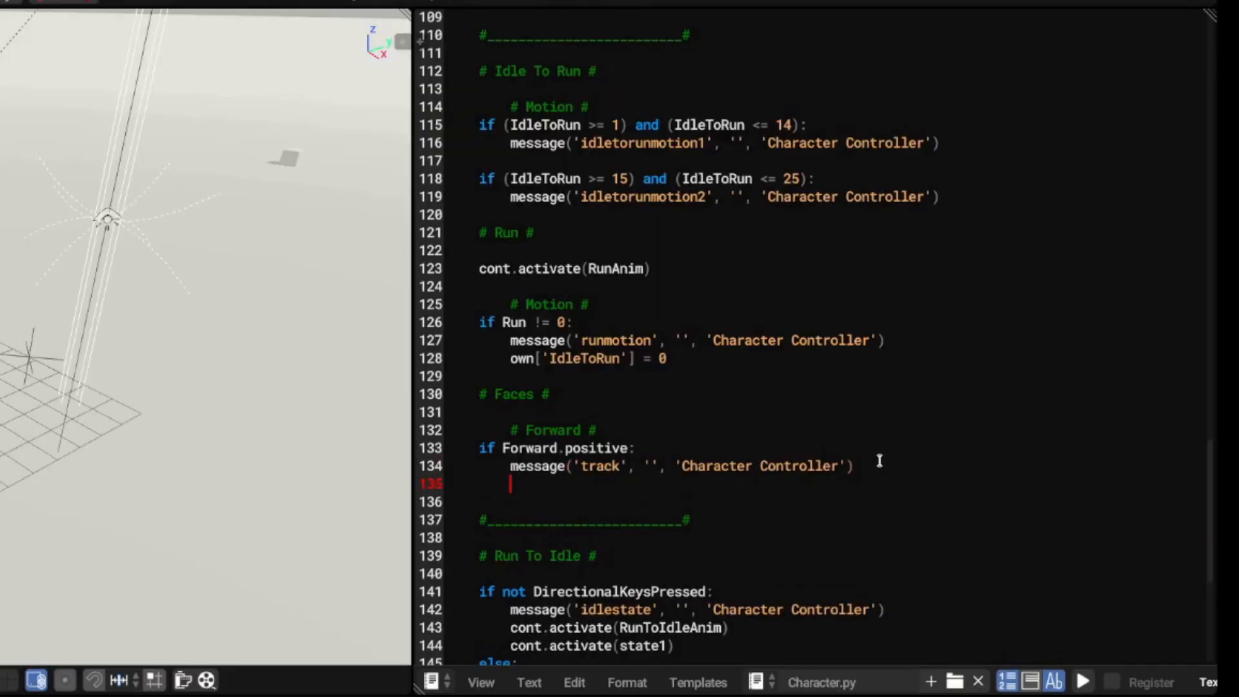
- Inside the Forward condition, add Track.object = "FaceFront", Track.time = 5 and the start of a Track.trackAxis assignment
scroll(598, 443, "up", 15)
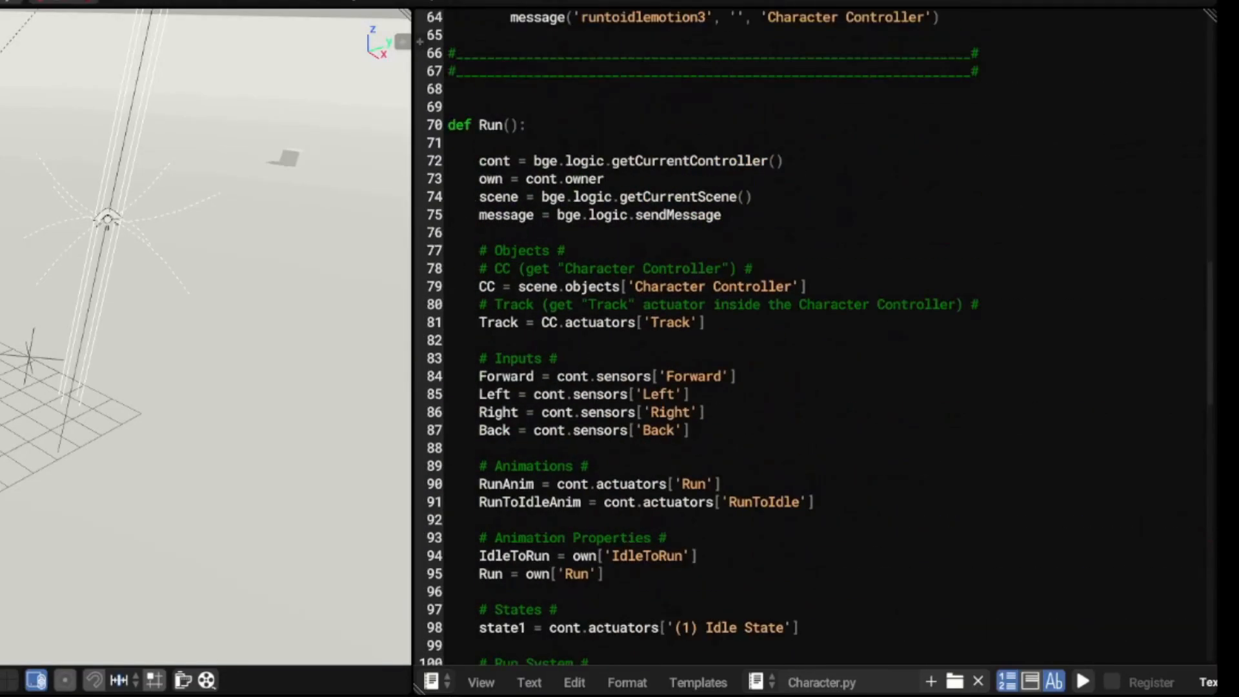
scroll(506, 313, "down", 18)
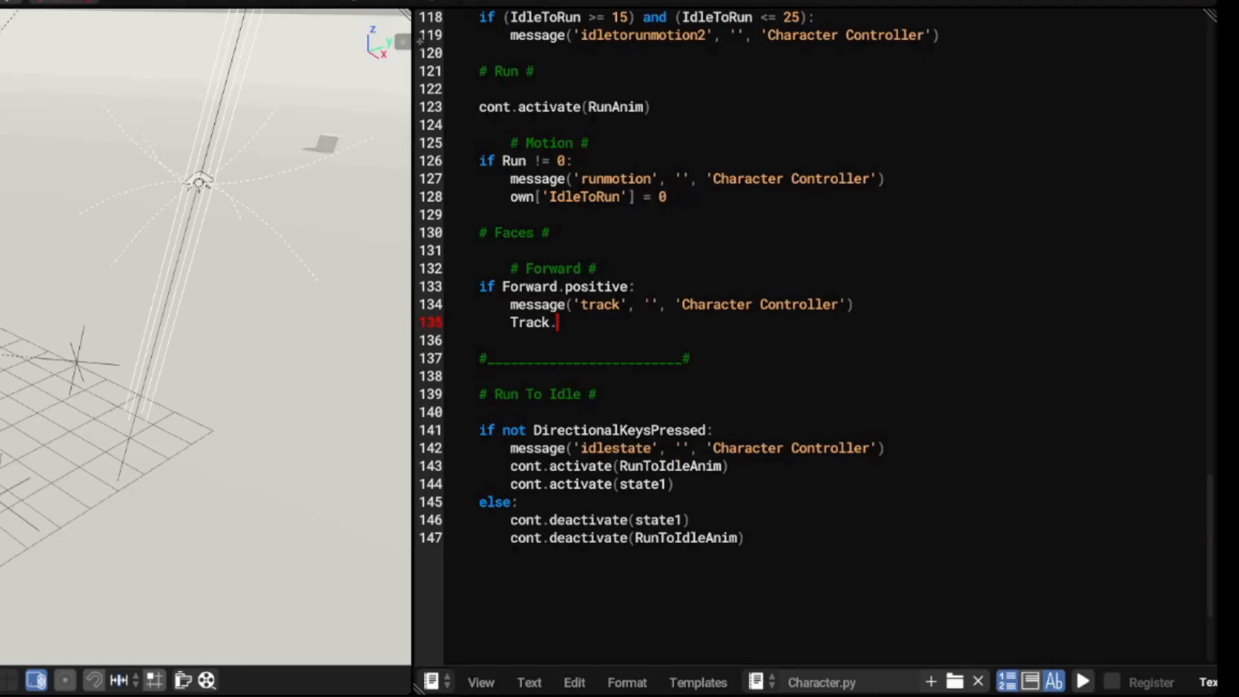
type("object")
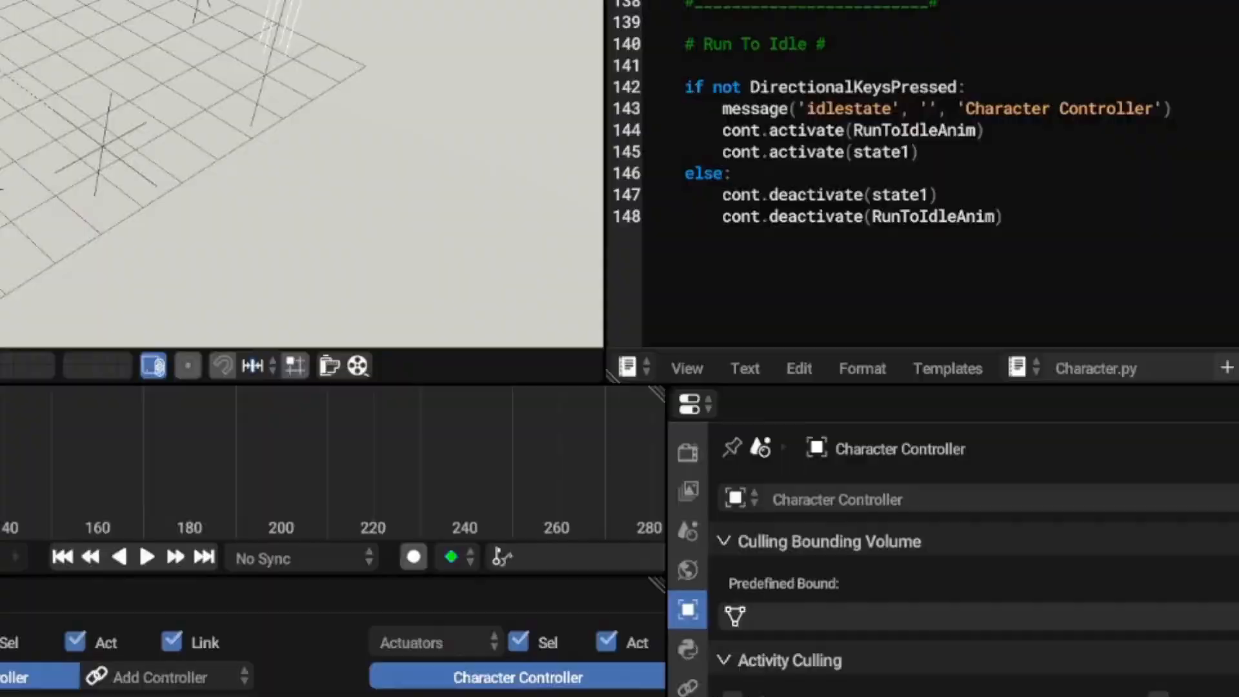
type("Track.time = 5")
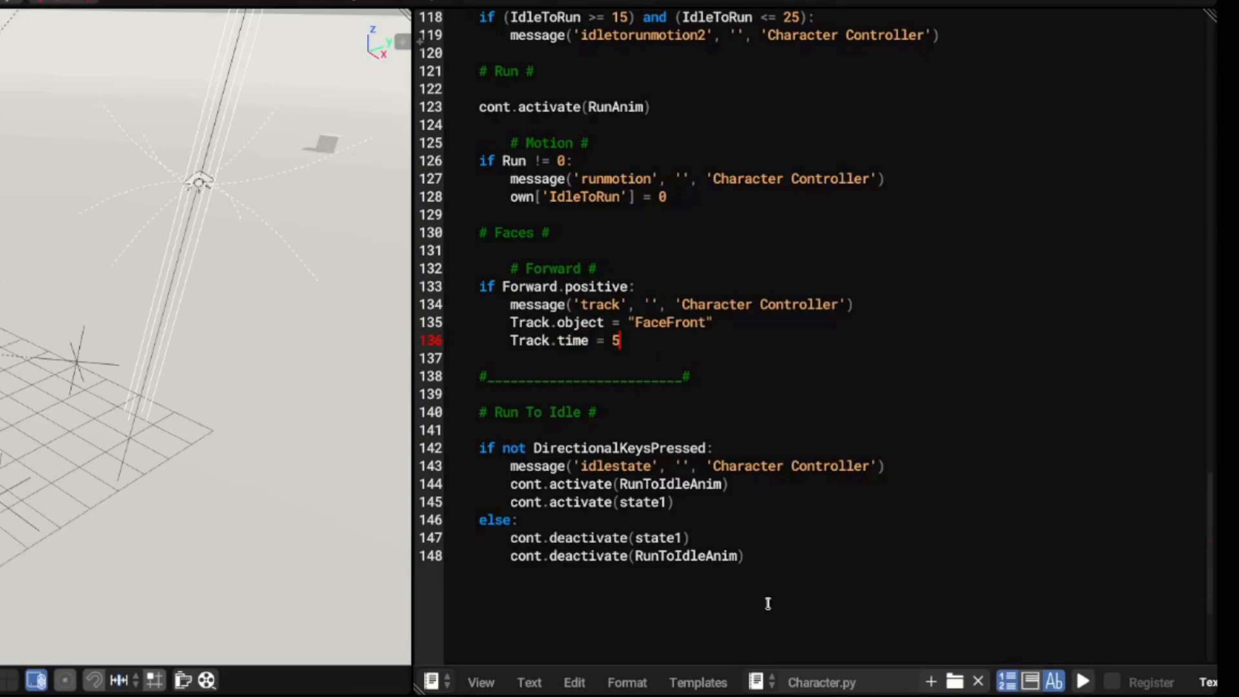
key("Return")
type("Track.t")
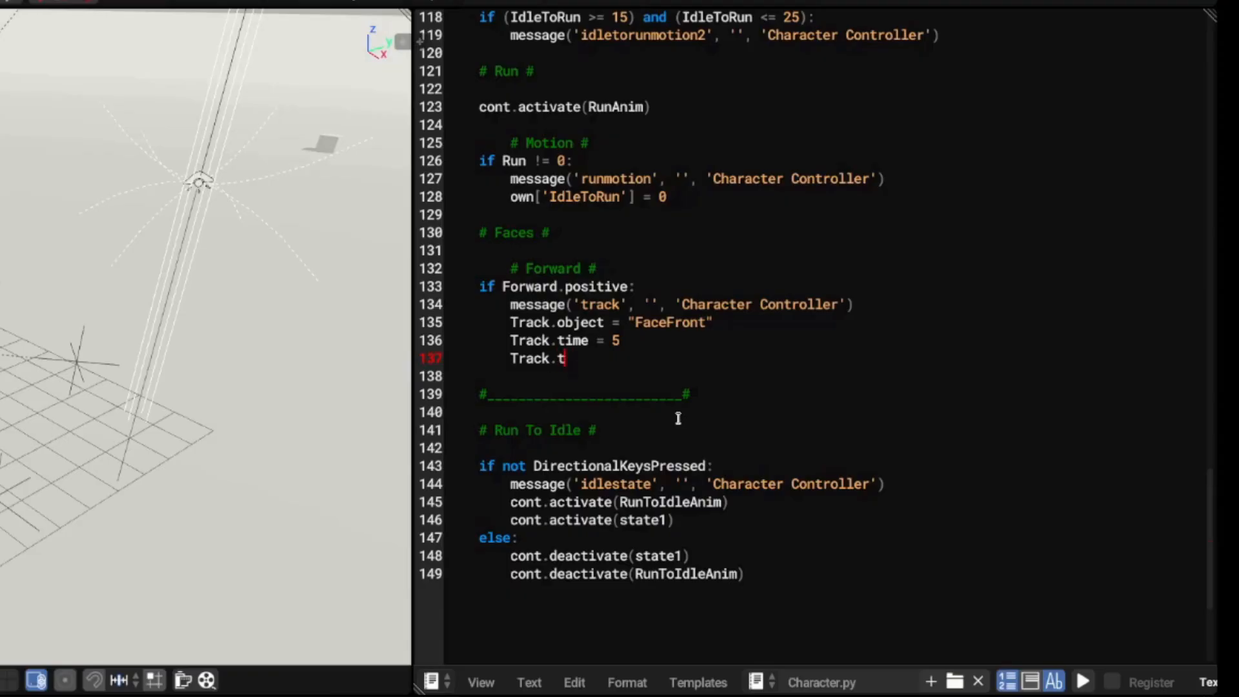
type("rackAxis")
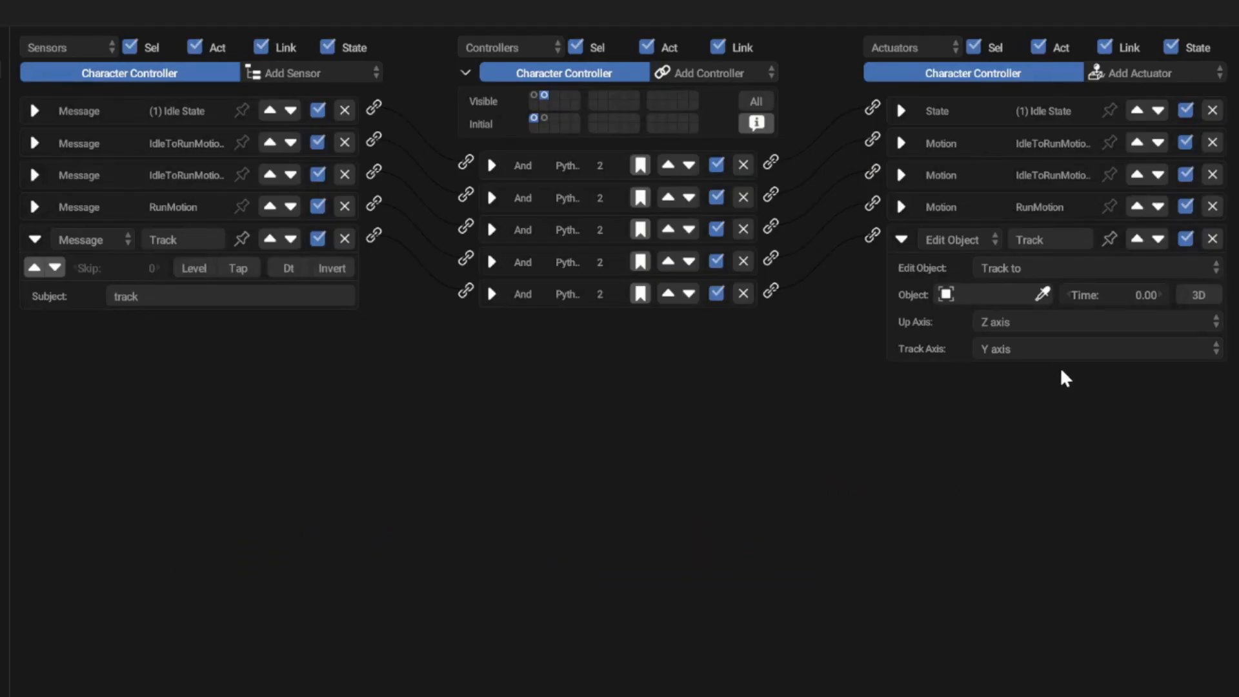
- Examine the Track to actuator's track axis options and the integer for each axis in the trackAxis documentation
left_click(1050, 350)
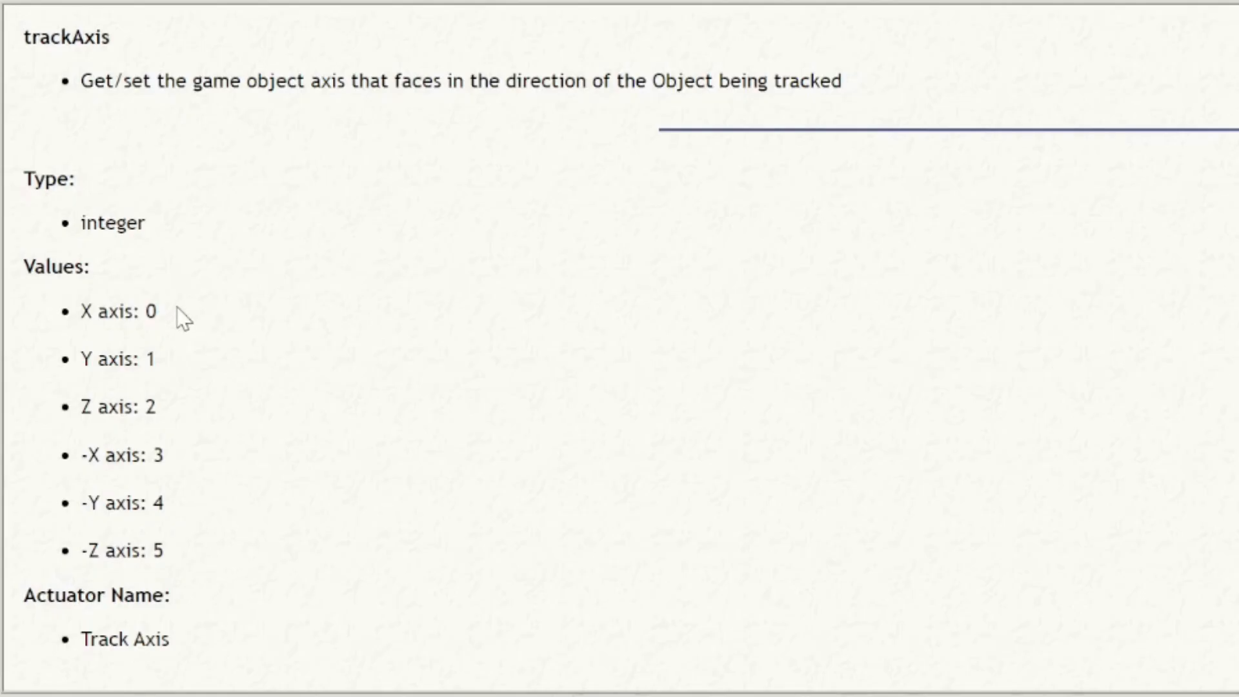
left_click_drag(180, 318, 37, 322)
left_click_drag(177, 368, 63, 381)
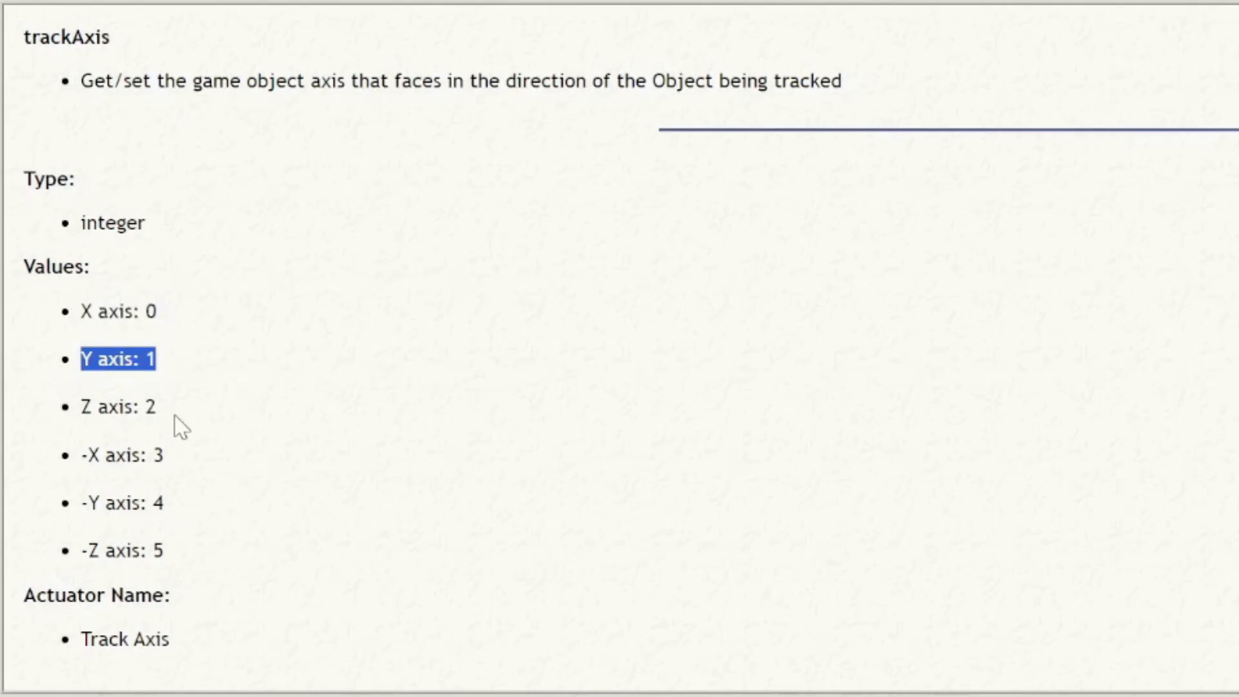
left_click_drag(175, 415, 75, 410)
left_click_drag(165, 455, 61, 515)
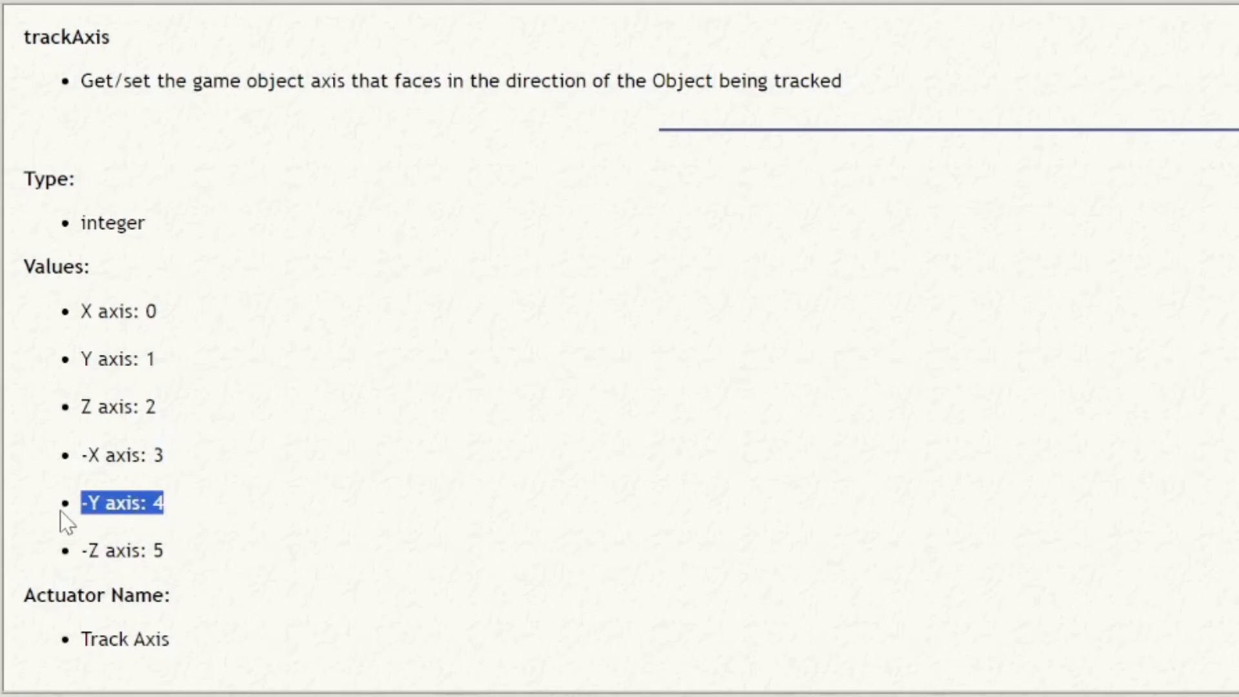
left_click(193, 551)
left_click_drag(208, 554, 81, 573)
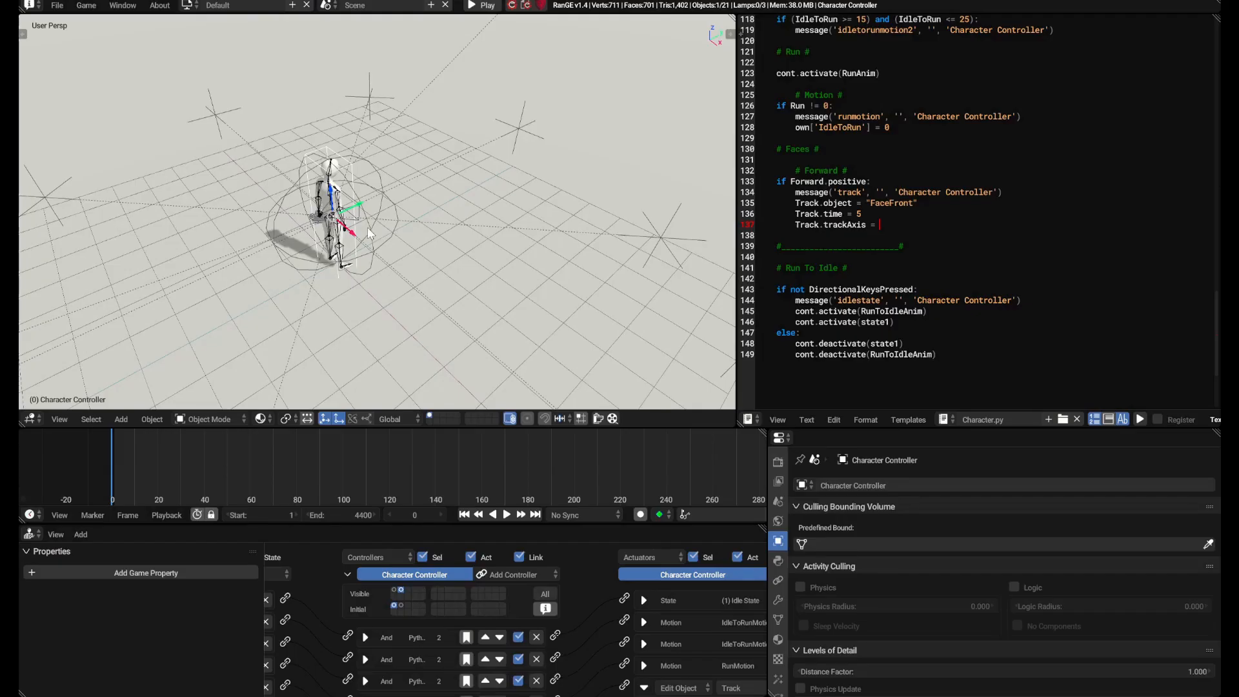
- Switch the transform orientation to Local for the Character Controller and complete the axis line as Track.trackAxis = 4
left_click(390, 419)
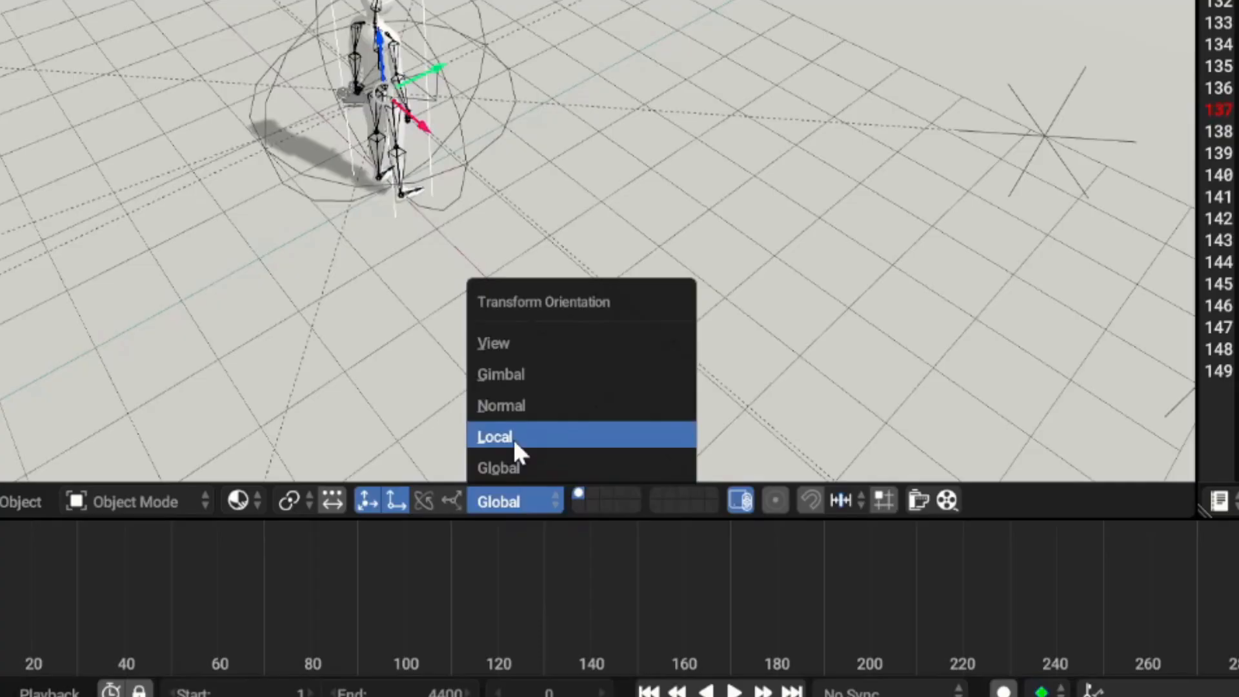
left_click(513, 439)
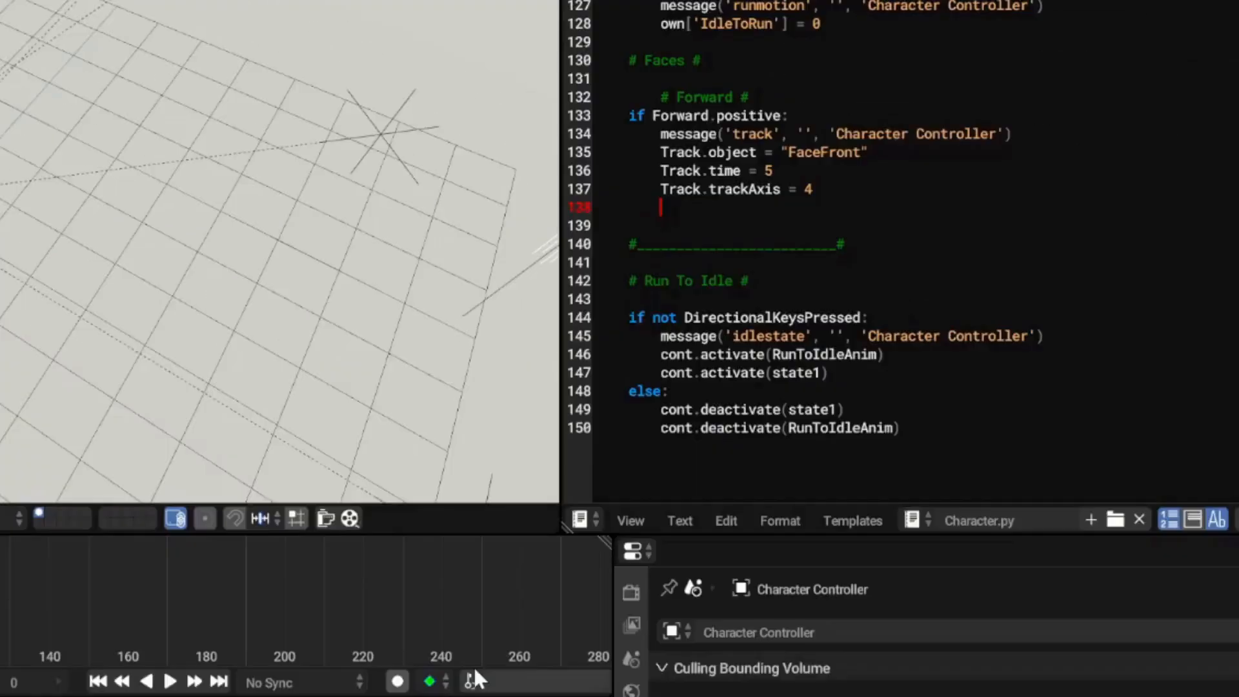
- Add Track.use3D = False to the Forward condition and try rotating the Character Controller about global Z
type("Track.use3D =")
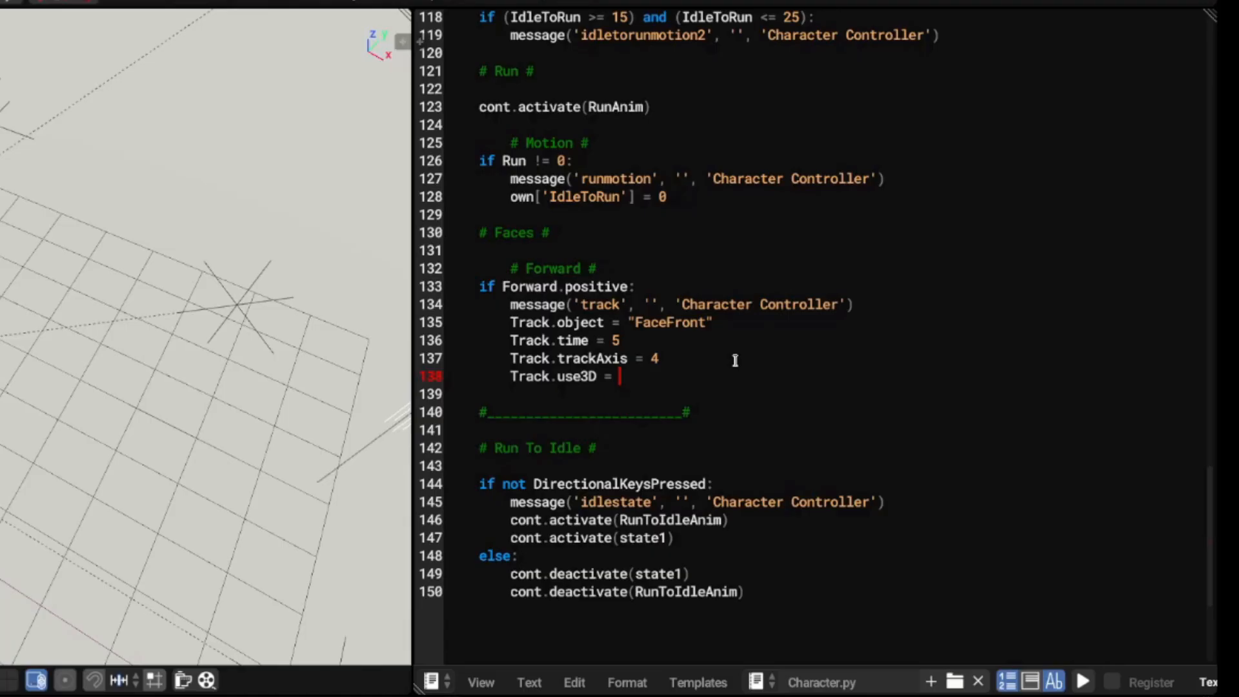
type("alserz")
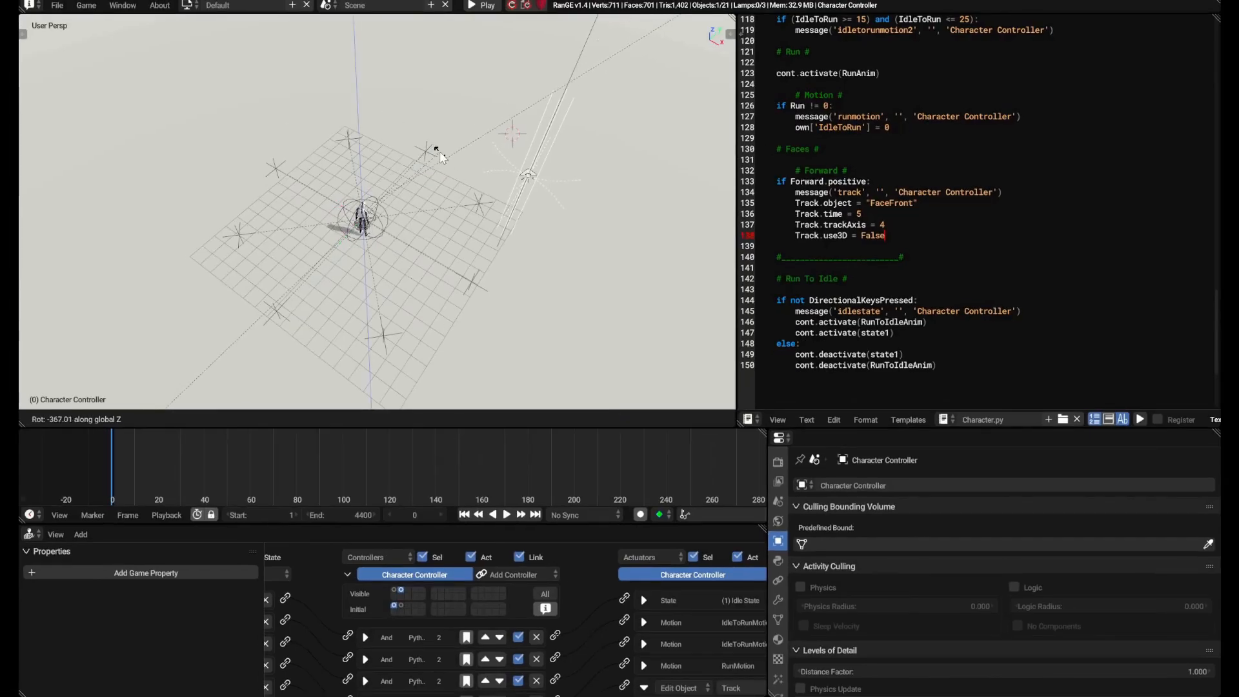
scroll(441, 157, "up", 4)
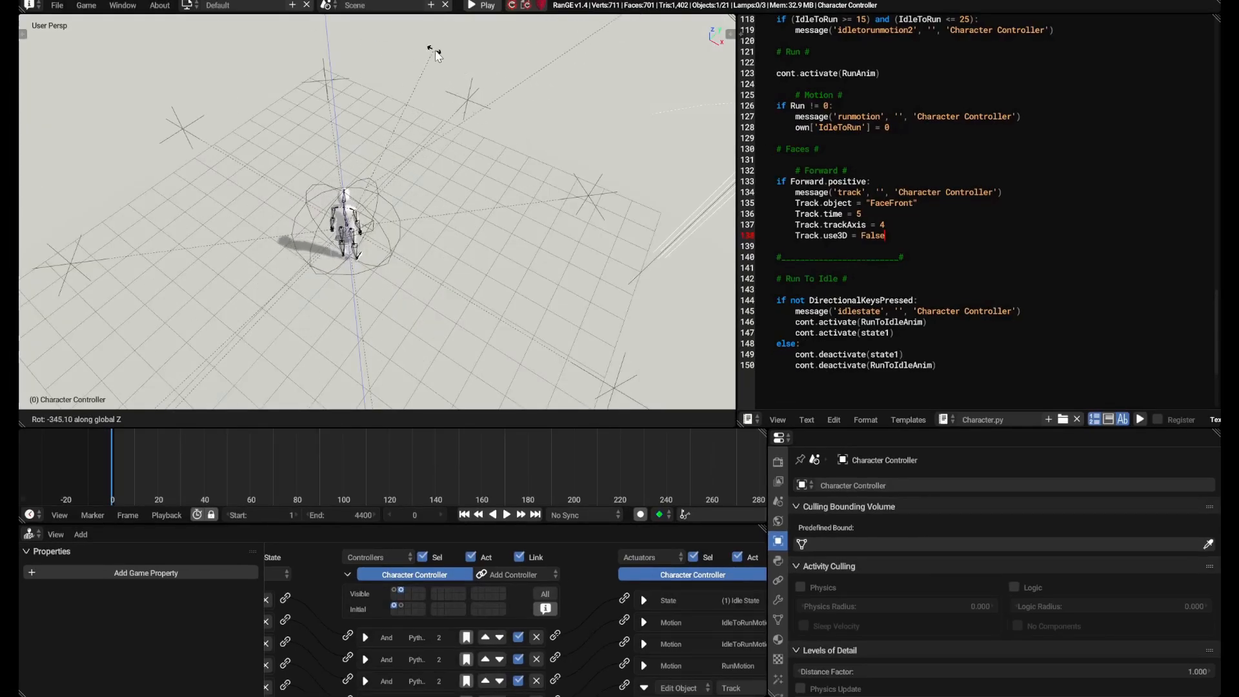
right_click(401, 287)
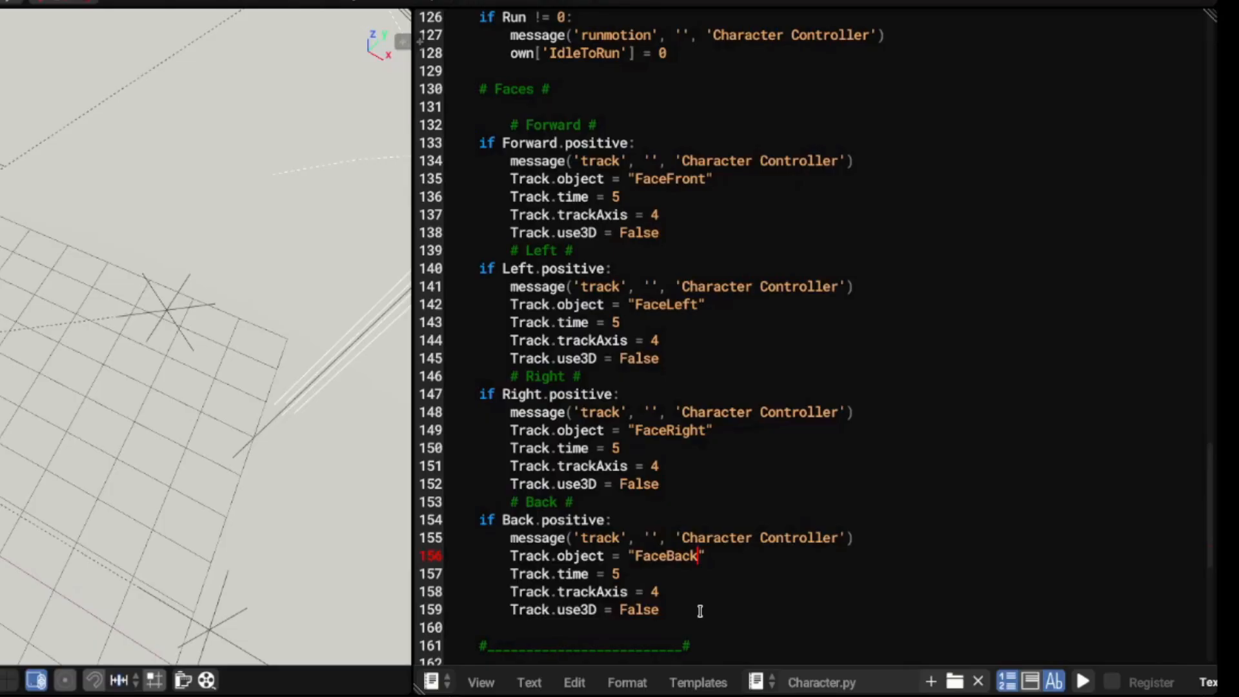
- Check the sensor names used in the Left, Right and Back conditions of the Faces section
left_click_drag(503, 268, 542, 269)
left_click_drag(503, 394, 549, 395)
left_click_drag(503, 520, 542, 521)
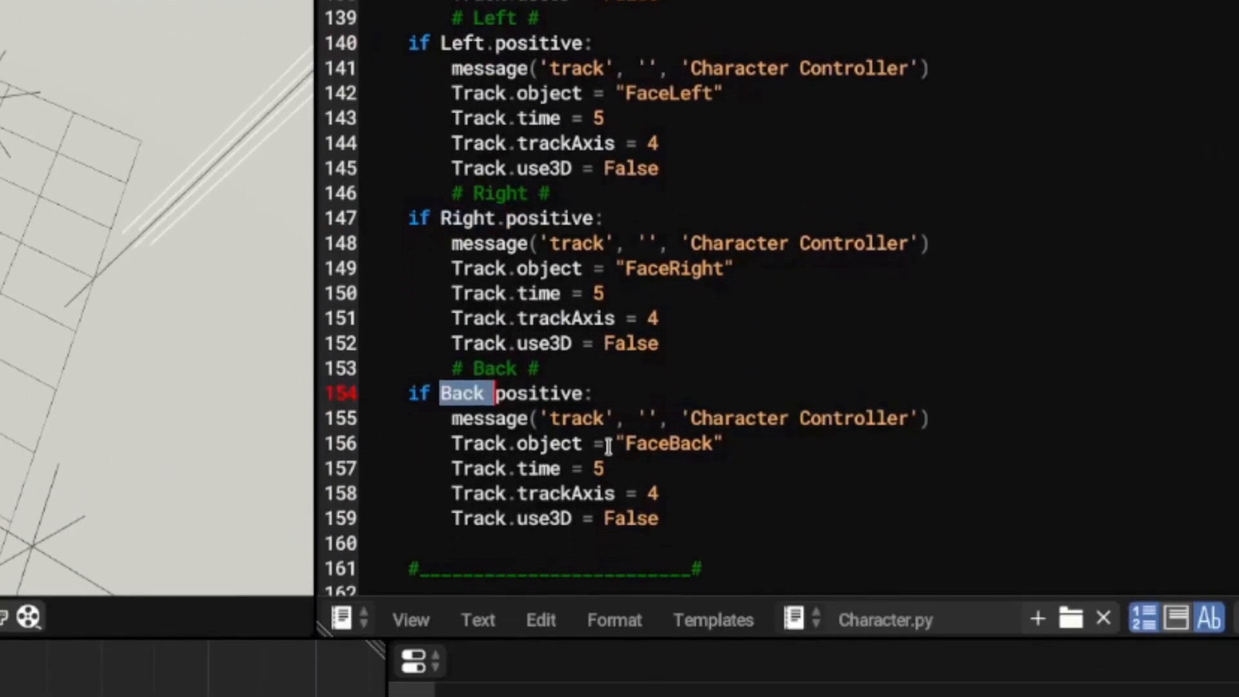
- Add a Forward Left condition requiring Forward.positive and Left.positive, with Track.object "FaceFrontLeft", time 5, trackAxis 4 and use3D False, and select its block
left_click(723, 518)
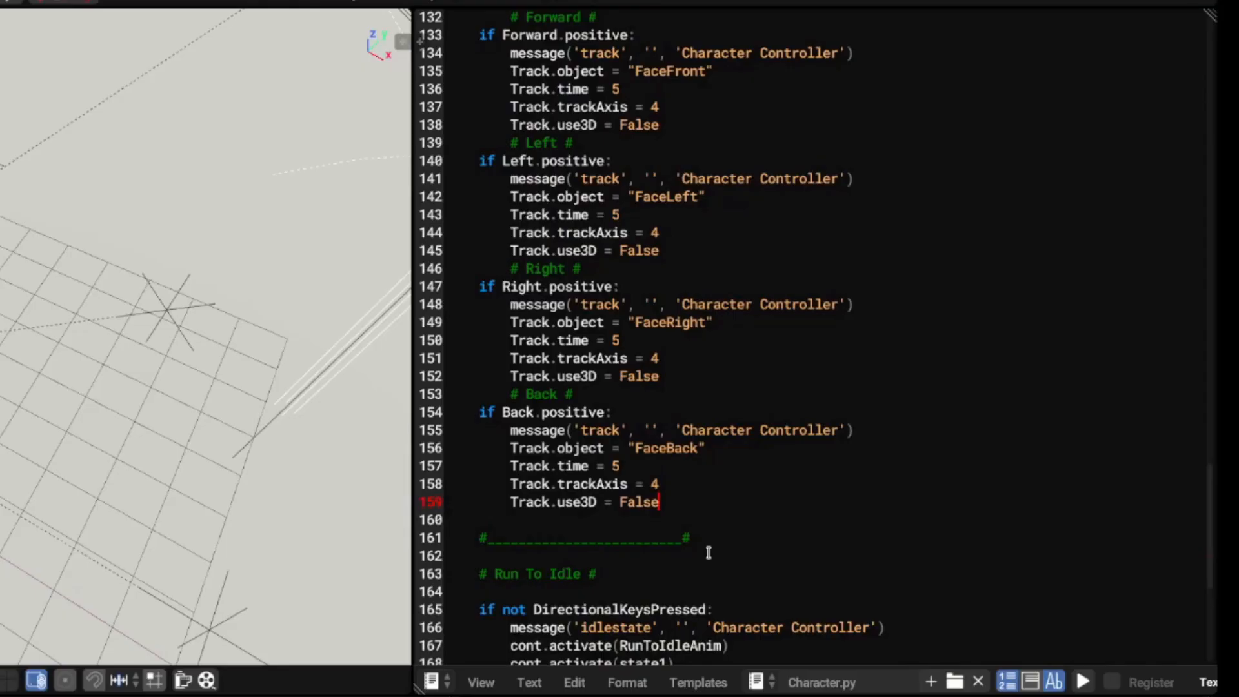
scroll(708, 553, "down", 1)
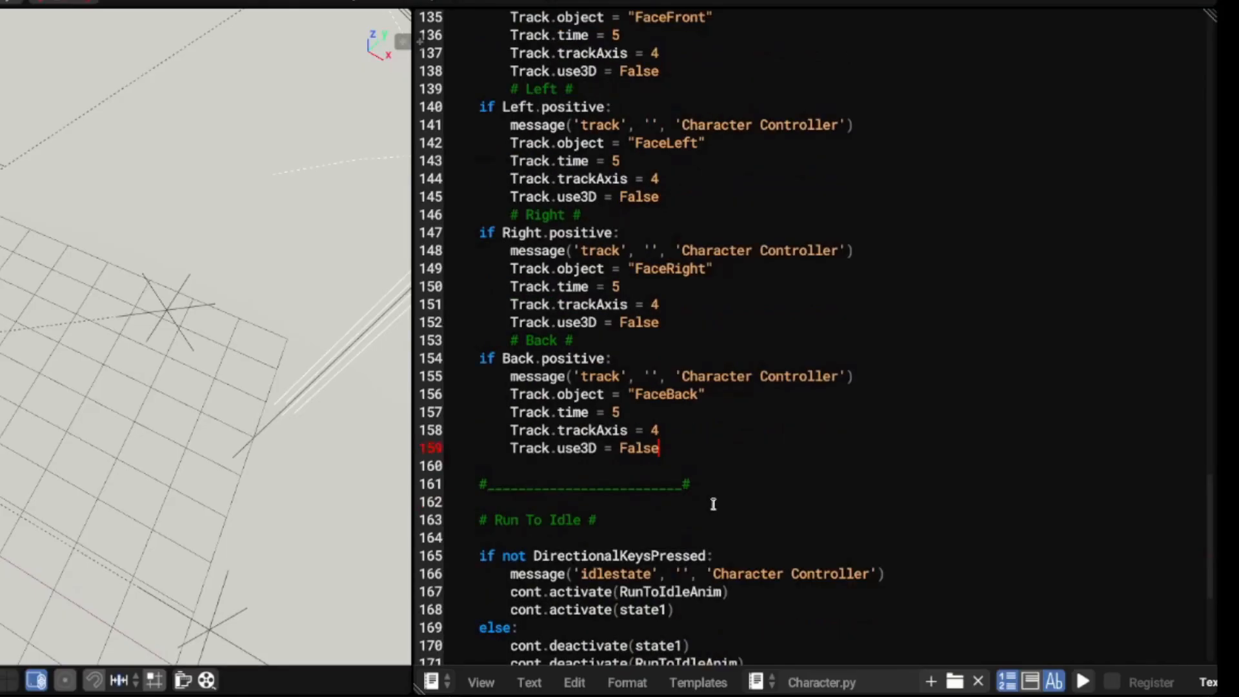
type("# Forward Left #     if Forward.positive:         message('track', '', 'Character Controller')         Track.object = \"FaceFront\"         Track.time = 5         Track.trackAxis = 4         Track.use3D = False")
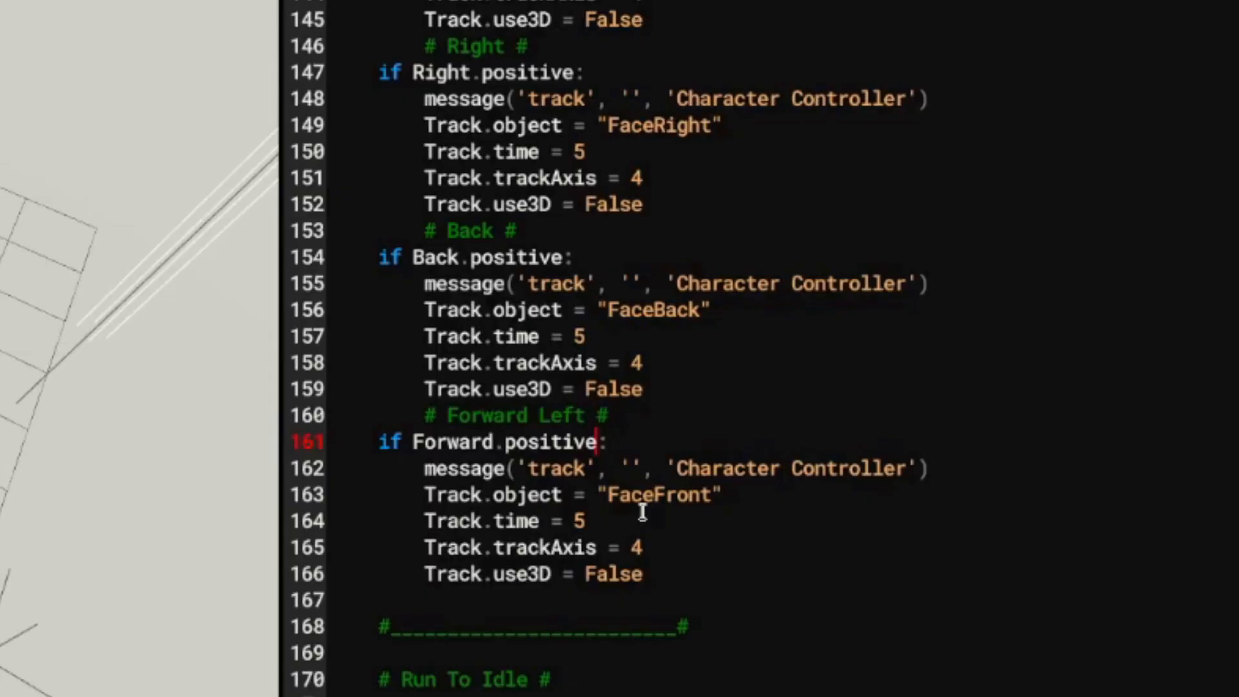
type("and Left.positive")
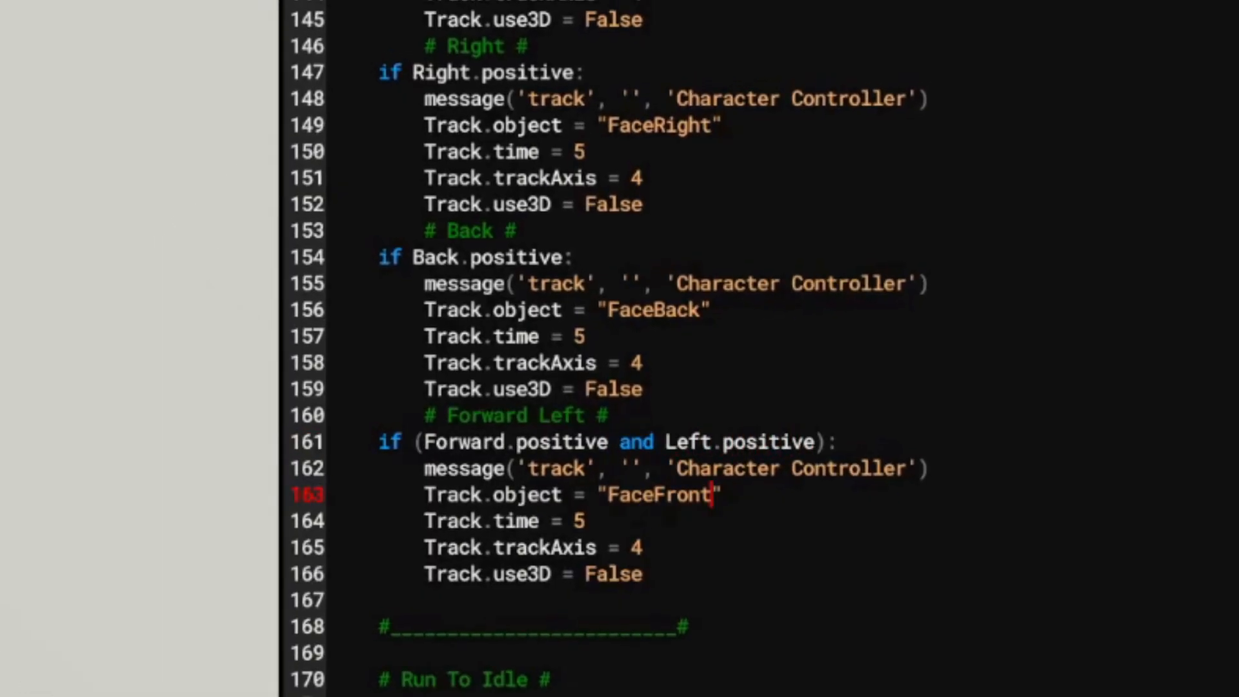
type("Left")
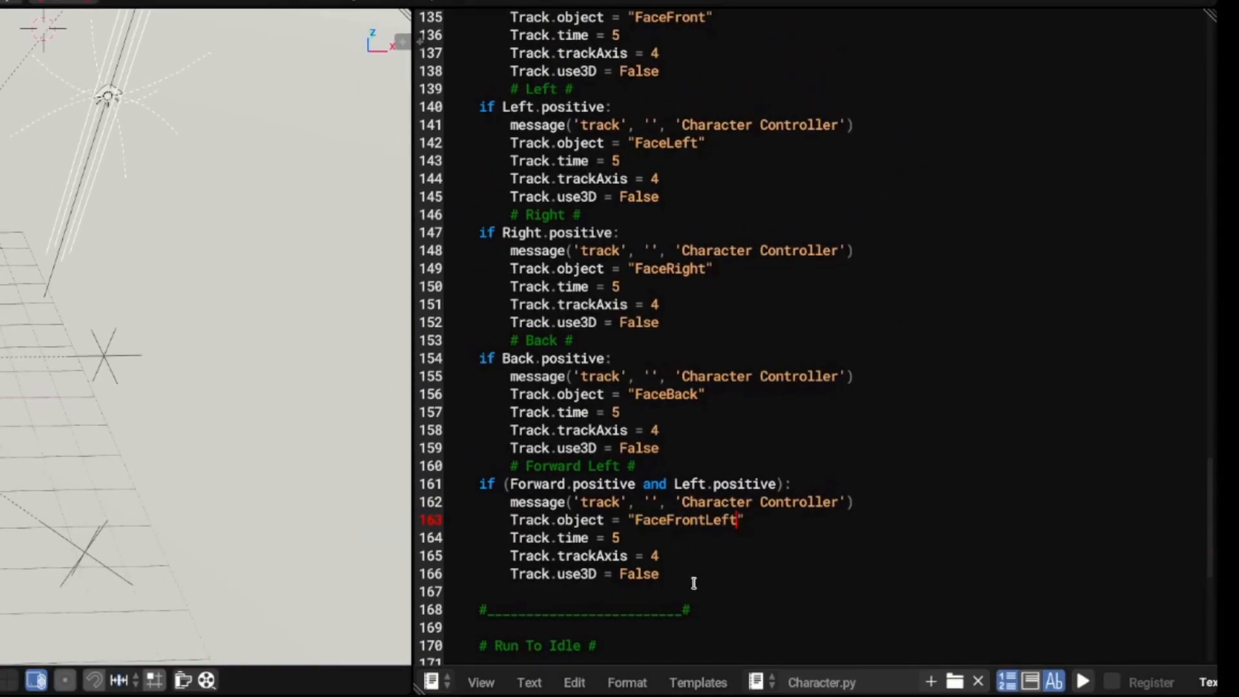
left_click_drag(684, 574, 479, 484)
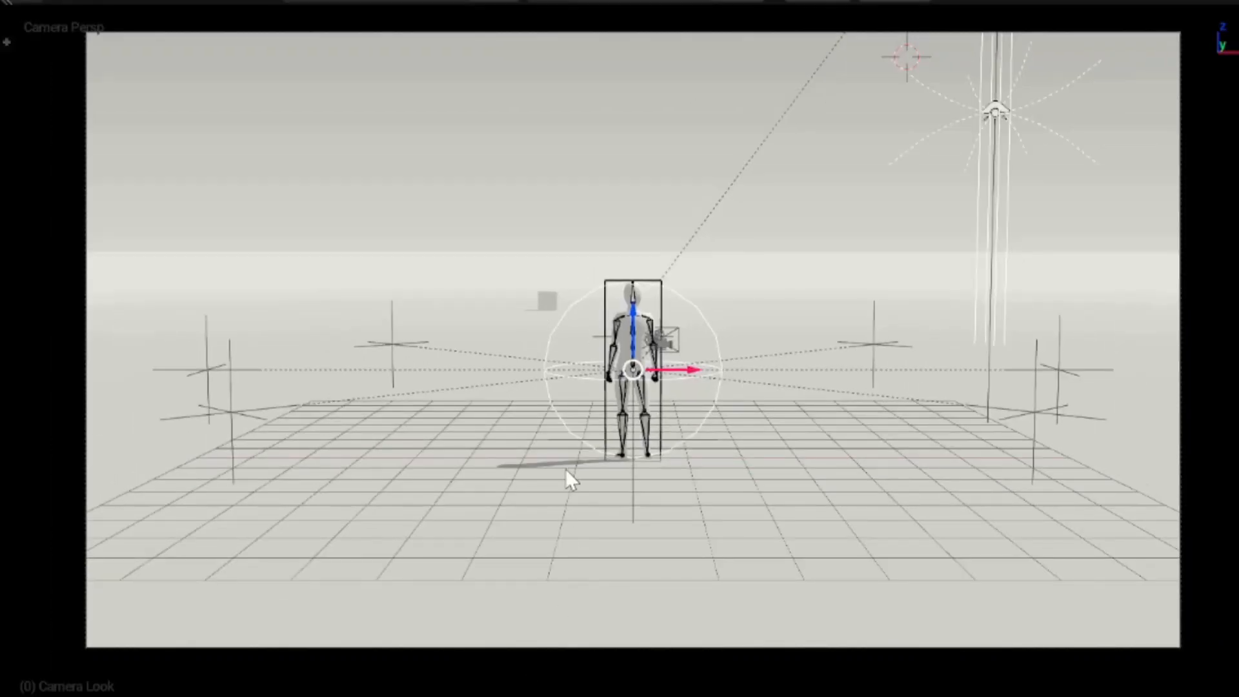
- Run the game from the camera view to test running forward and right, and end the test
key("p")
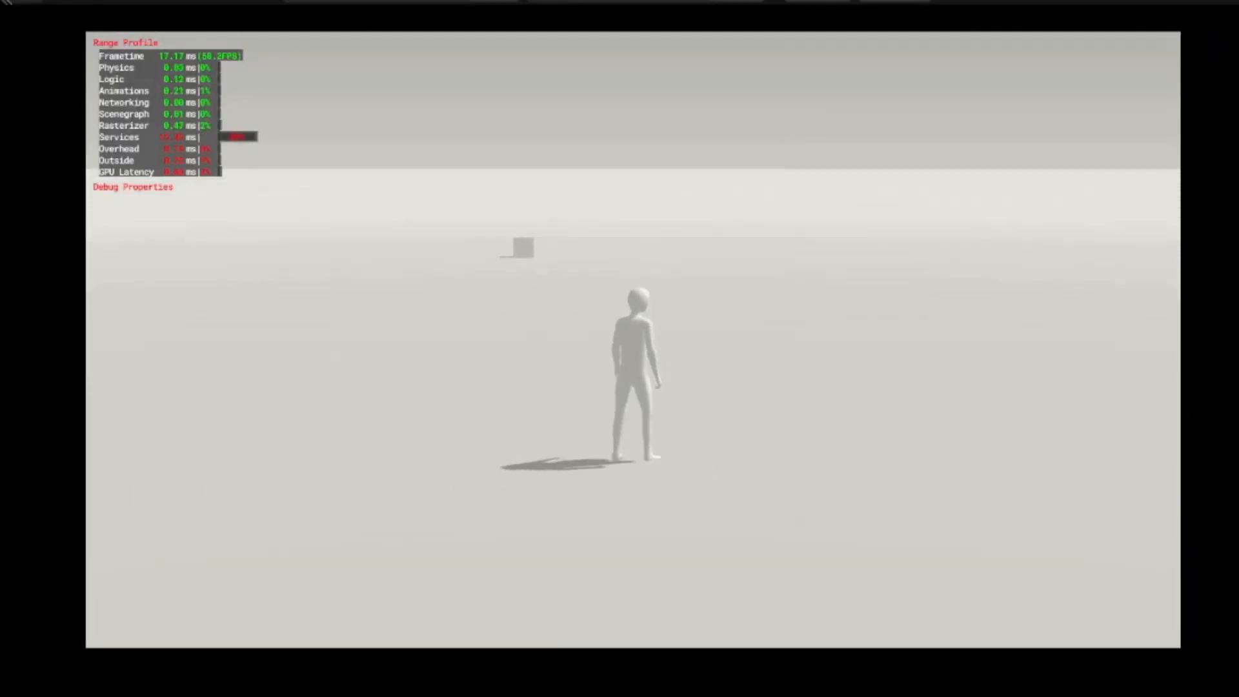
key("w")
key("d")
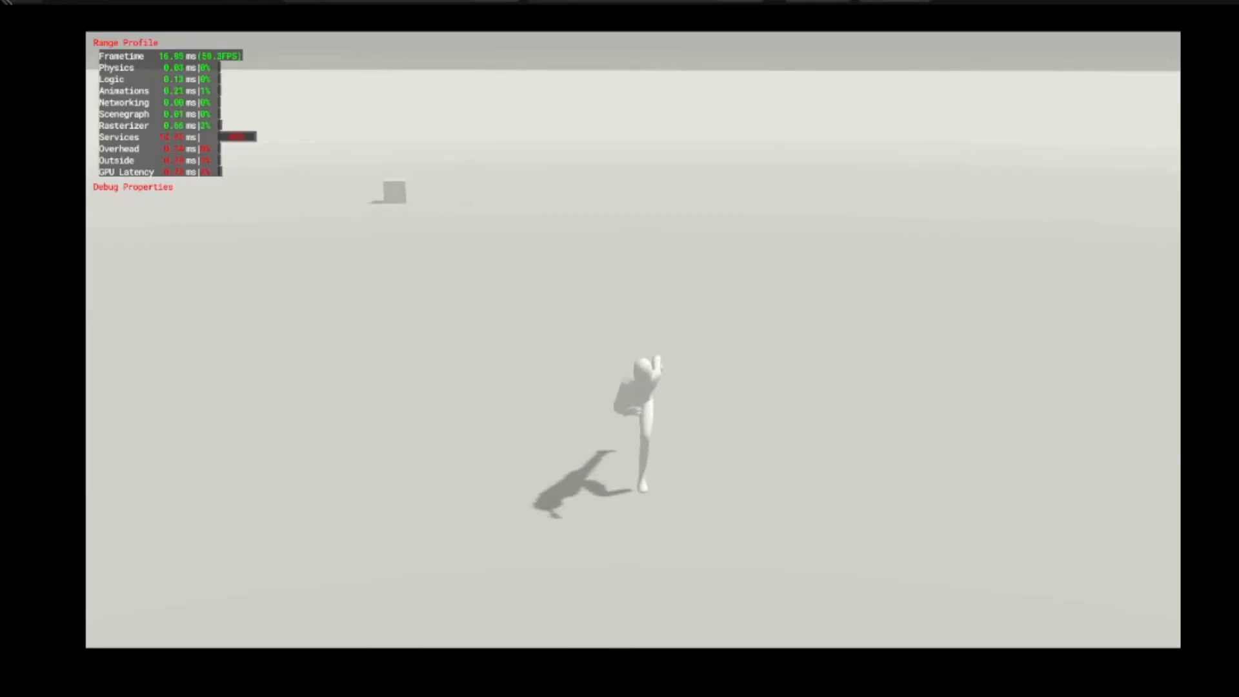
key("Escape")
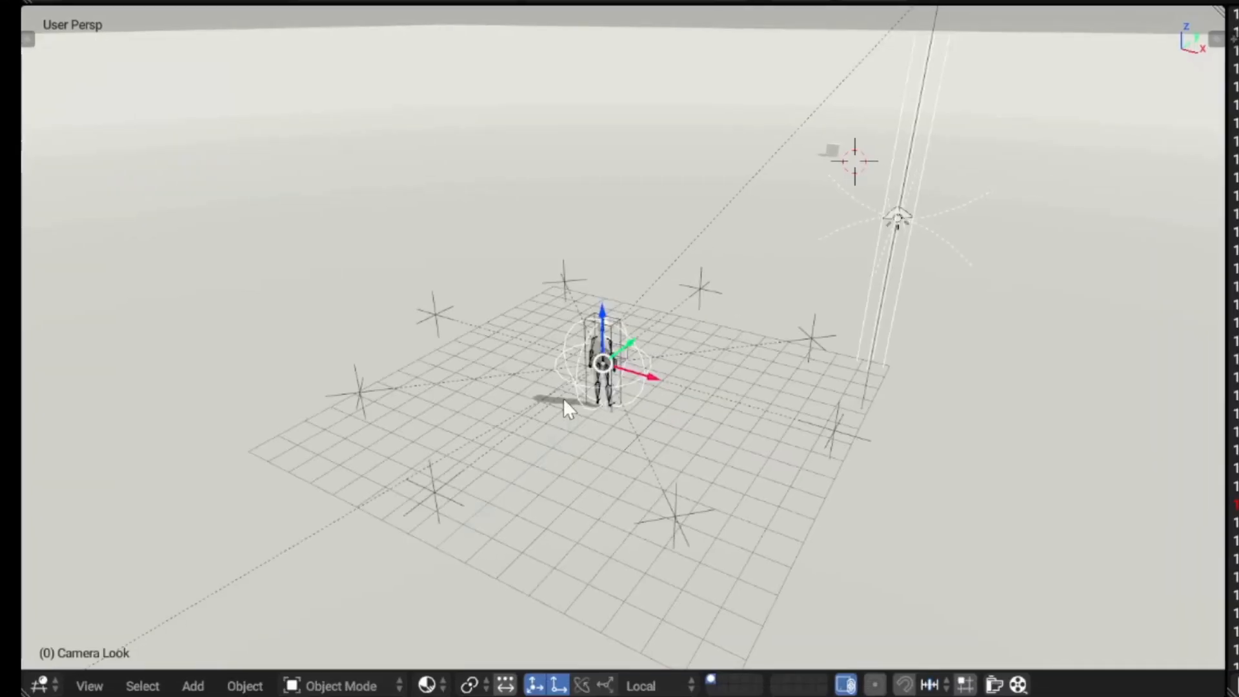
- Try moving Camera Look together with its directional empties and rotating it about the Z axis in camera view
key("g")
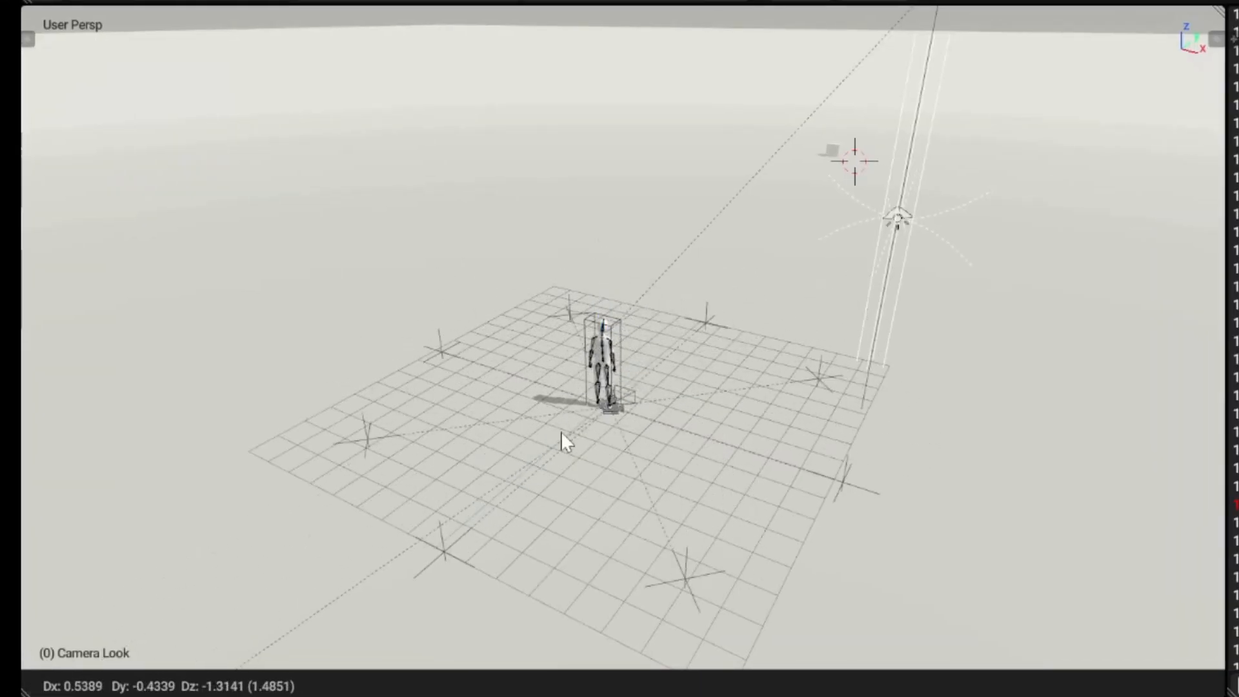
right_click(733, 387)
key("KP_0")
key("r")
key("z")
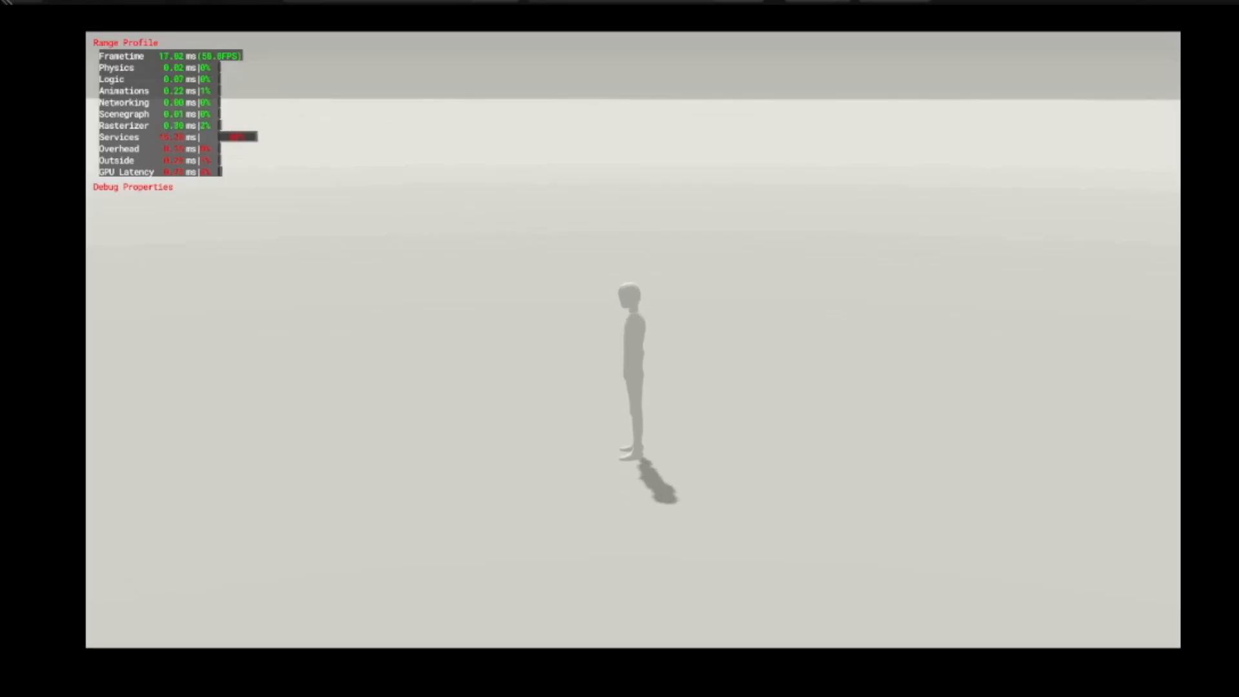
- Test in the running game how the character turns when running forward, left and diagonally forward left
key("w")
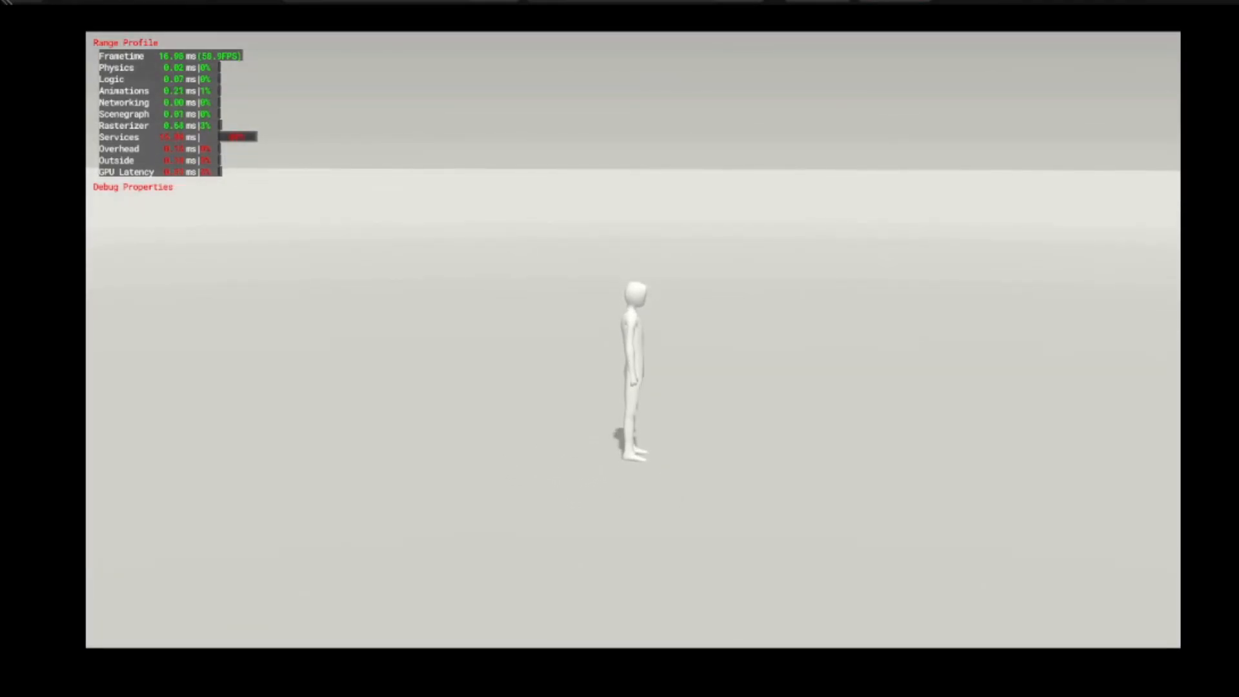
key("a")
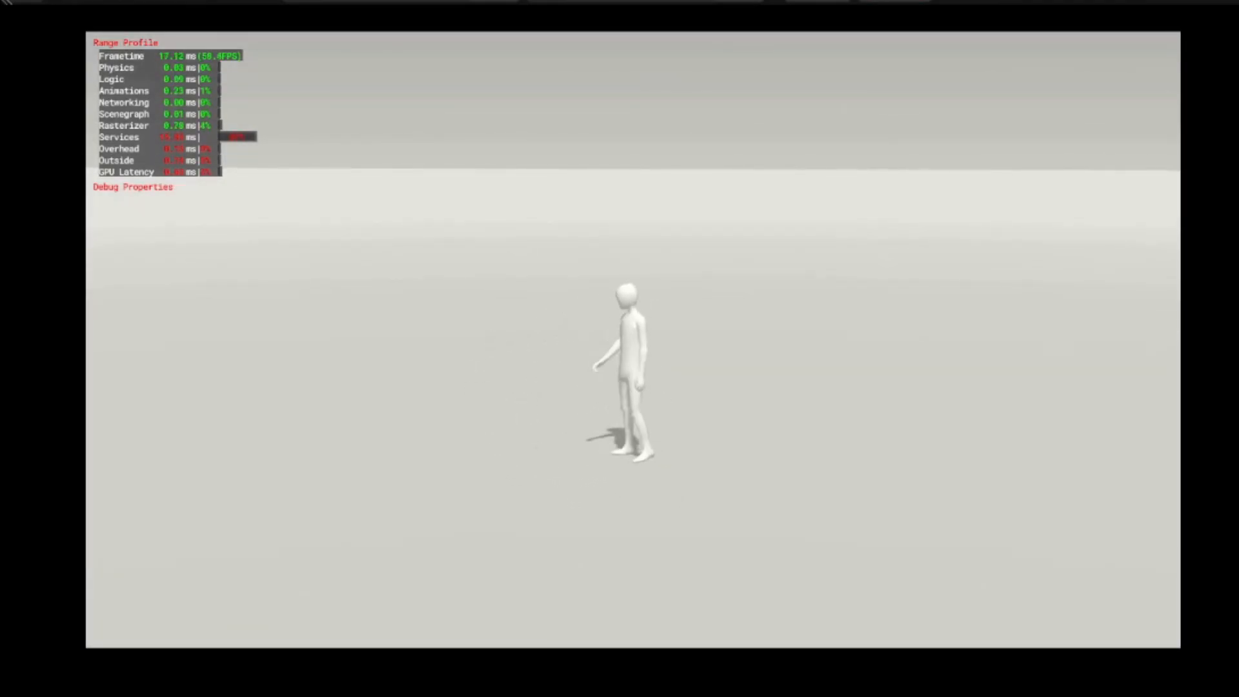
key("w")
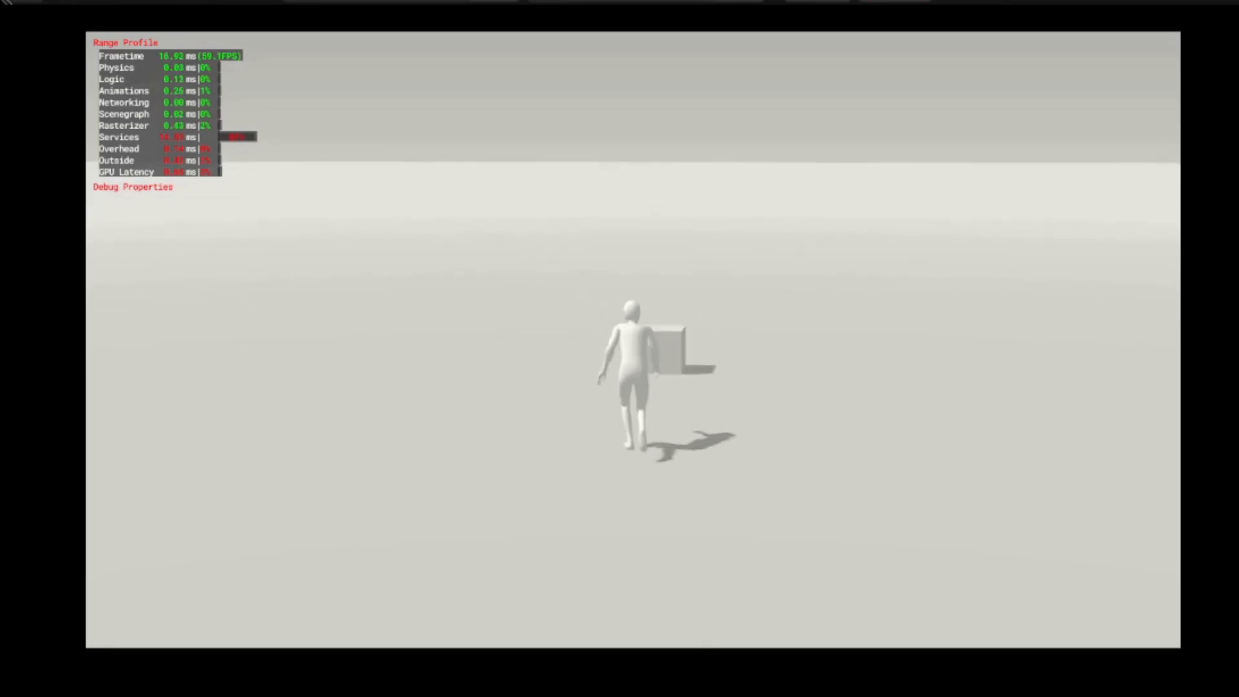
key("a")
key("w")
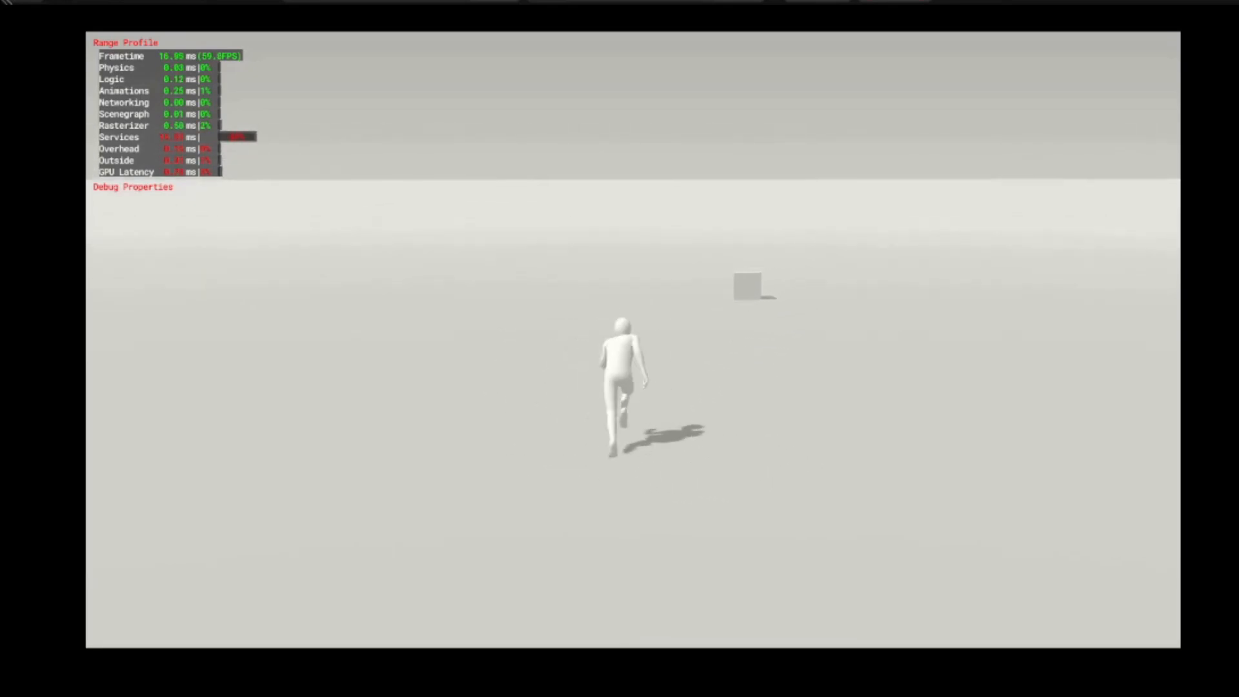
key("a")
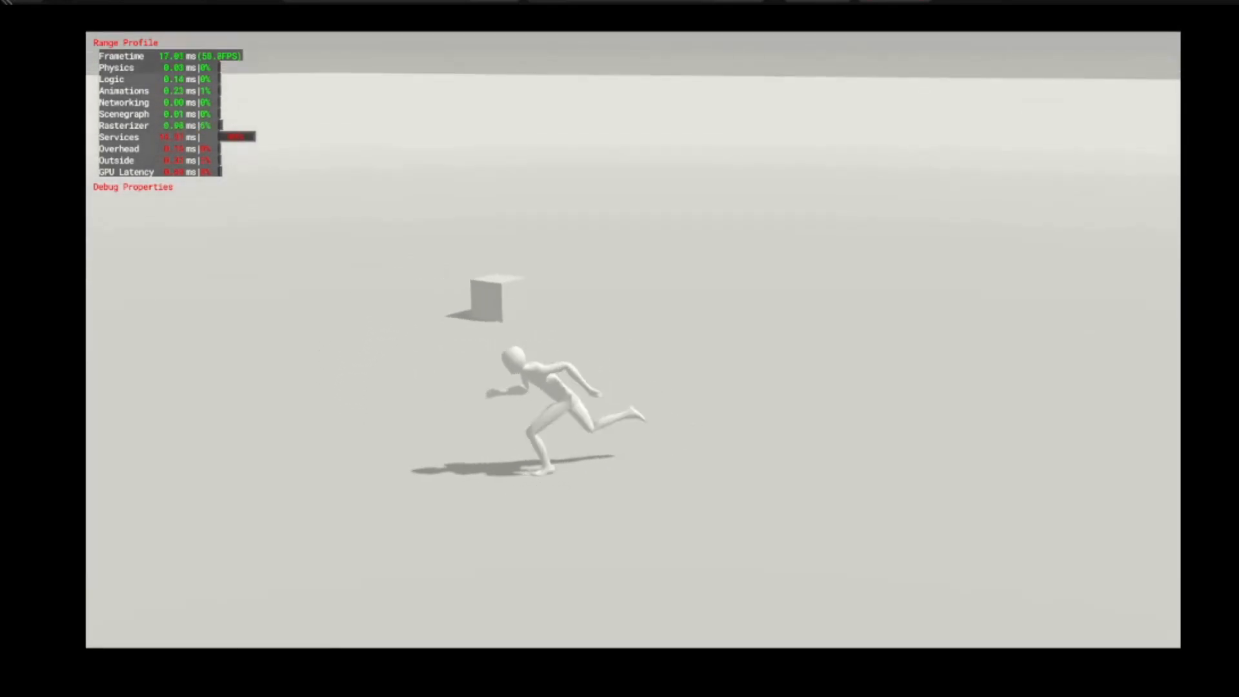
key("w")
key("a")
key("w")
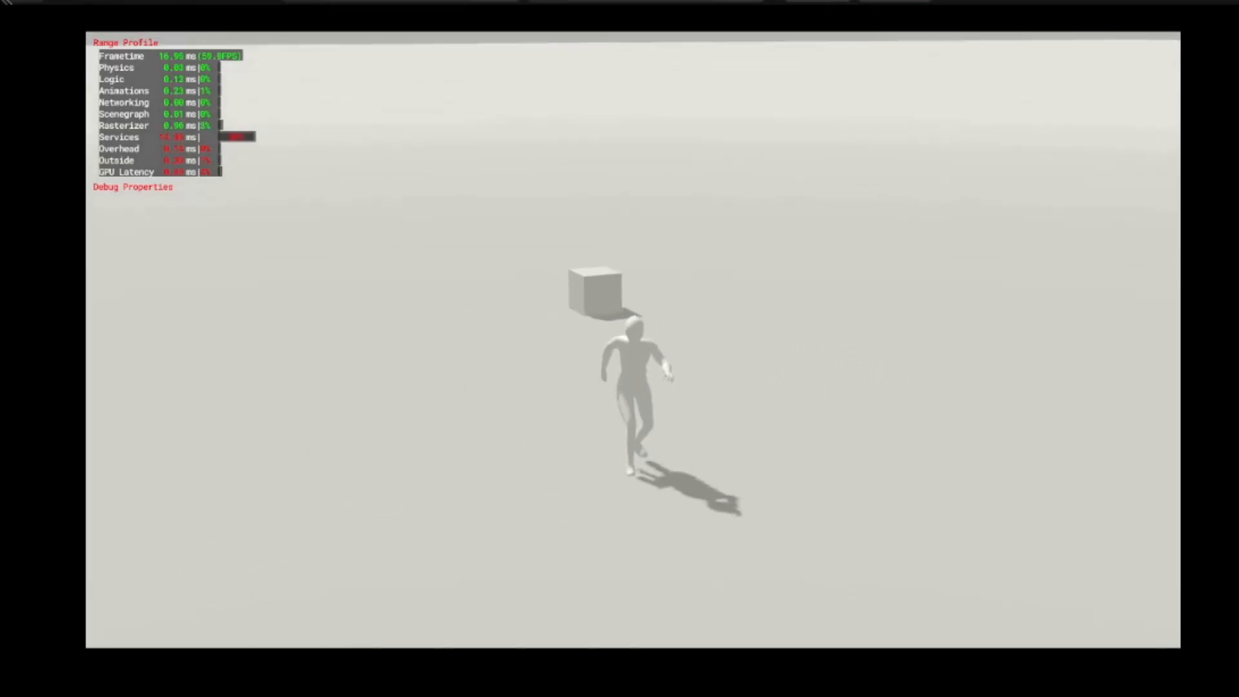